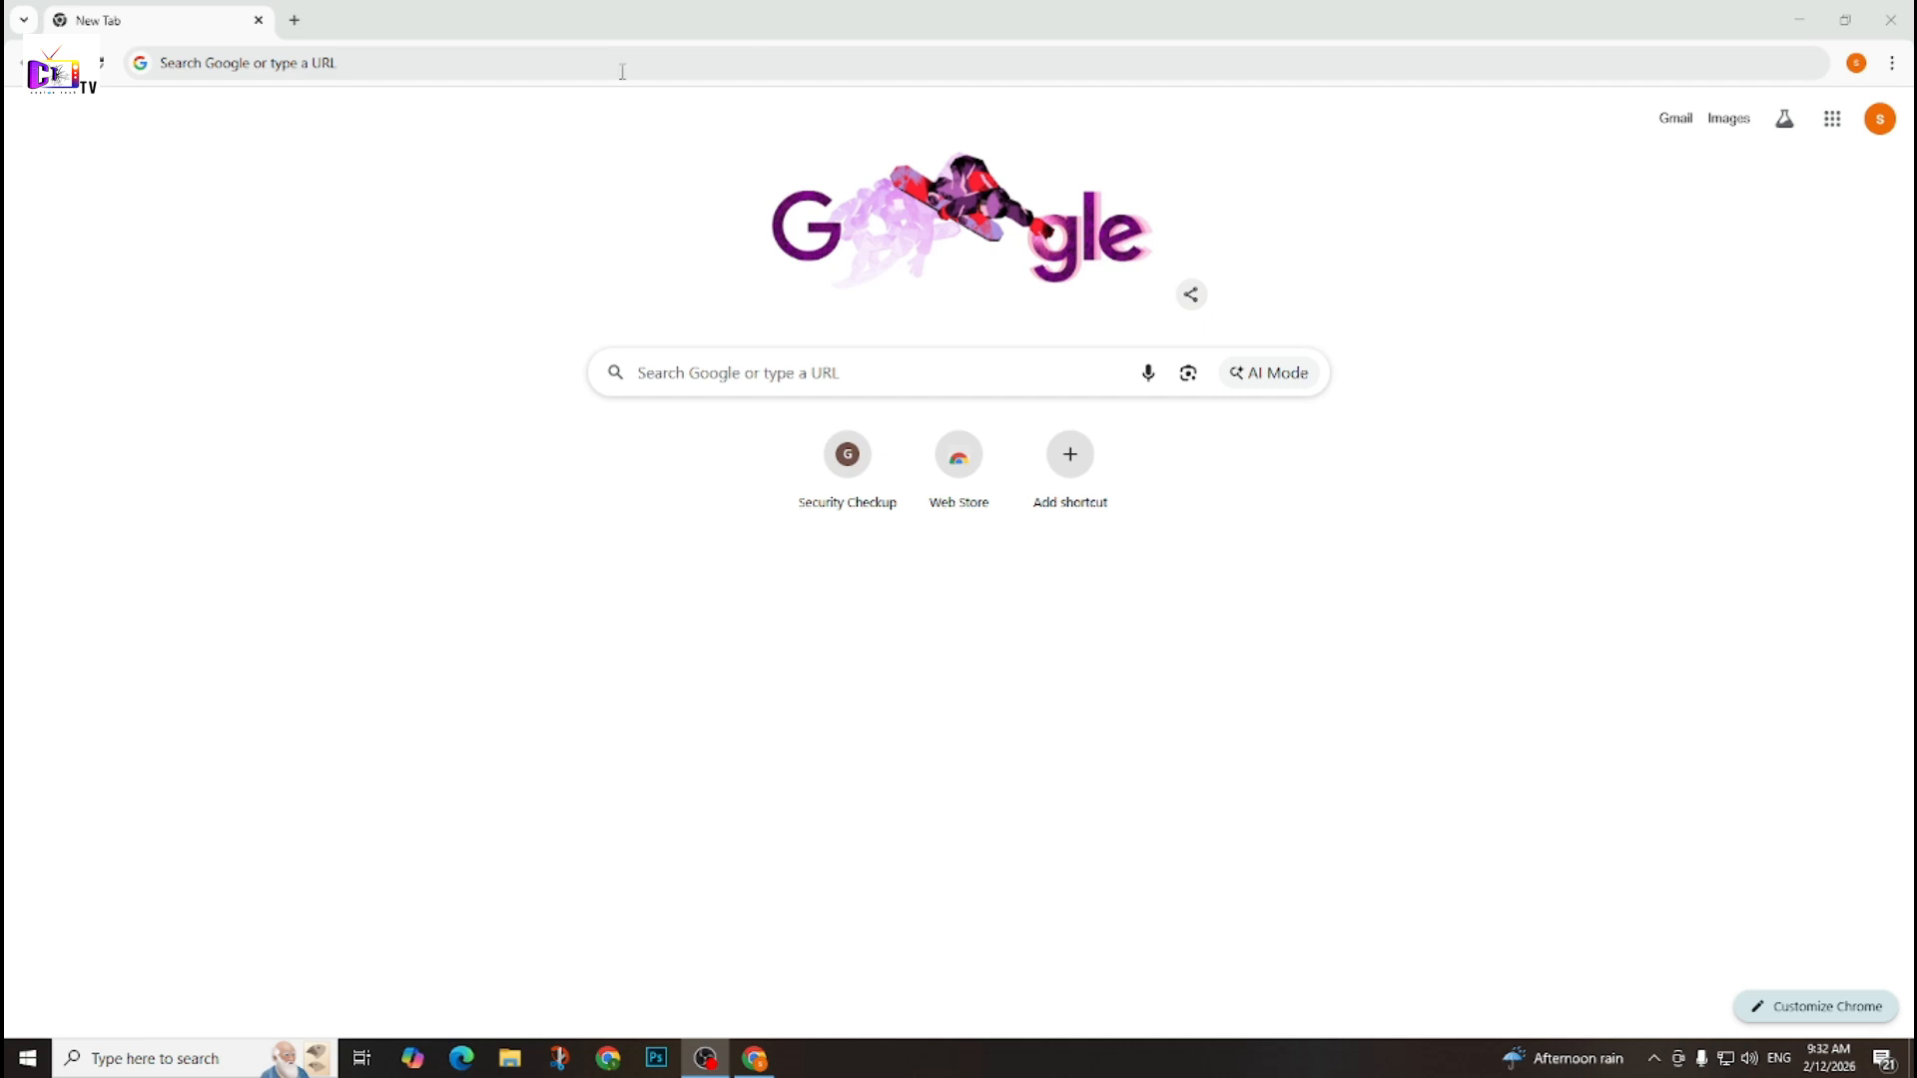
Search Google for "github", go to the GitHub website and open its account sign-up form.
click(775, 72)
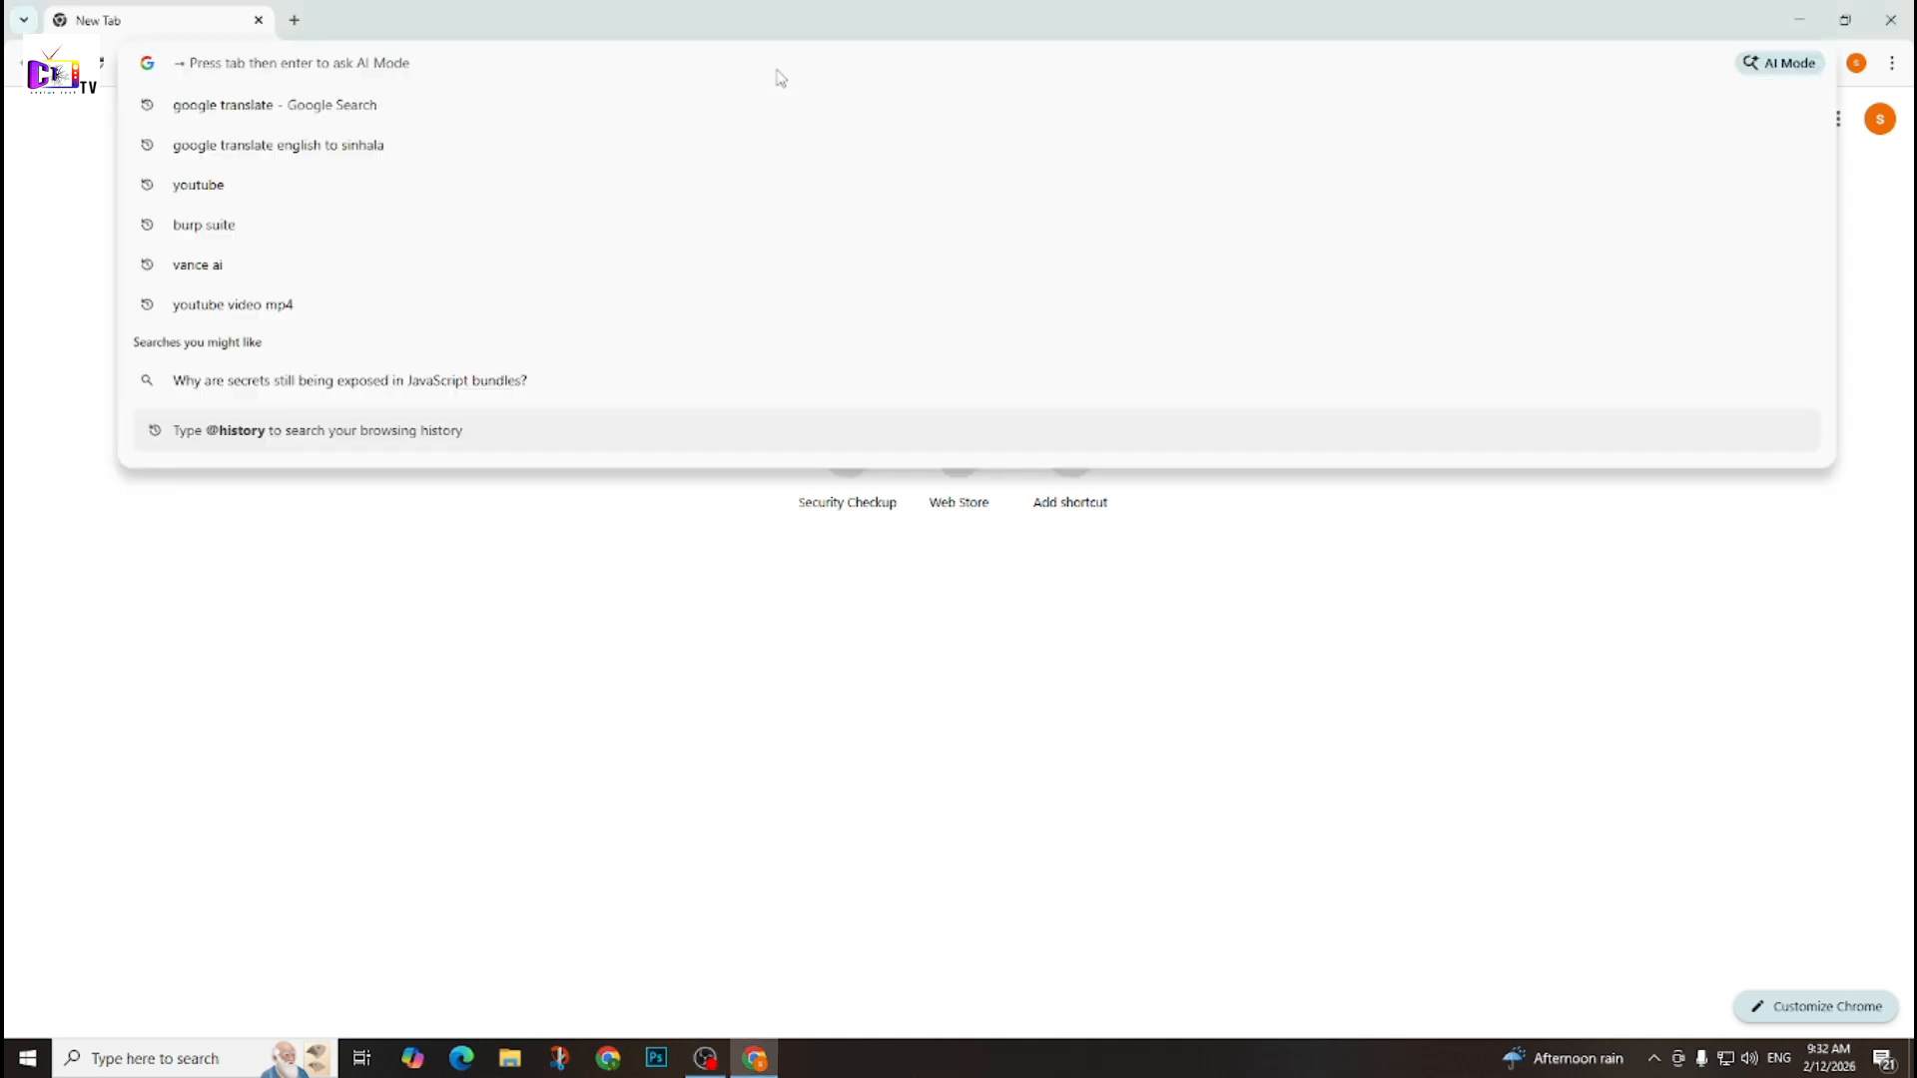
text(github)
key(Return)
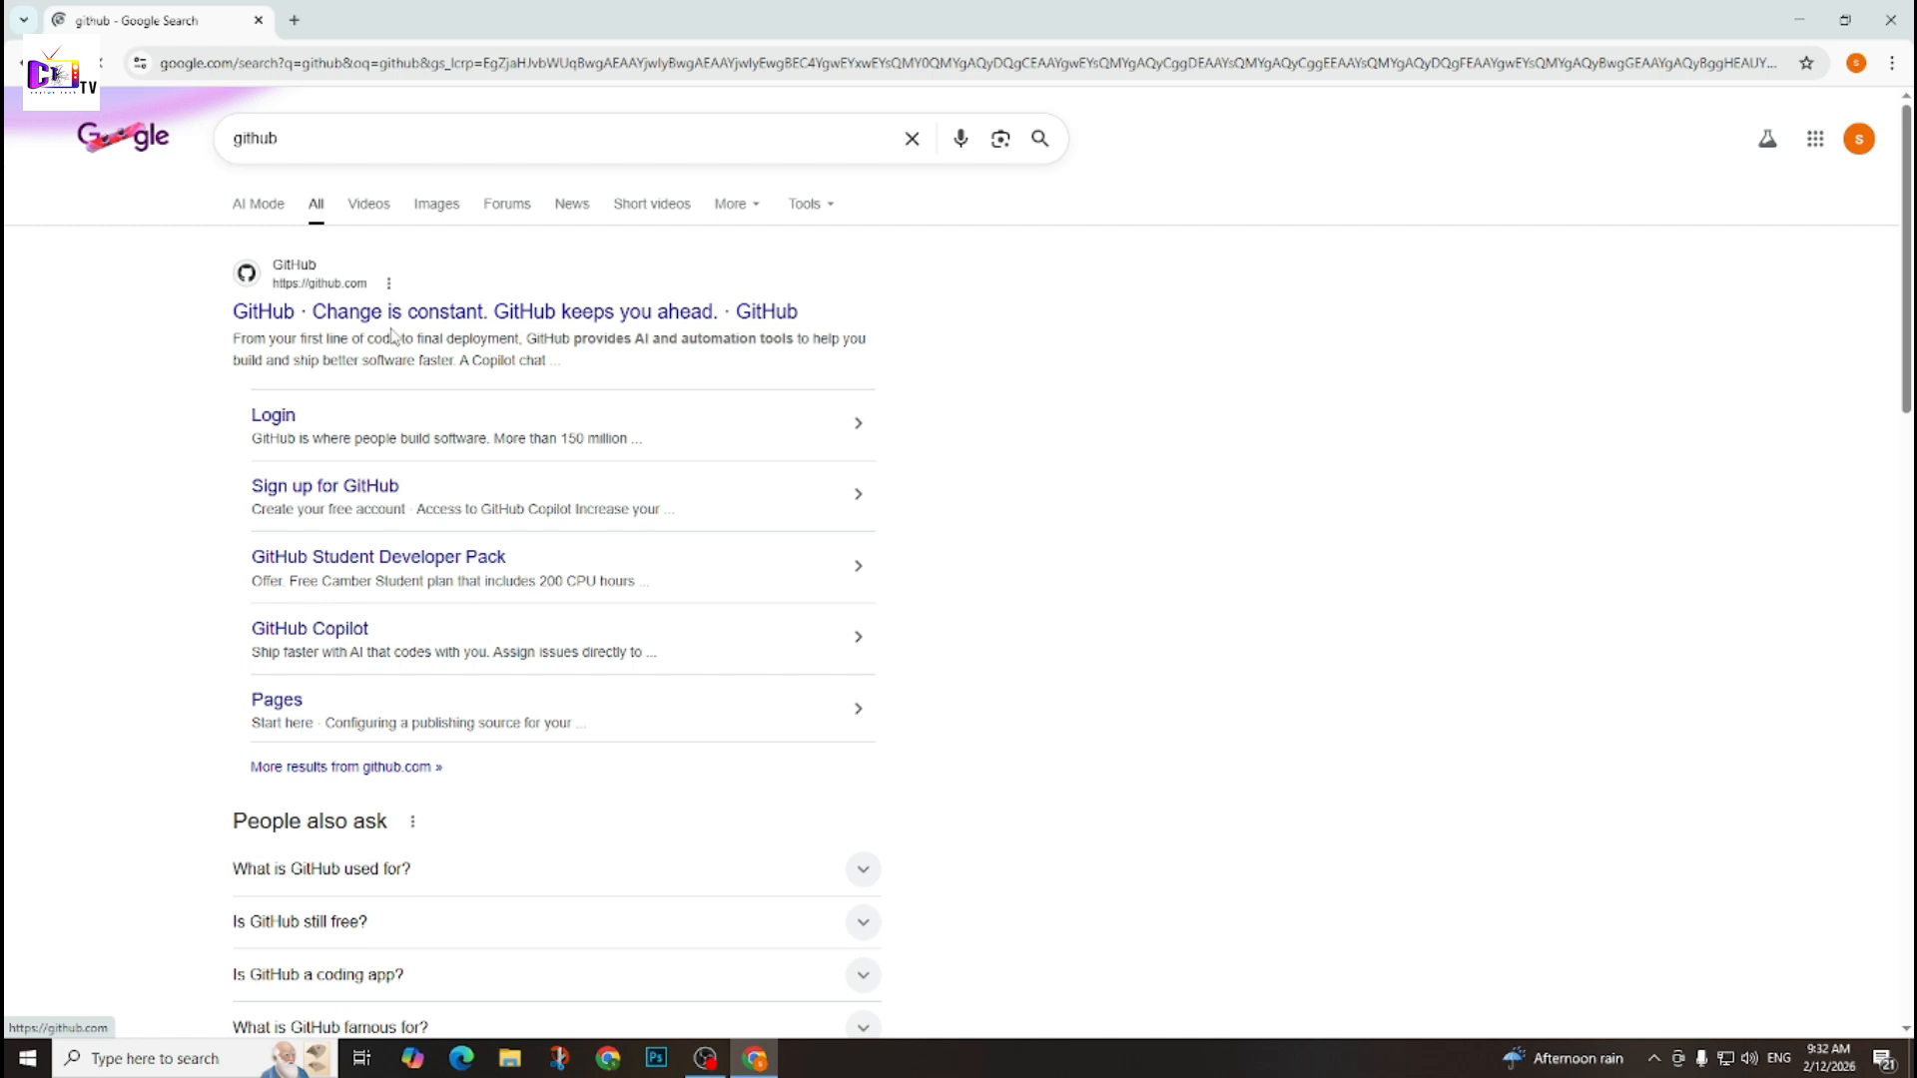
click(459, 318)
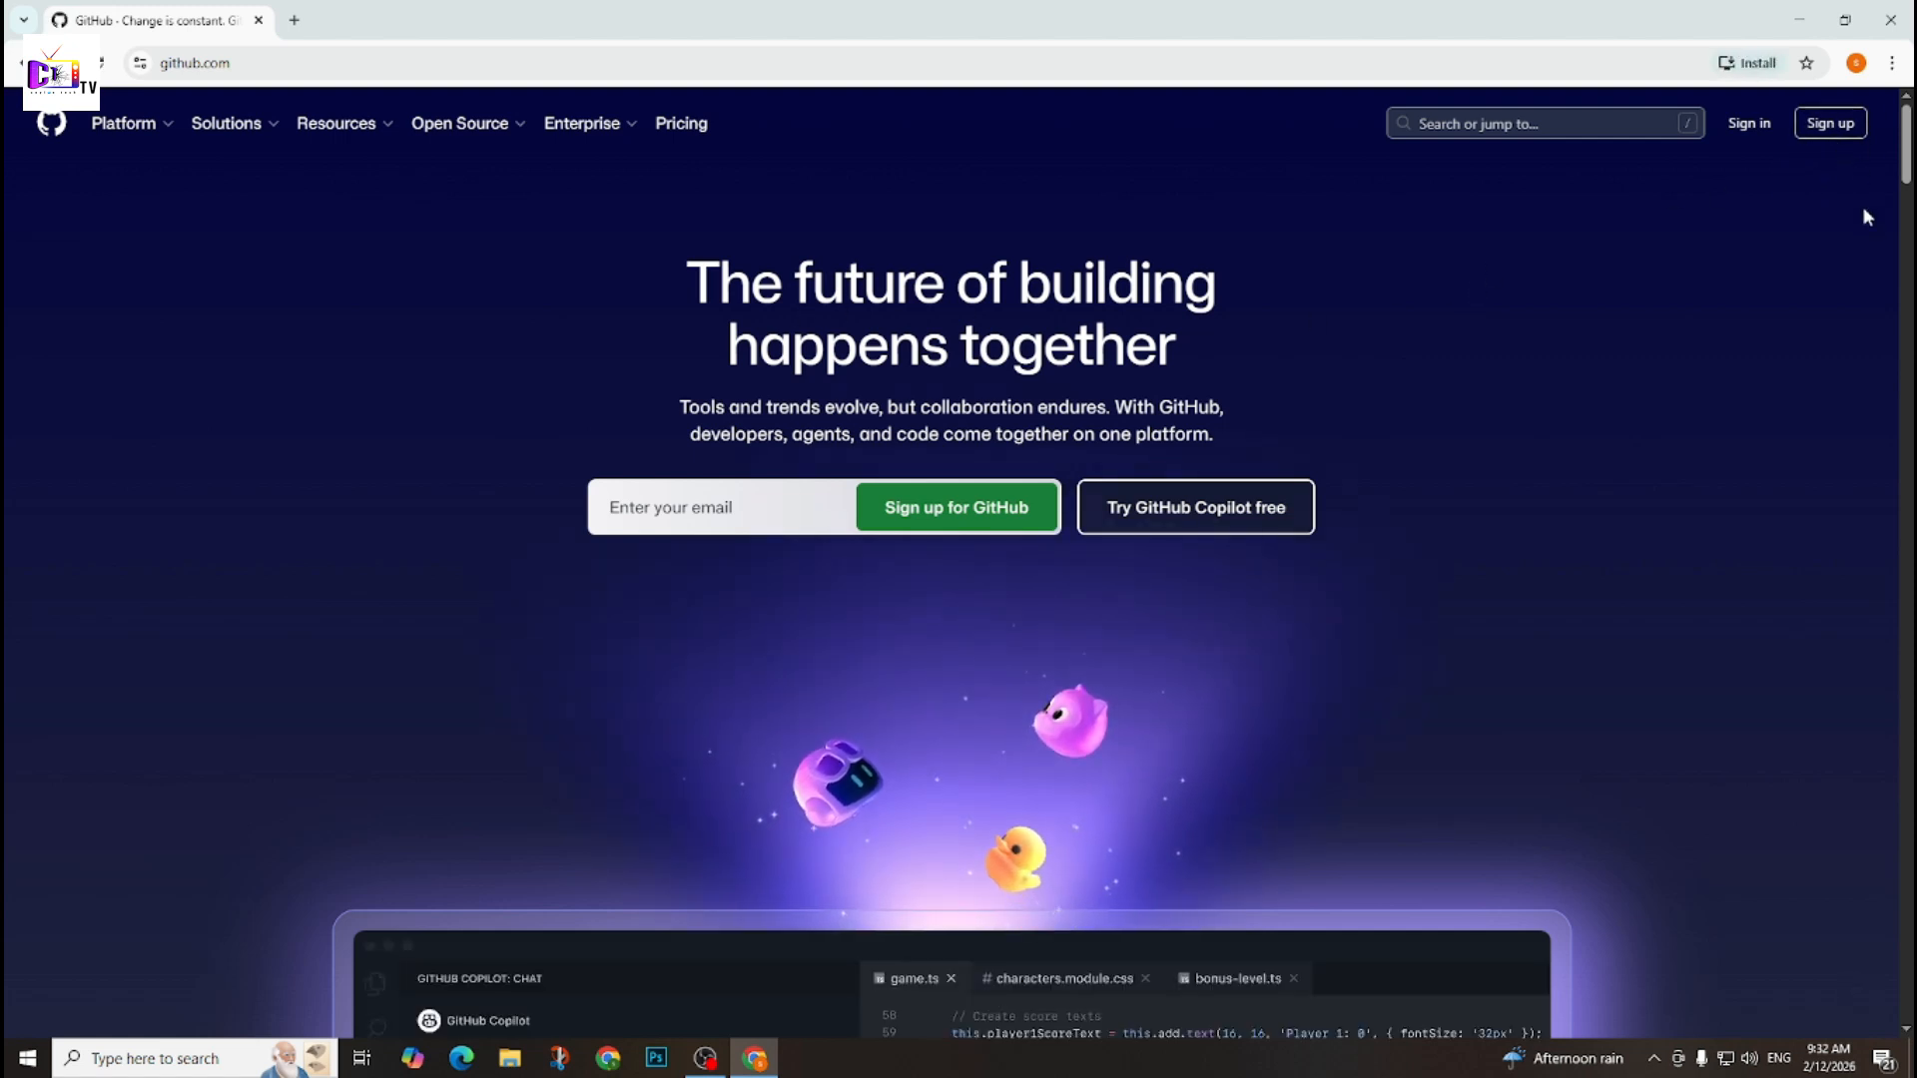
click(1853, 132)
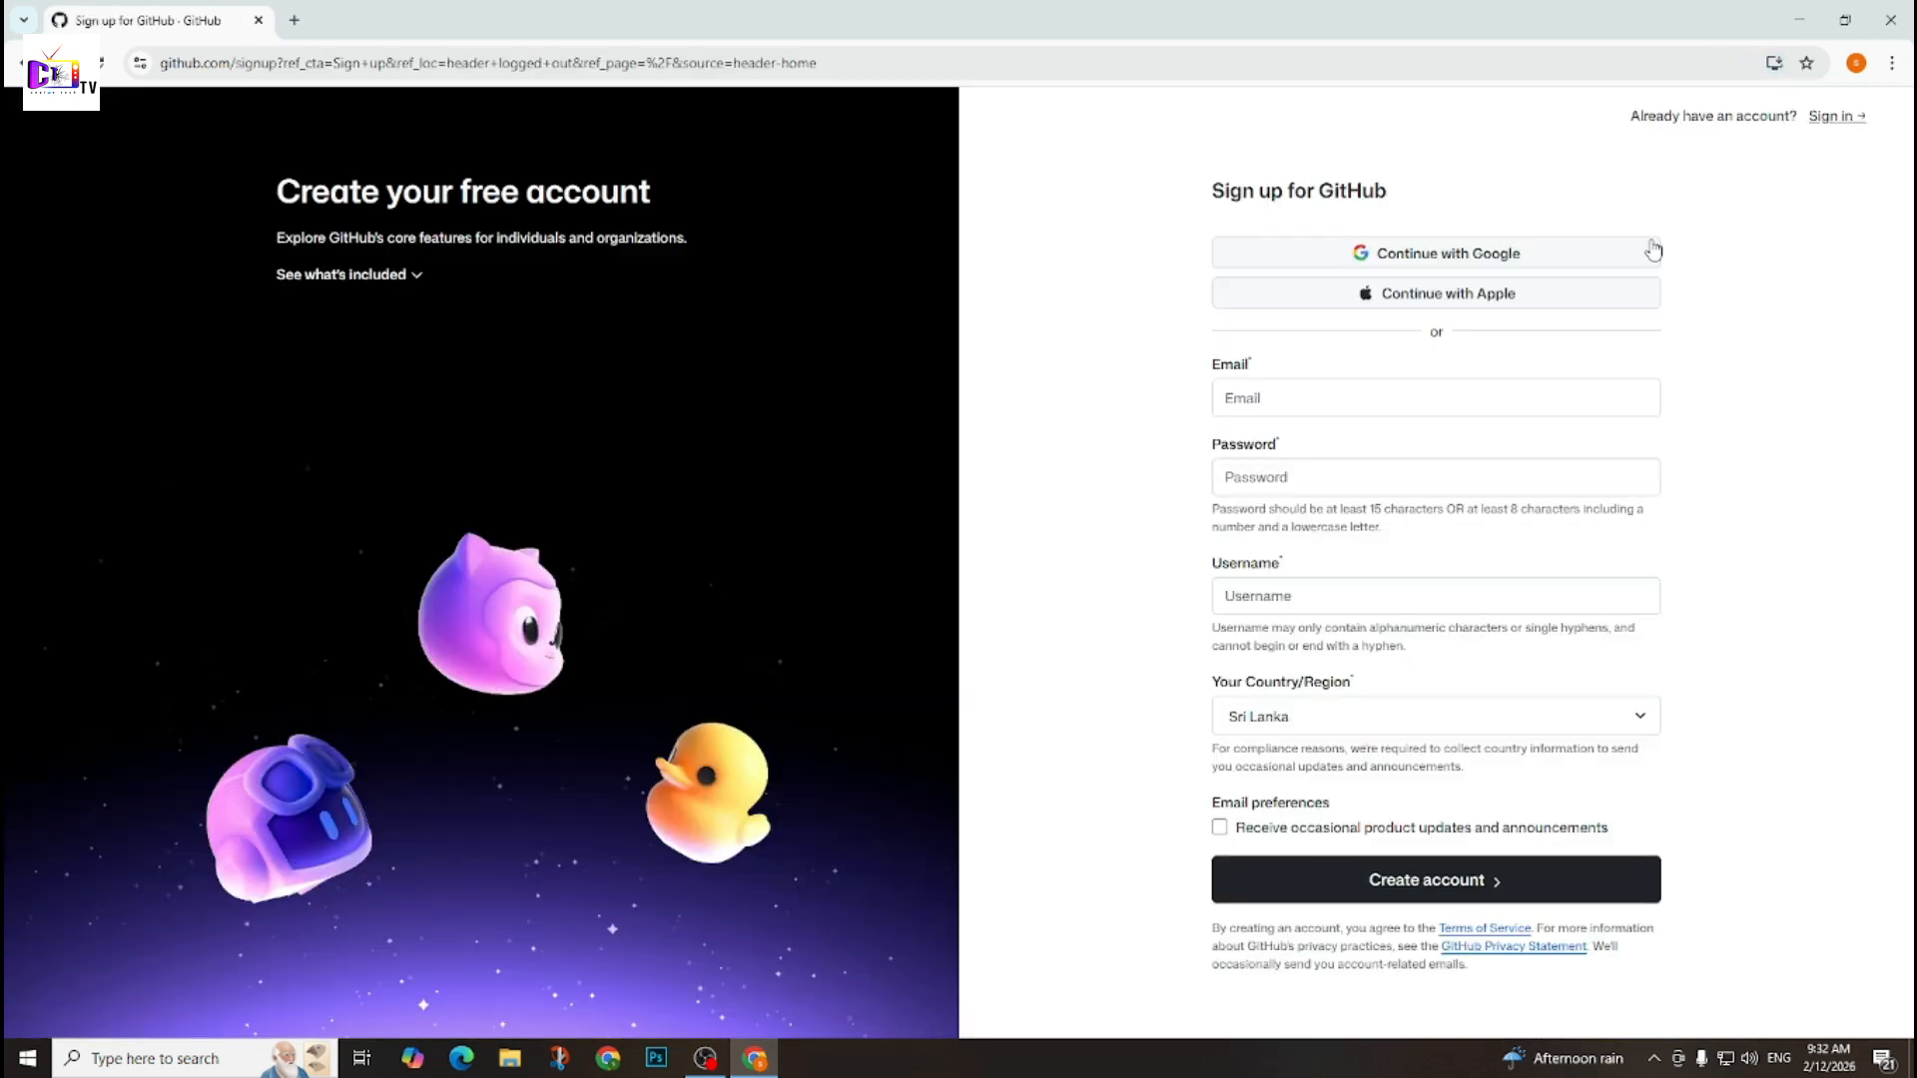
click(1248, 398)
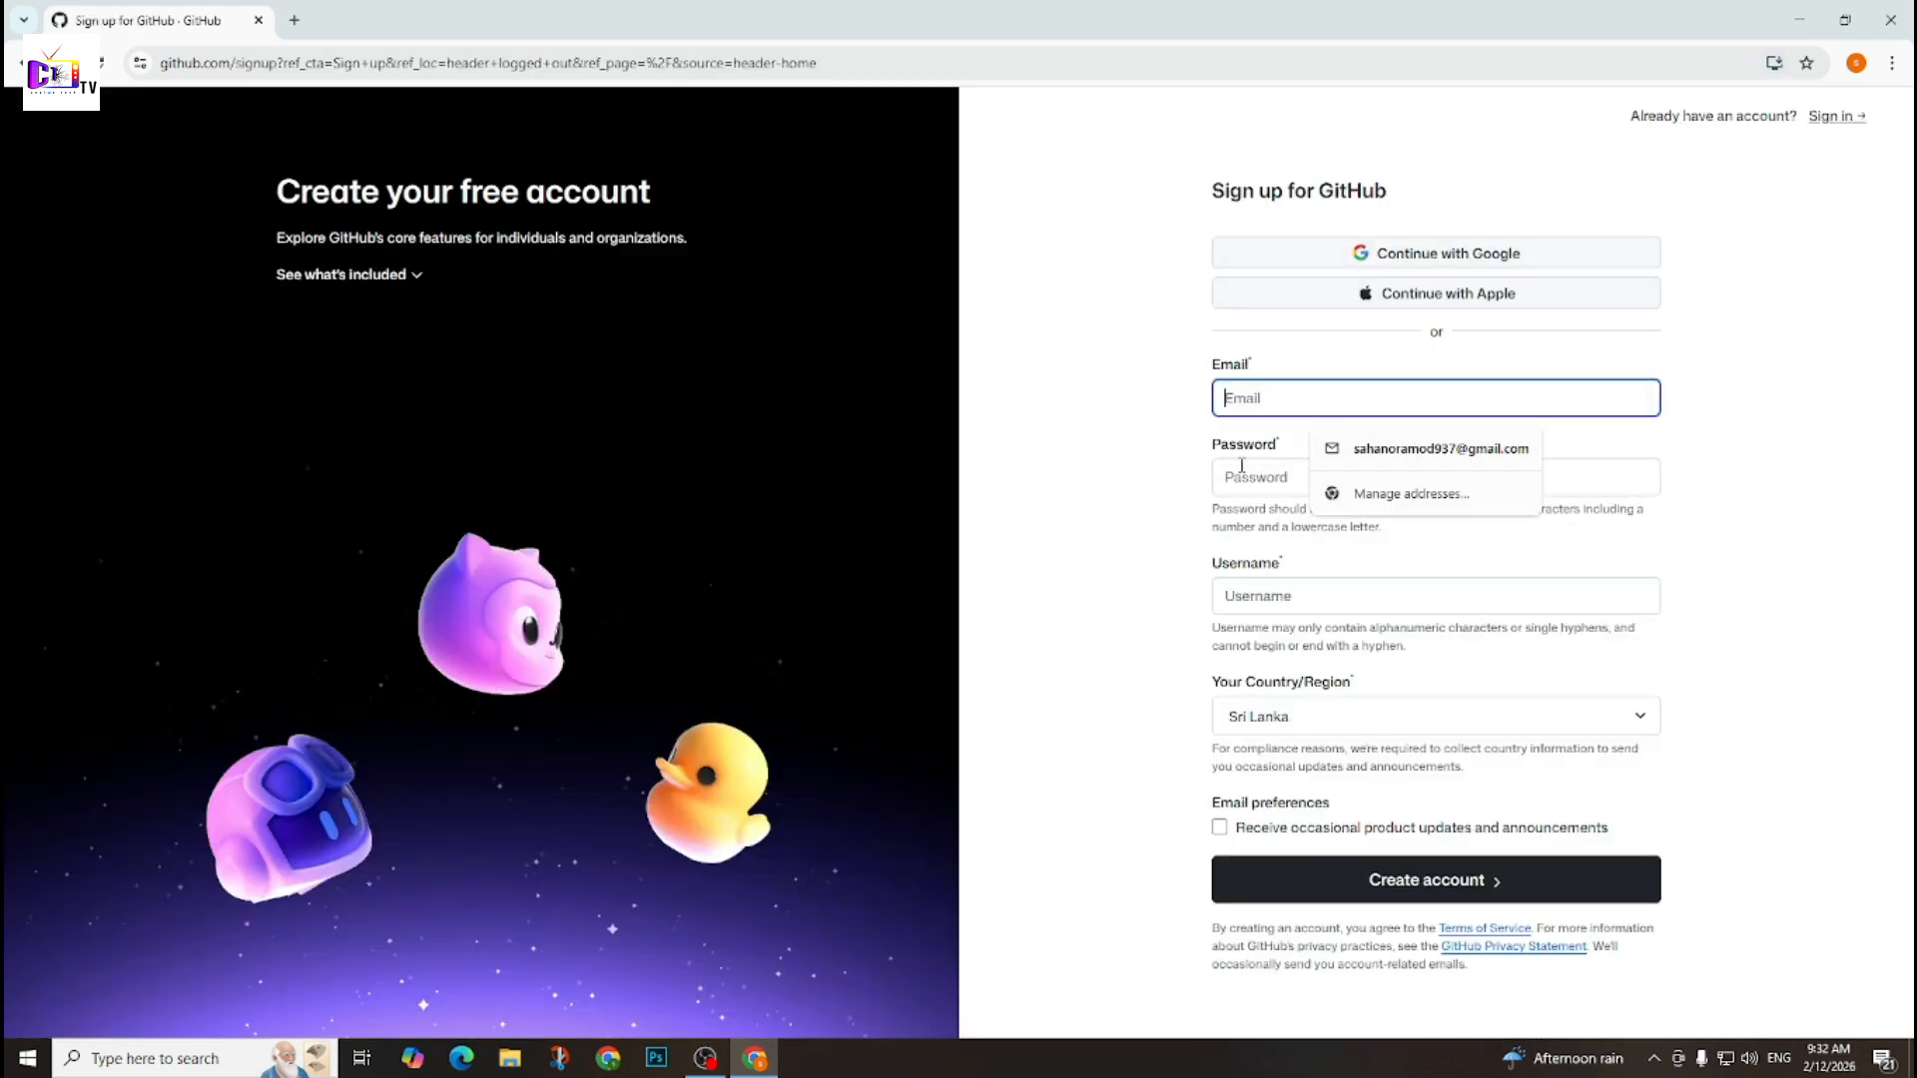
click(1248, 477)
click(1280, 619)
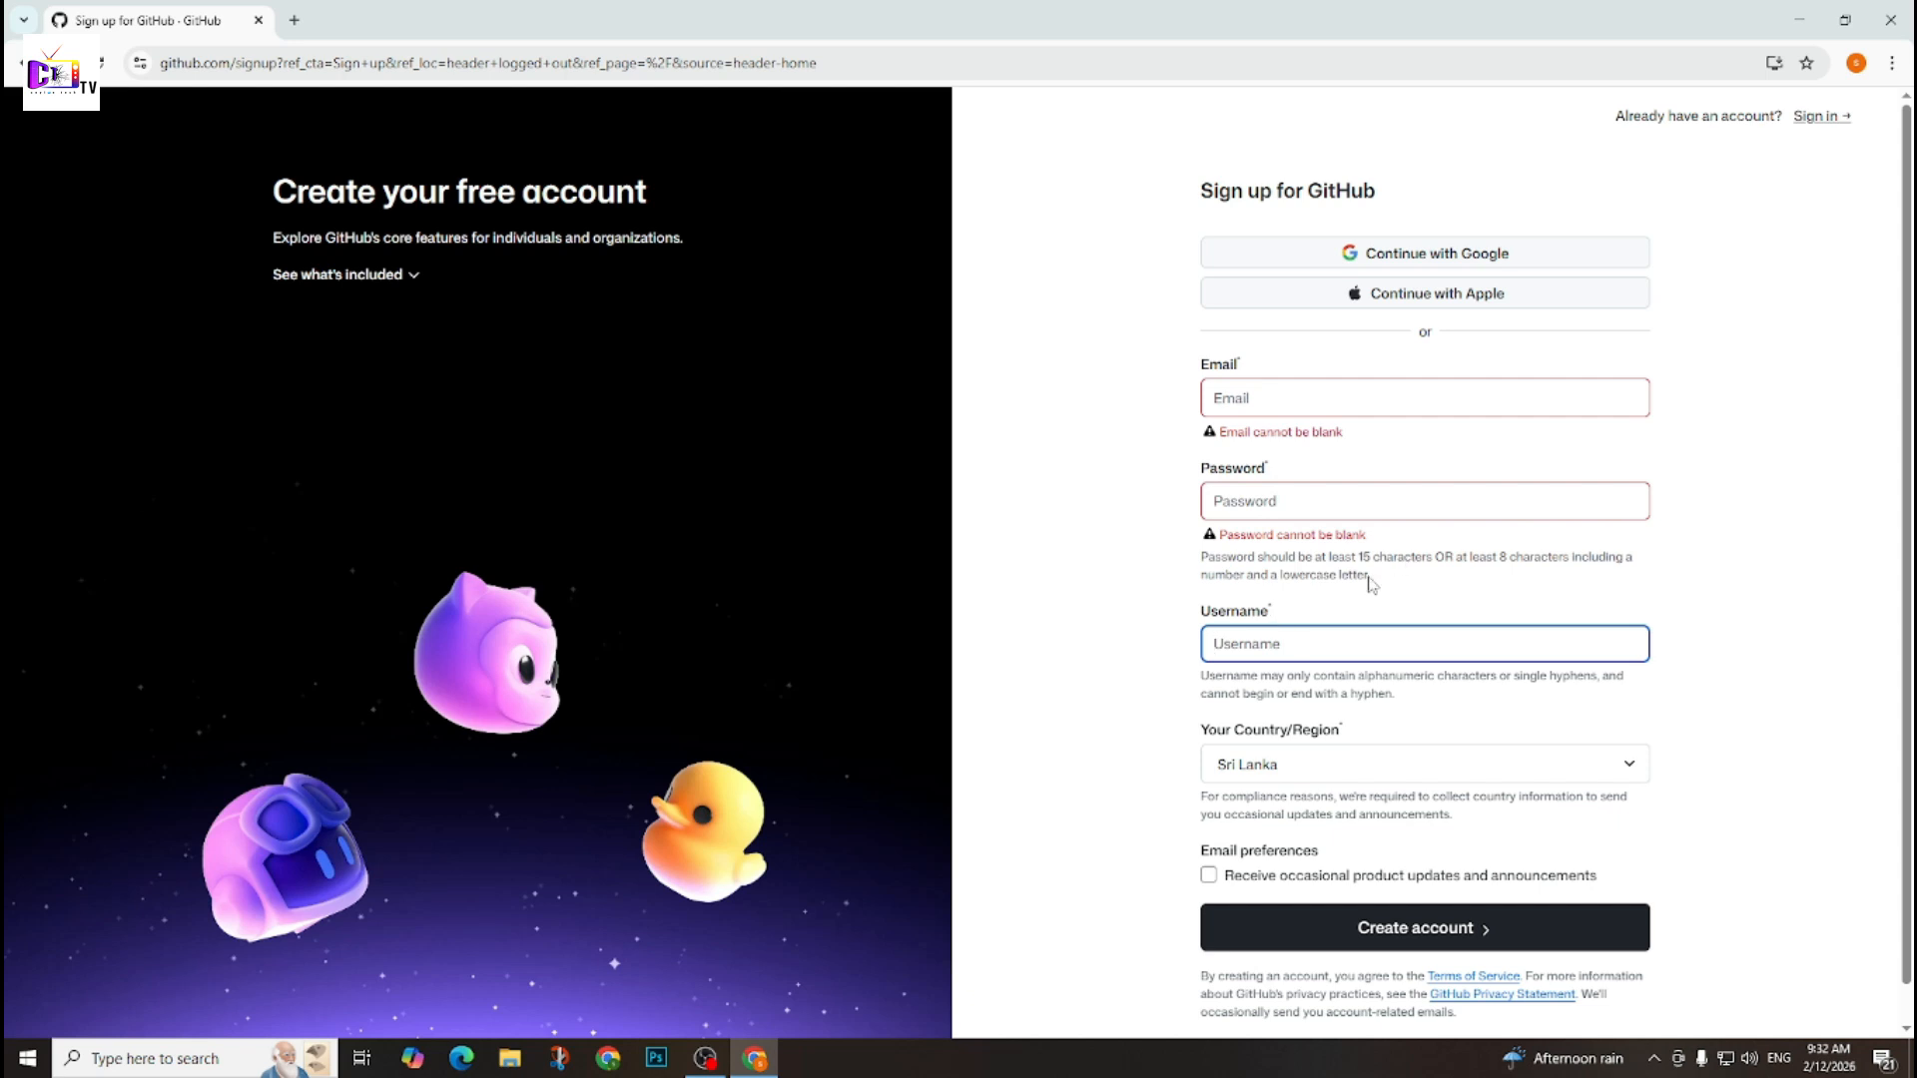
scroll(1368, 728, down, 1)
scroll(1547, 892, up, 1)
Sign up for GitHub with the existing Google account and allow GitHub to access its information.
click(1401, 257)
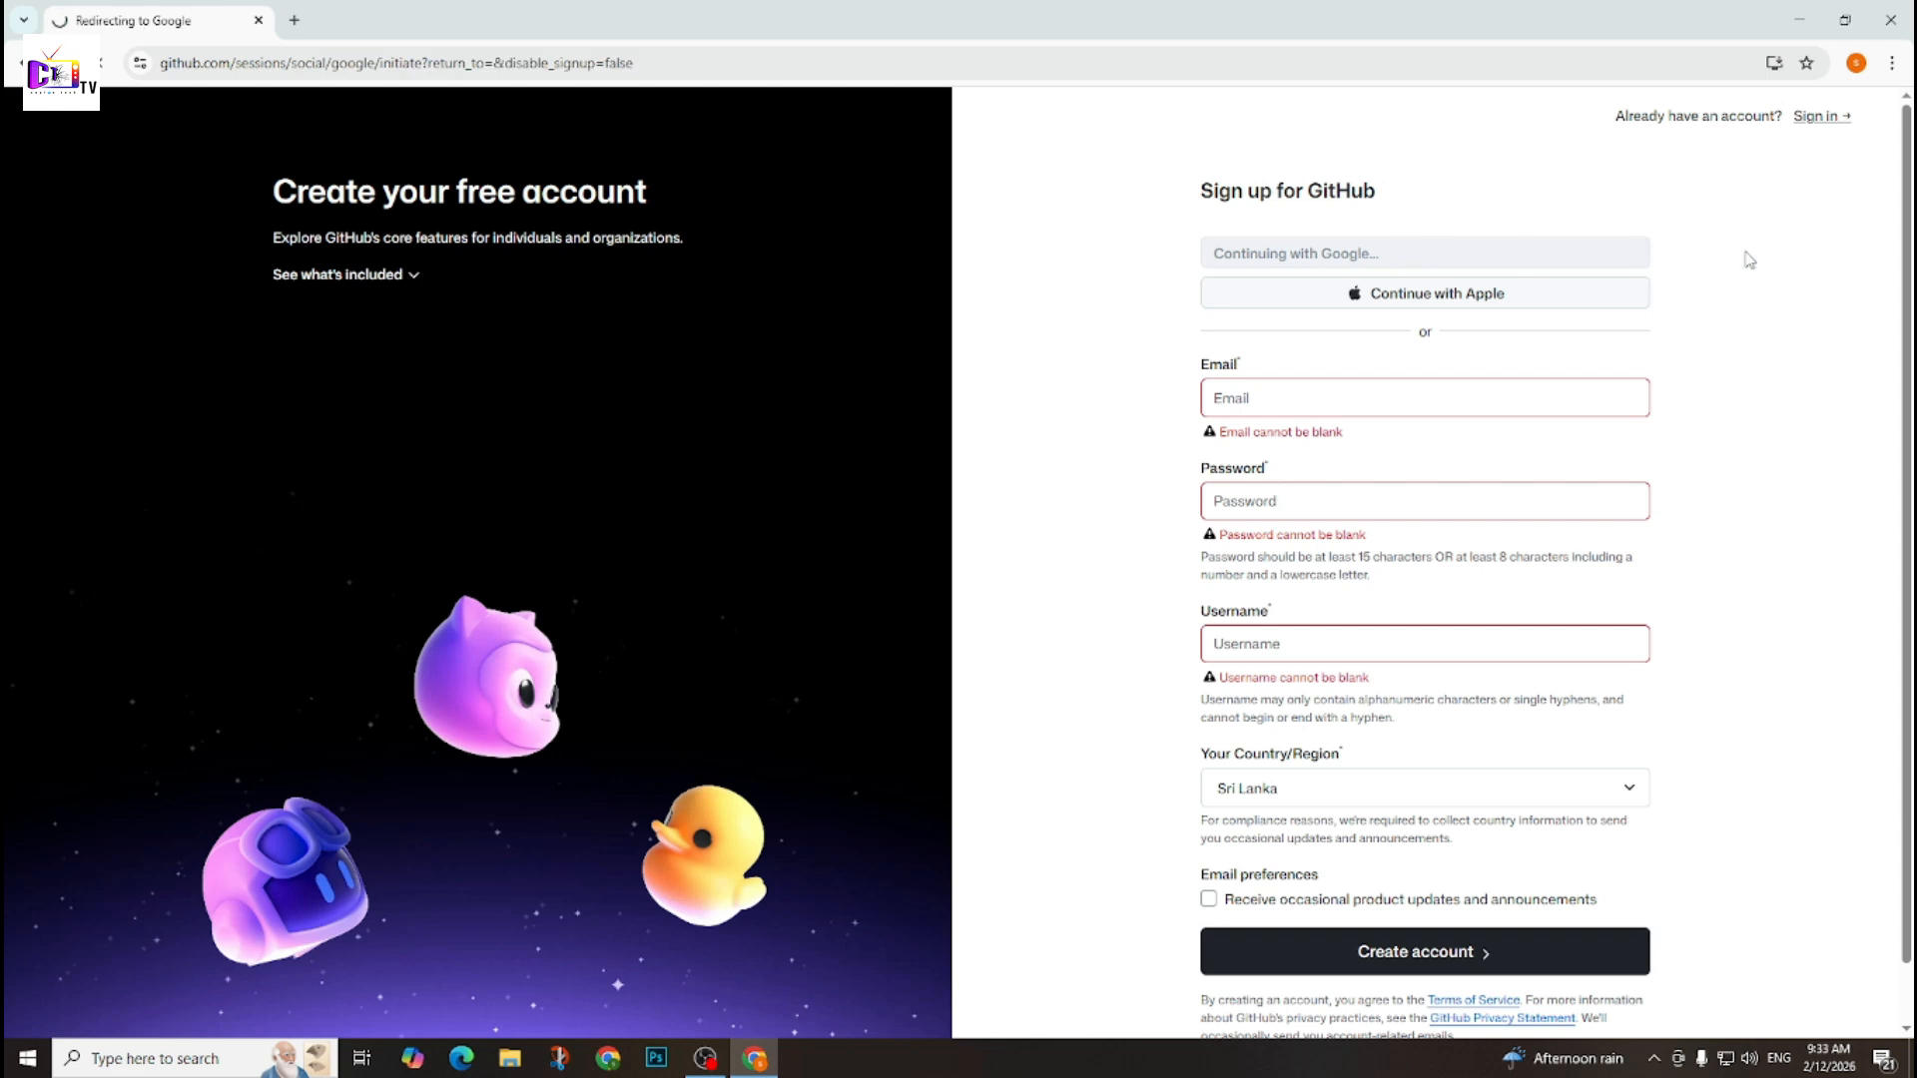
click(1106, 484)
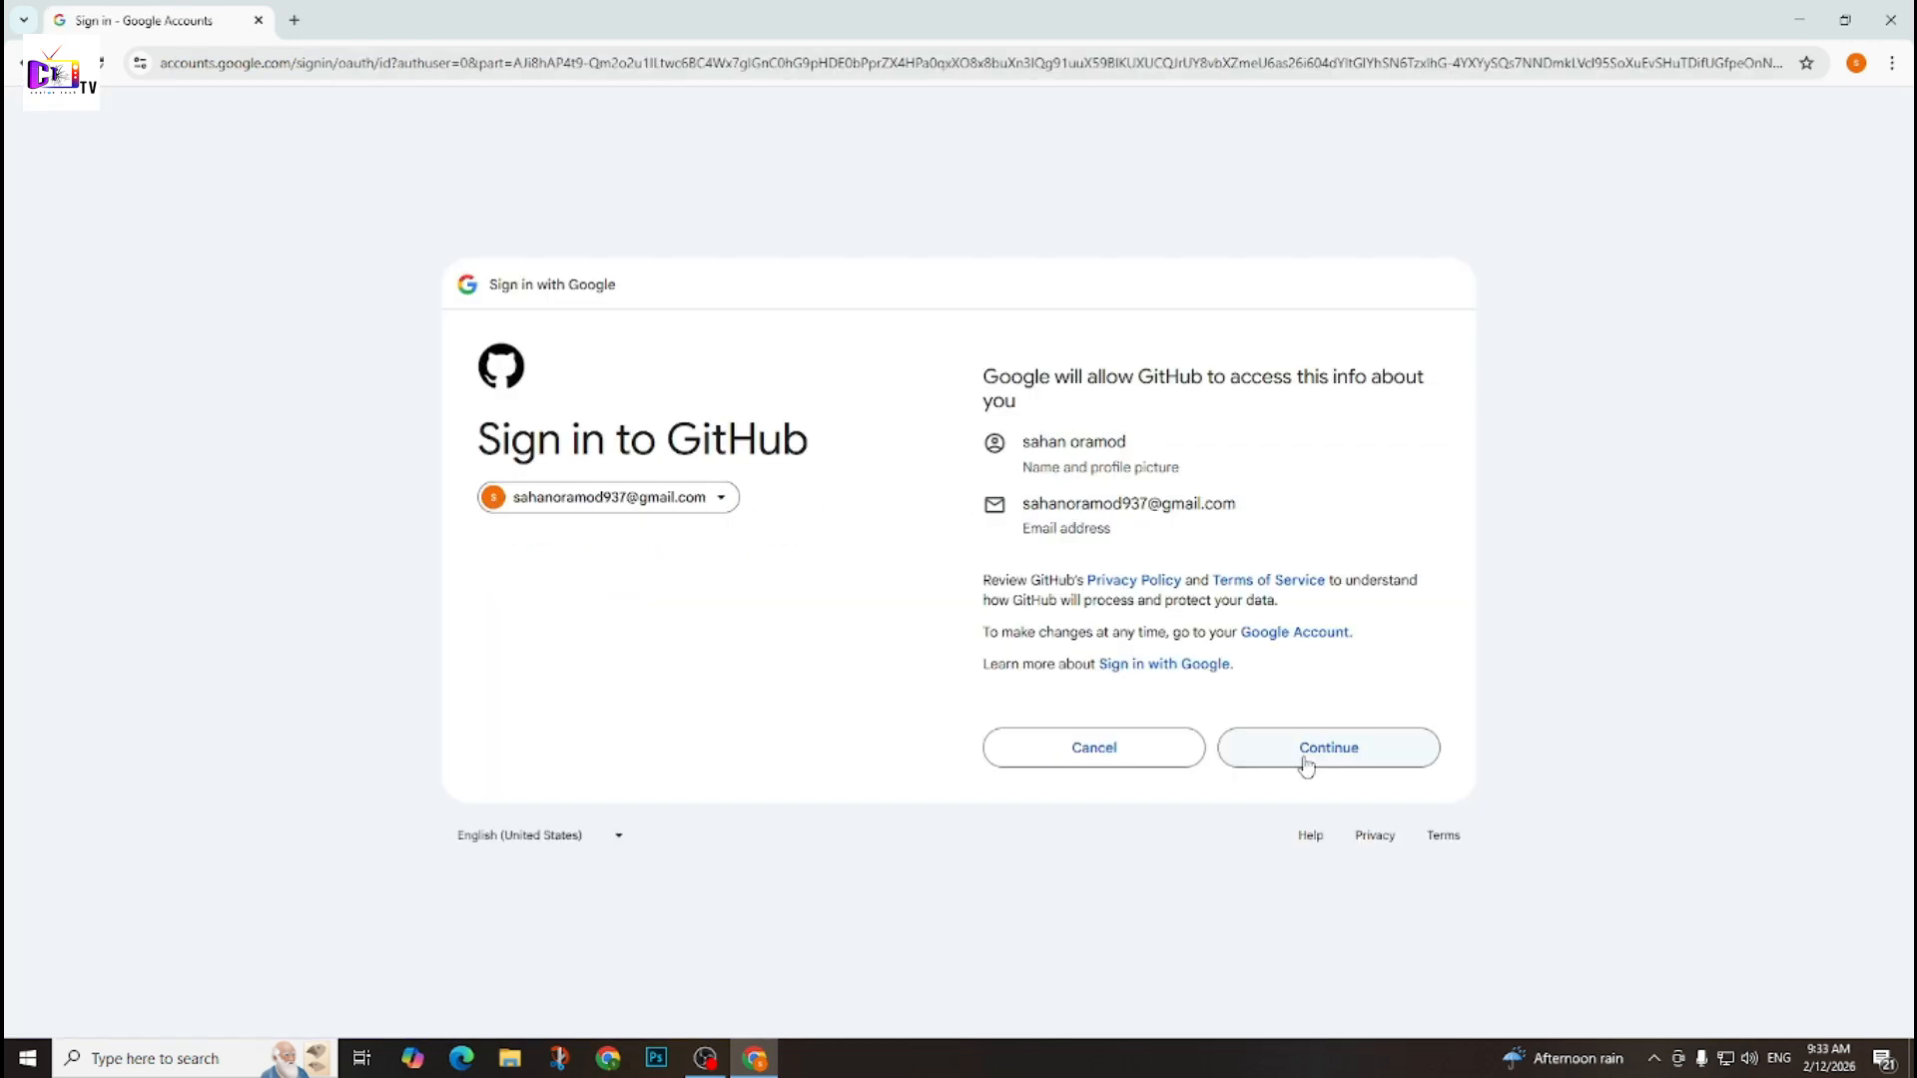
click(1306, 764)
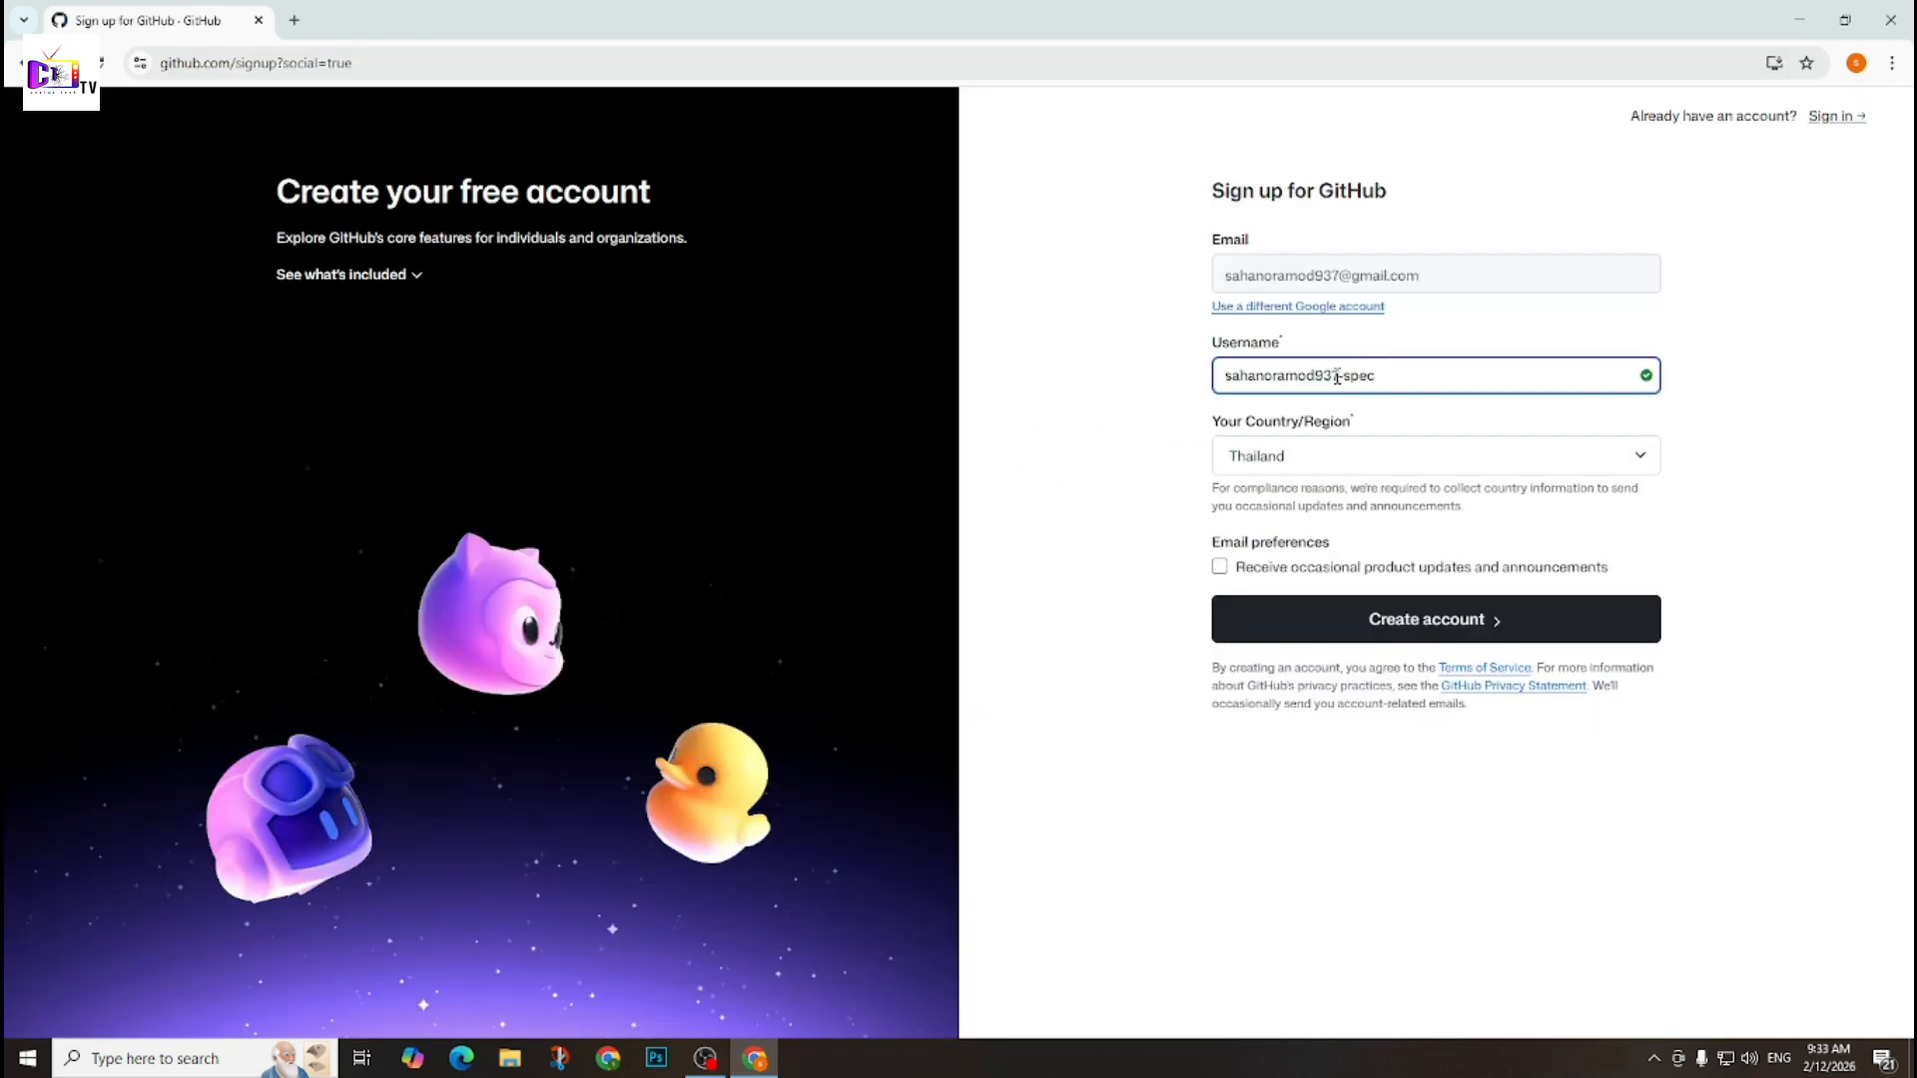
Set the country/region in the sign-up form to Sri Lanka.
drag(1220, 275, 1545, 282)
drag(1225, 375, 1435, 372)
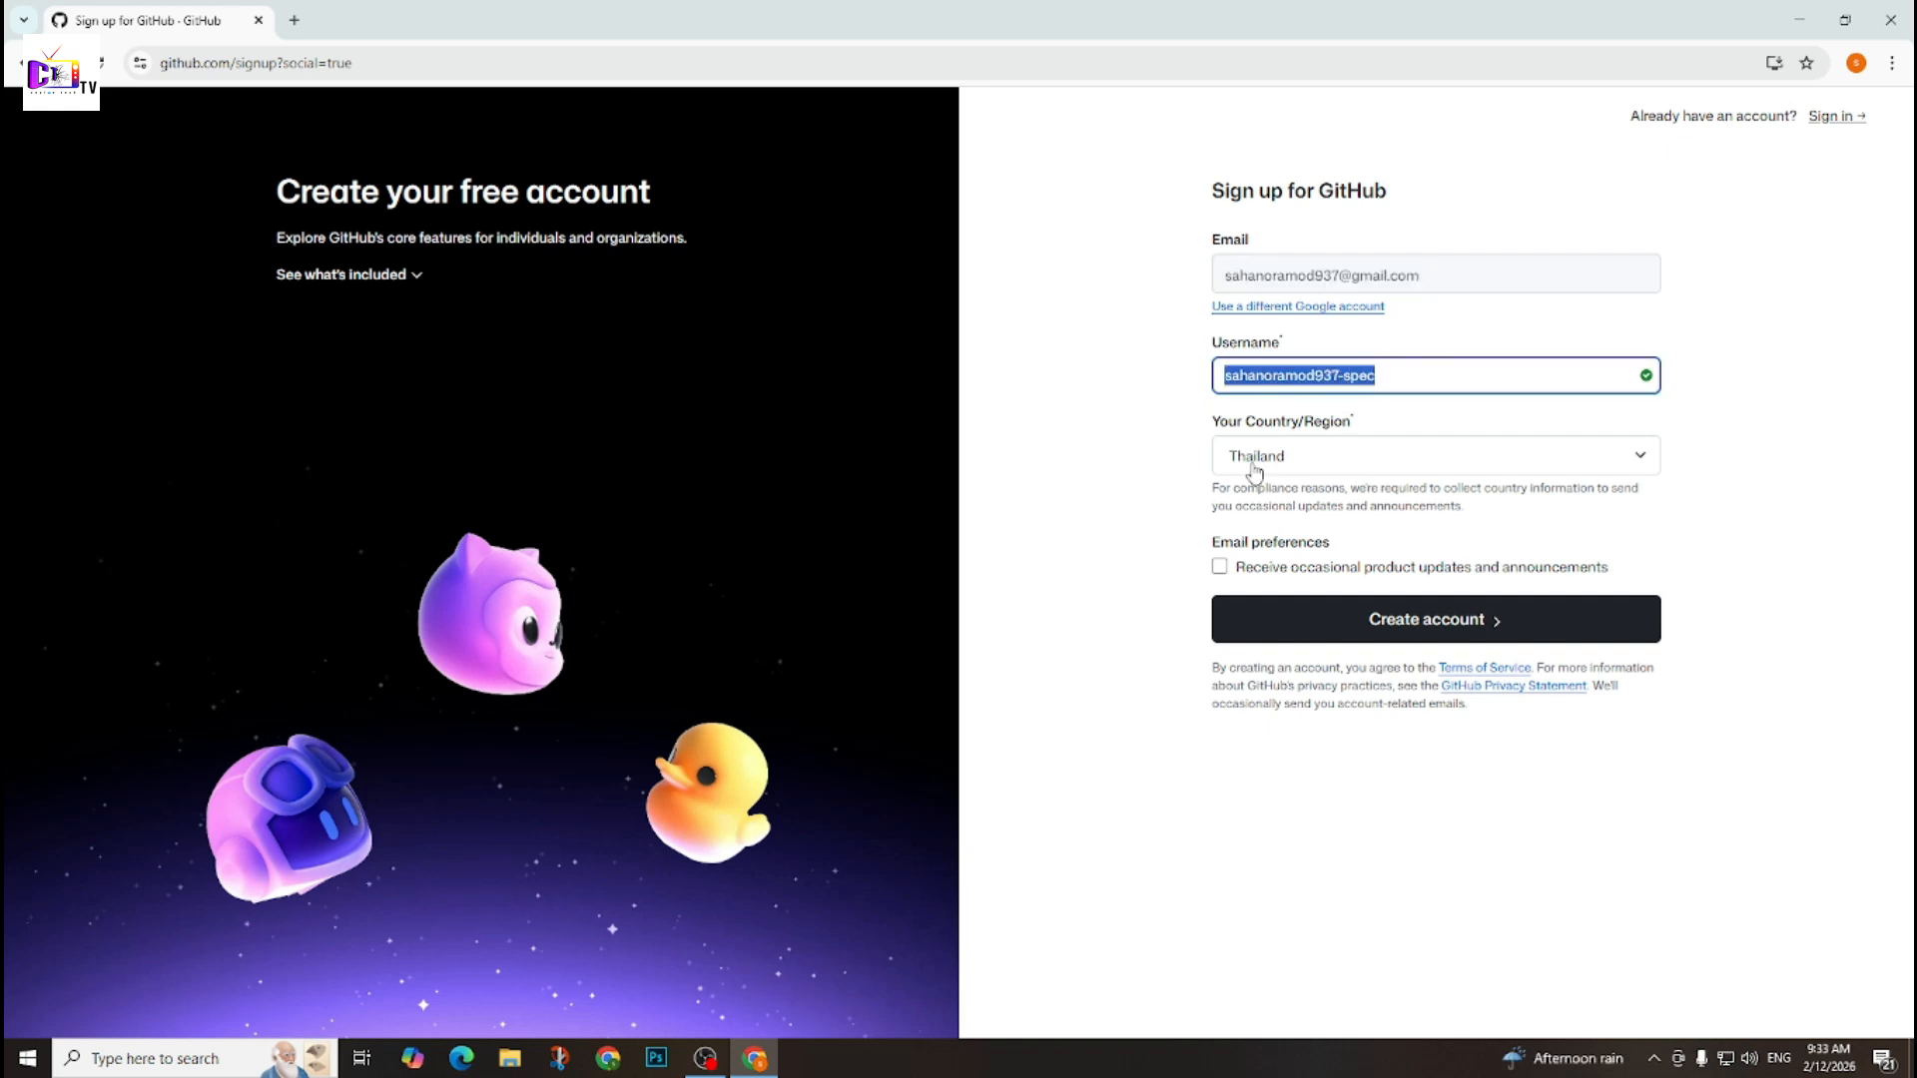
click(1306, 460)
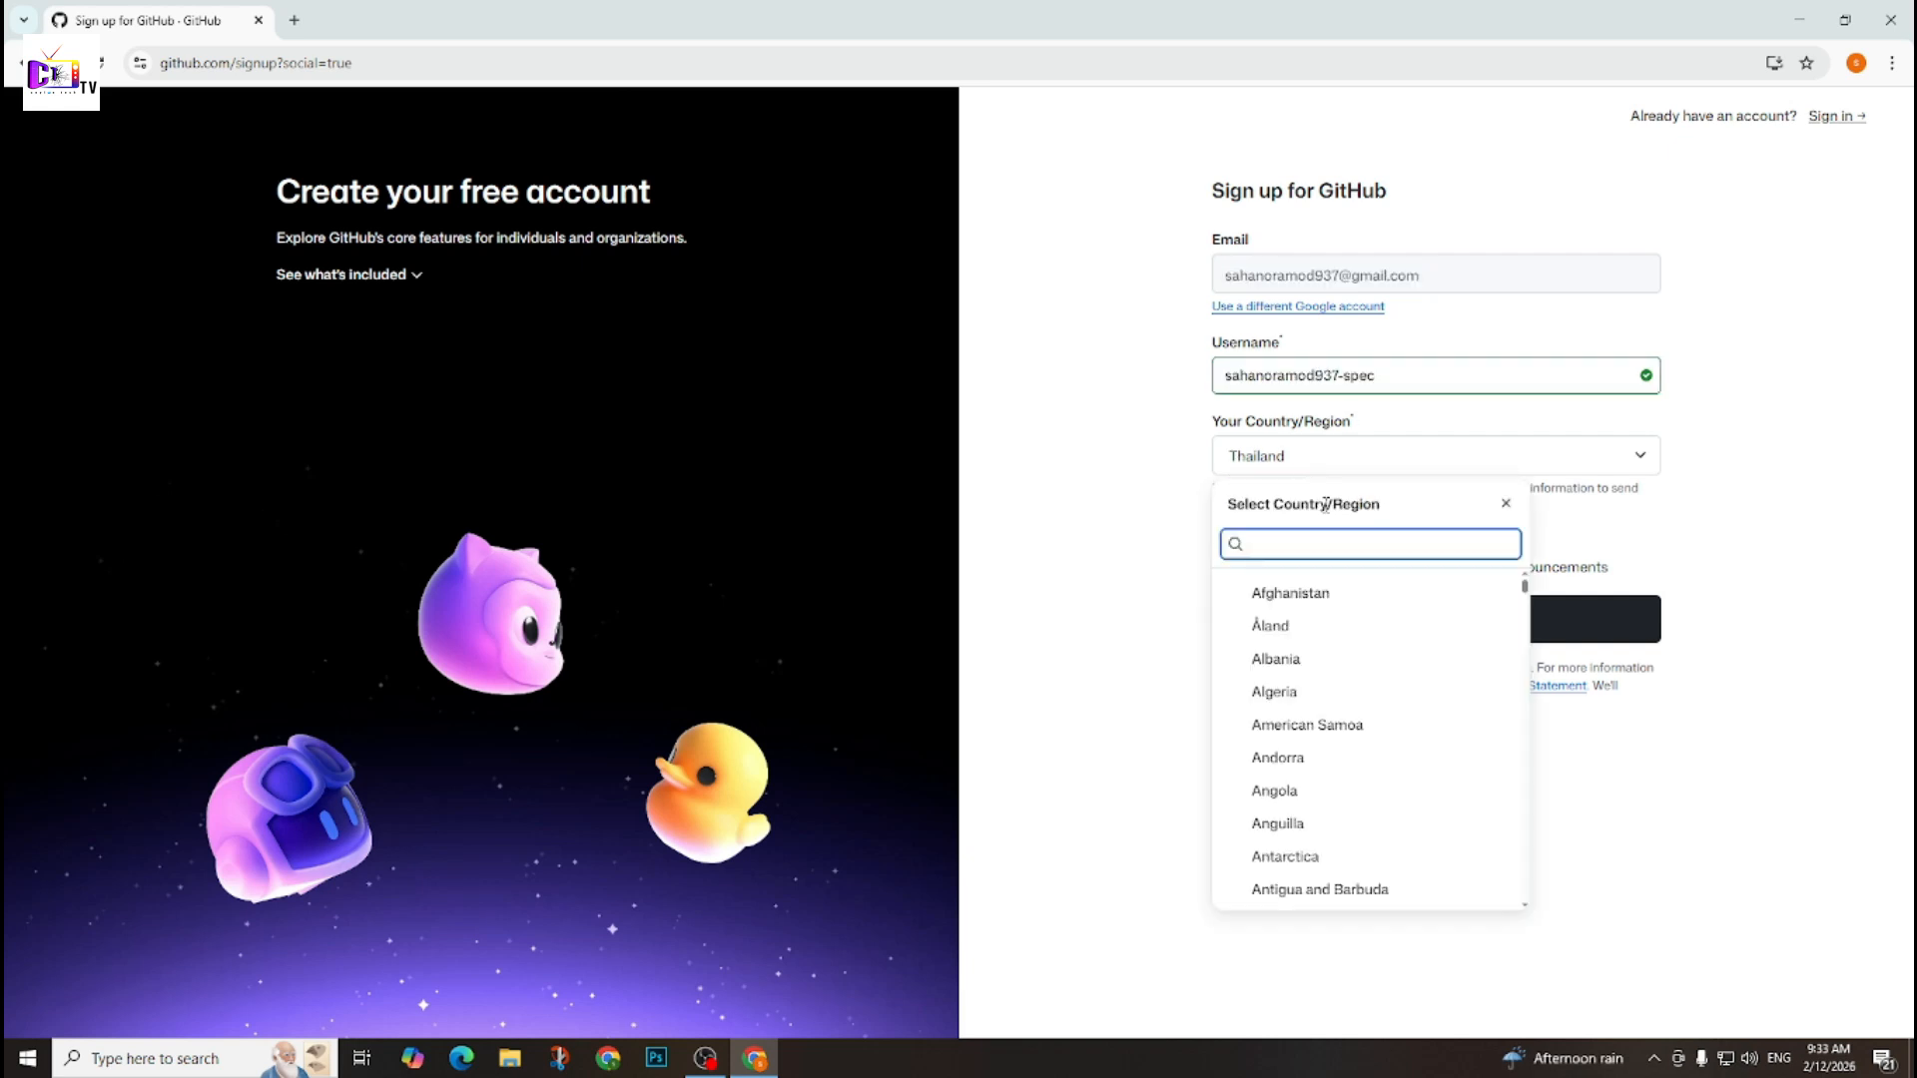
text(sri)
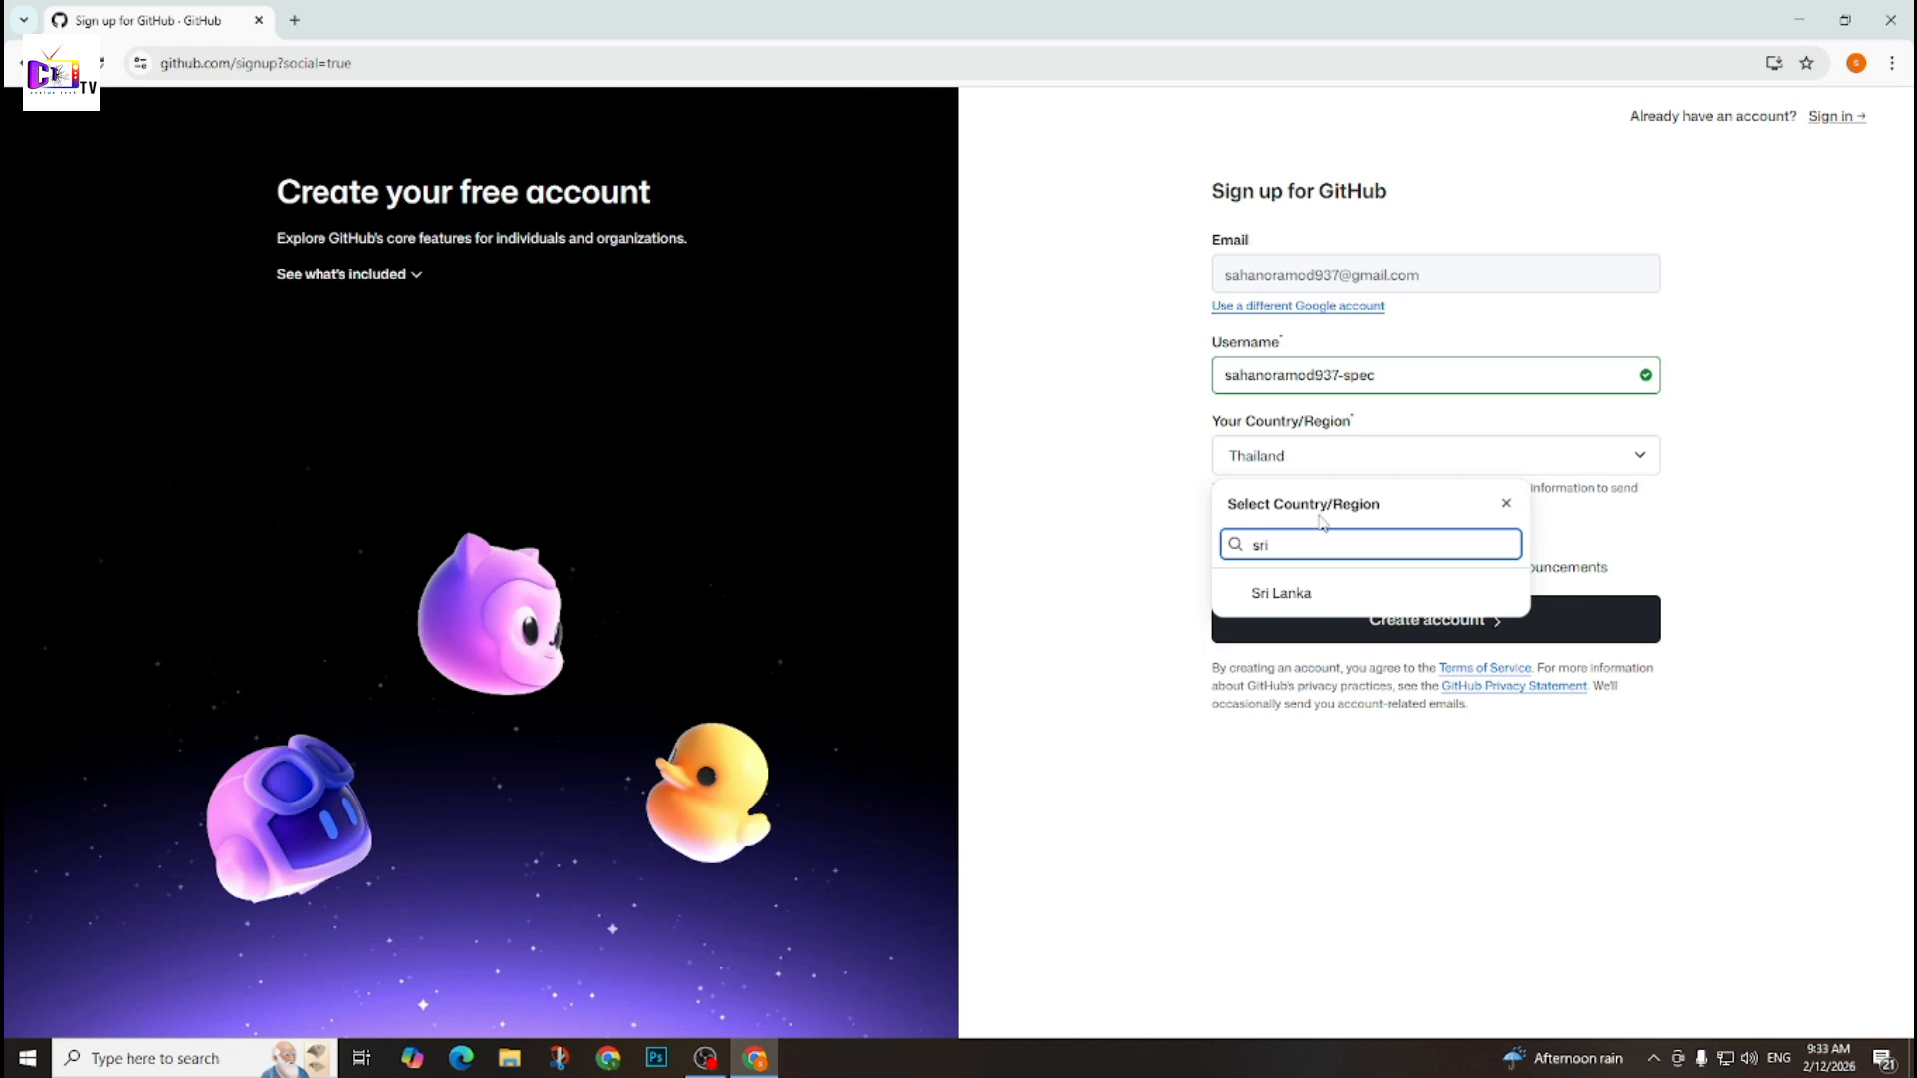
click(1288, 594)
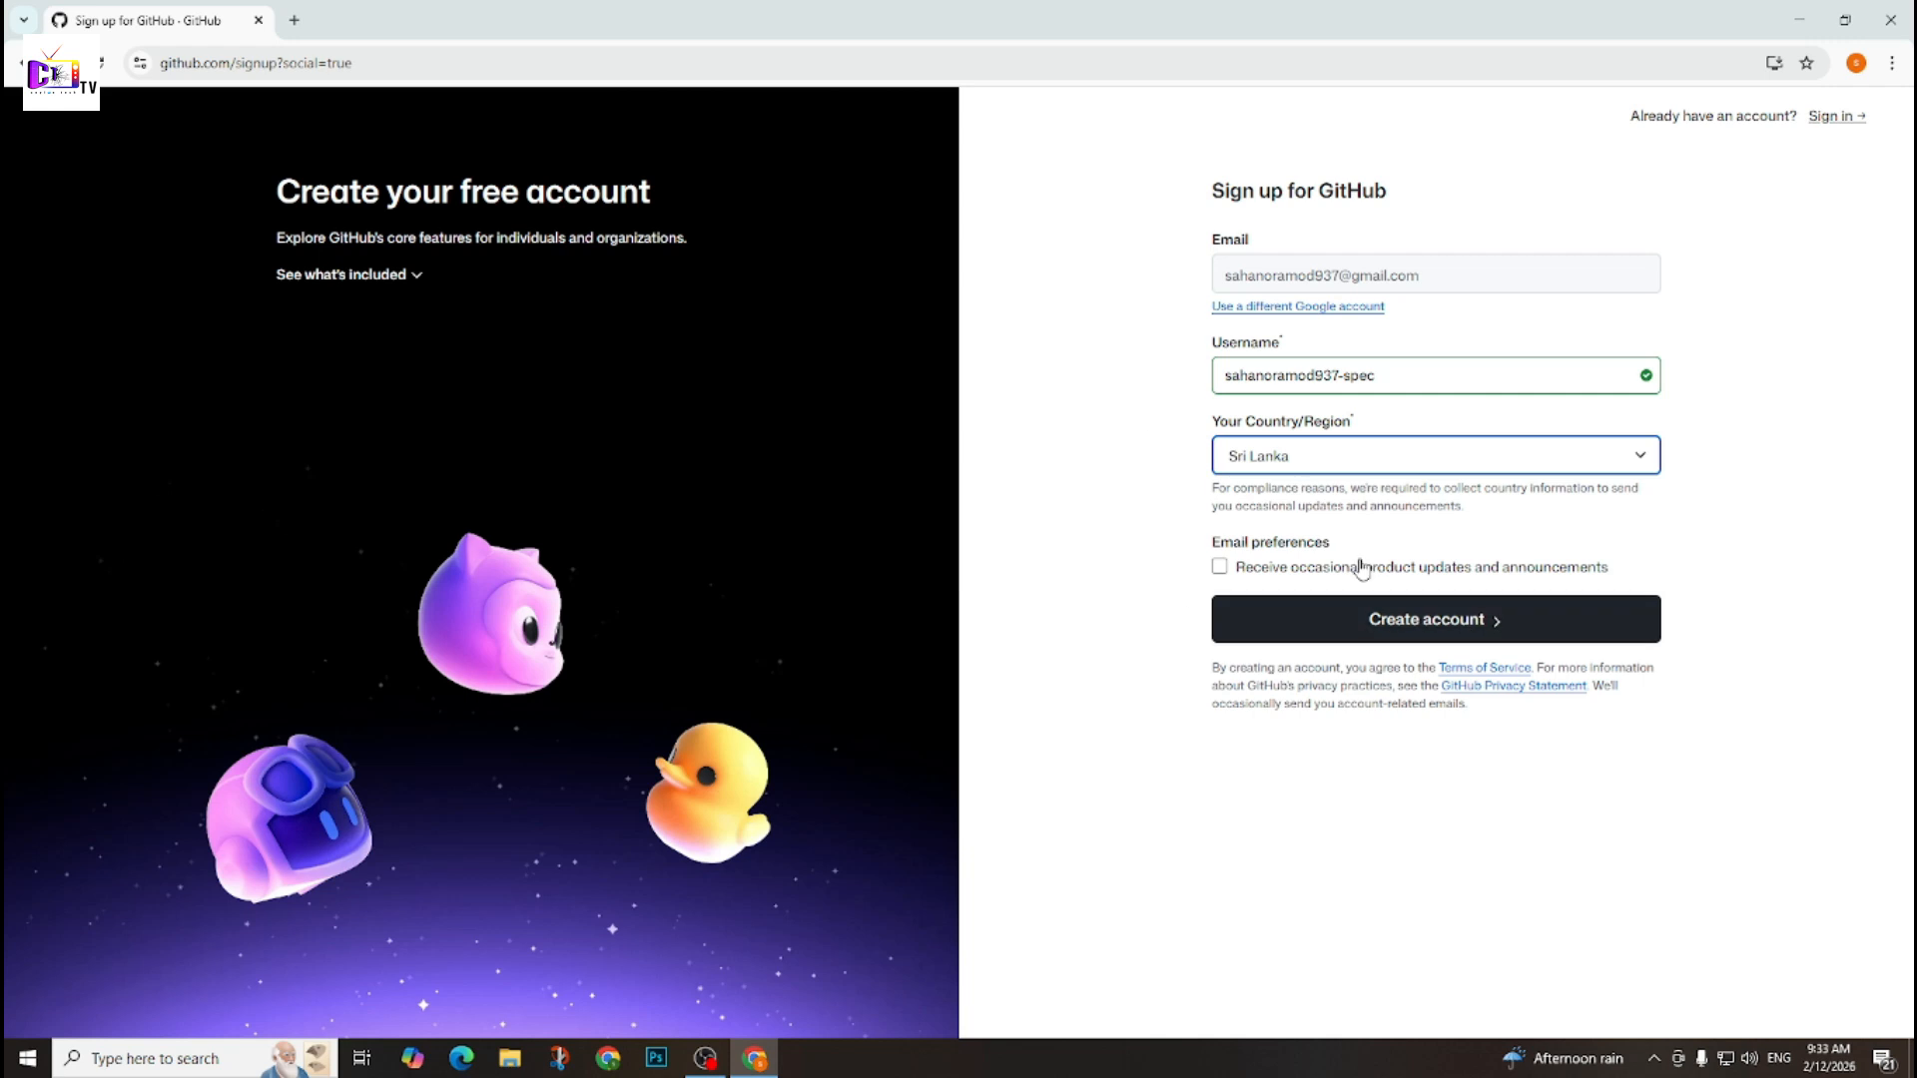
drag(1217, 376, 1478, 378)
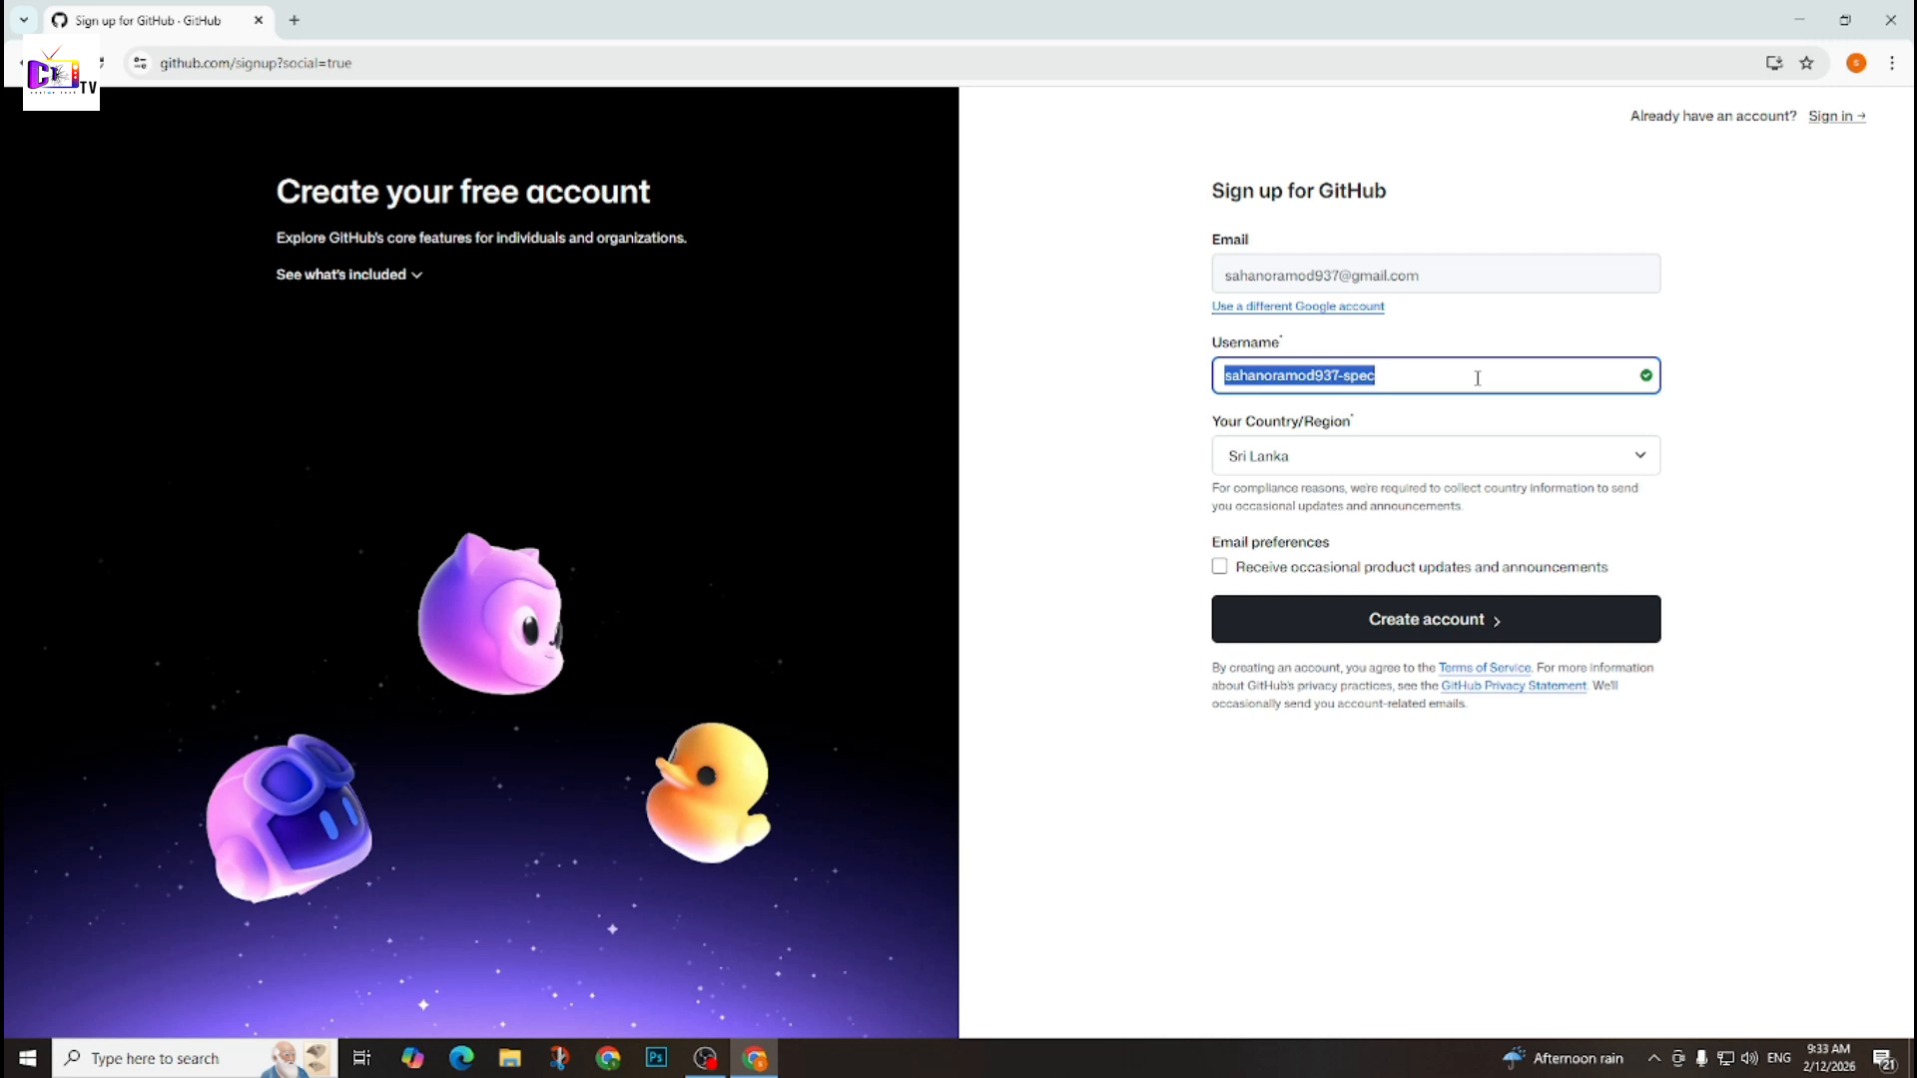
click(1478, 378)
drag(1477, 377, 1188, 387)
right_click(1188, 387)
click(1798, 744)
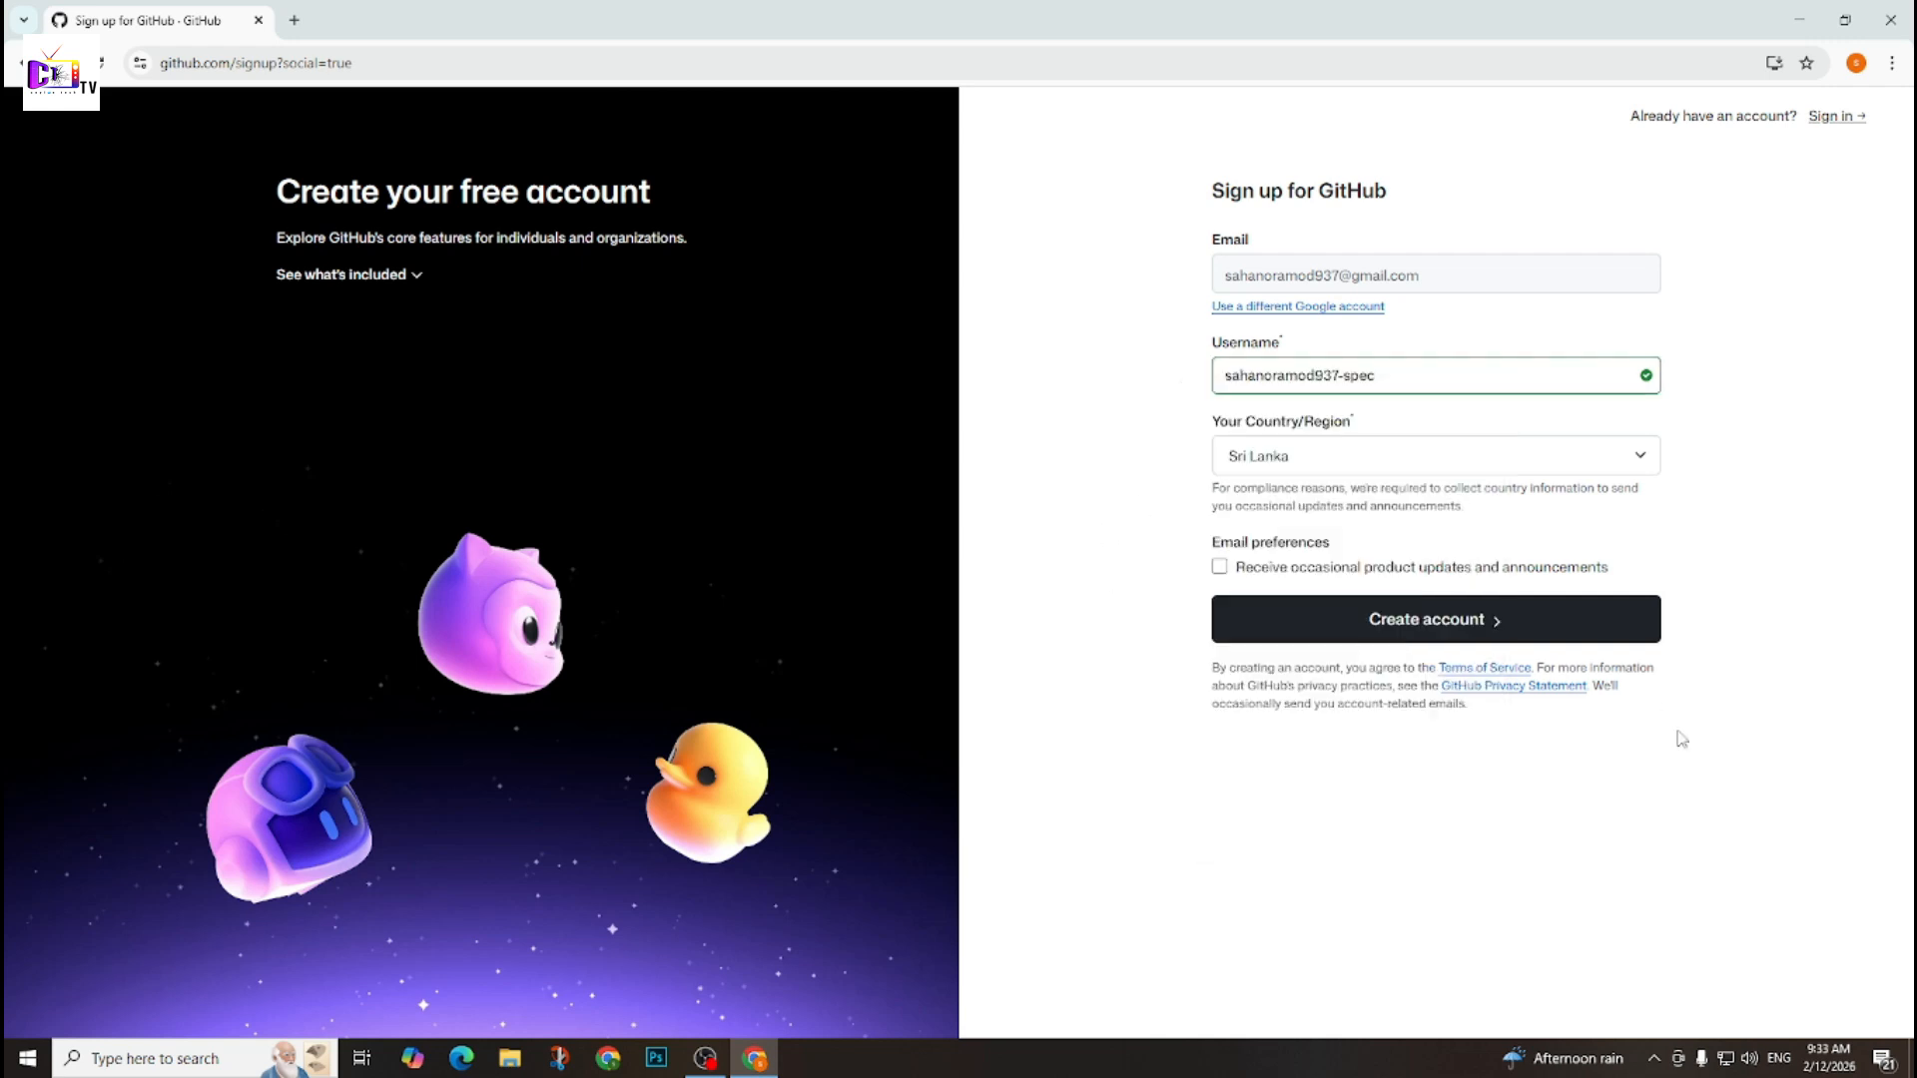
Submit the account creation and solve the visual puzzle with the dice image showing four sun symbols on the top sides.
click(1457, 637)
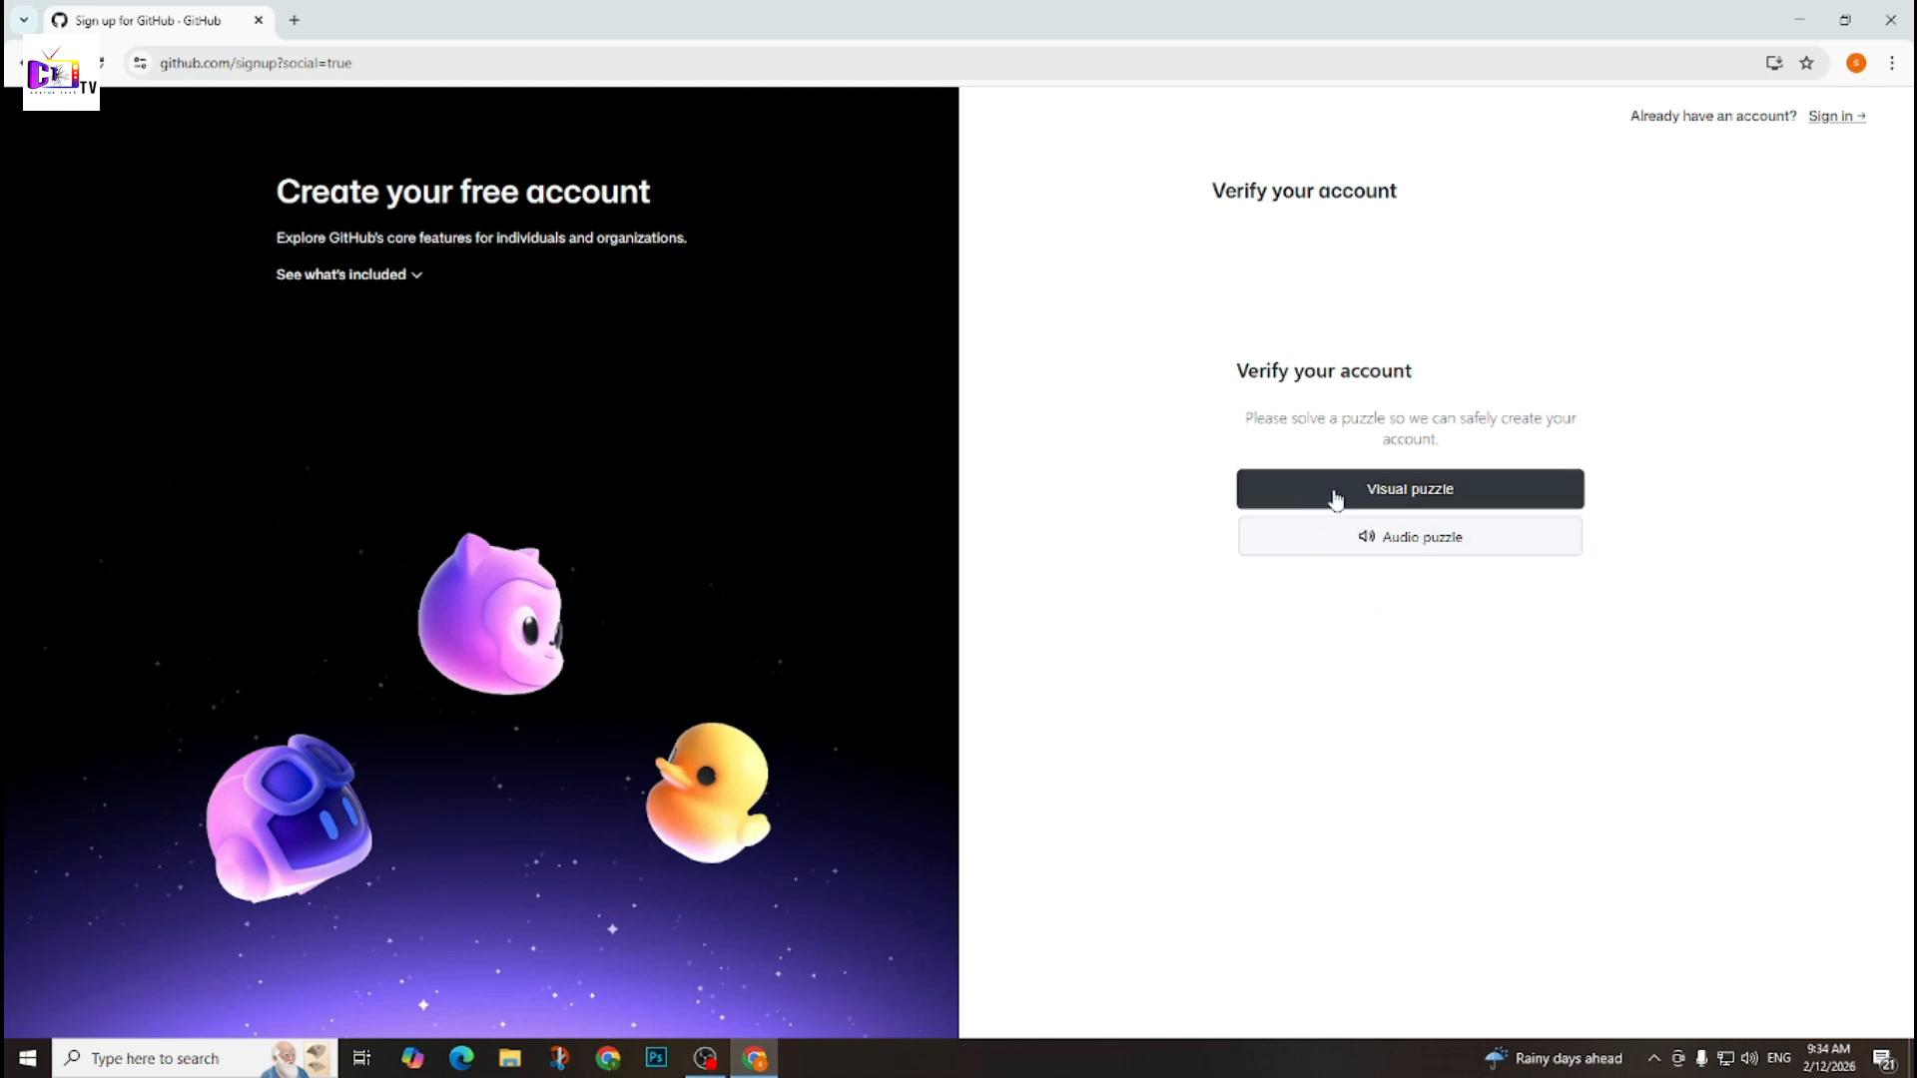
click(1372, 493)
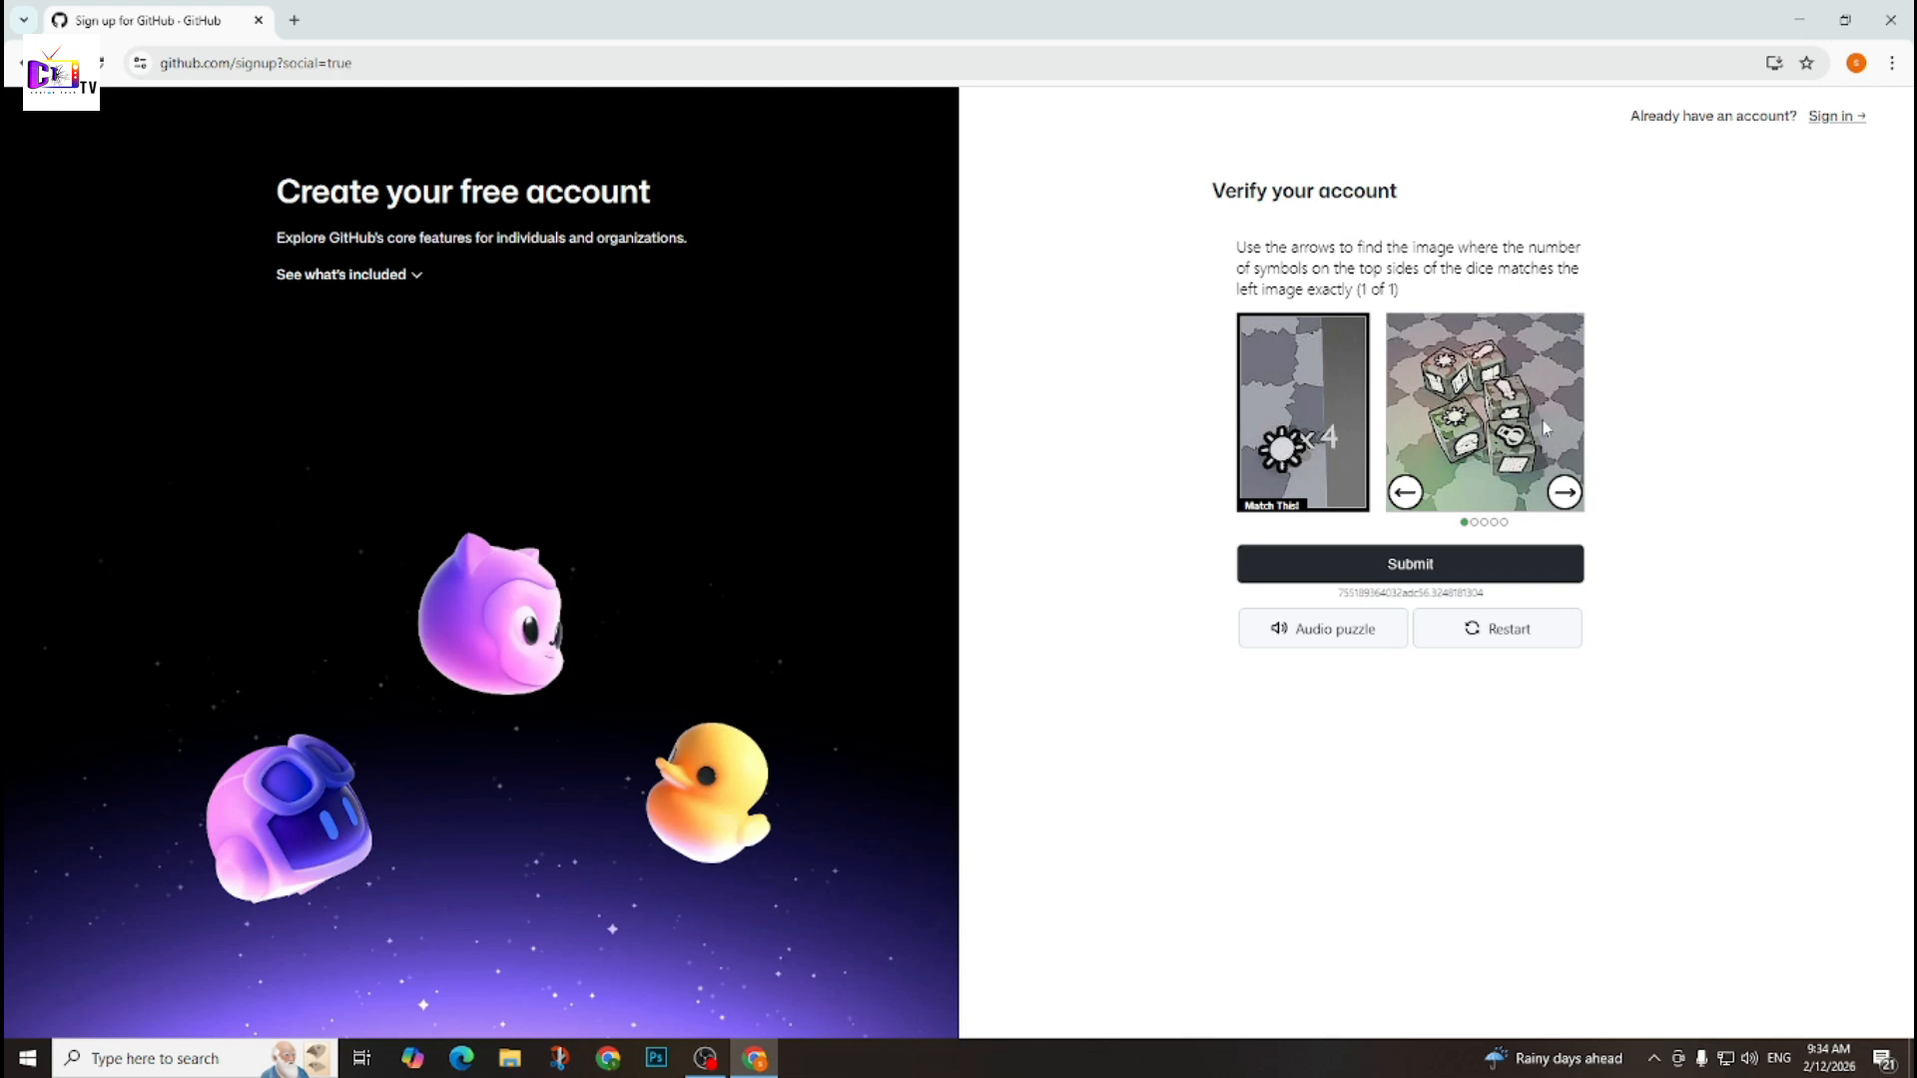
click(1571, 498)
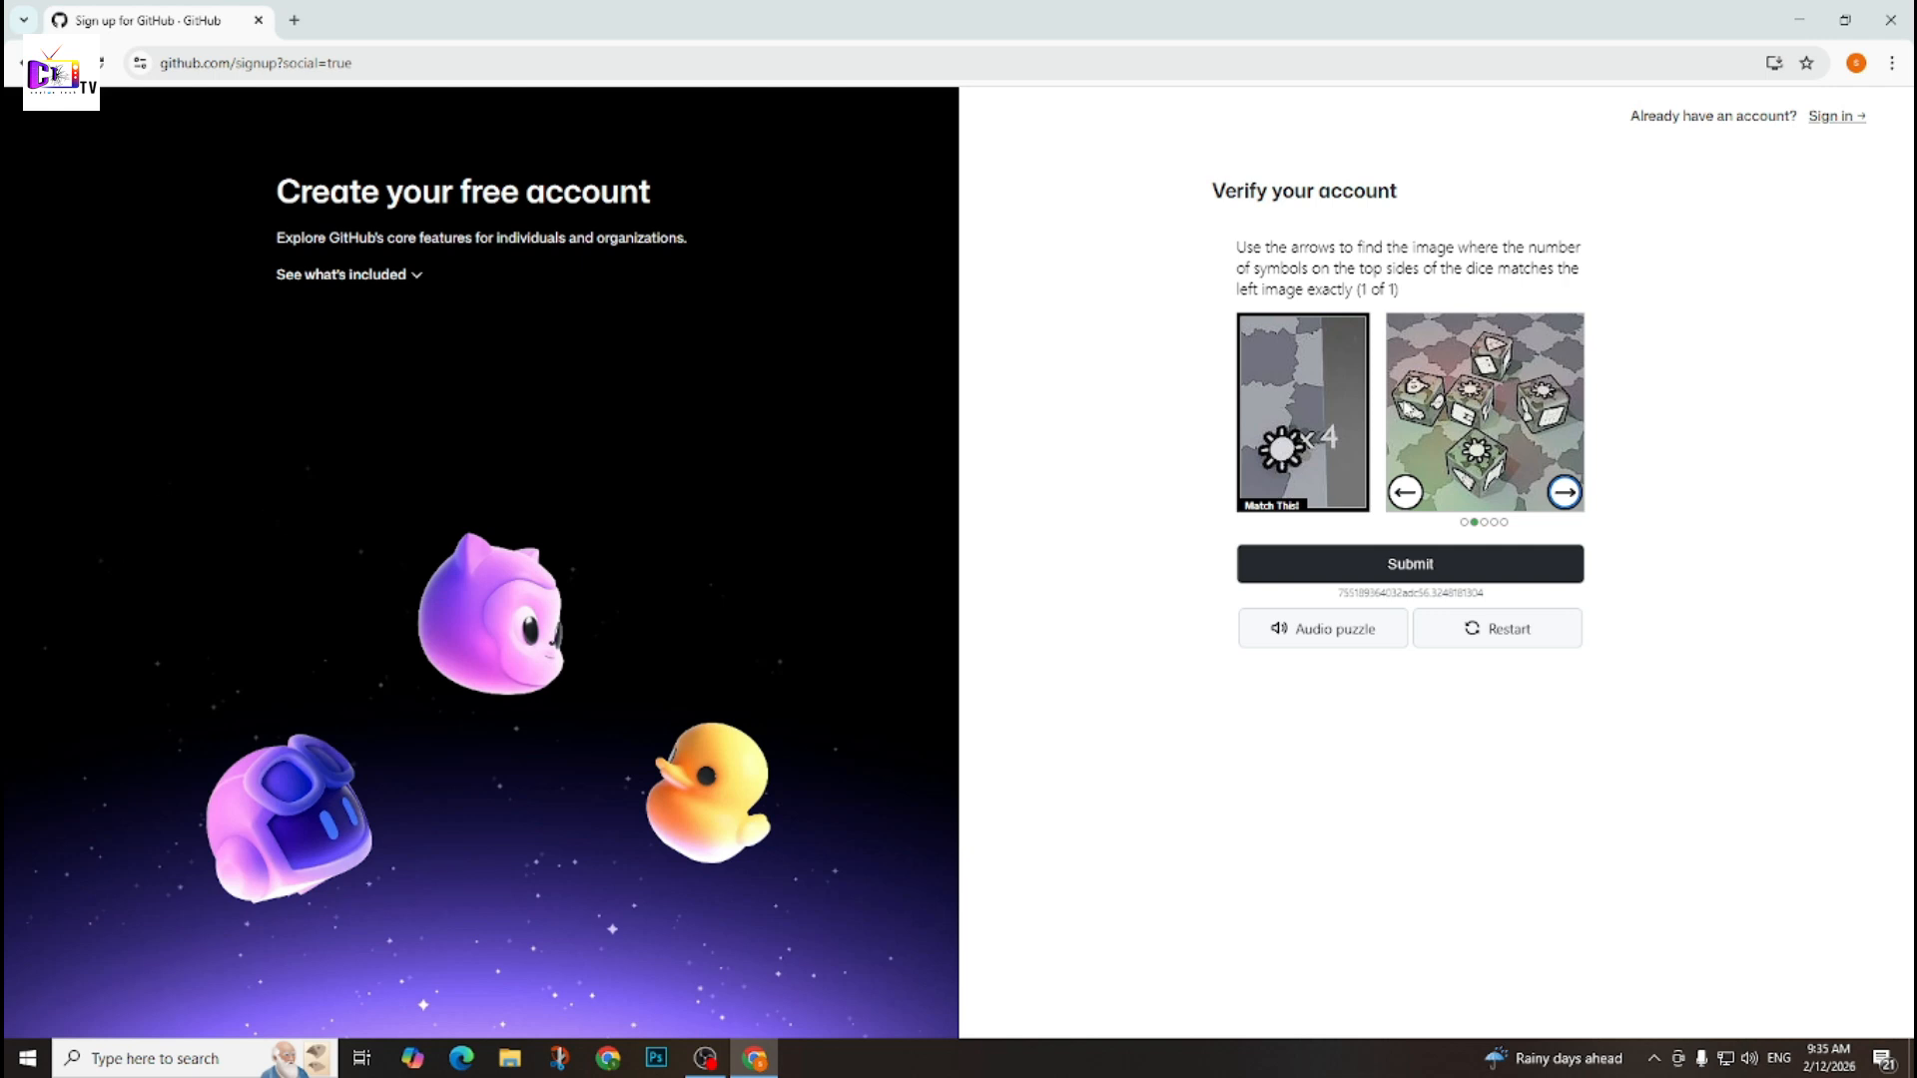
click(1565, 493)
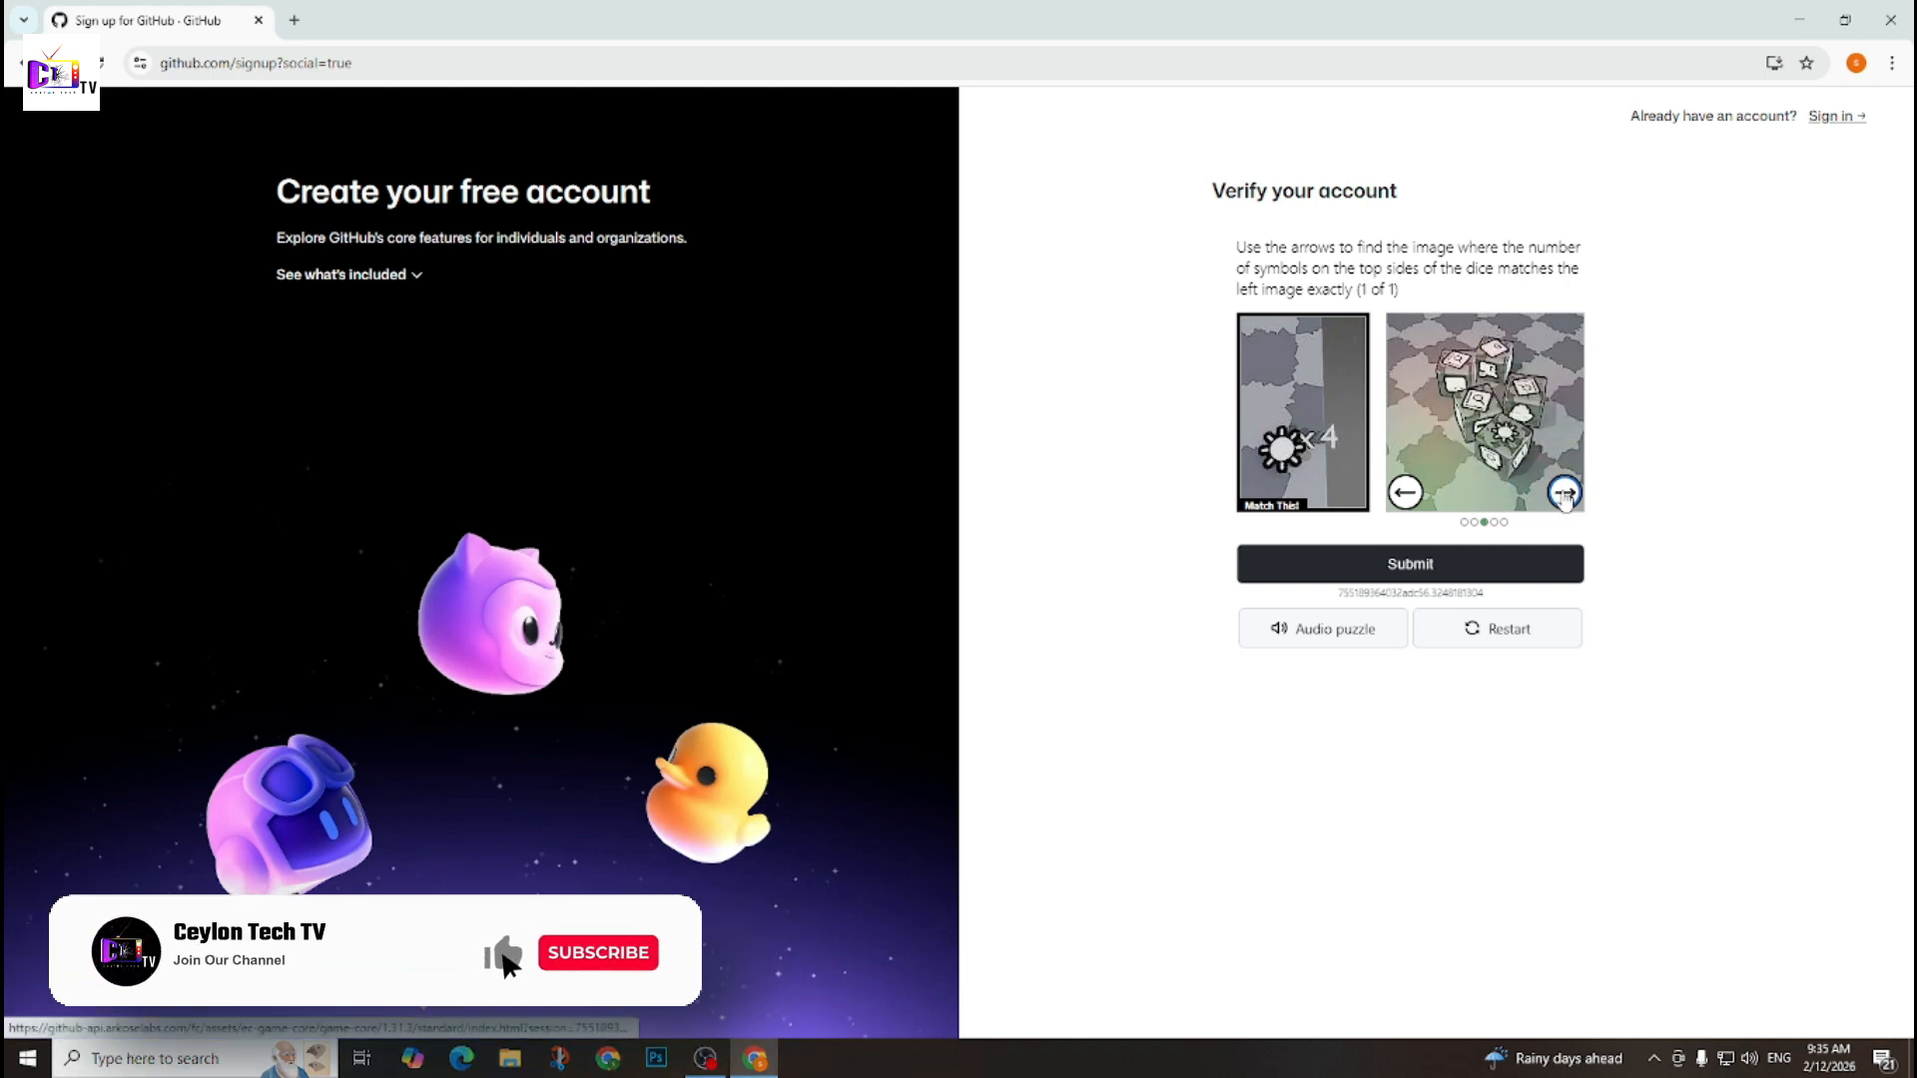
click(1566, 495)
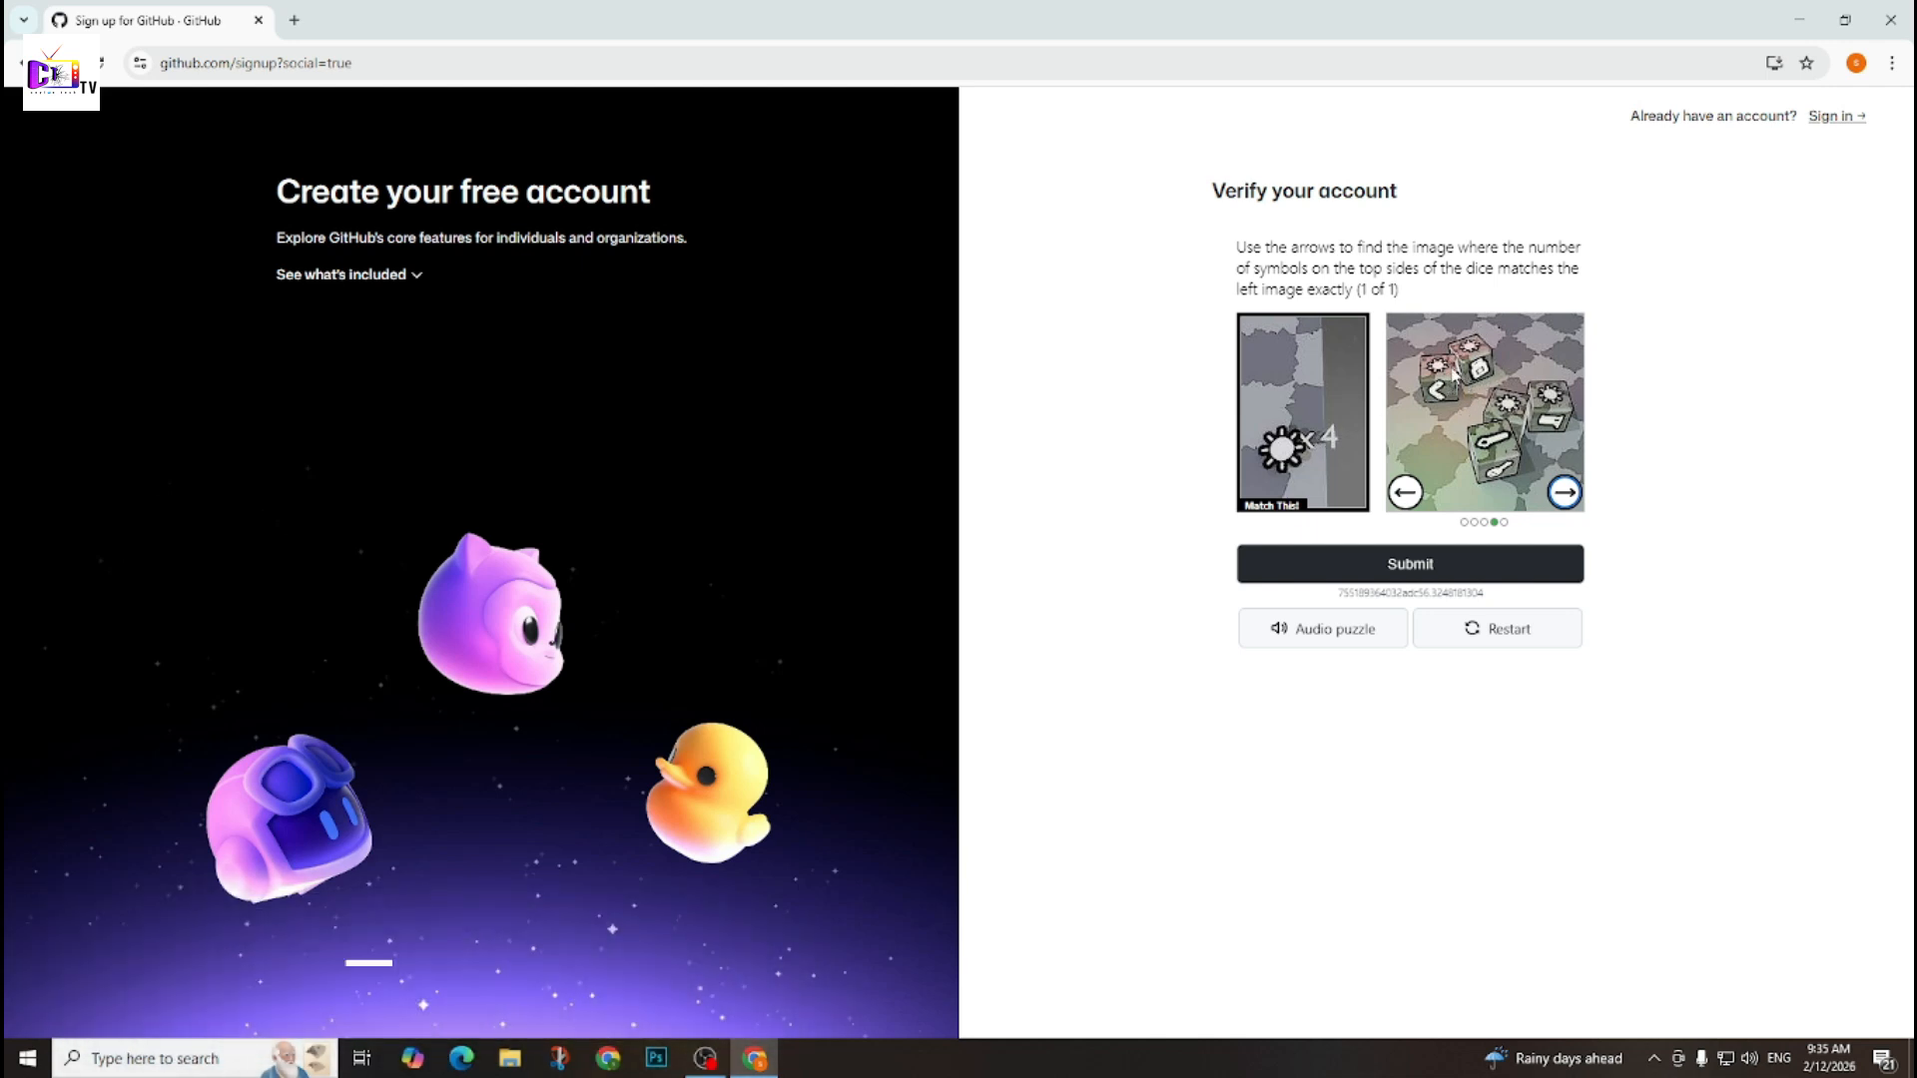
click(1565, 493)
click(1404, 492)
click(1435, 578)
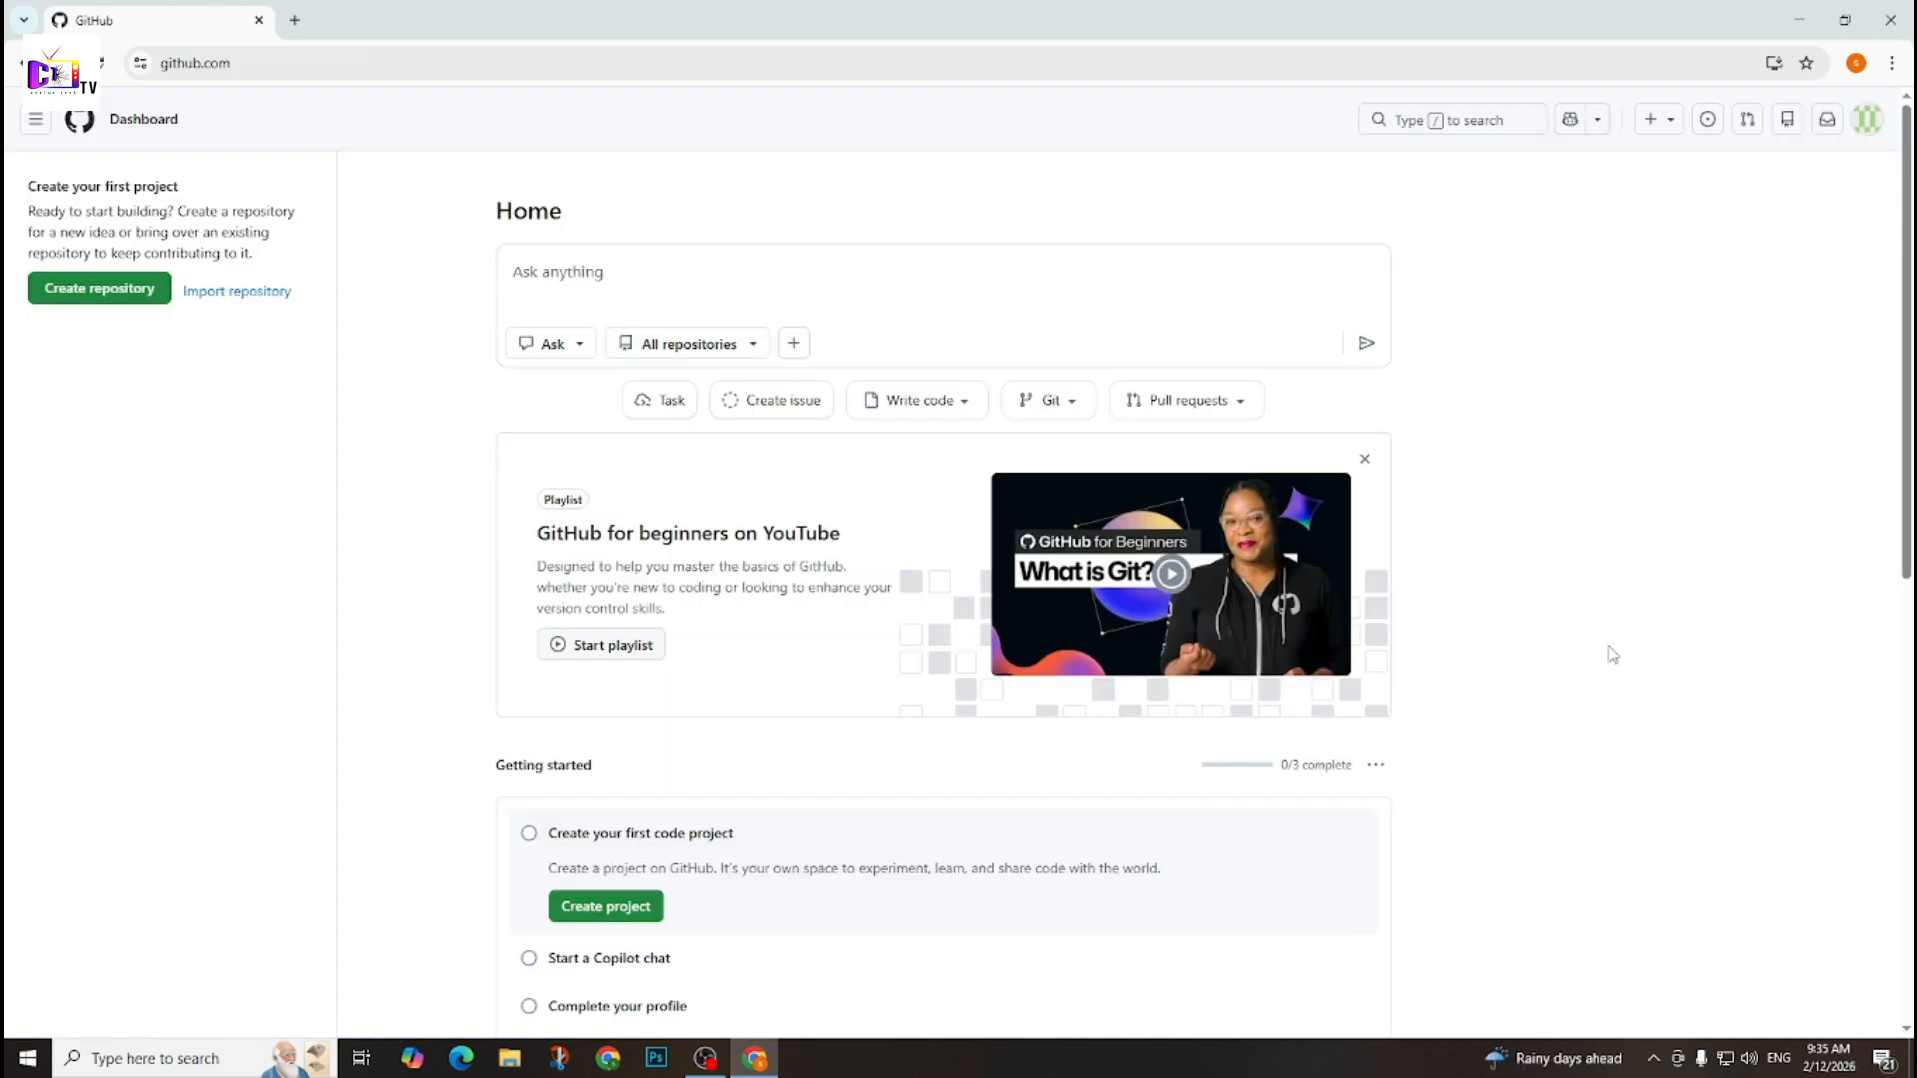
Start a new repository and name it MYPRivateVPS.
scroll(1612, 655, down, 5)
scroll(1613, 656, up, 5)
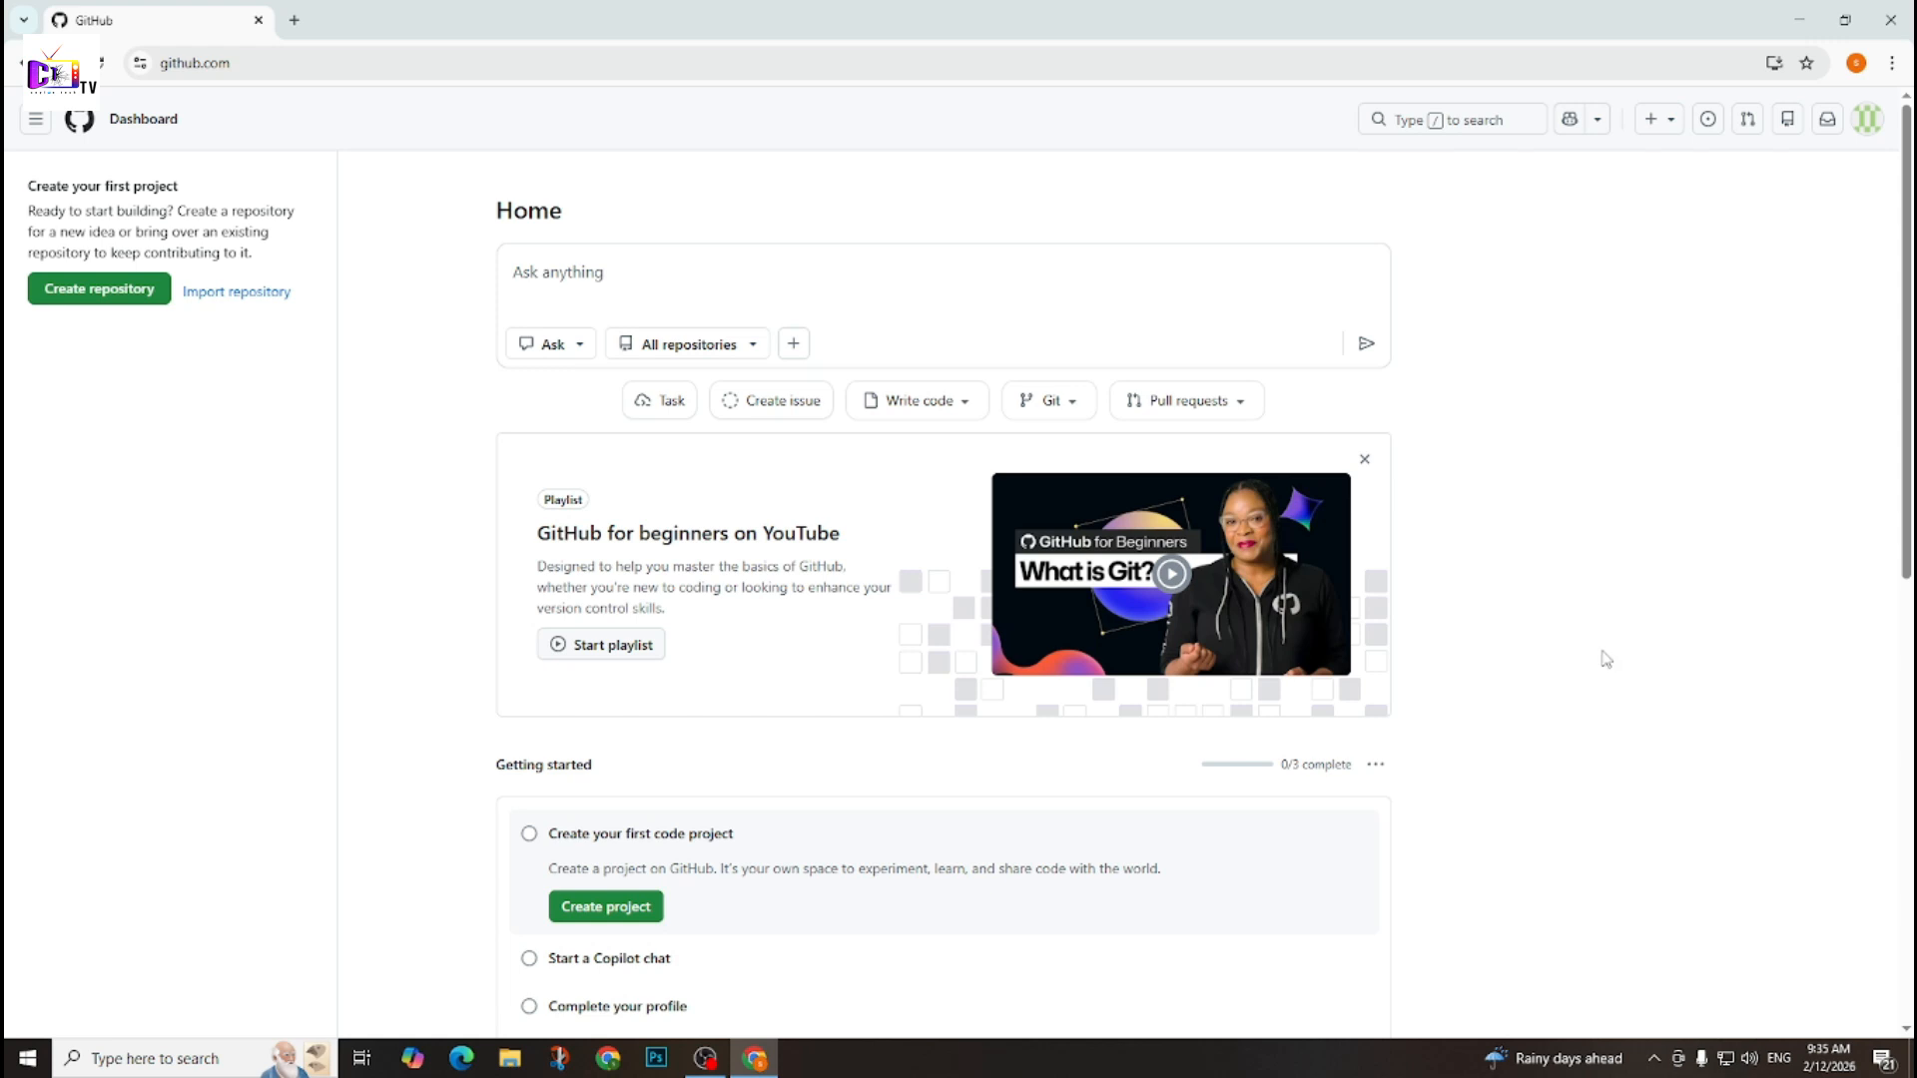
click(127, 300)
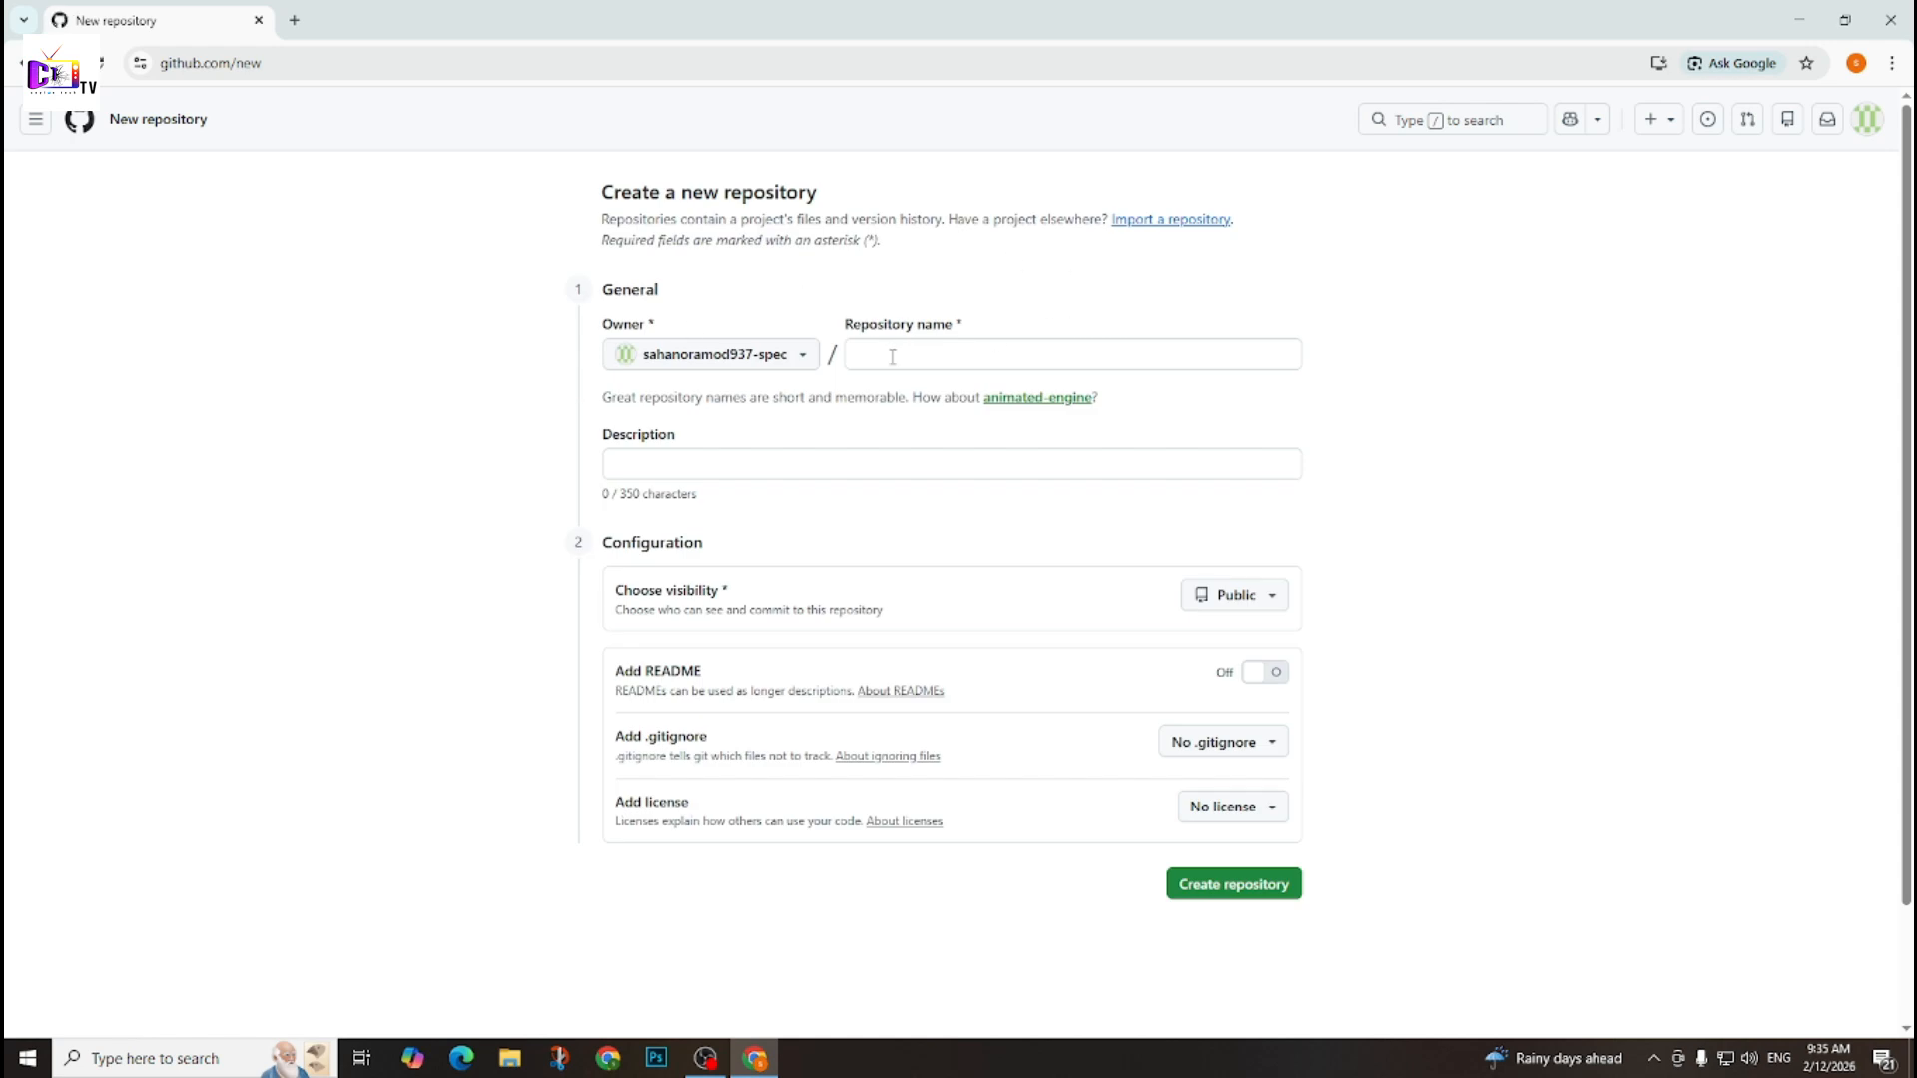
click(1008, 362)
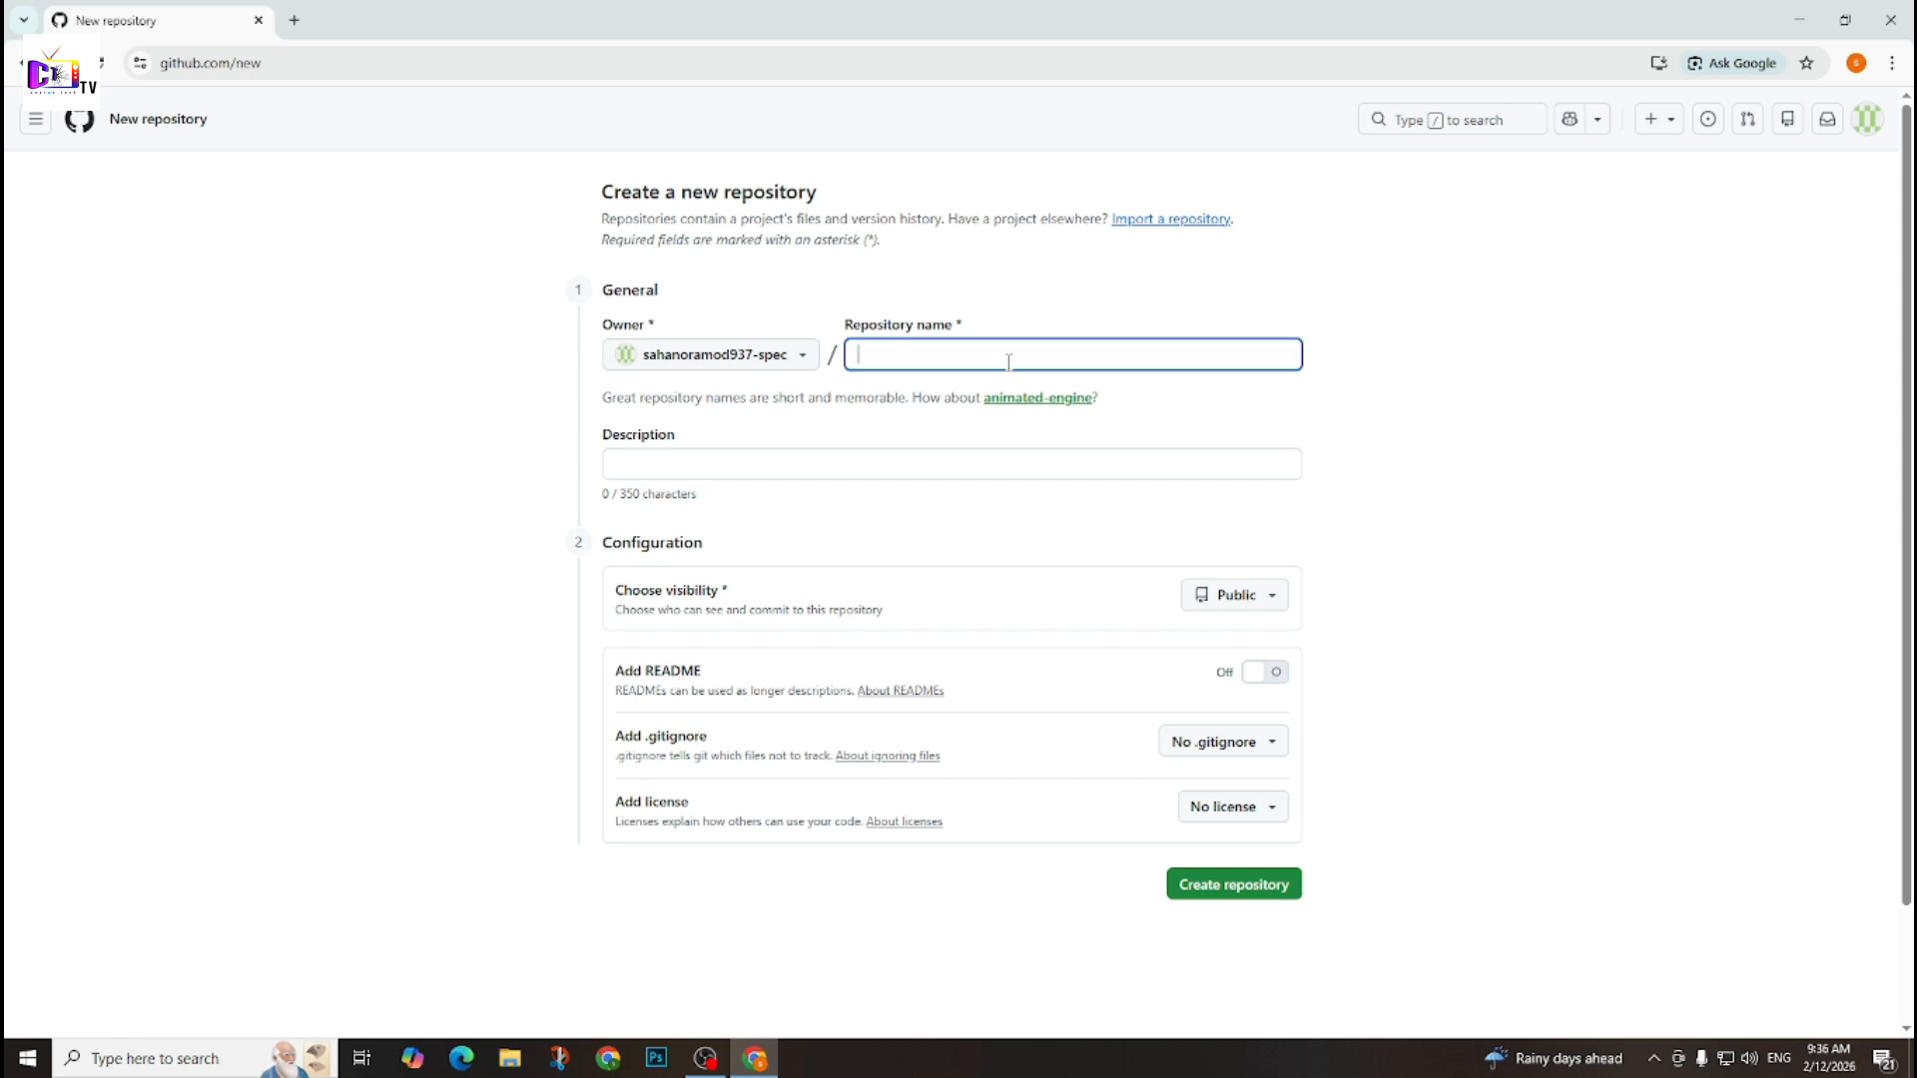
text(MYPR)
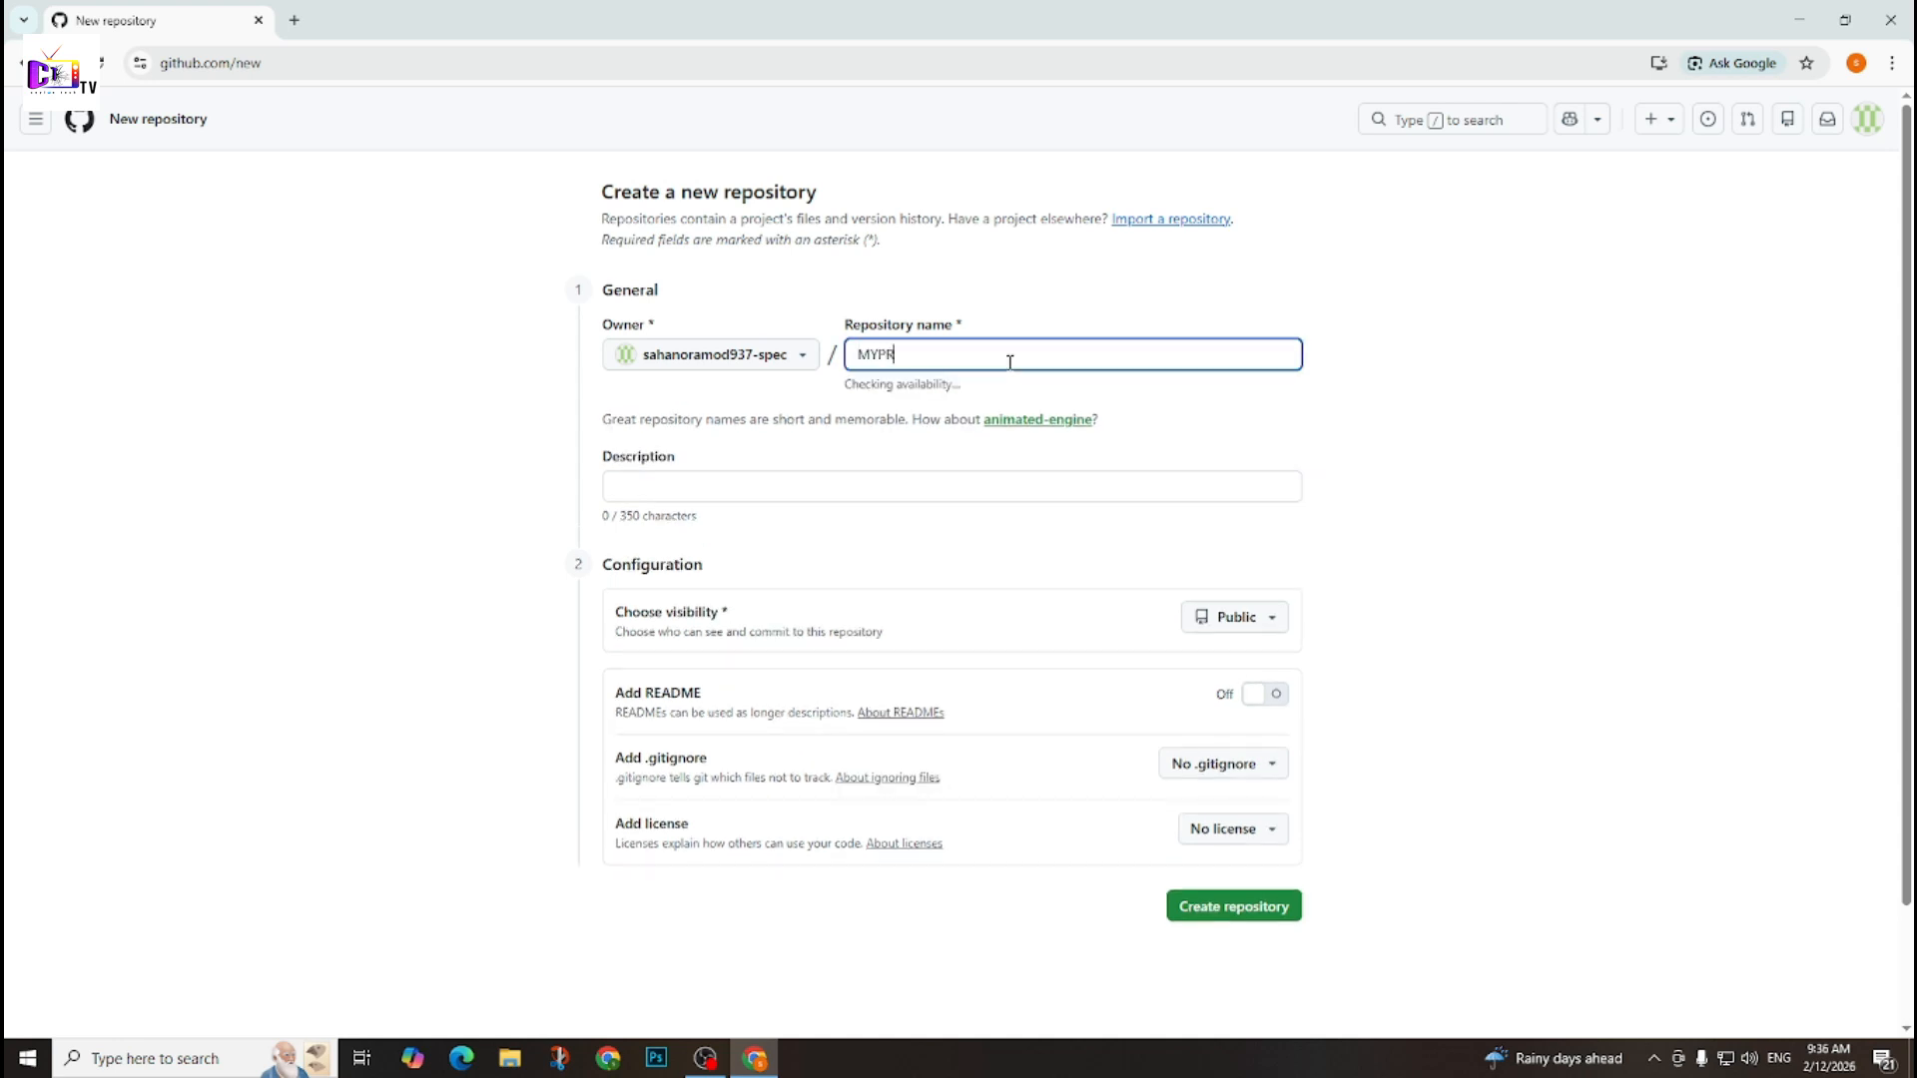
text(ivateVPS)
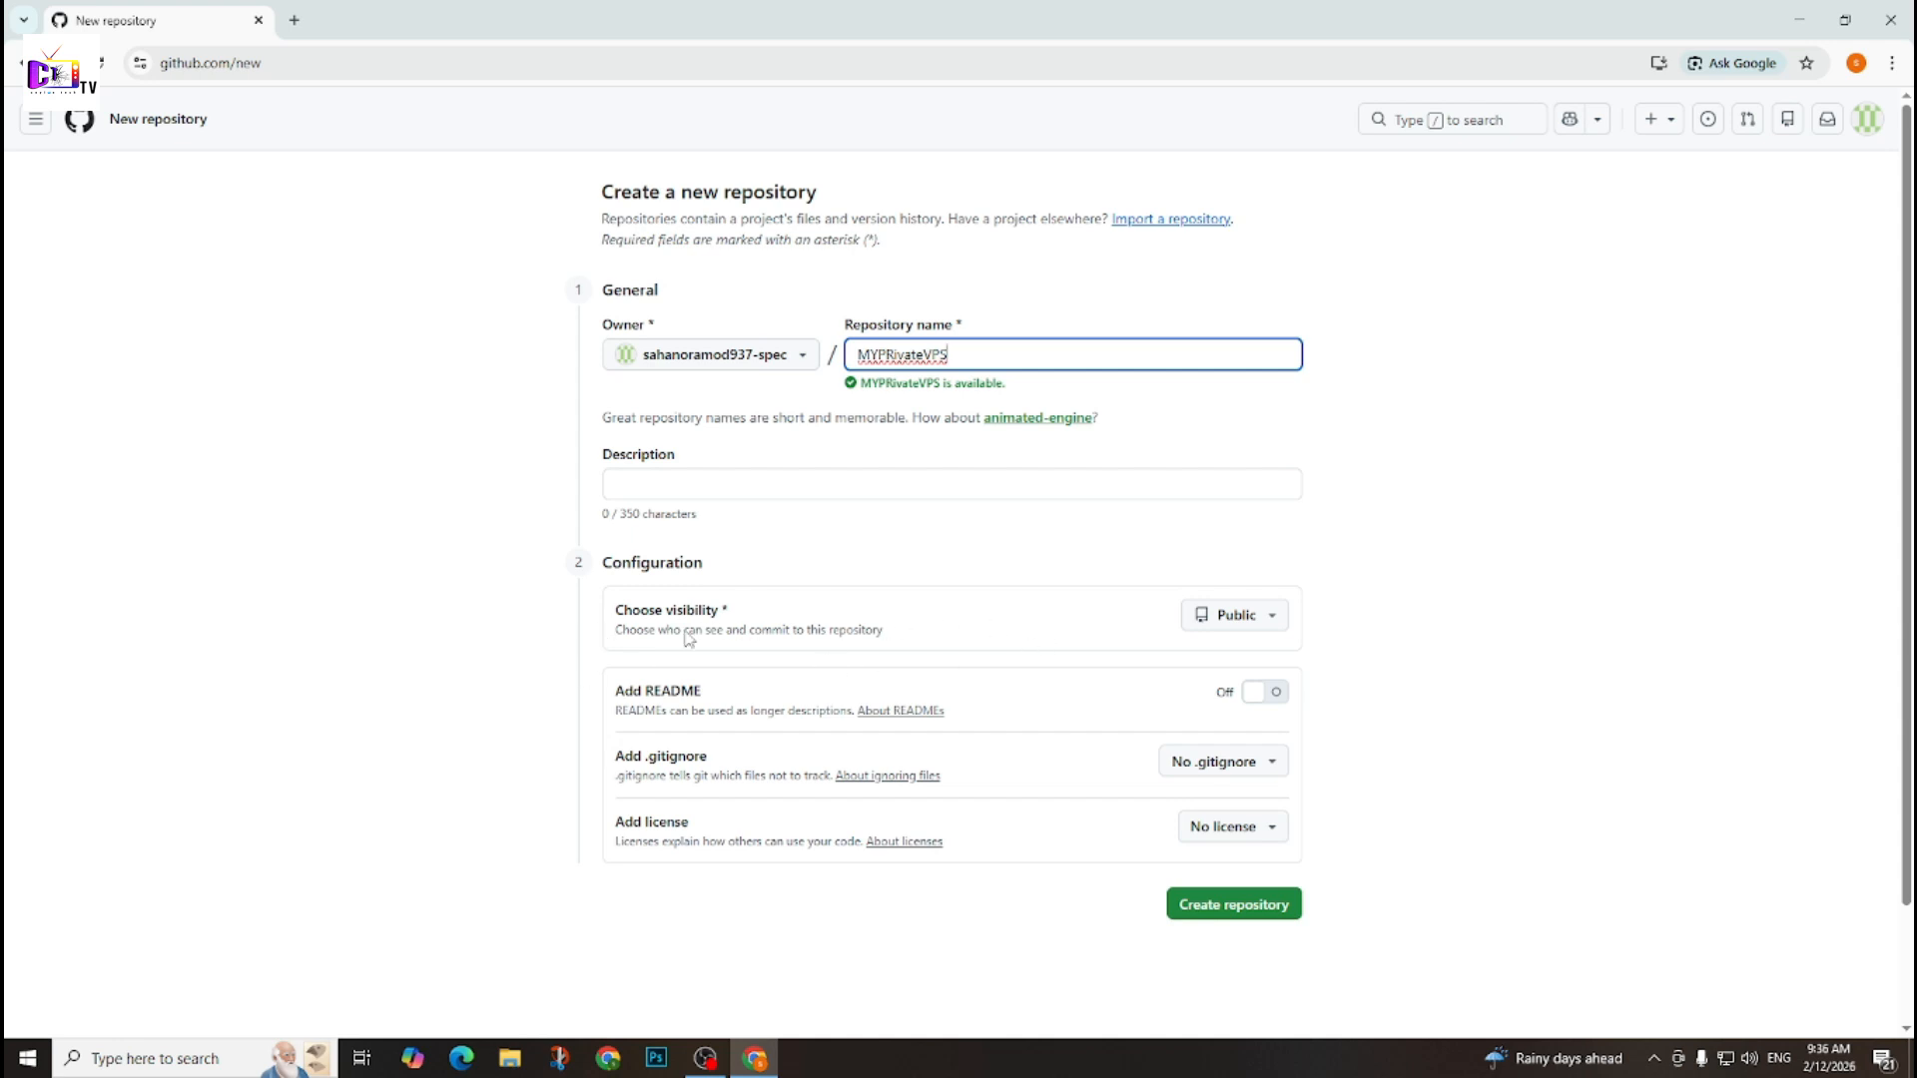
Set the repository's visibility to Private and create the repository.
click(1224, 621)
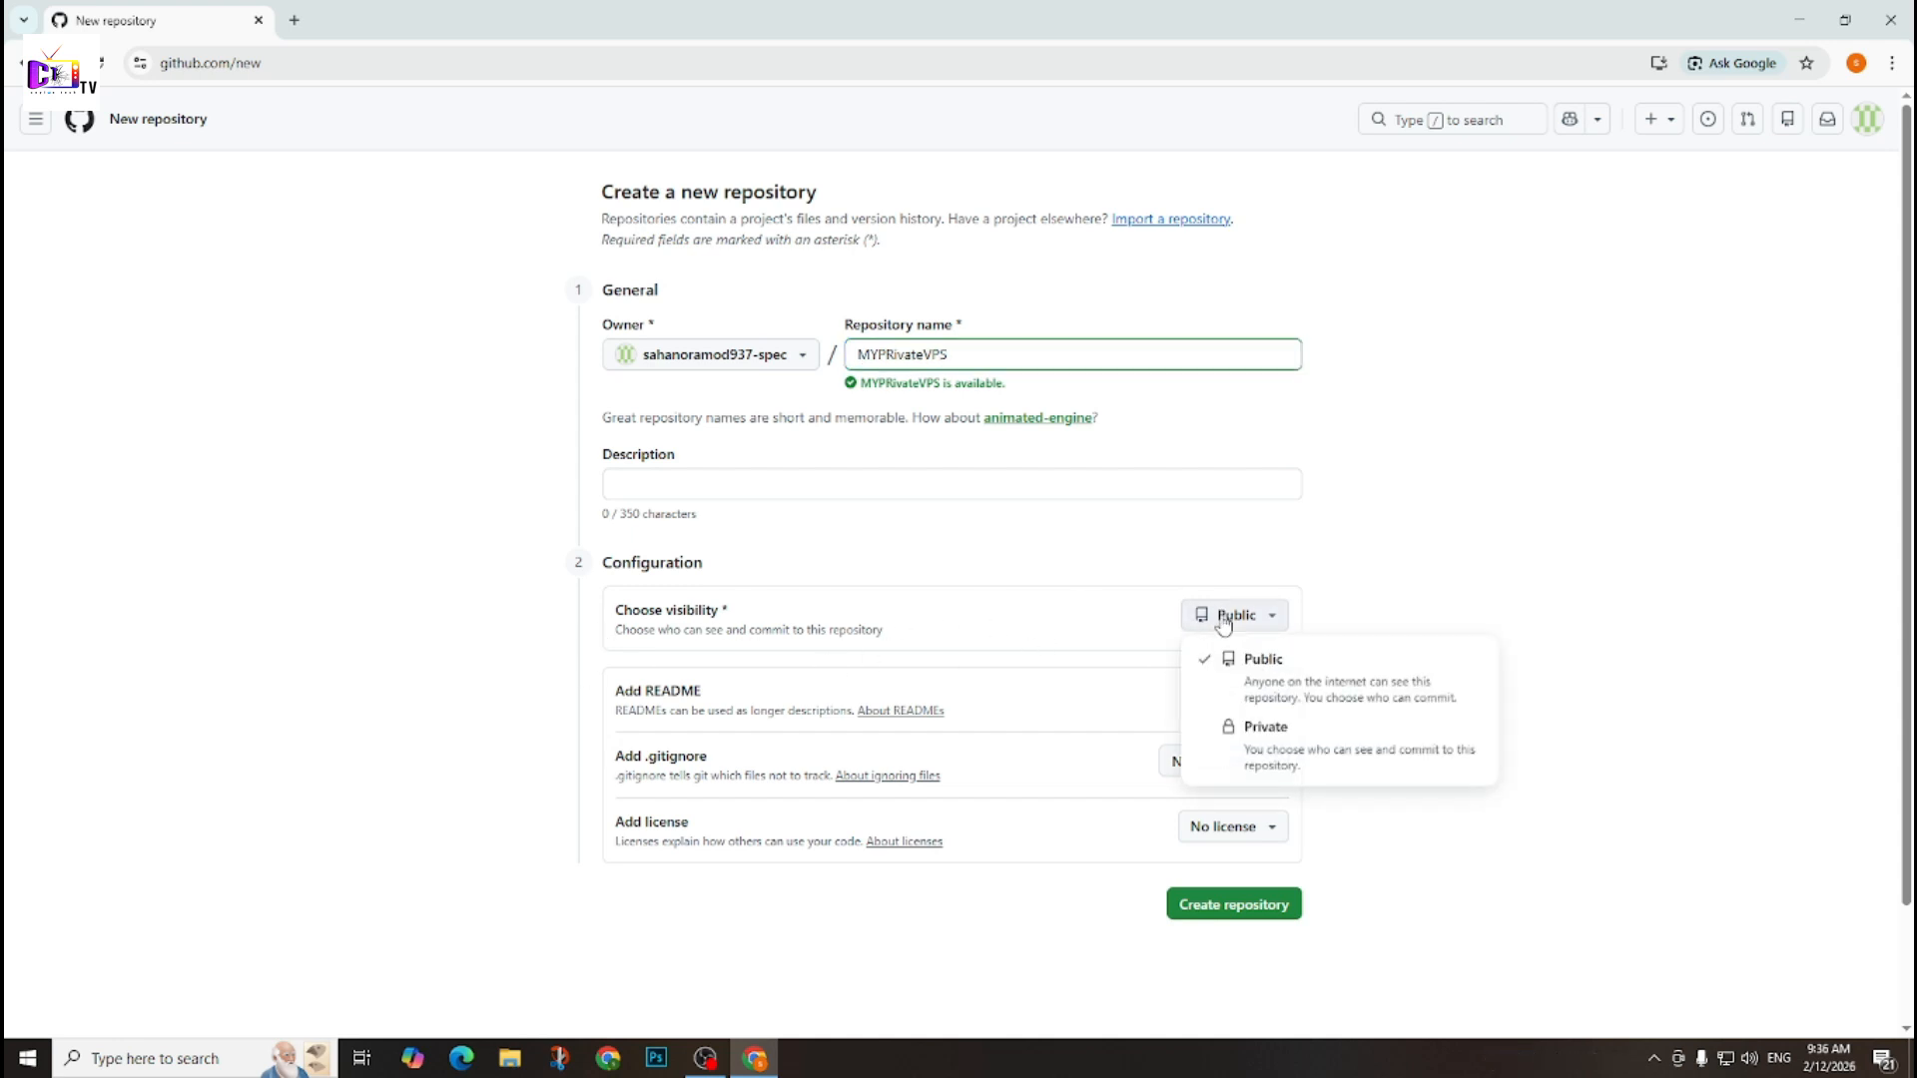
click(1231, 754)
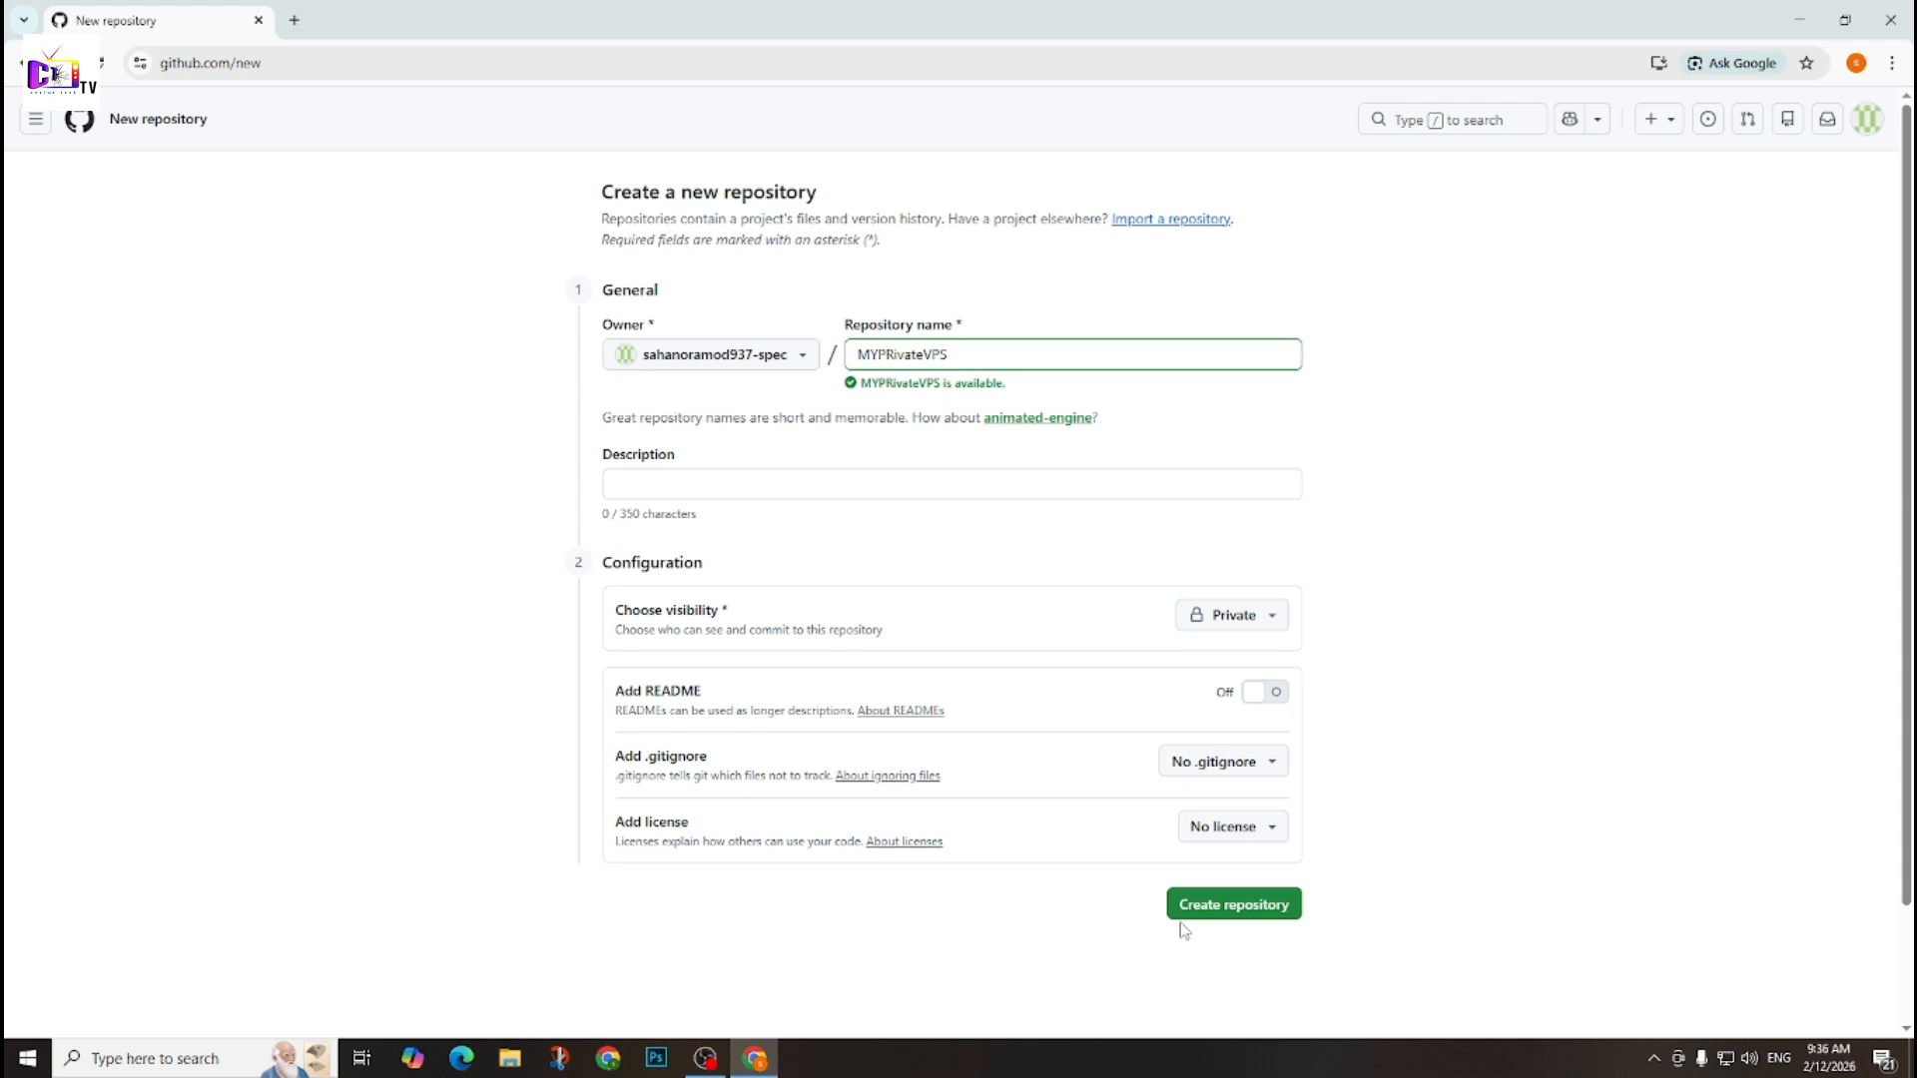
click(1240, 909)
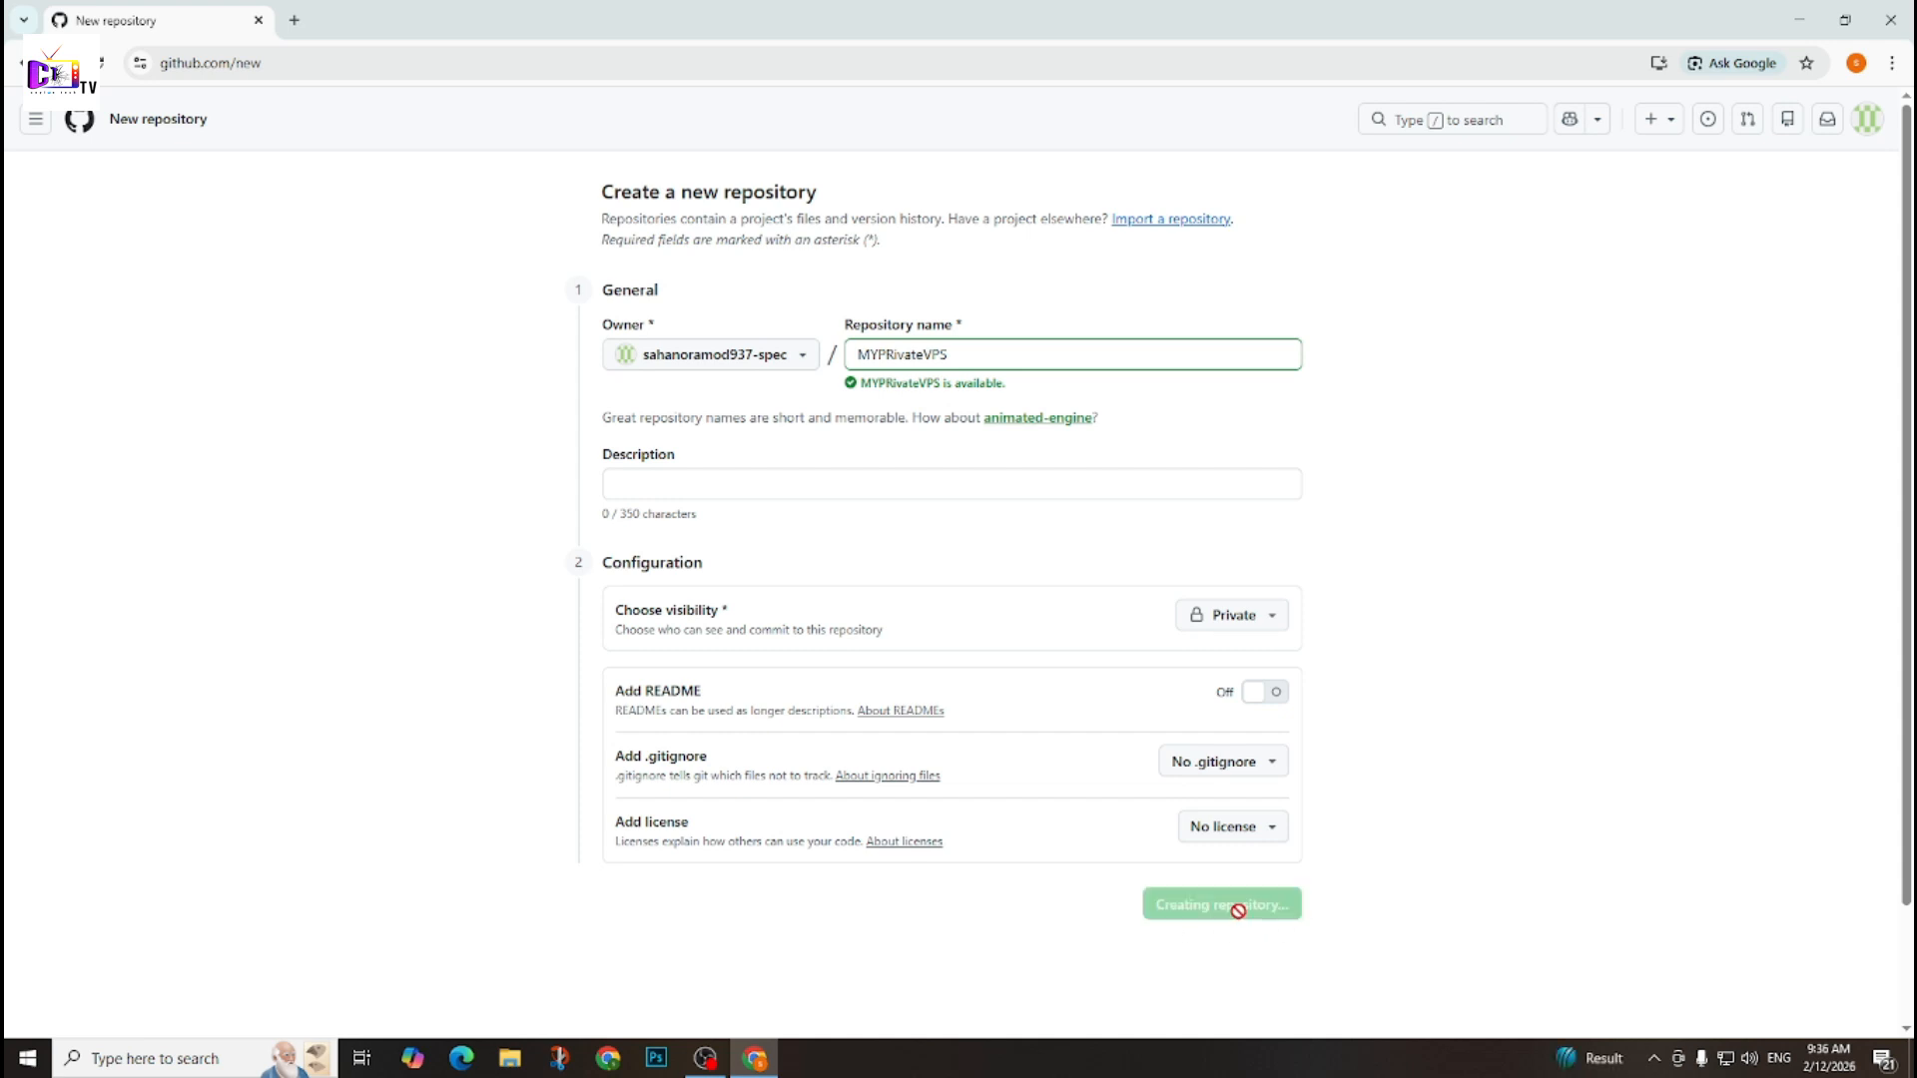
Open the new repository's settings and expand the Secrets and variables section.
scroll(778, 227, down, 1)
scroll(774, 215, up, 1)
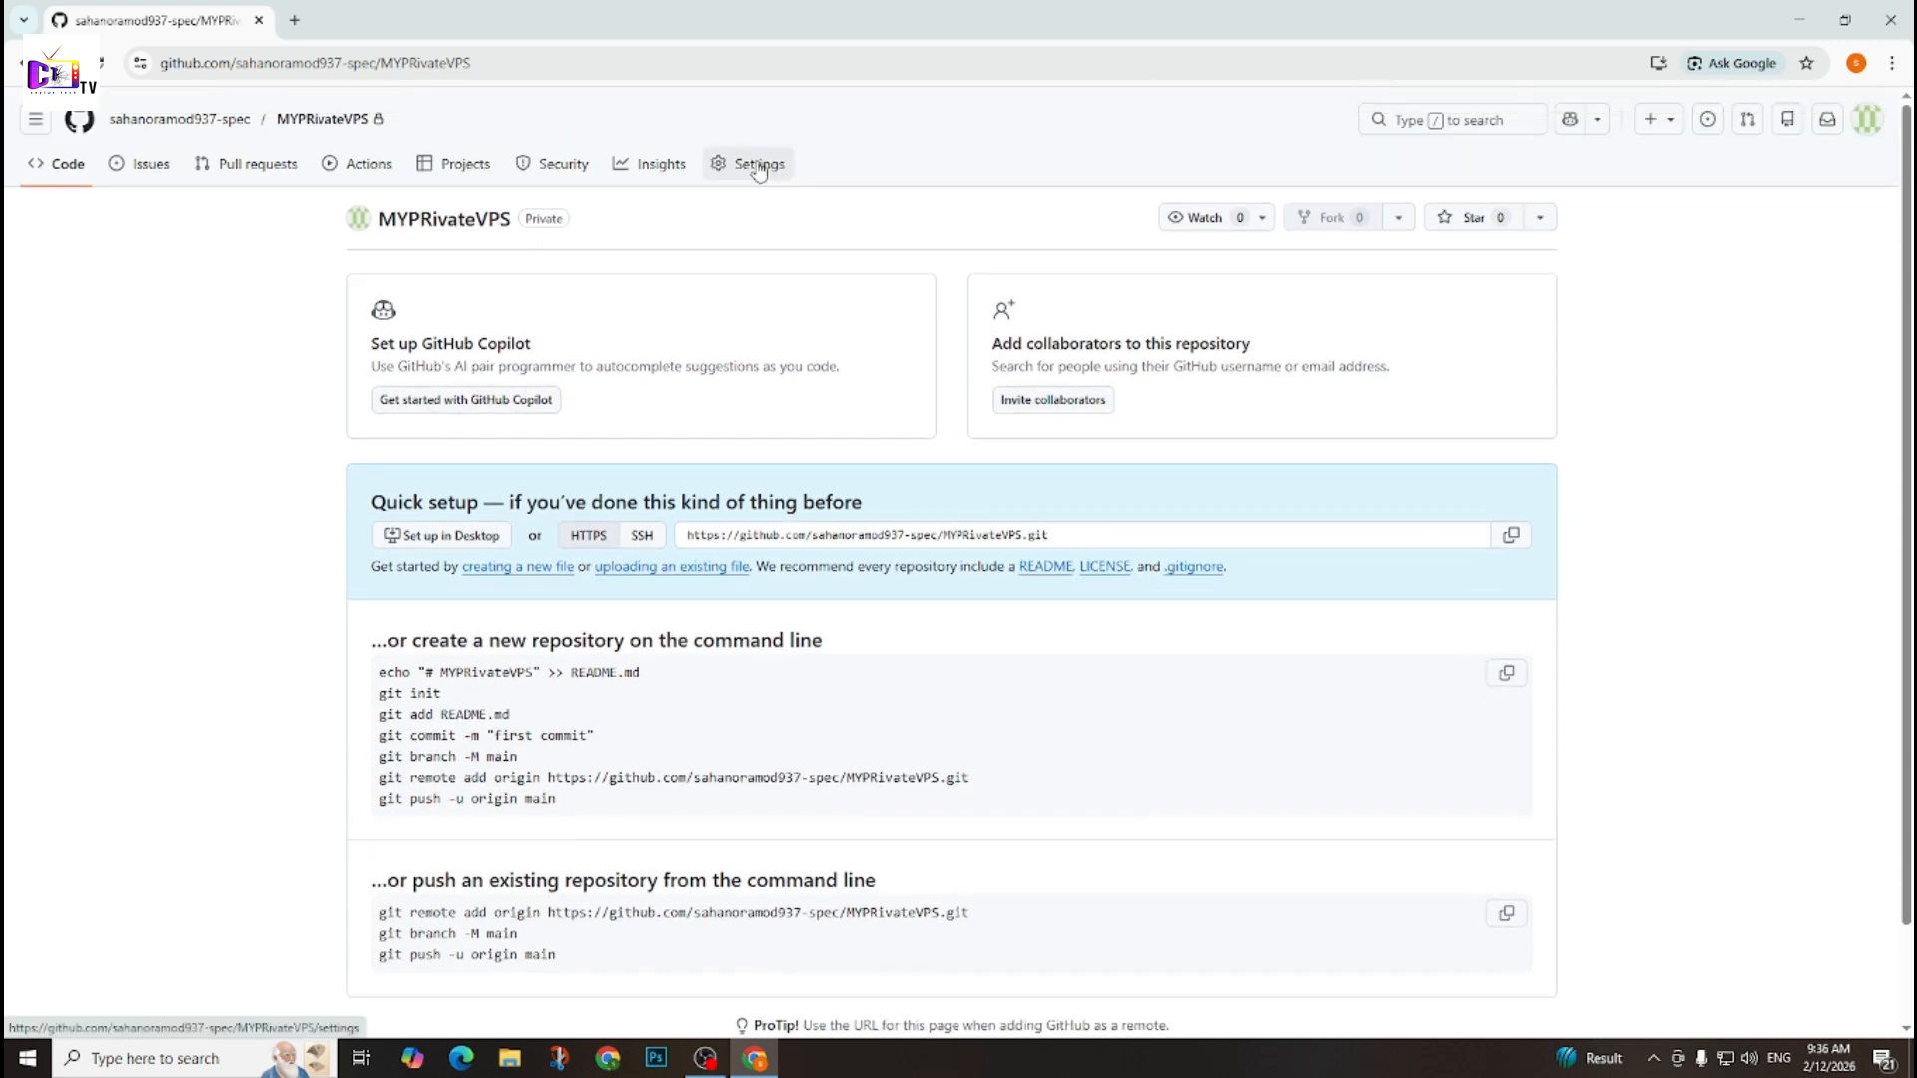
click(756, 168)
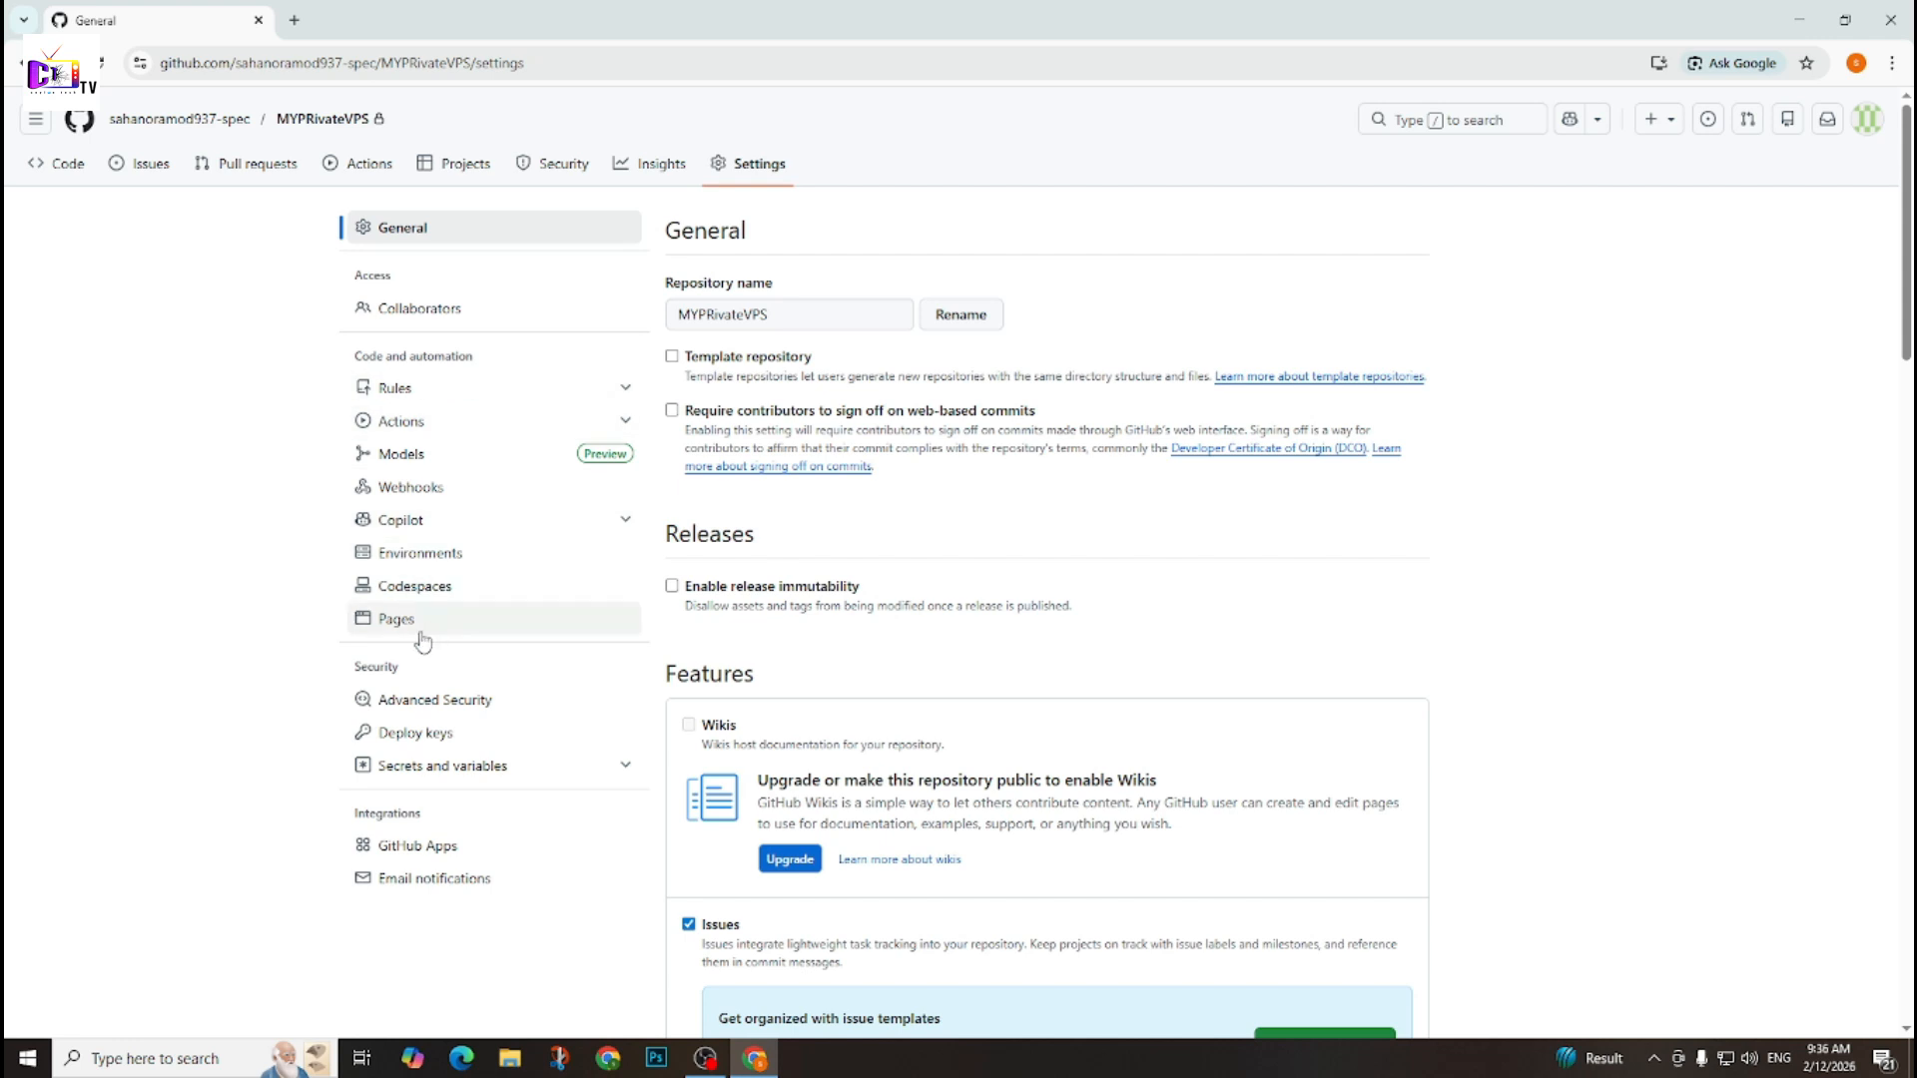
scroll(449, 206, down, 1)
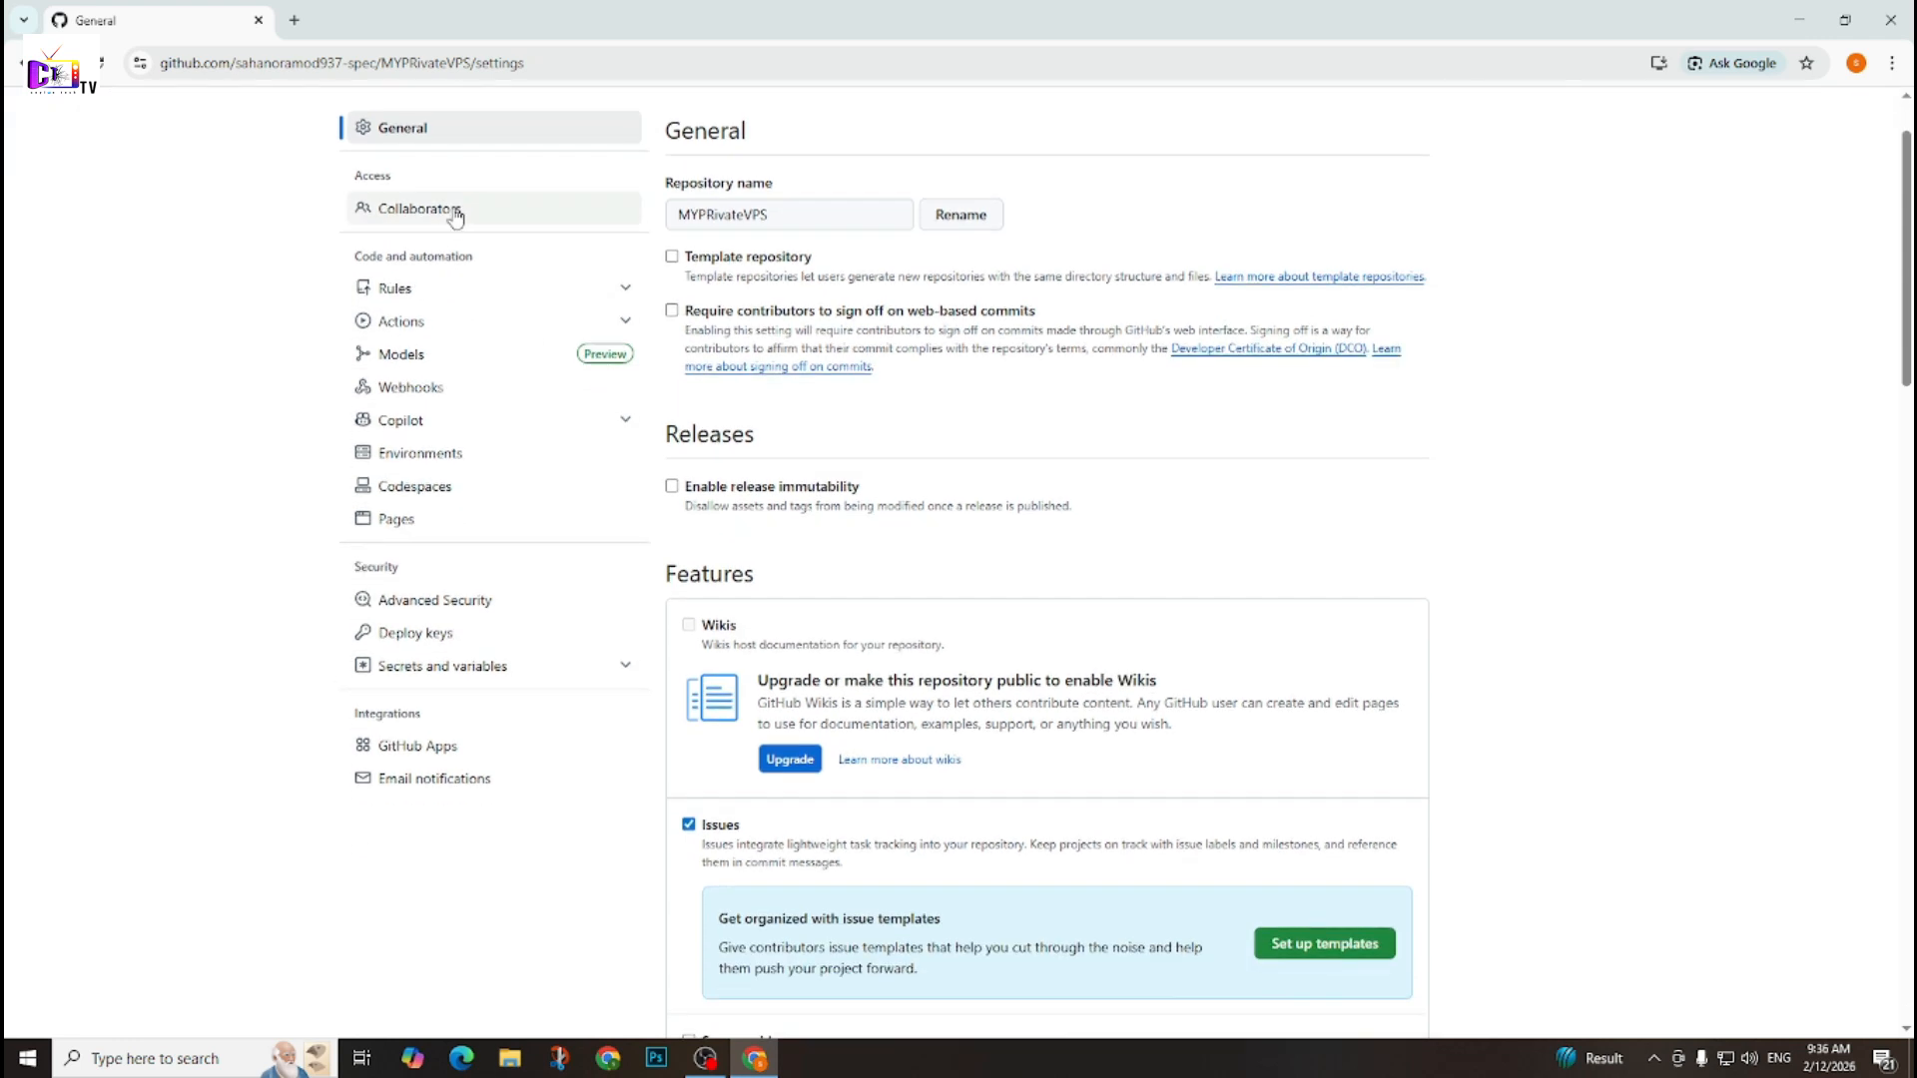
scroll(459, 227, up, 1)
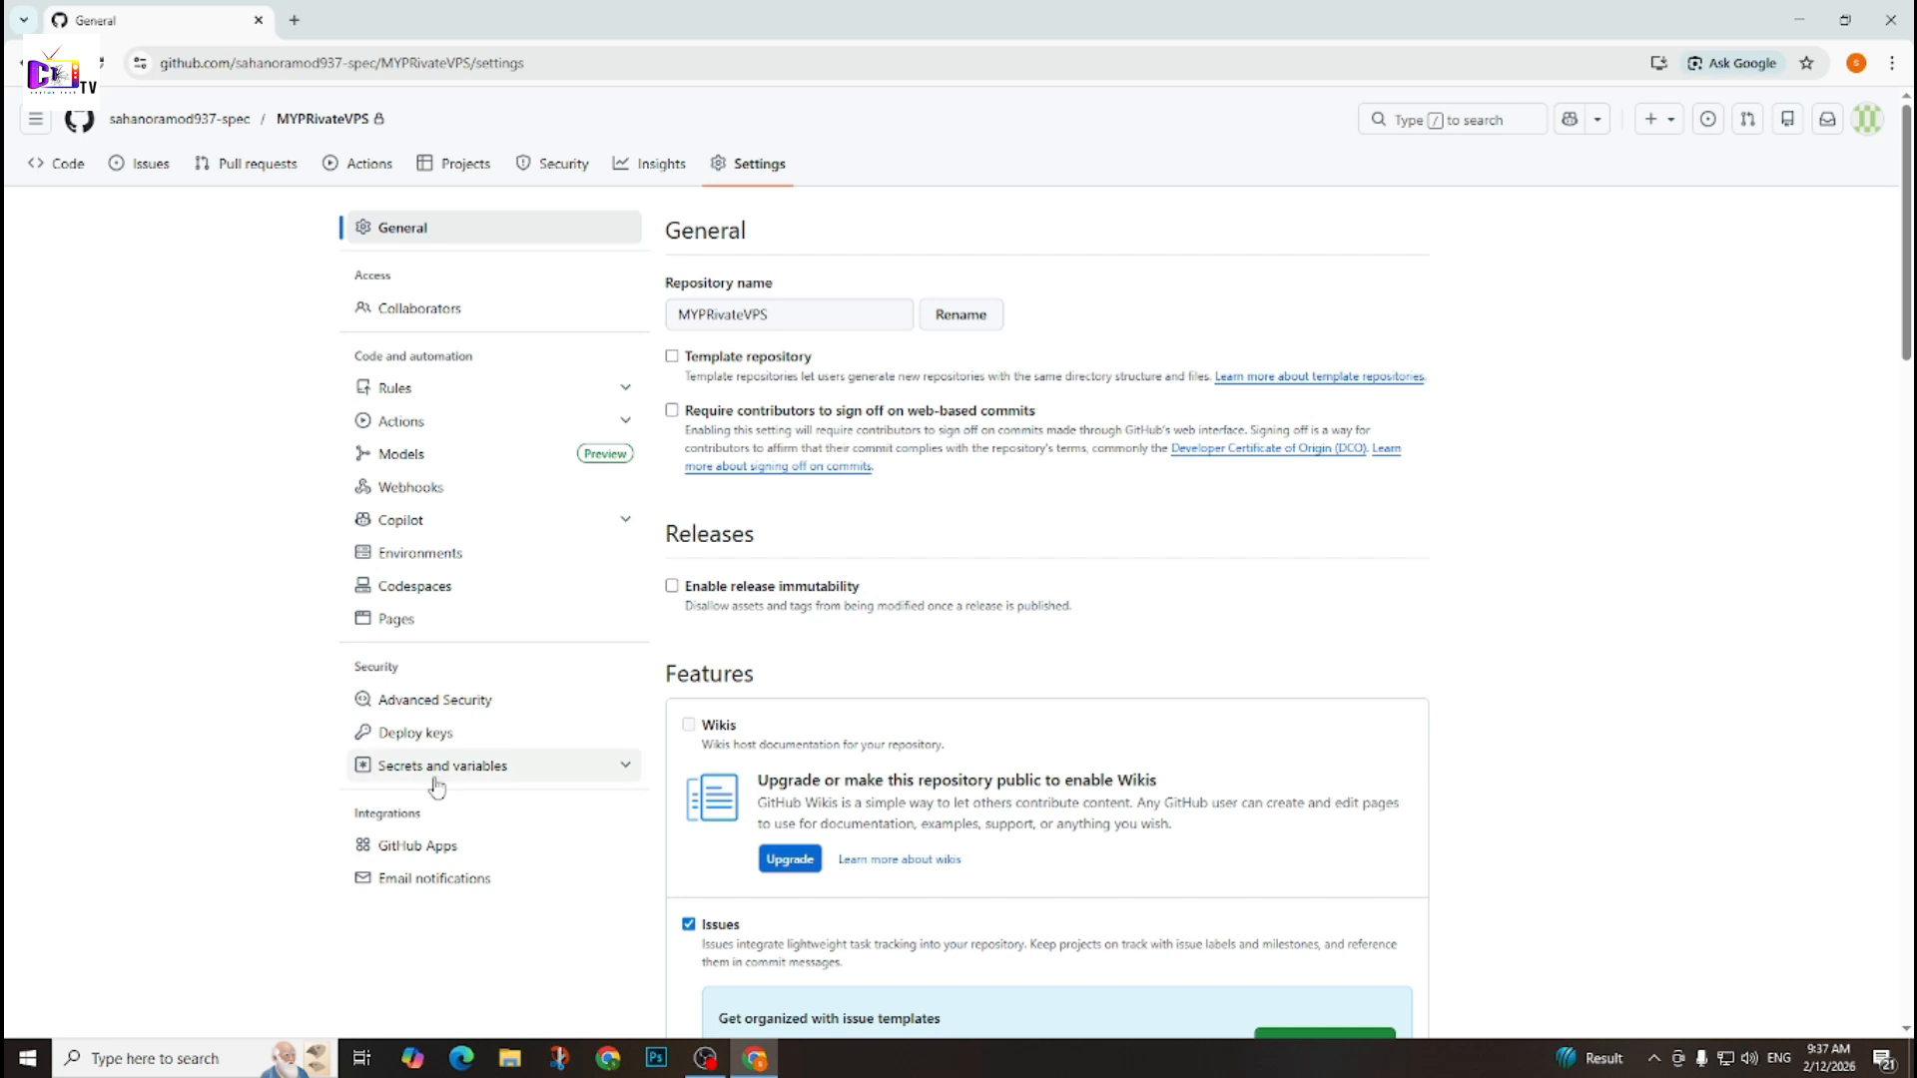
click(603, 779)
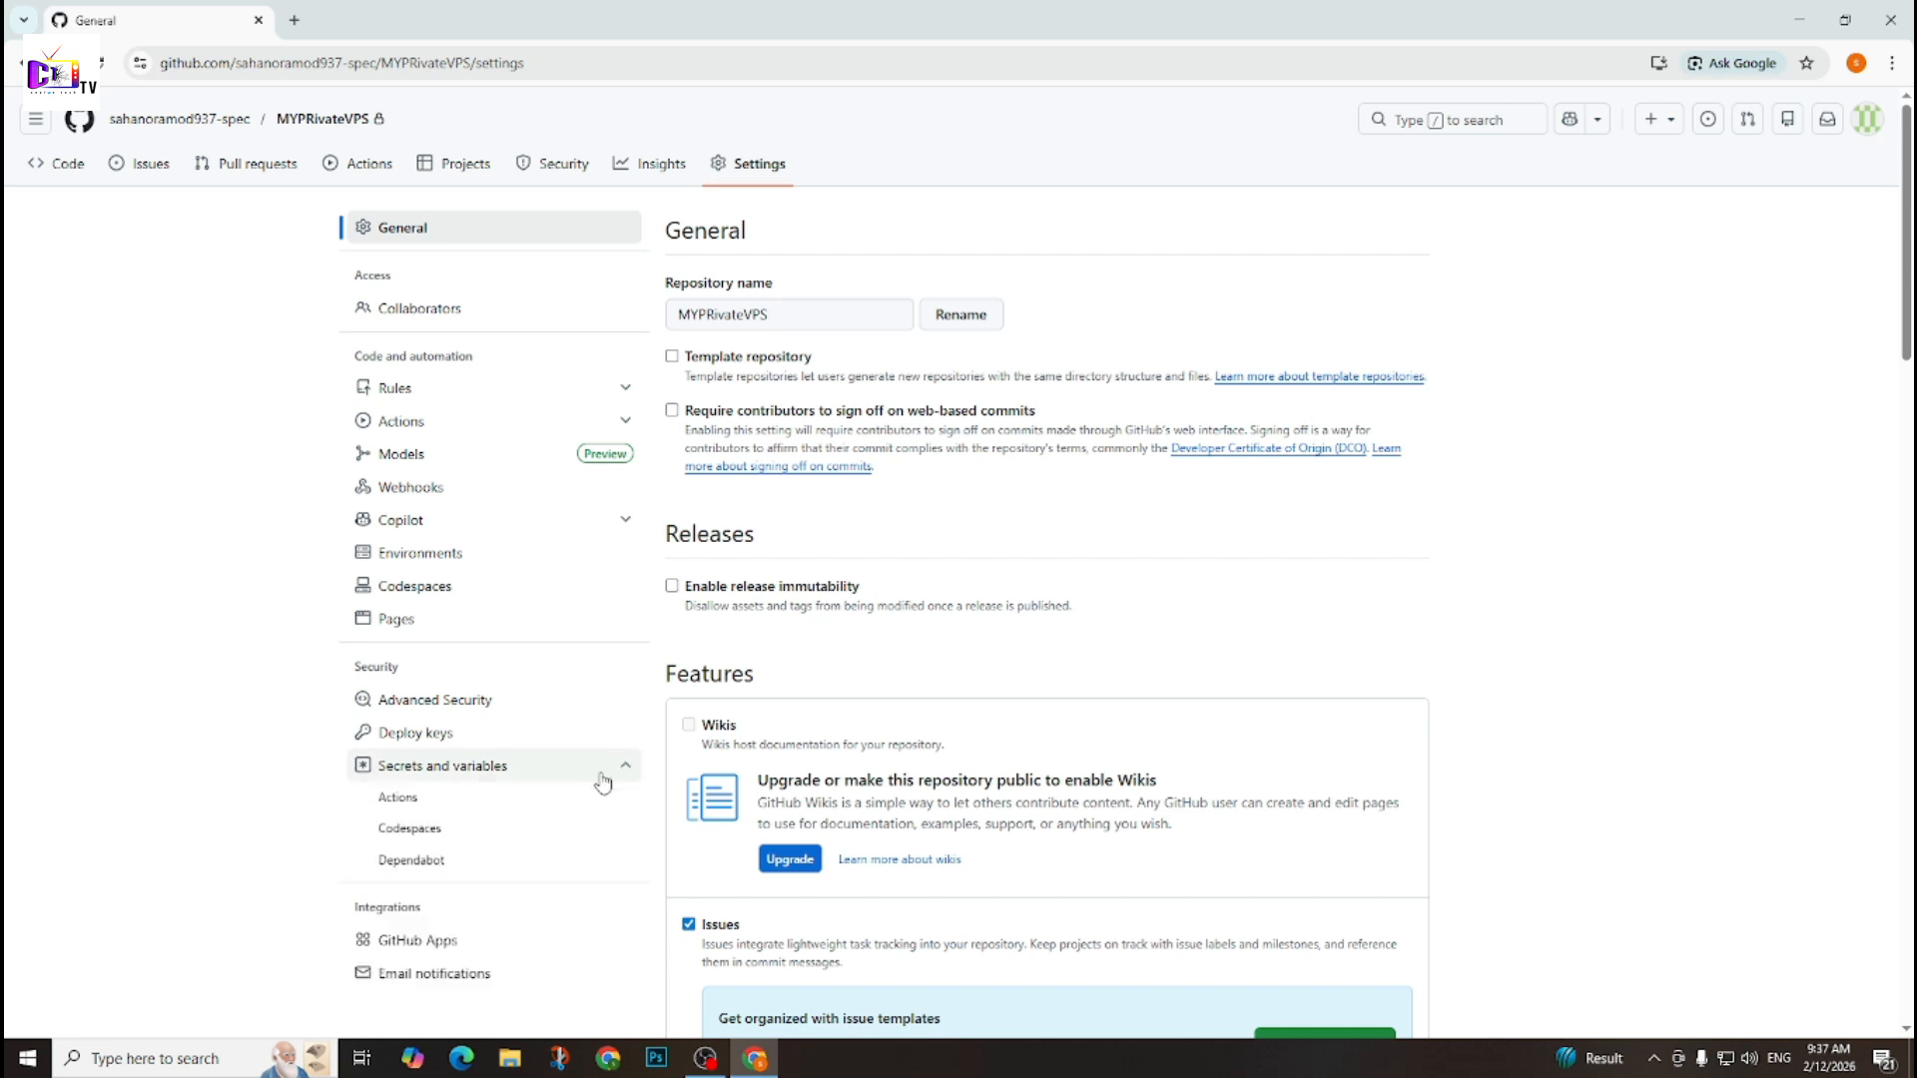
Open the repository's Actions secrets and variables page and highlight the Repository secrets heading.
click(489, 807)
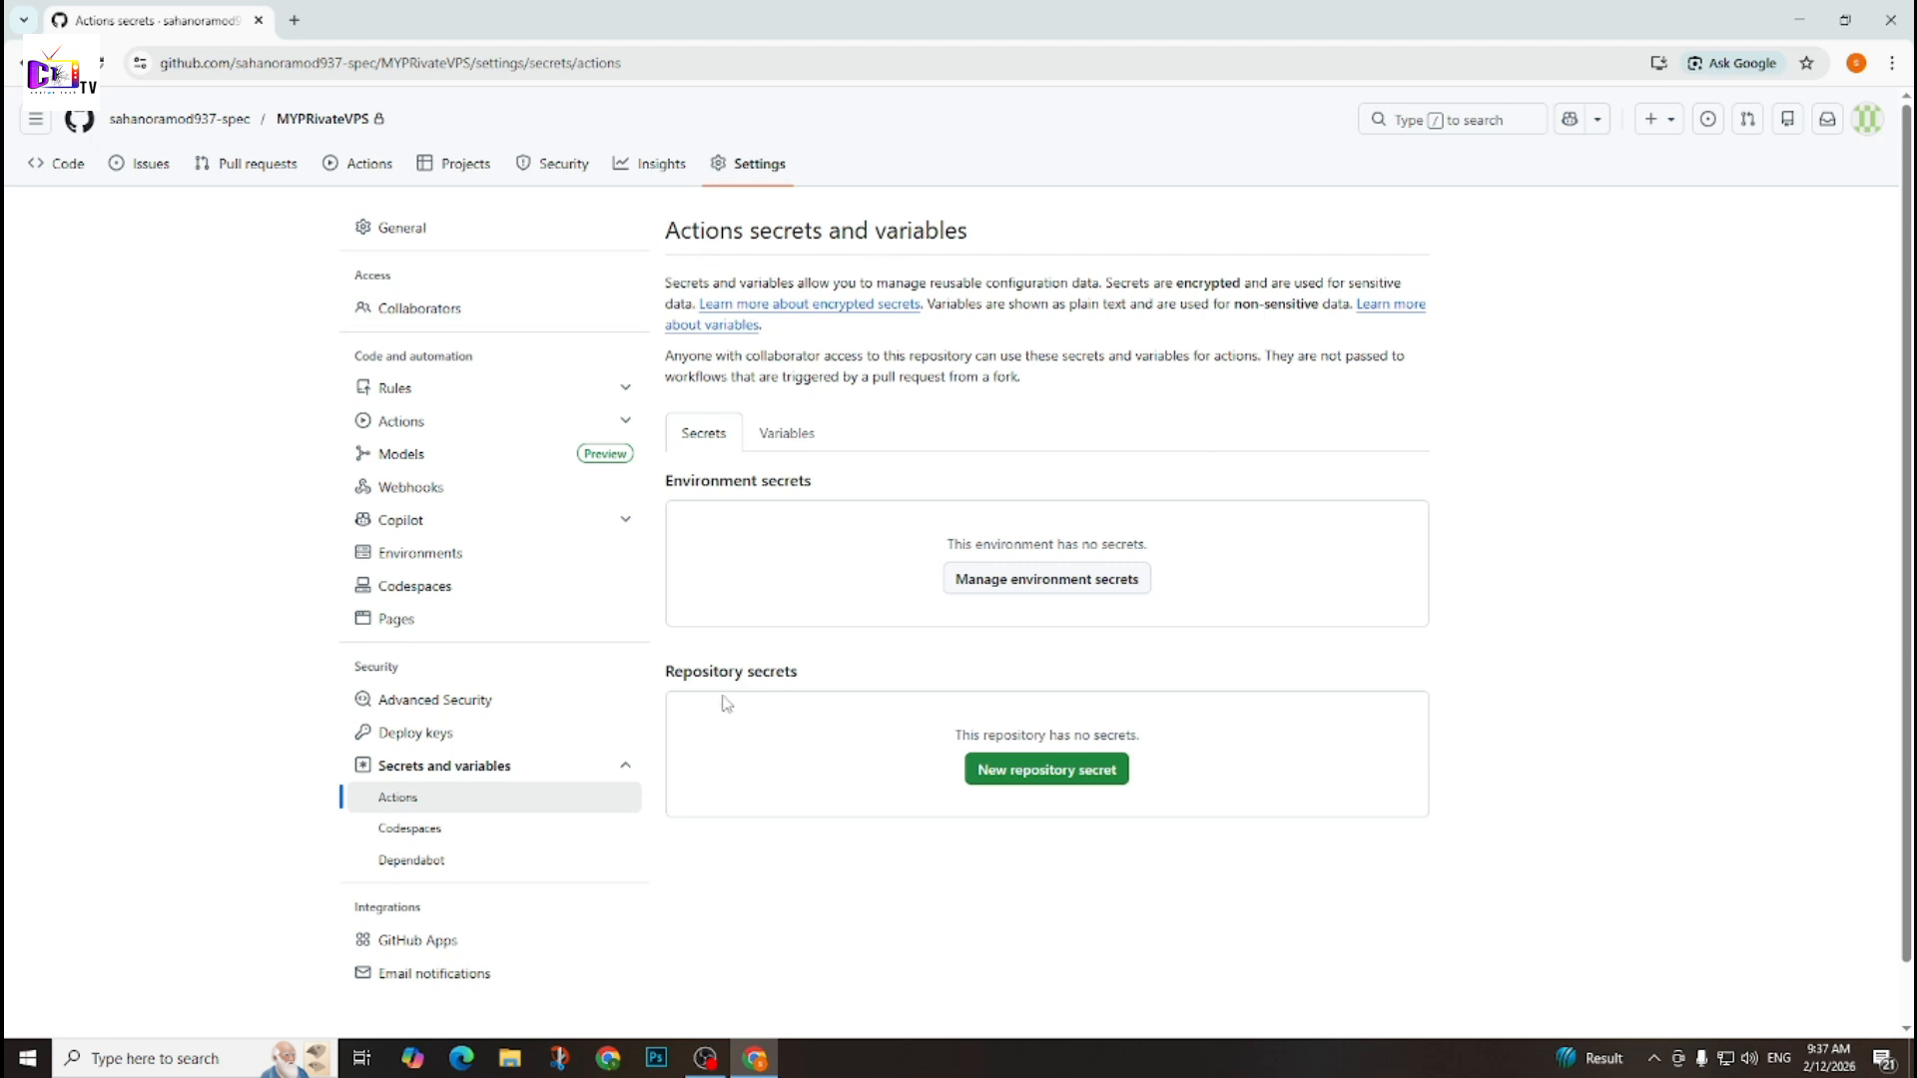
drag(659, 682, 848, 681)
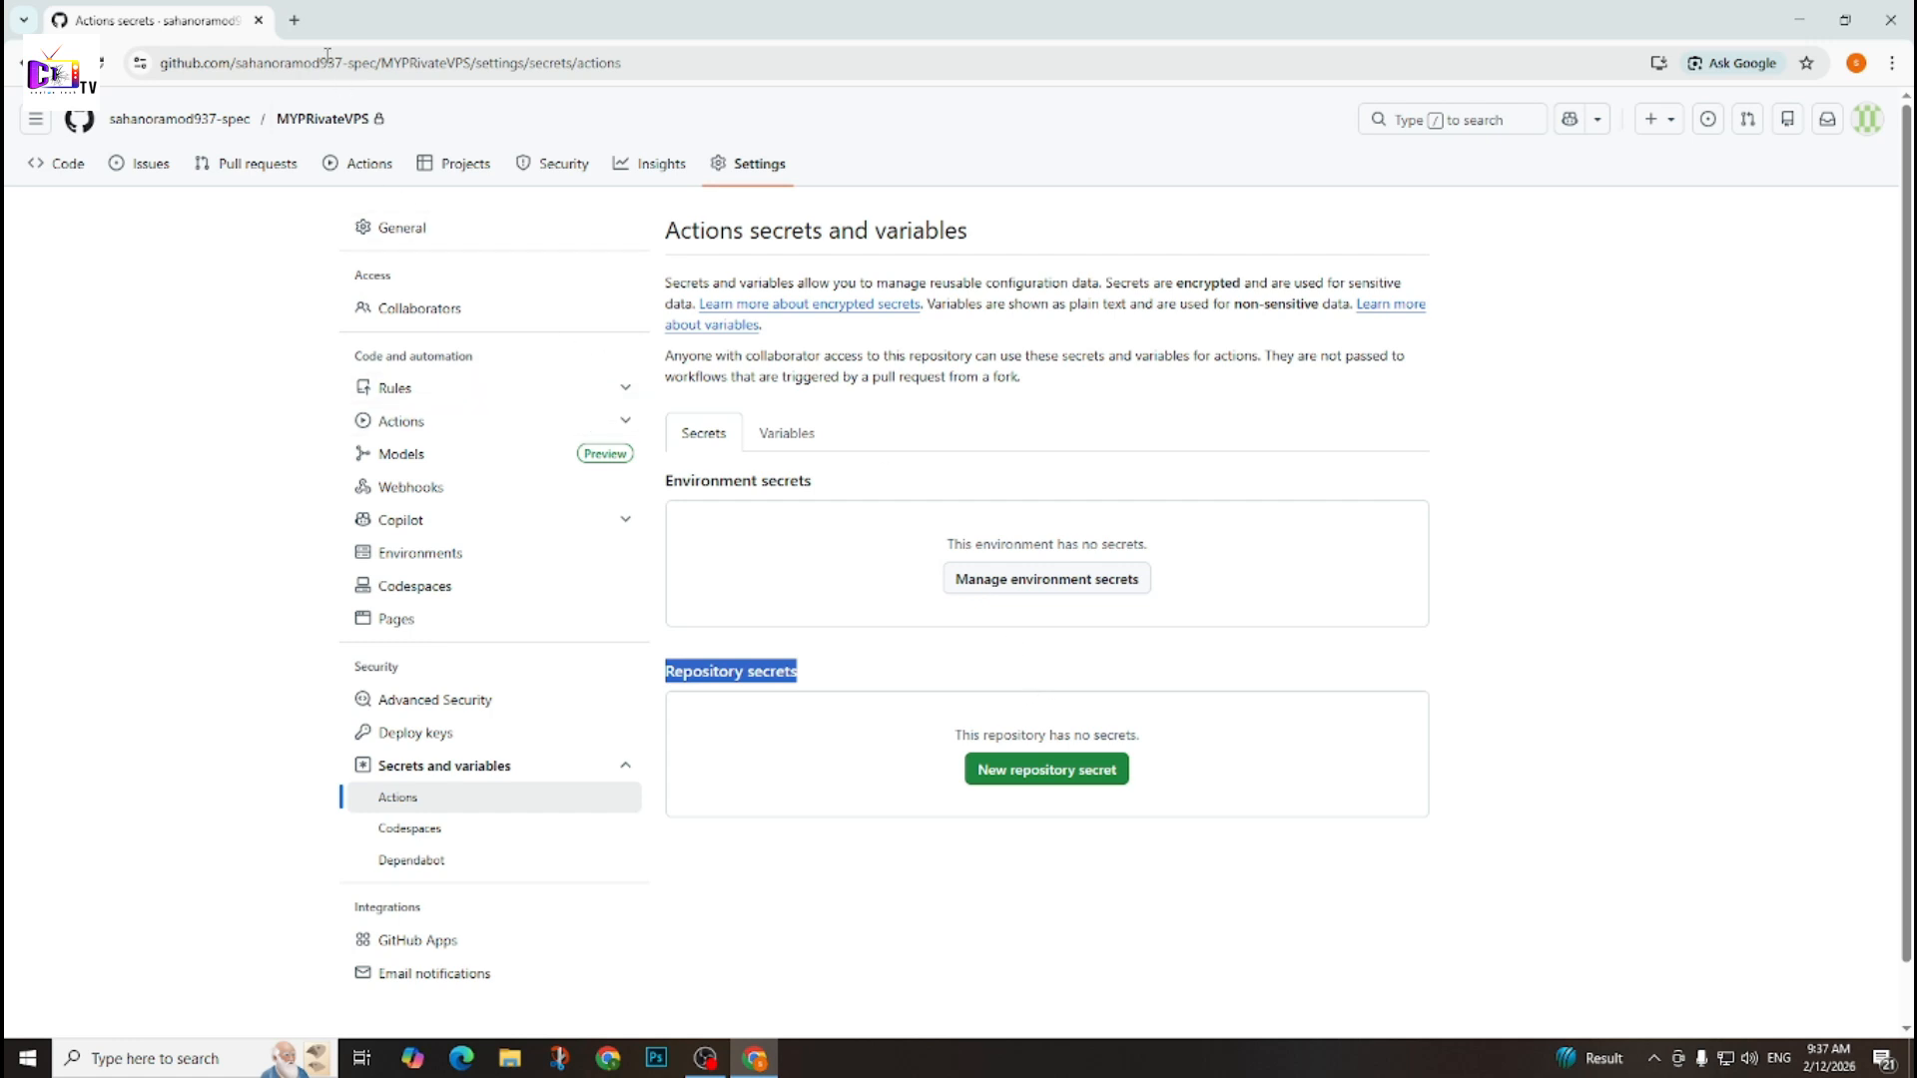
Search for tailscale in a new browser tab, open its official website, accept the privacy choices and start the free sign-up.
click(294, 21)
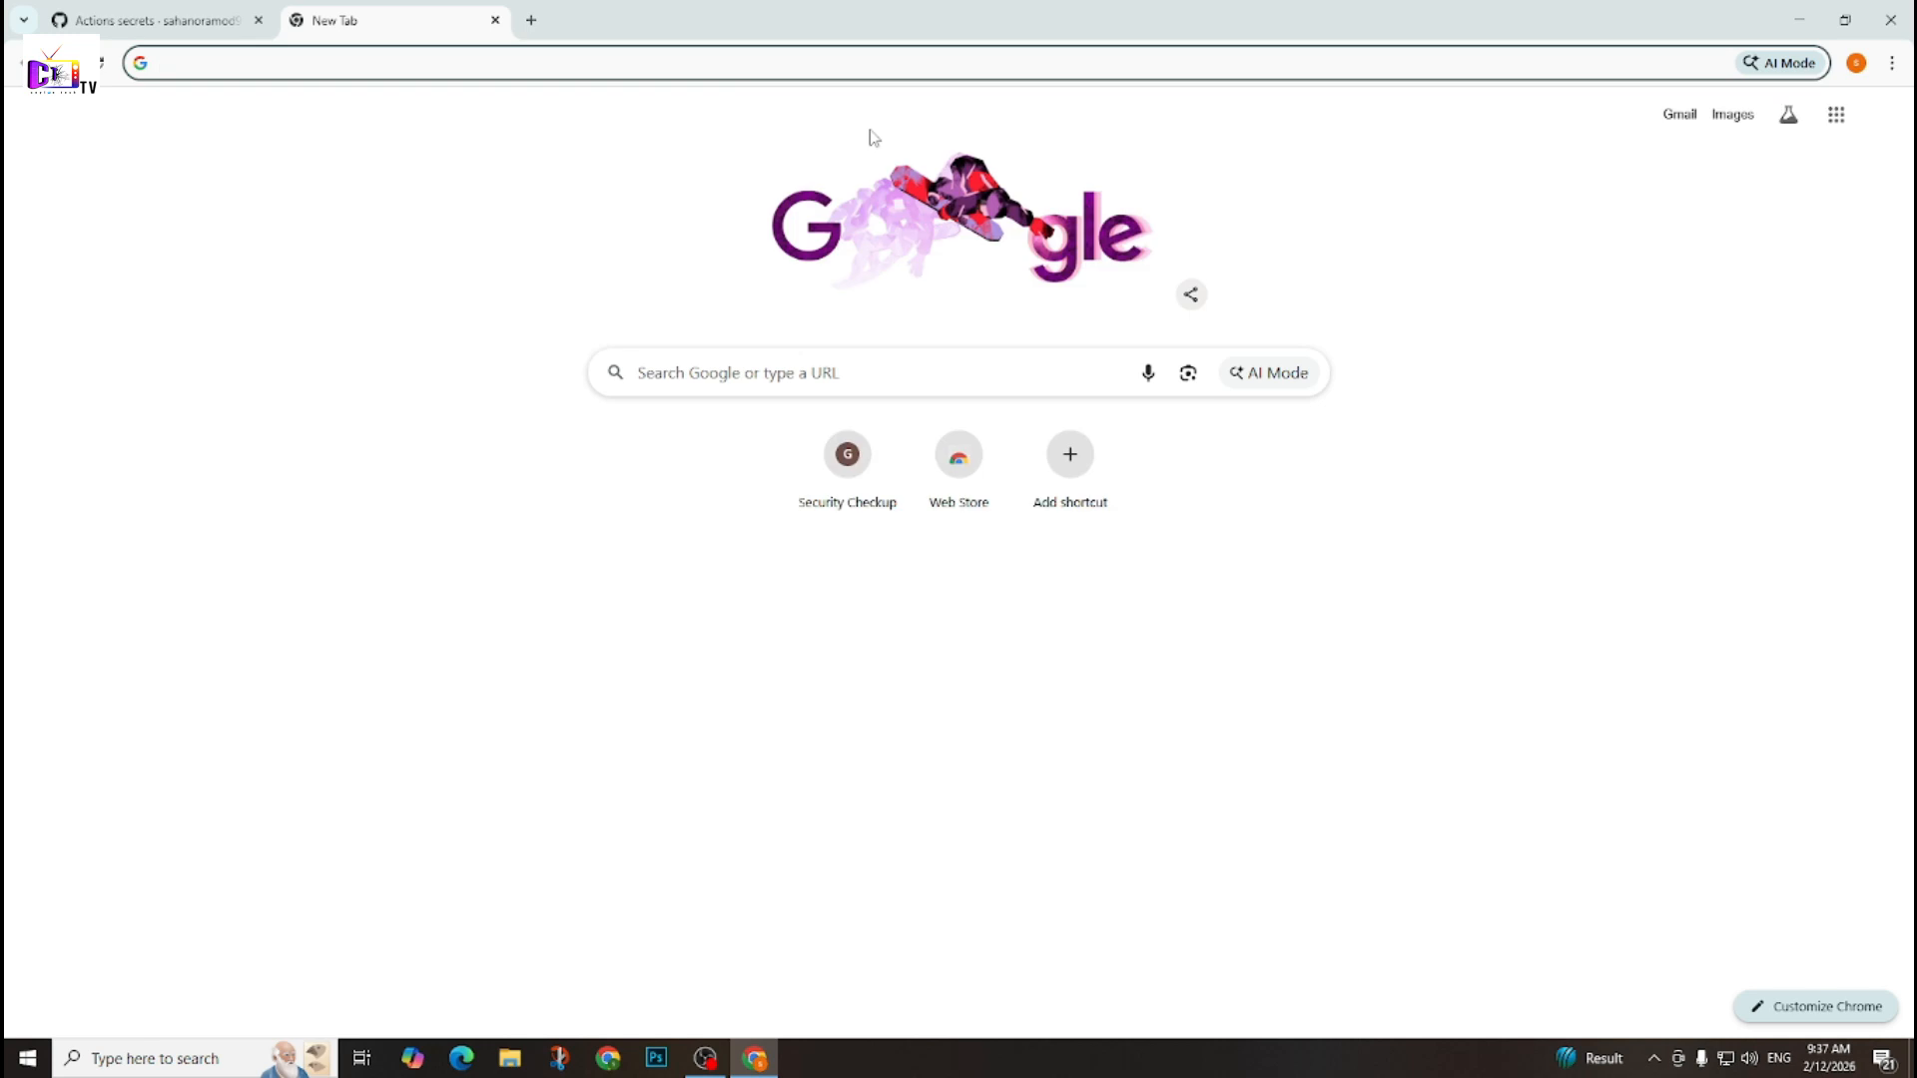
text(tailscale)
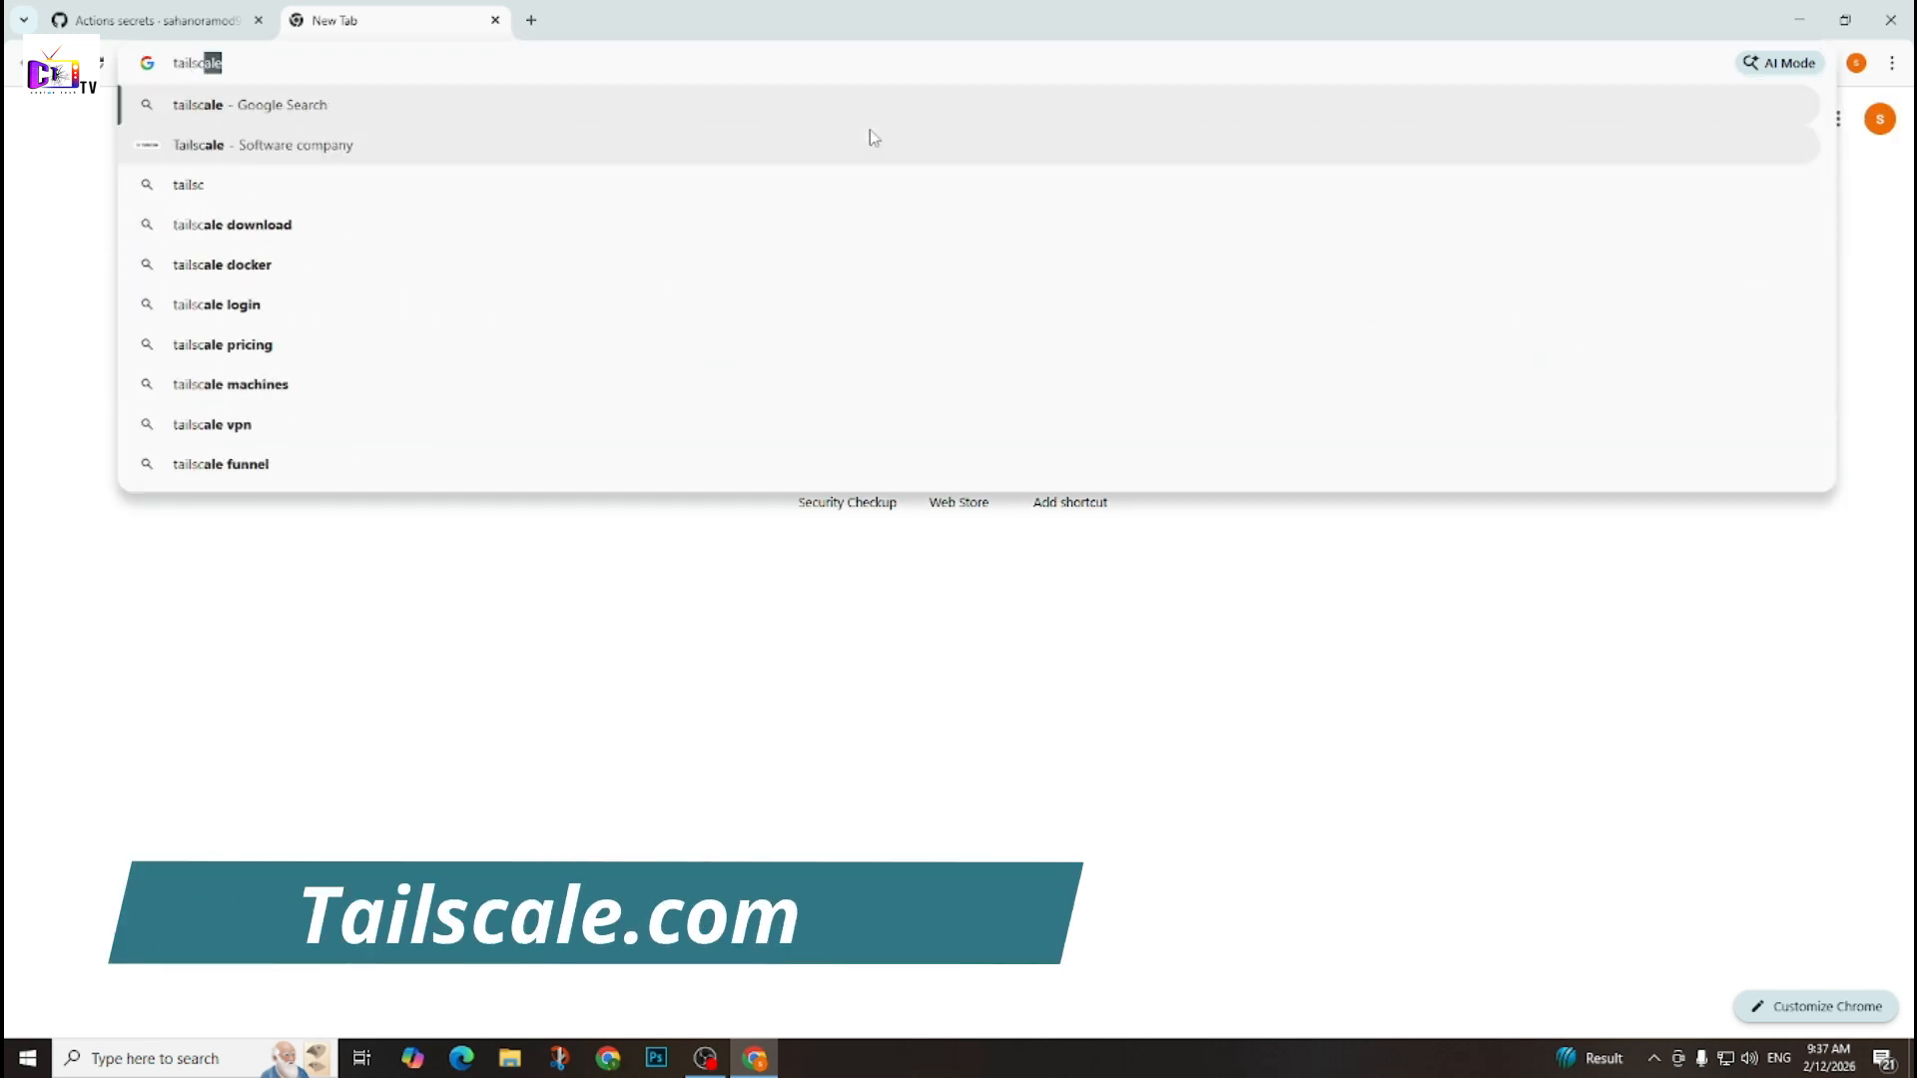
key(Return)
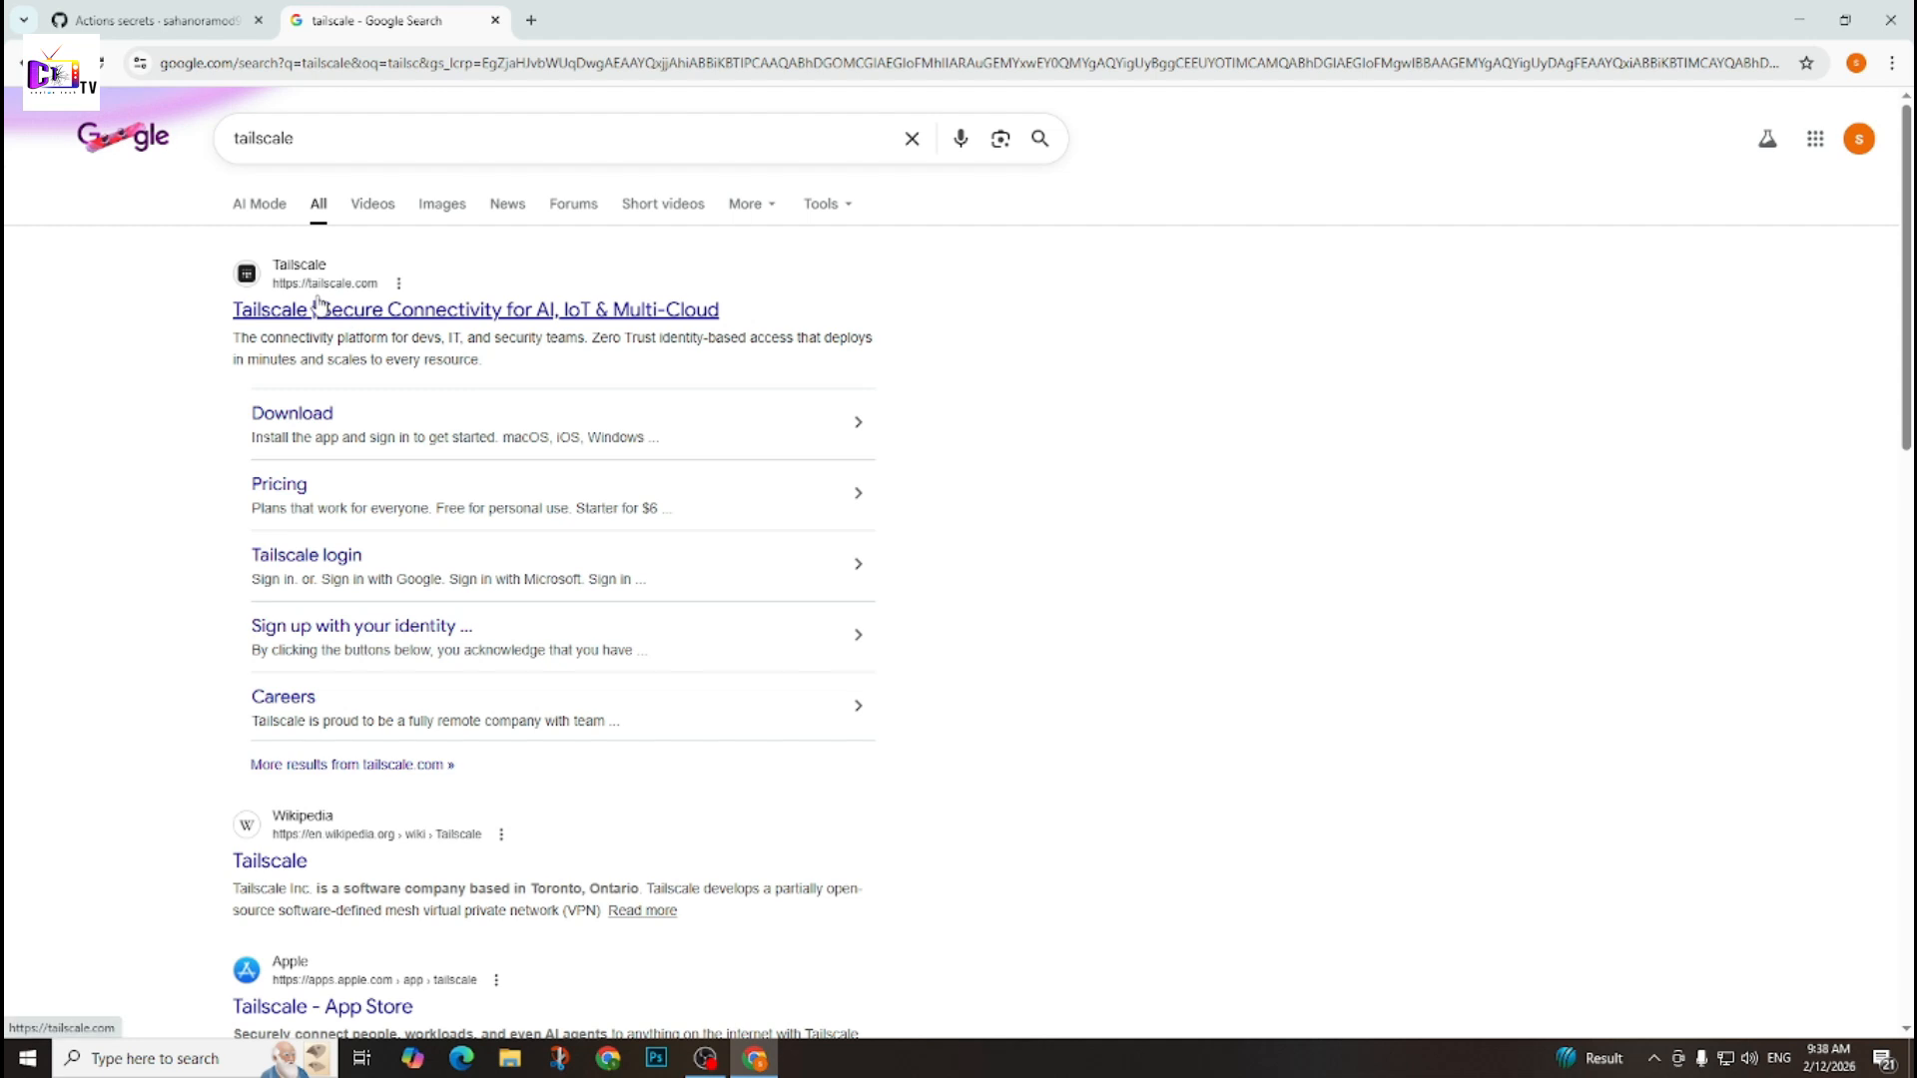
click(487, 311)
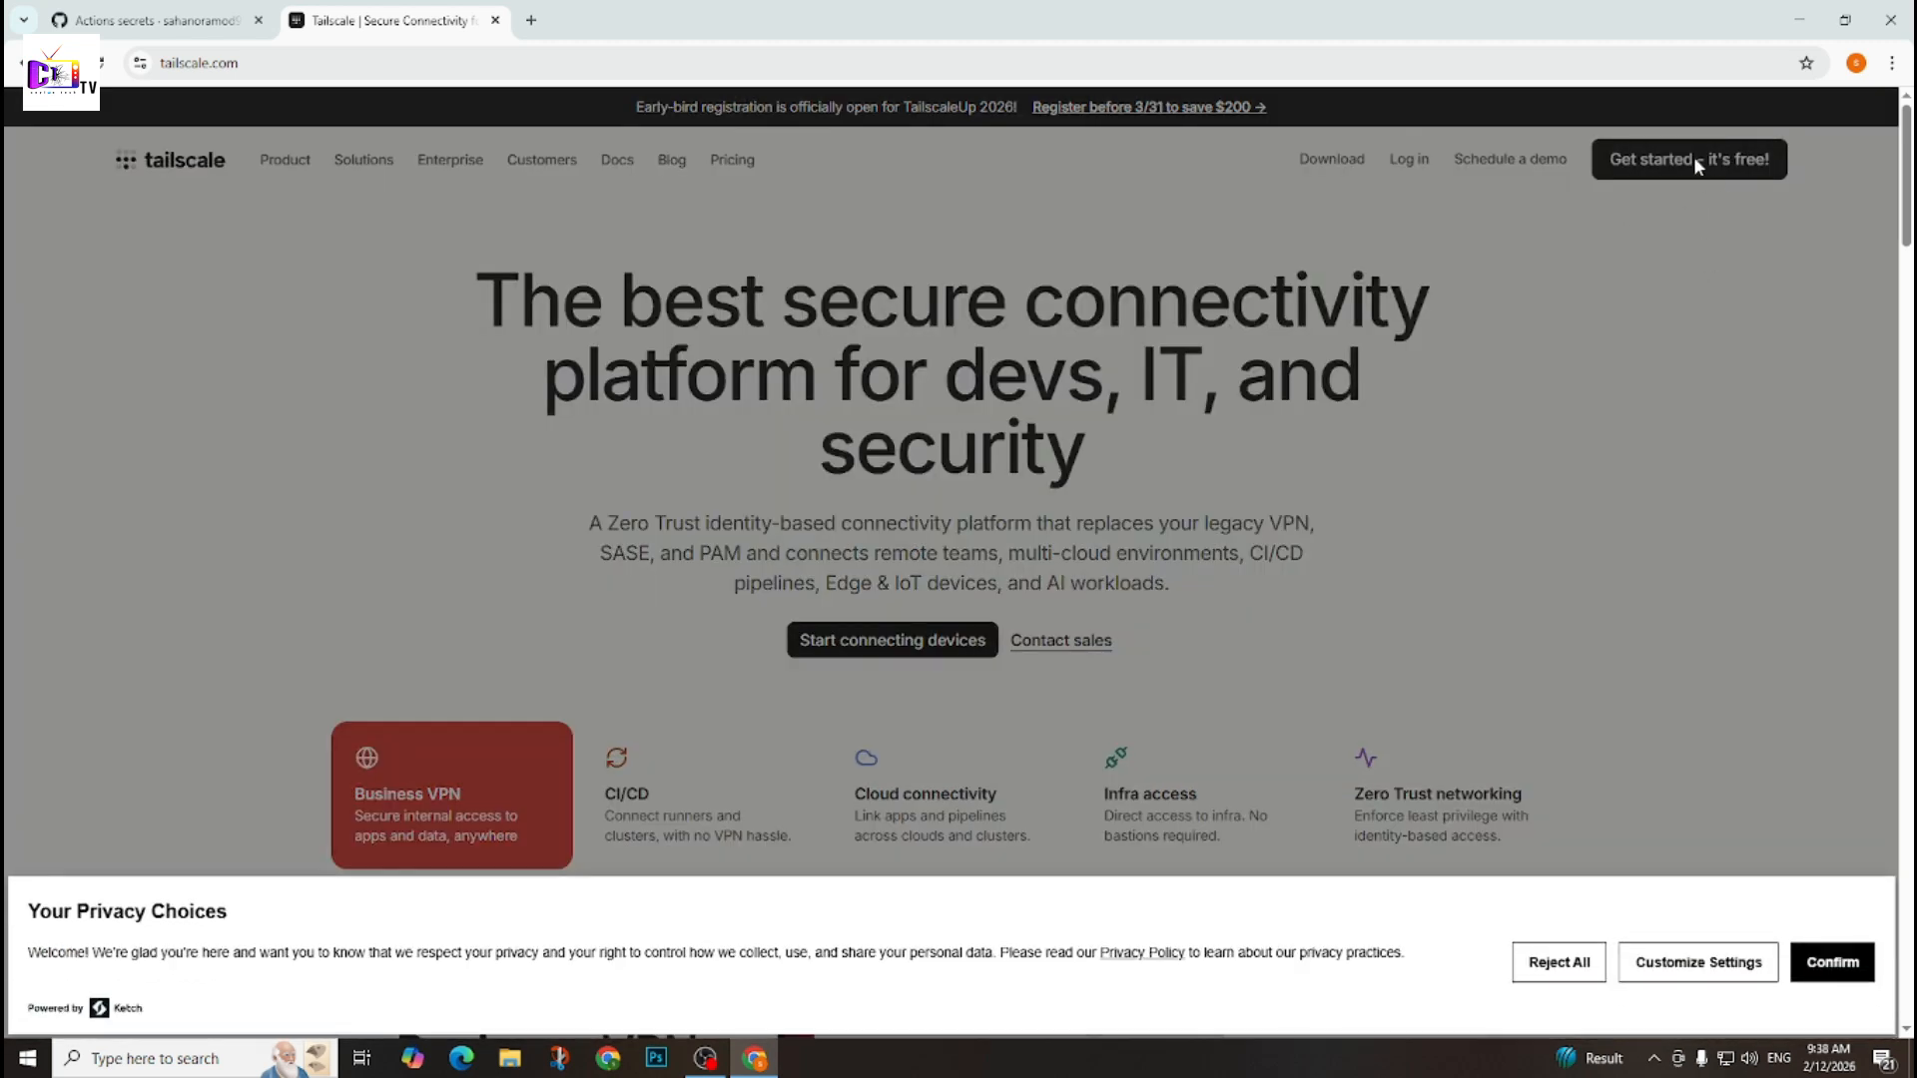
click(1833, 960)
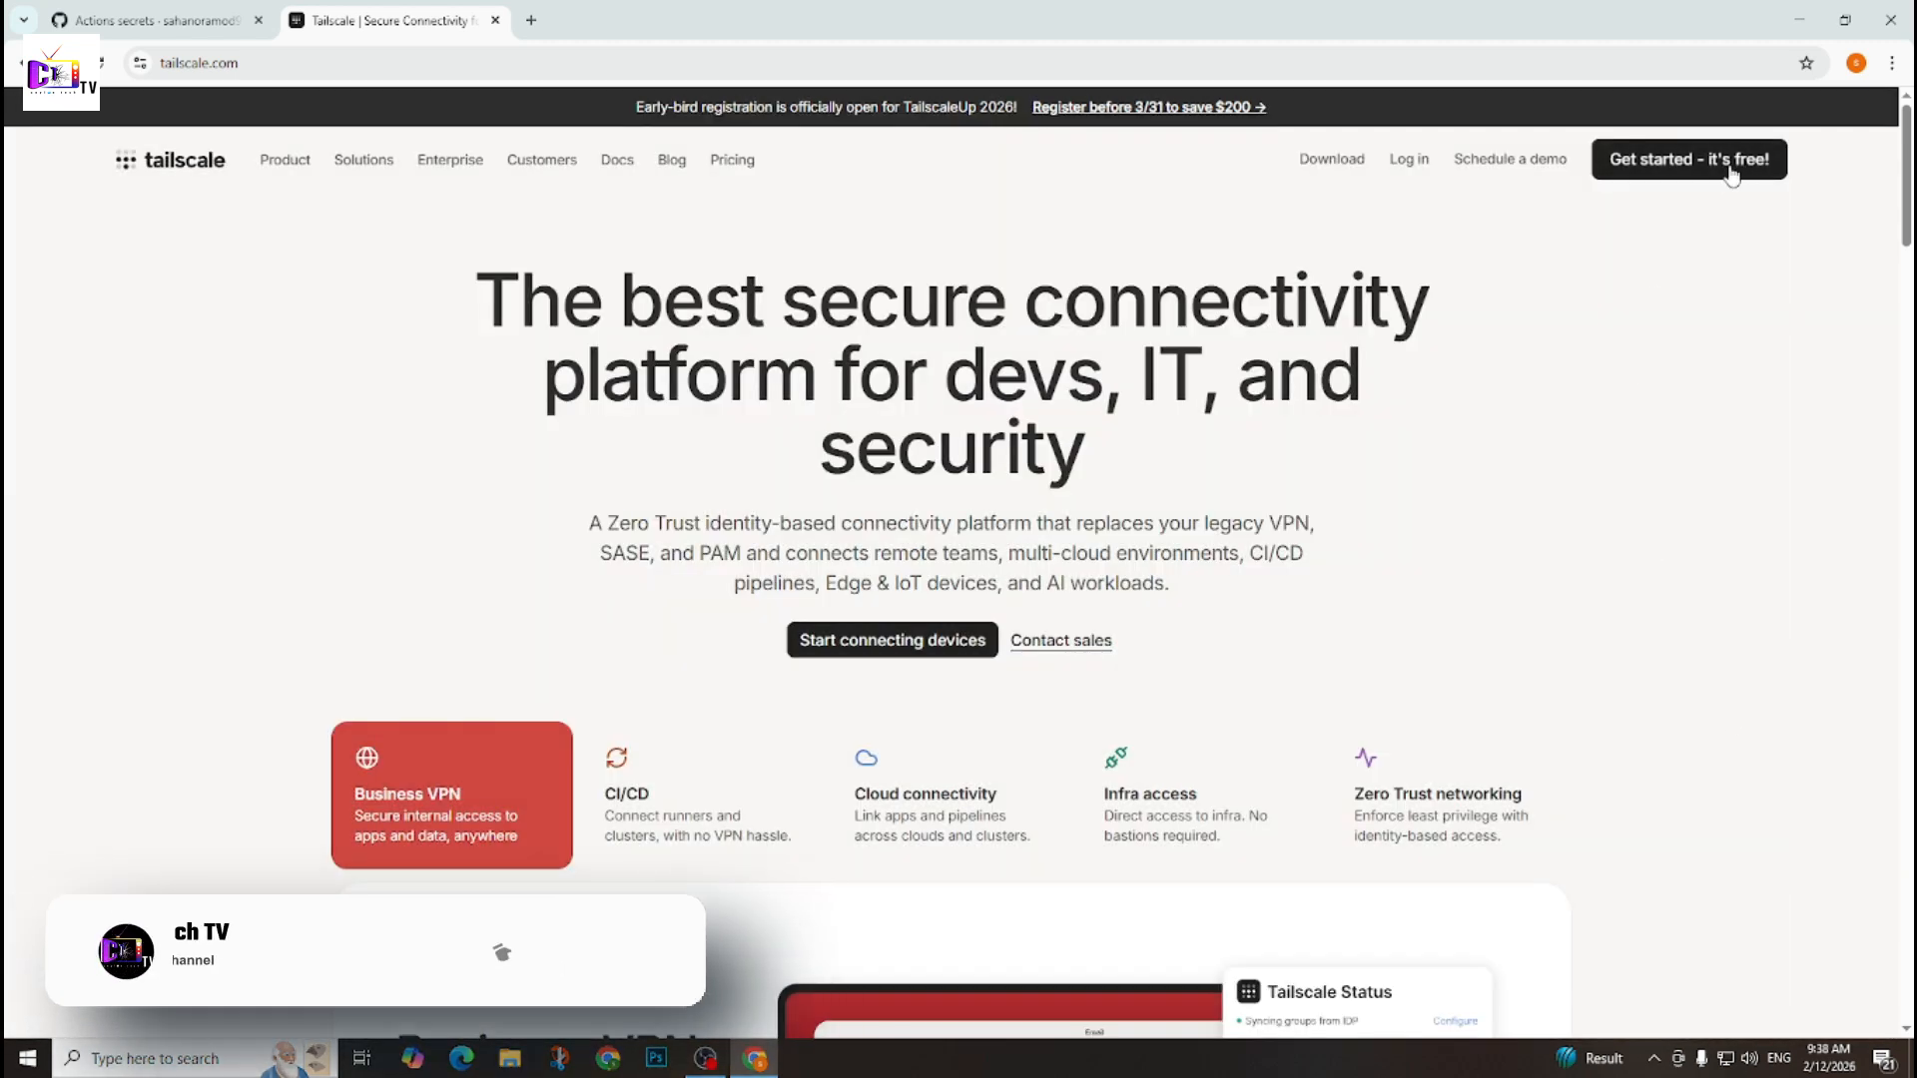
click(1719, 170)
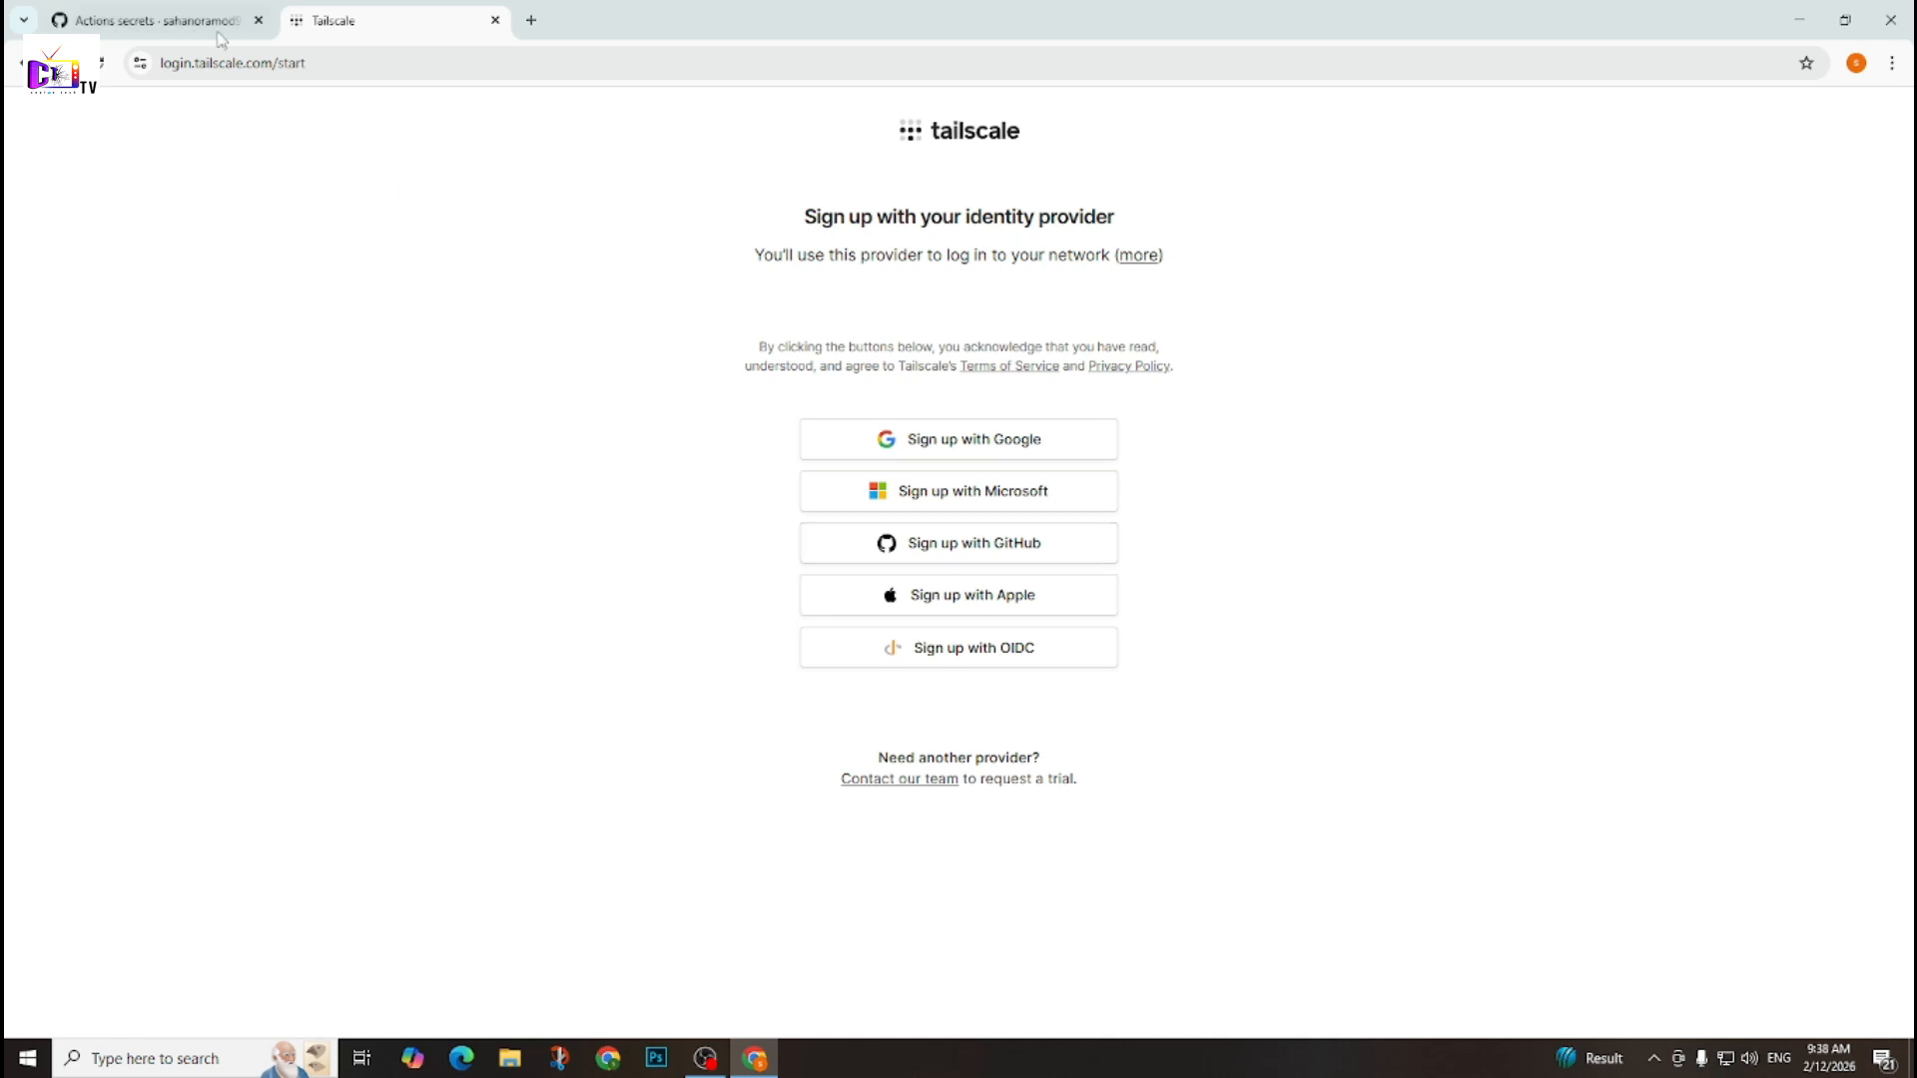
Sign up for Tailscale with the GitHub account and authorize Tailscale's access to it.
click(140, 21)
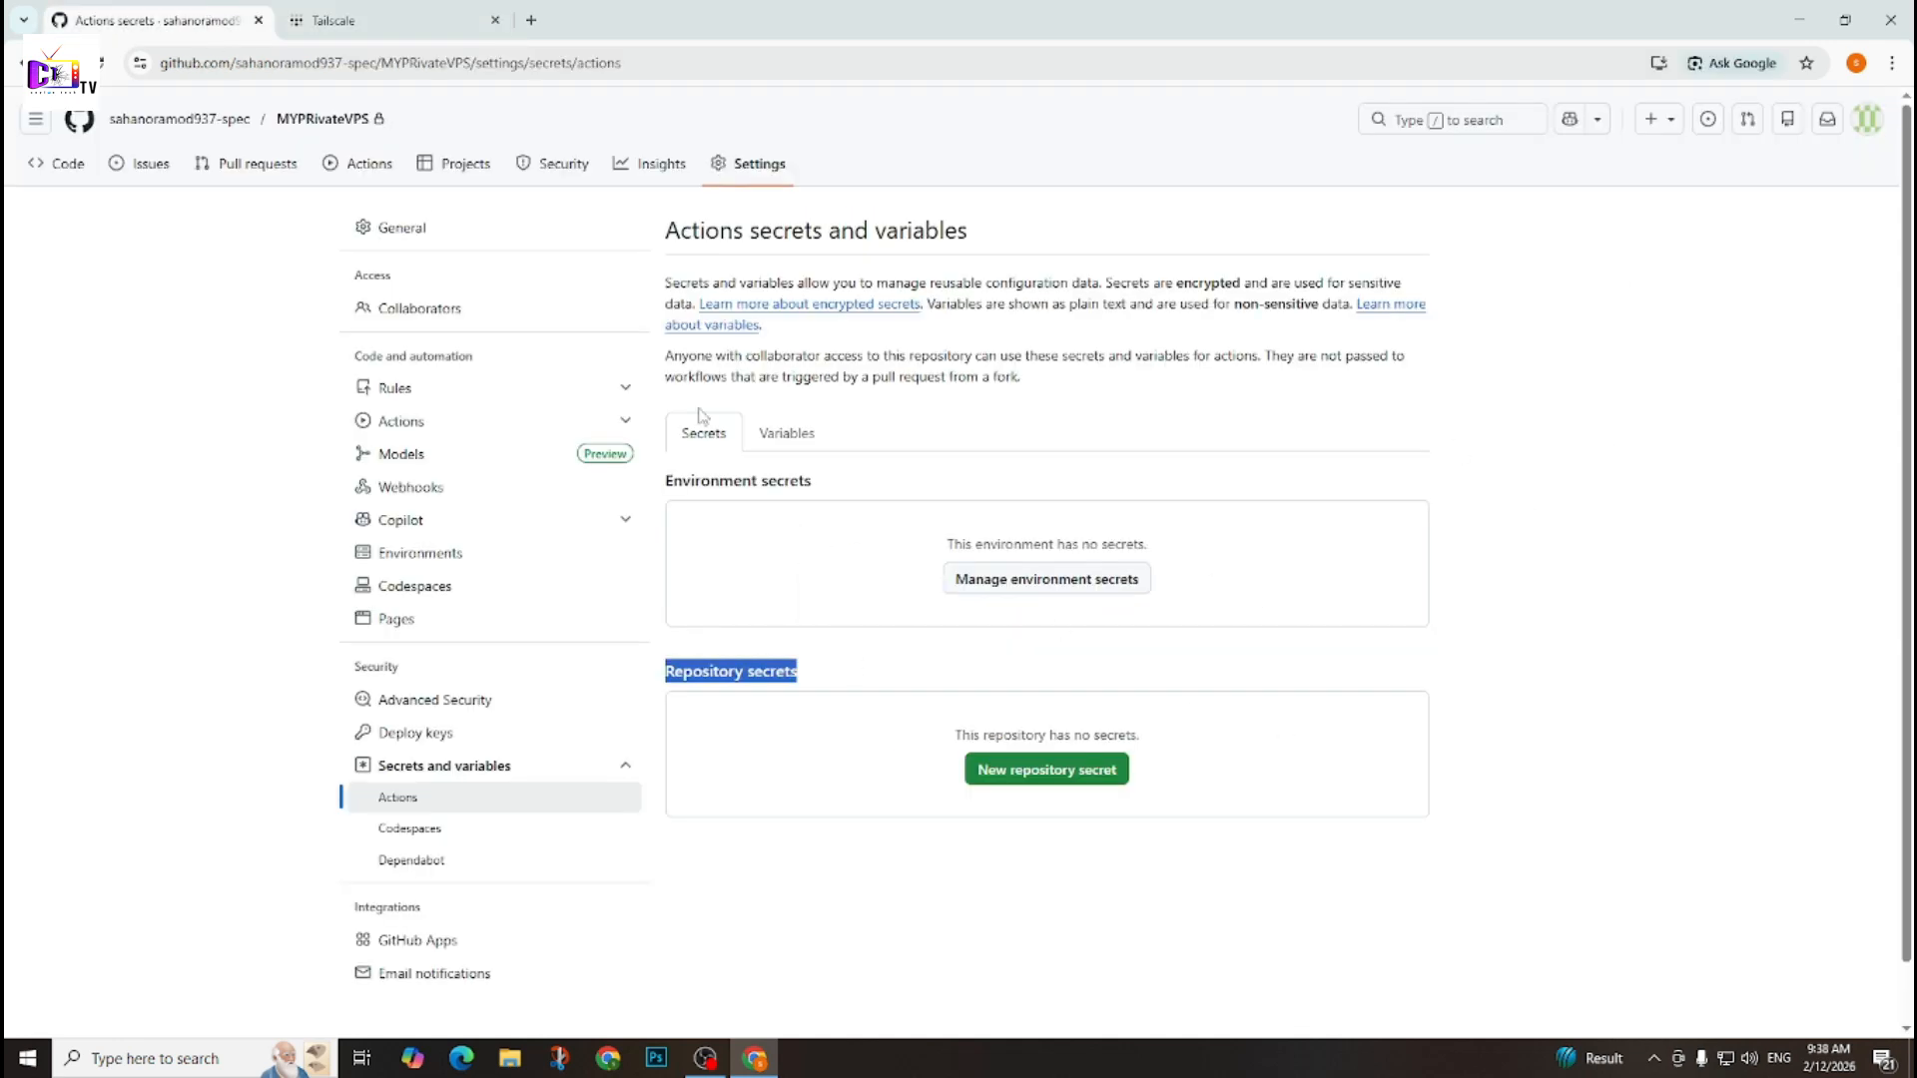
click(399, 15)
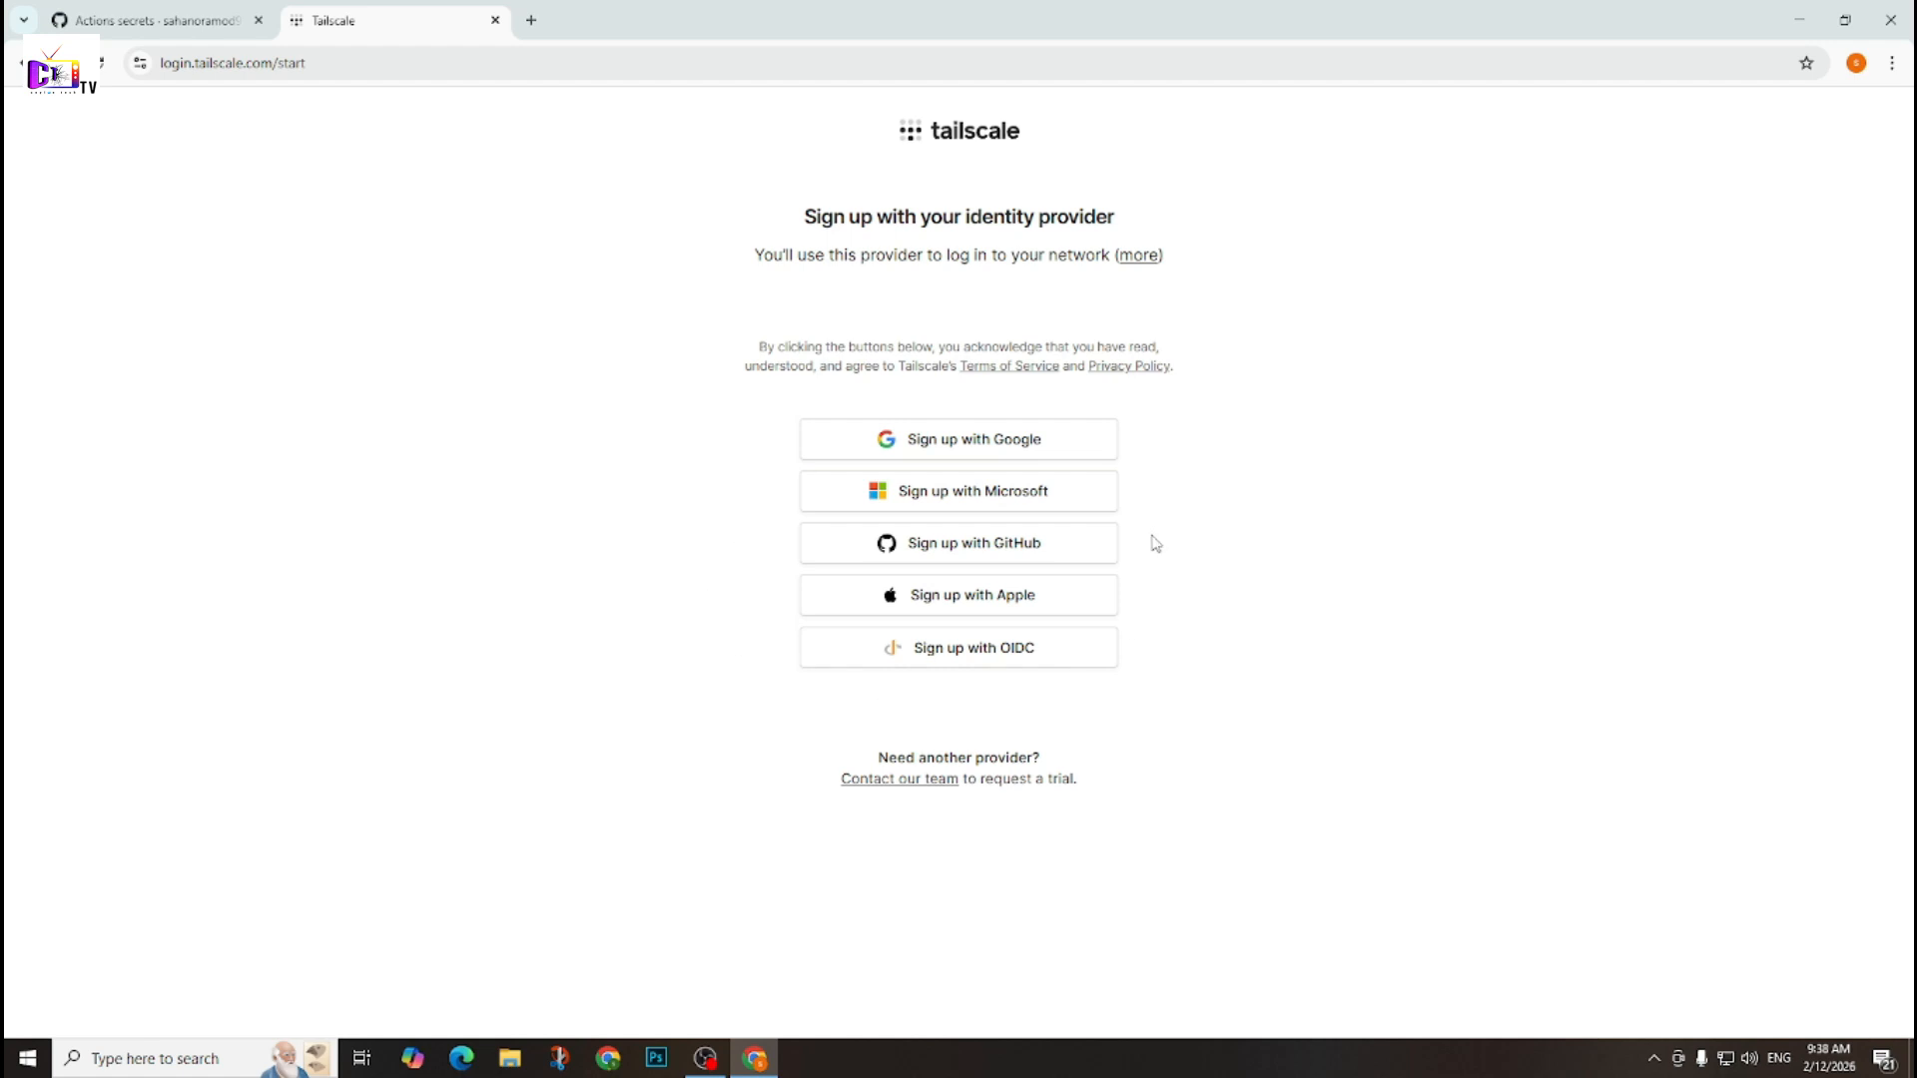
click(996, 550)
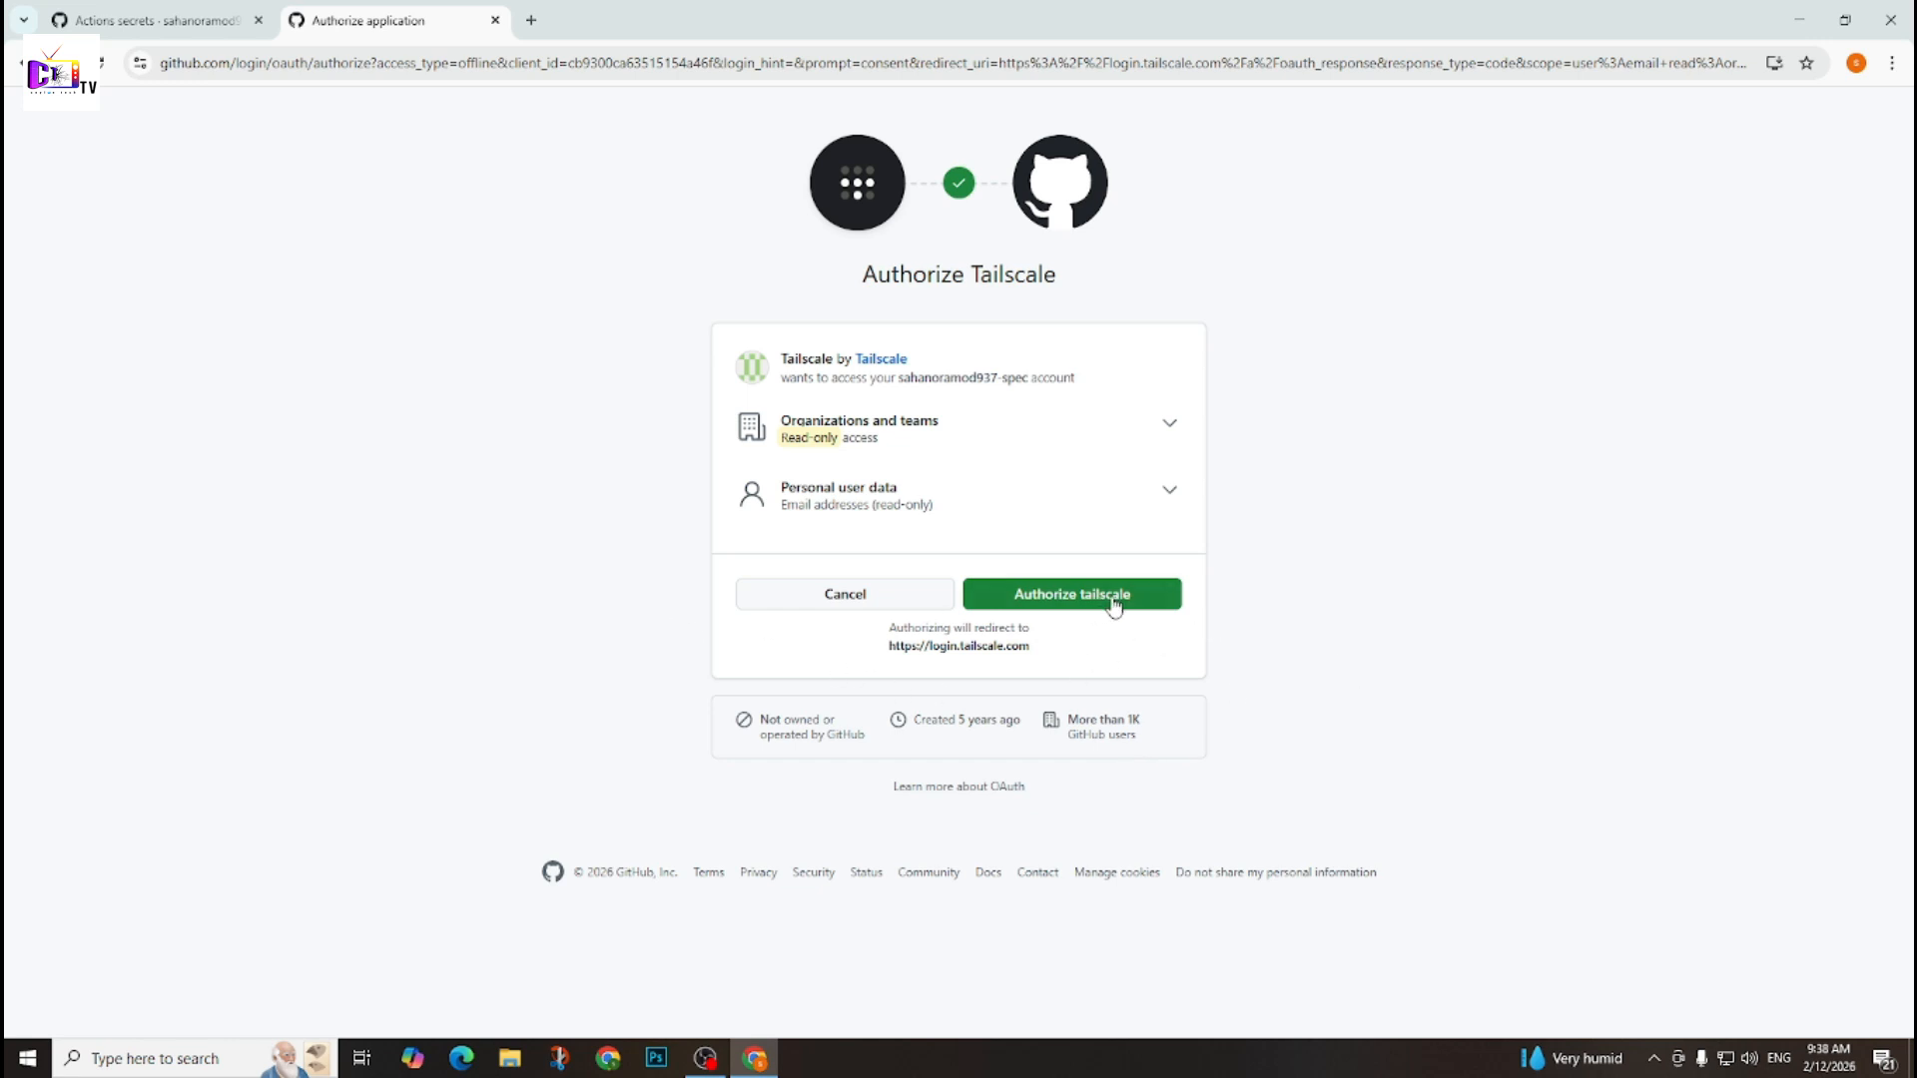
click(1059, 604)
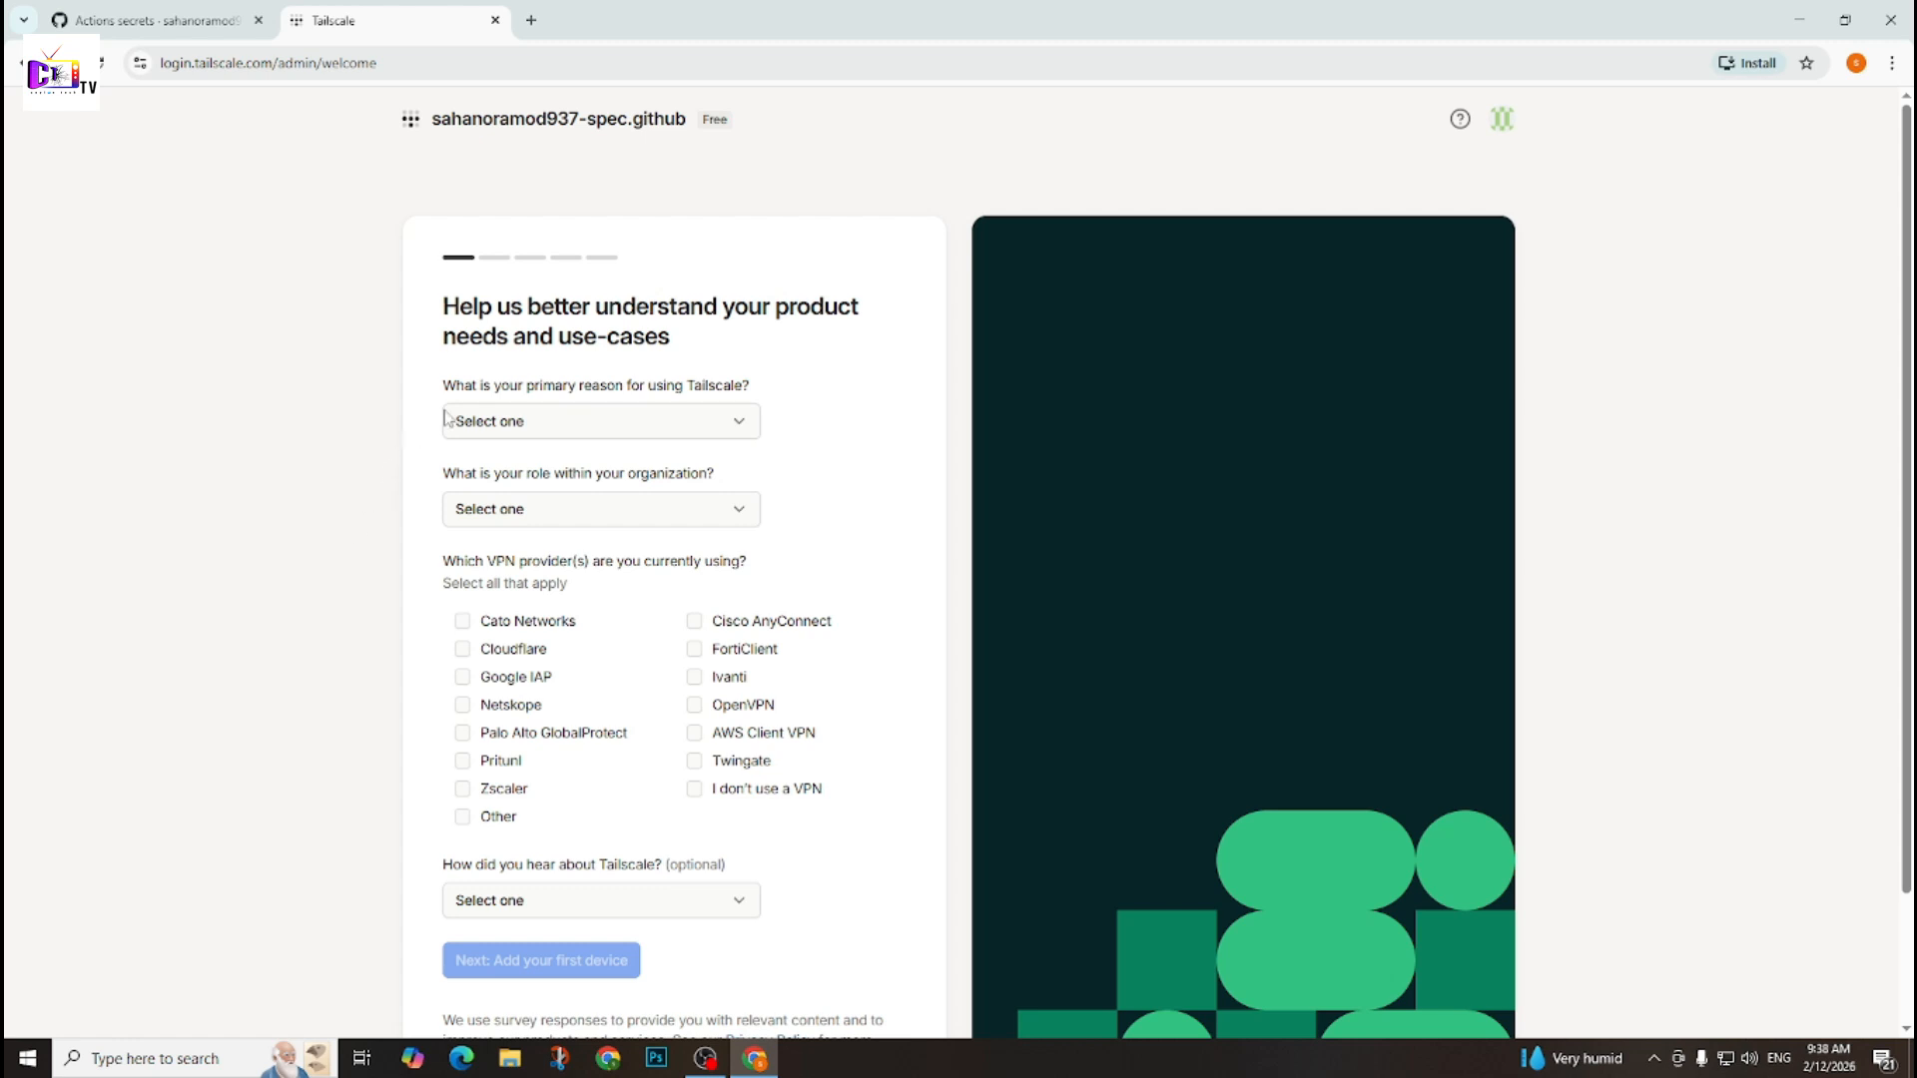
Answer the Tailscale survey with Application Testing as the primary reason and IT as the role in the organization.
drag(440, 393, 754, 384)
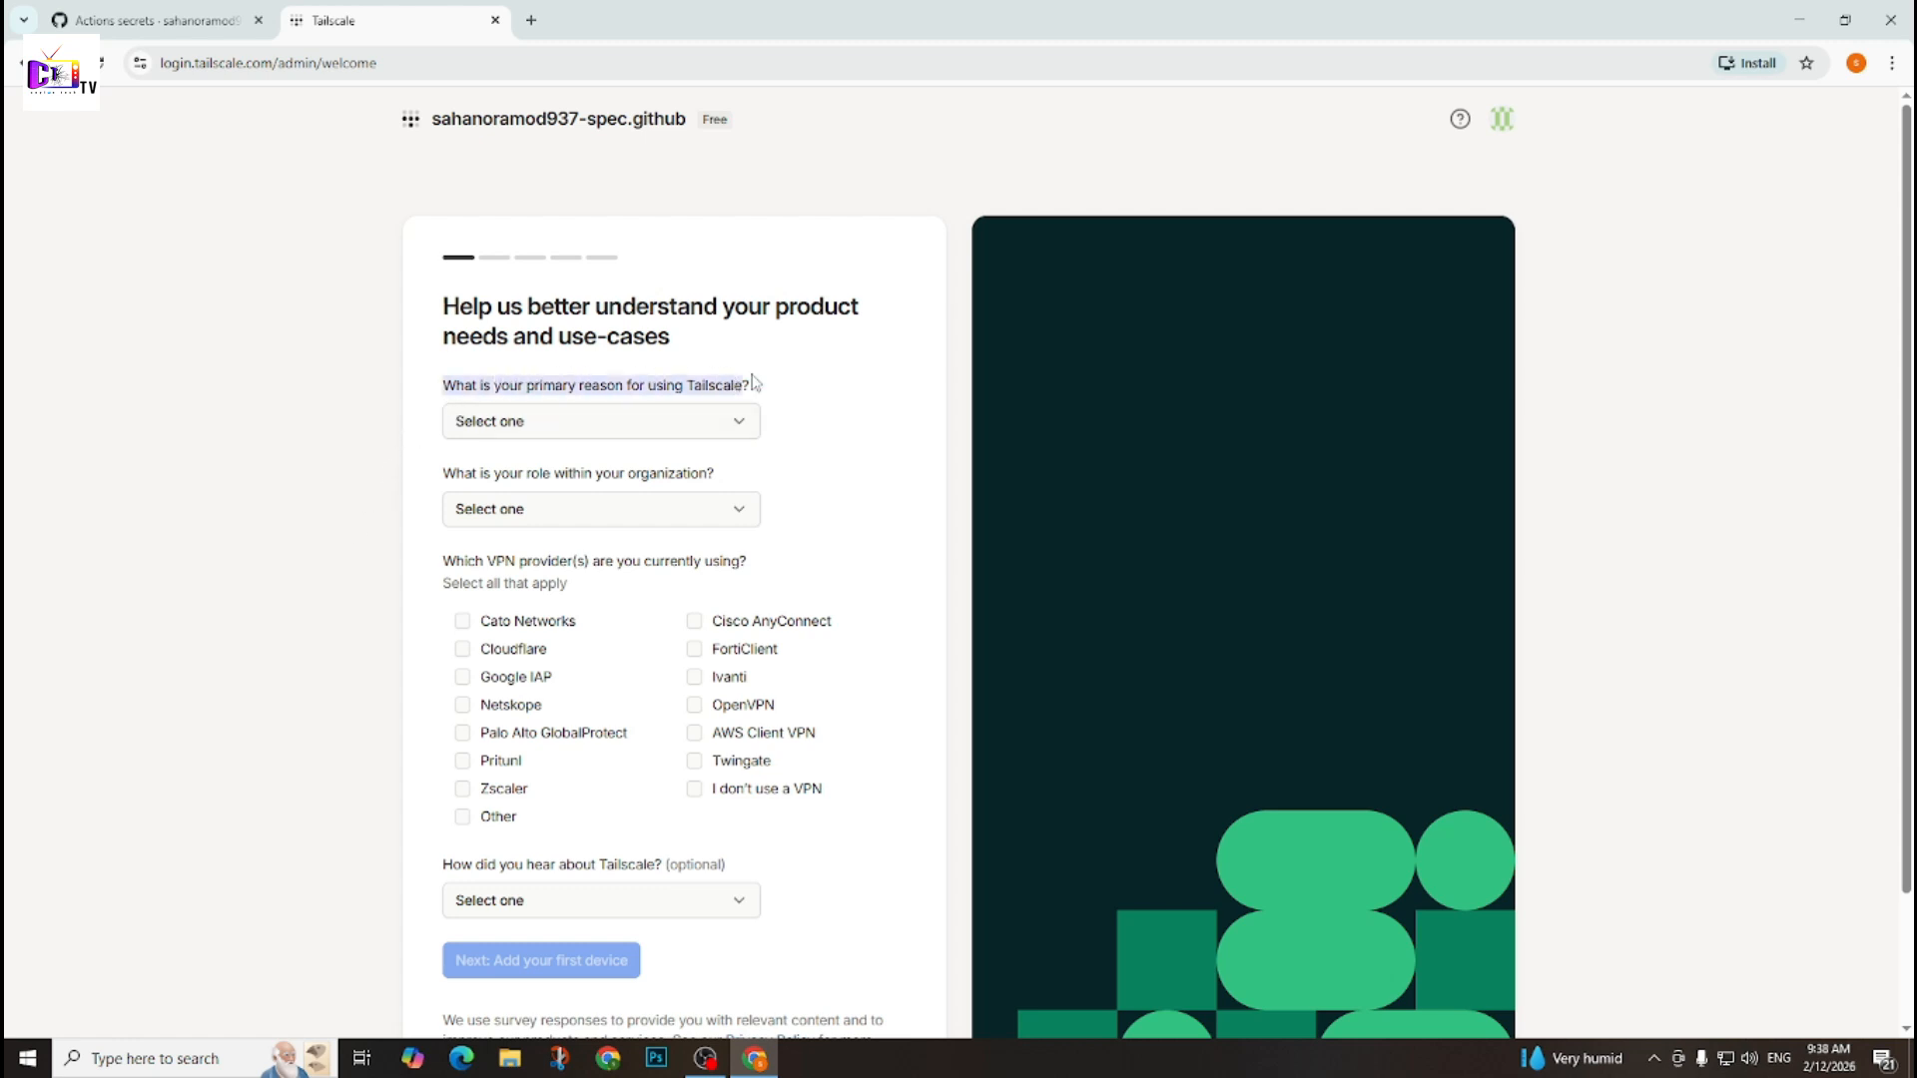
click(527, 433)
click(471, 493)
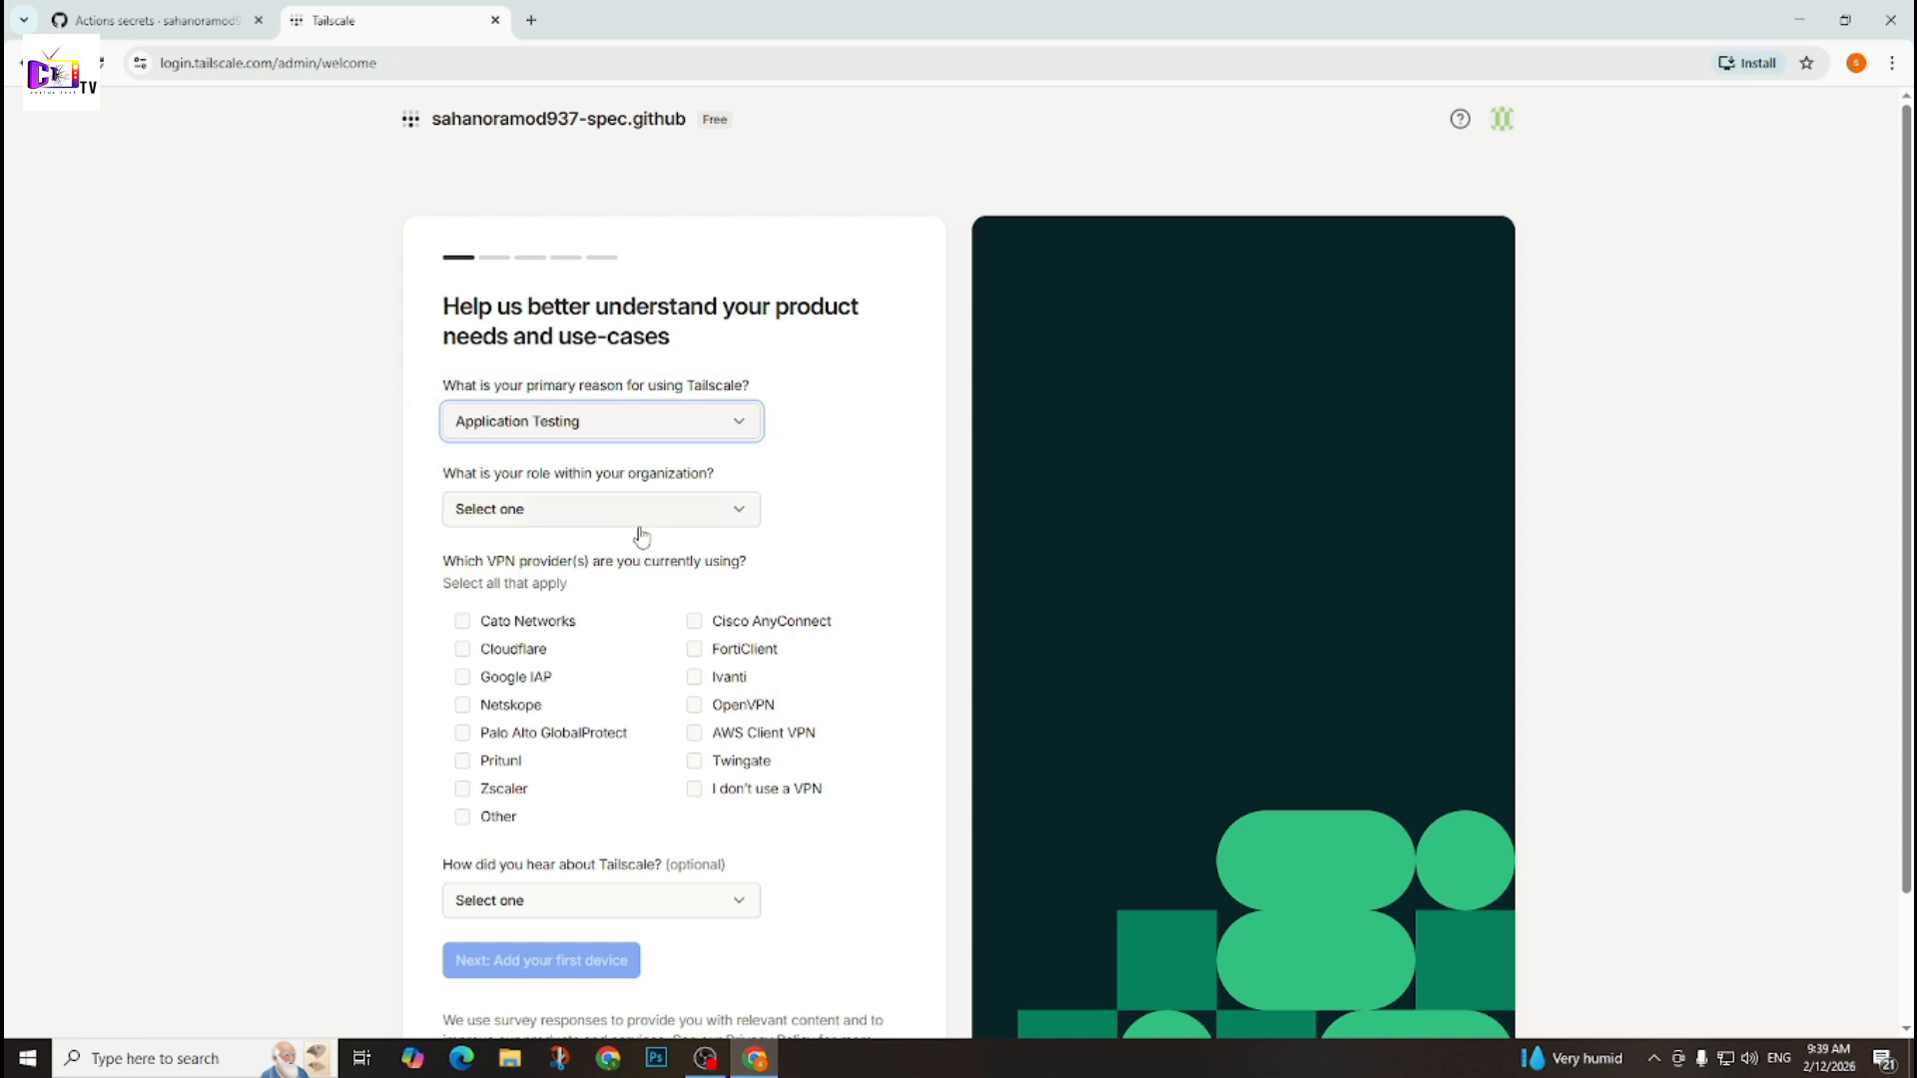
click(596, 511)
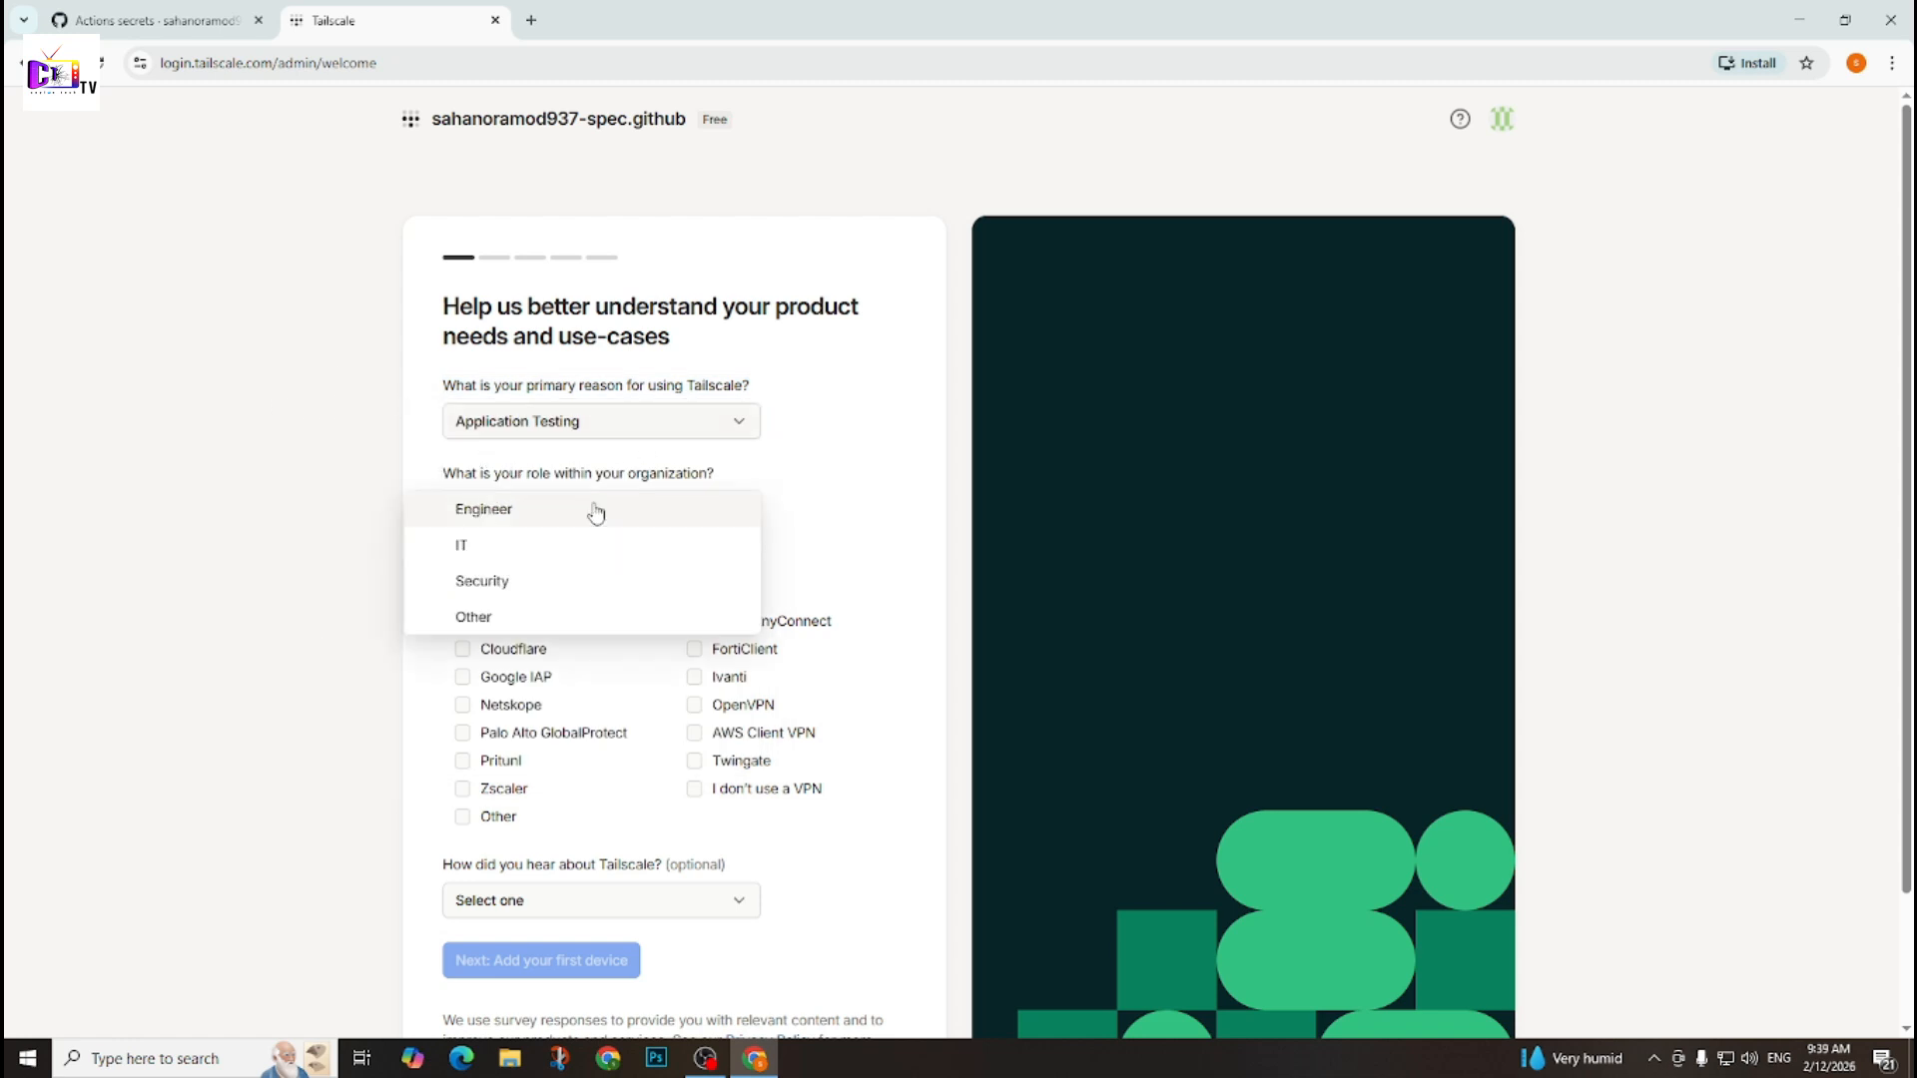
click(491, 558)
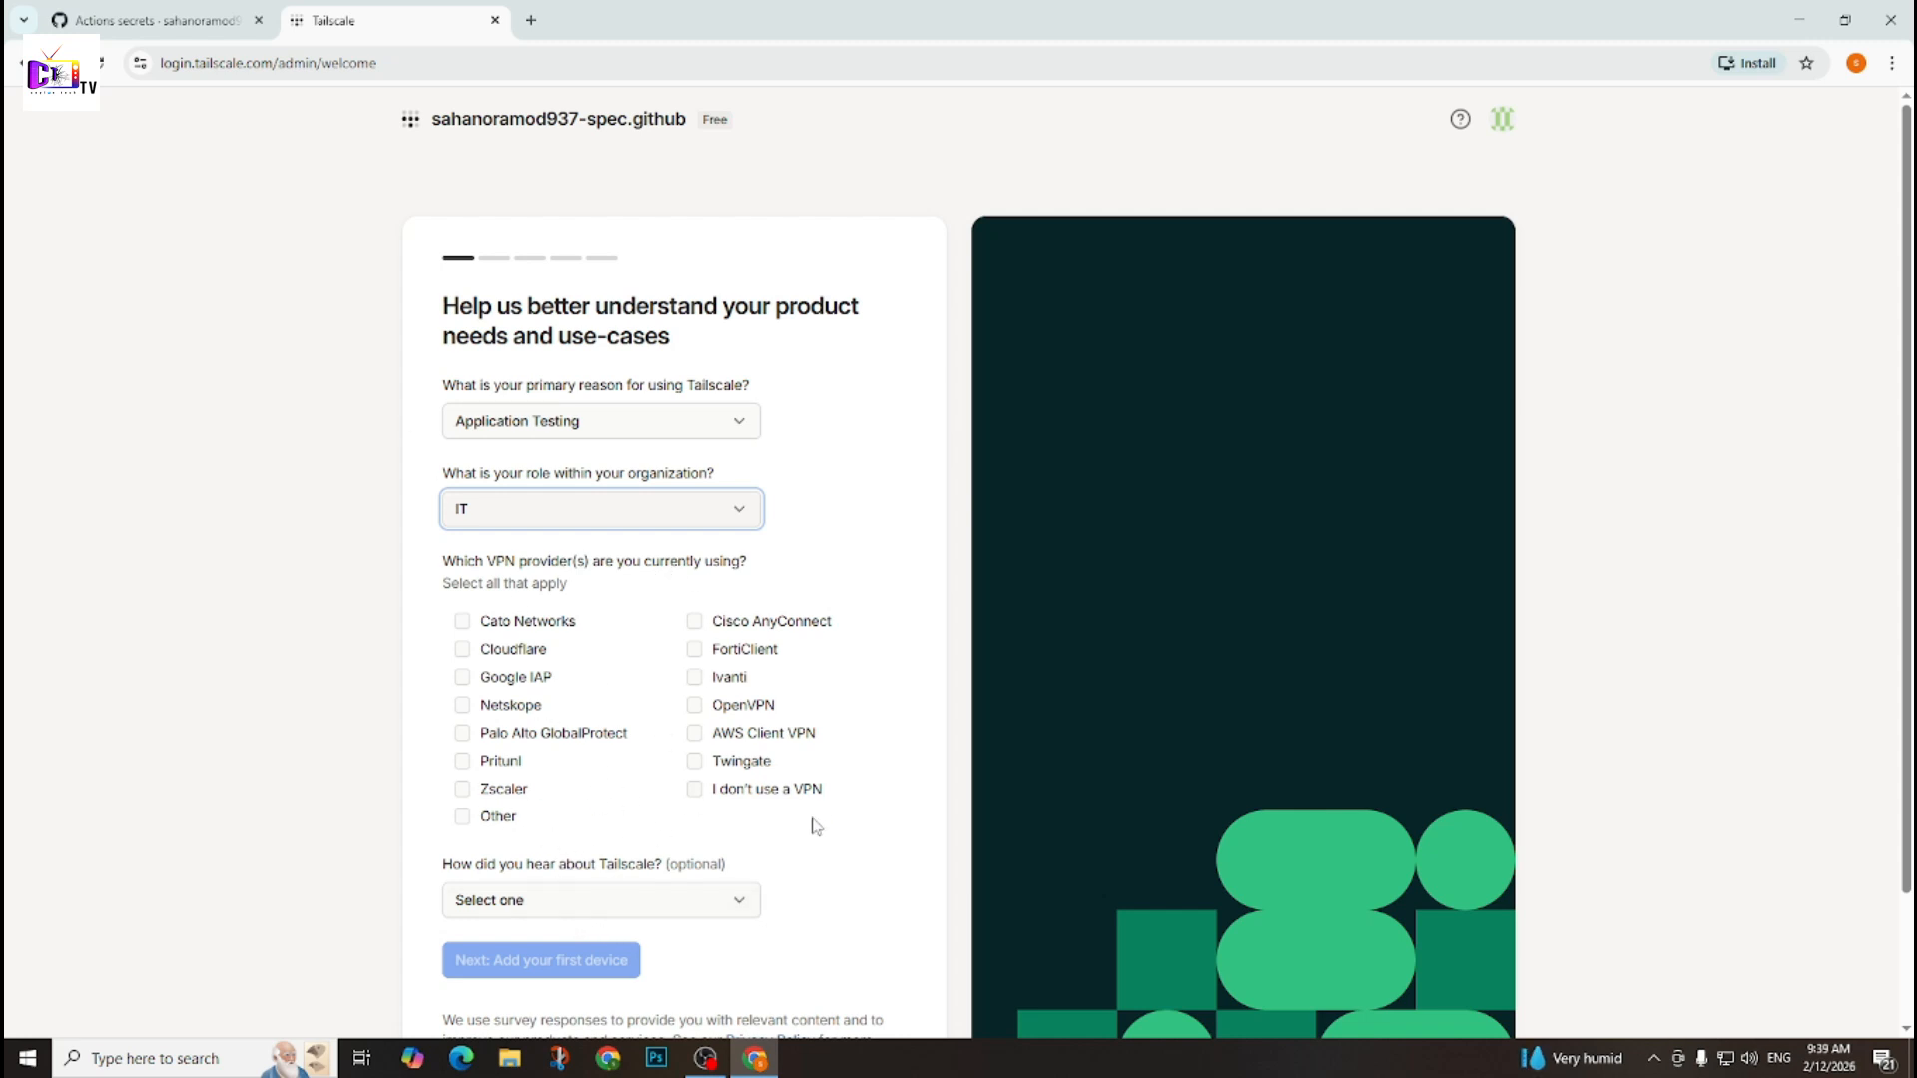
Mark "I don't use a VPN" in the survey, leave the optional referral question unanswered and continue to adding the first device.
click(694, 790)
scroll(709, 839, down, 3)
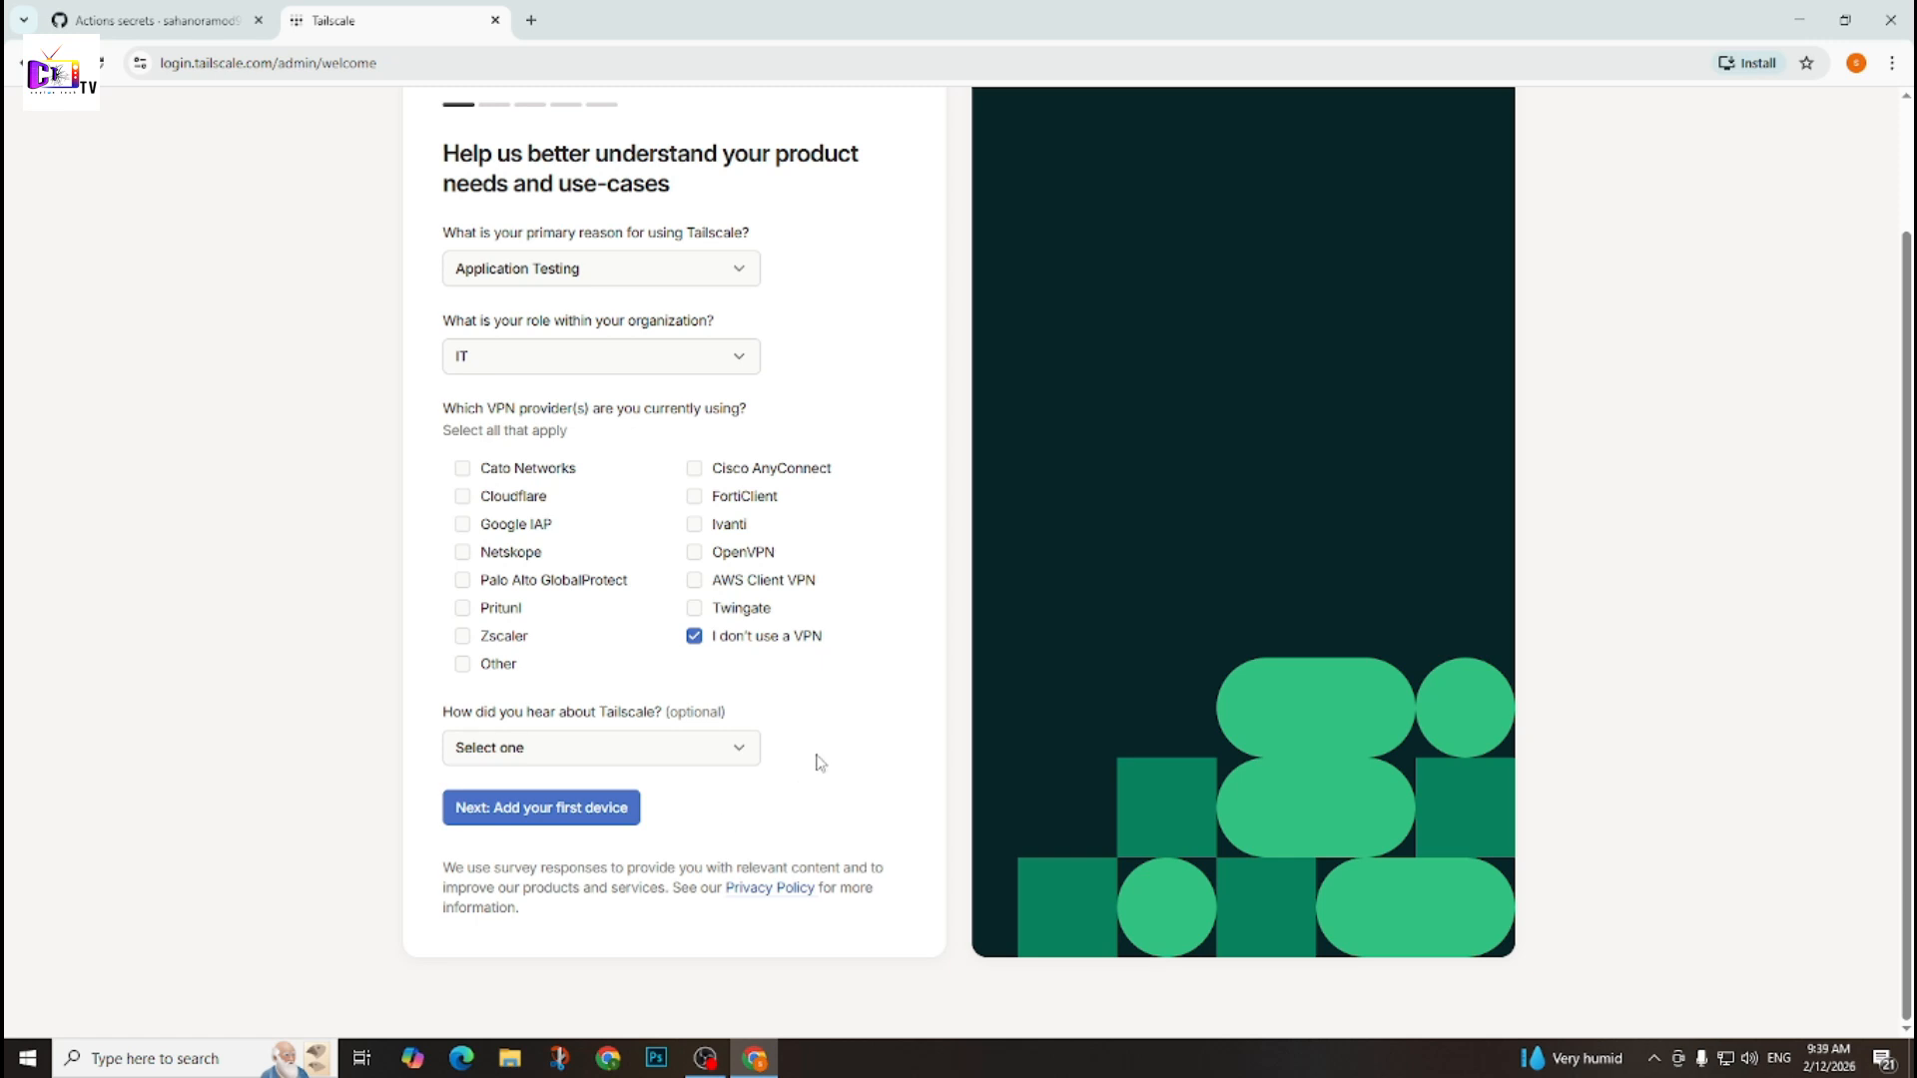
click(651, 761)
click(822, 732)
click(563, 817)
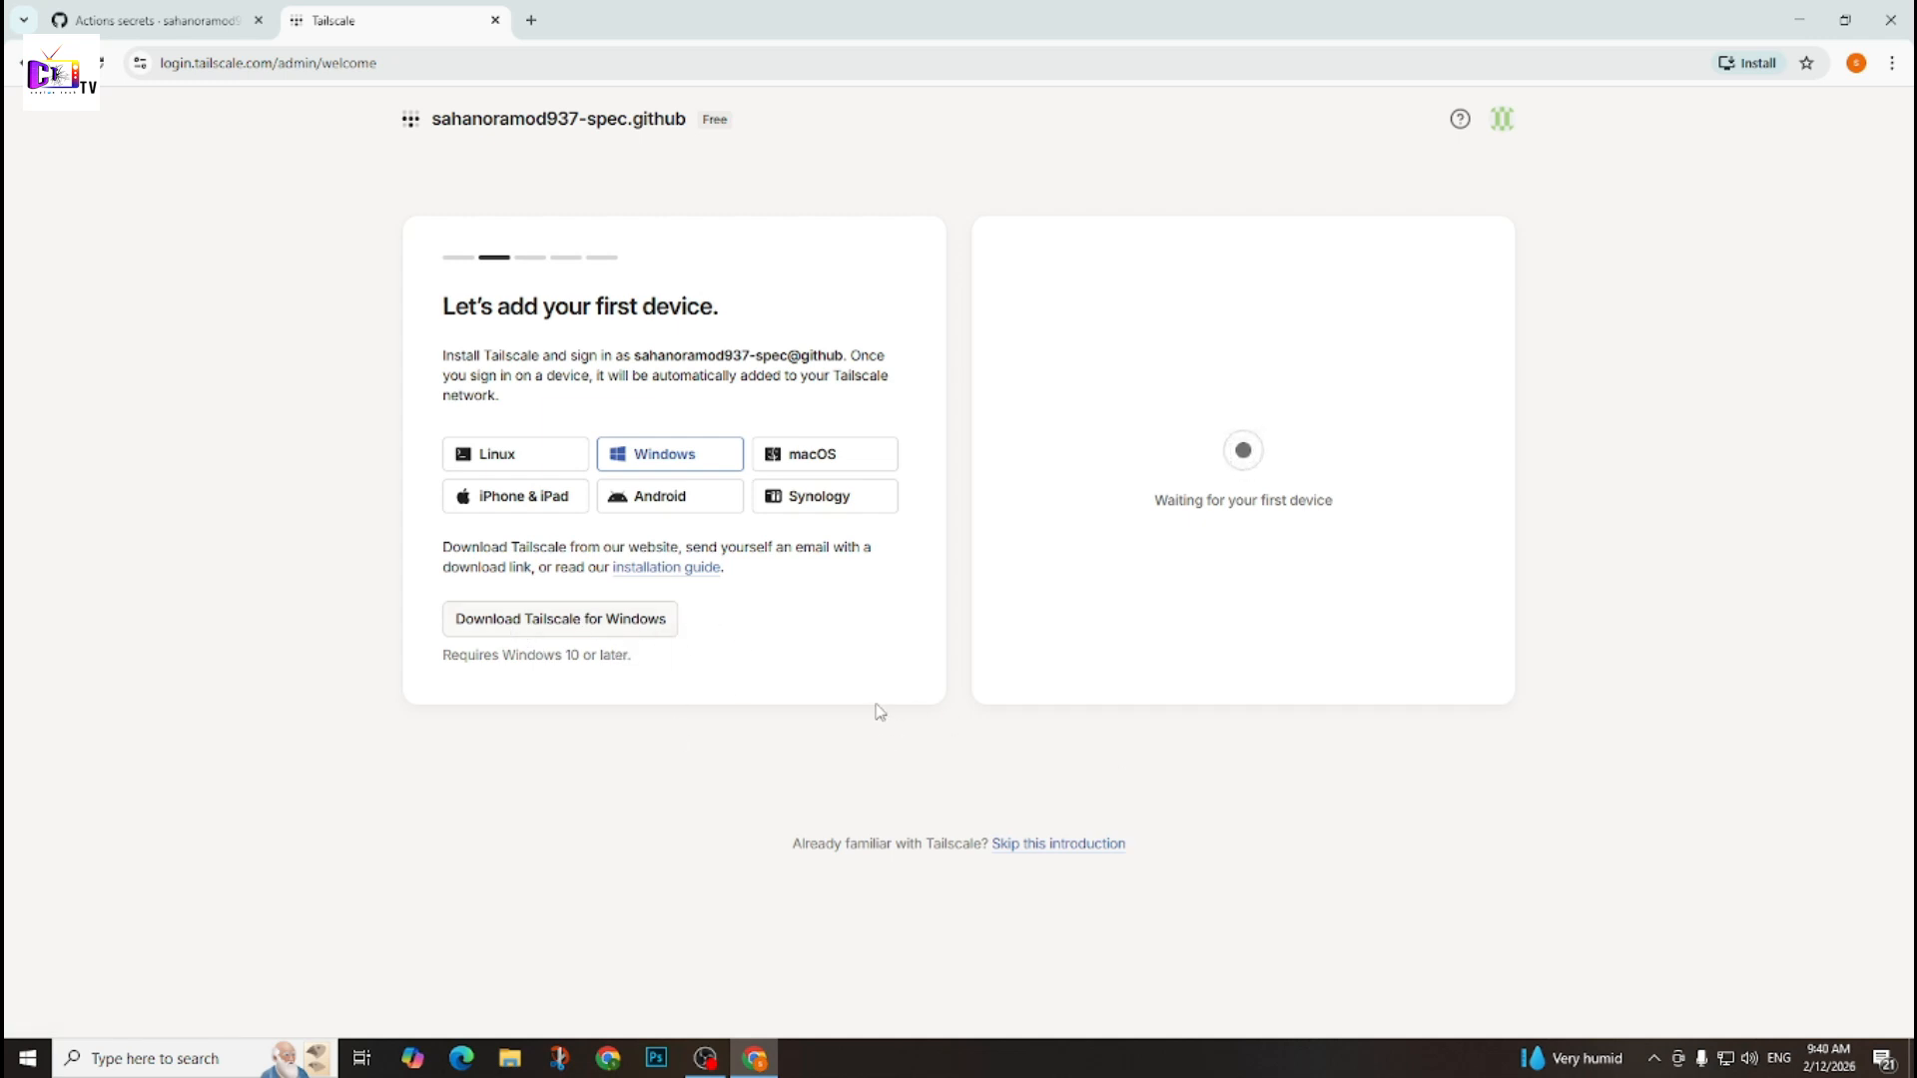
Download Tailscale for Windows and skip the introduction to reach the Machines page of the admin console.
click(616, 639)
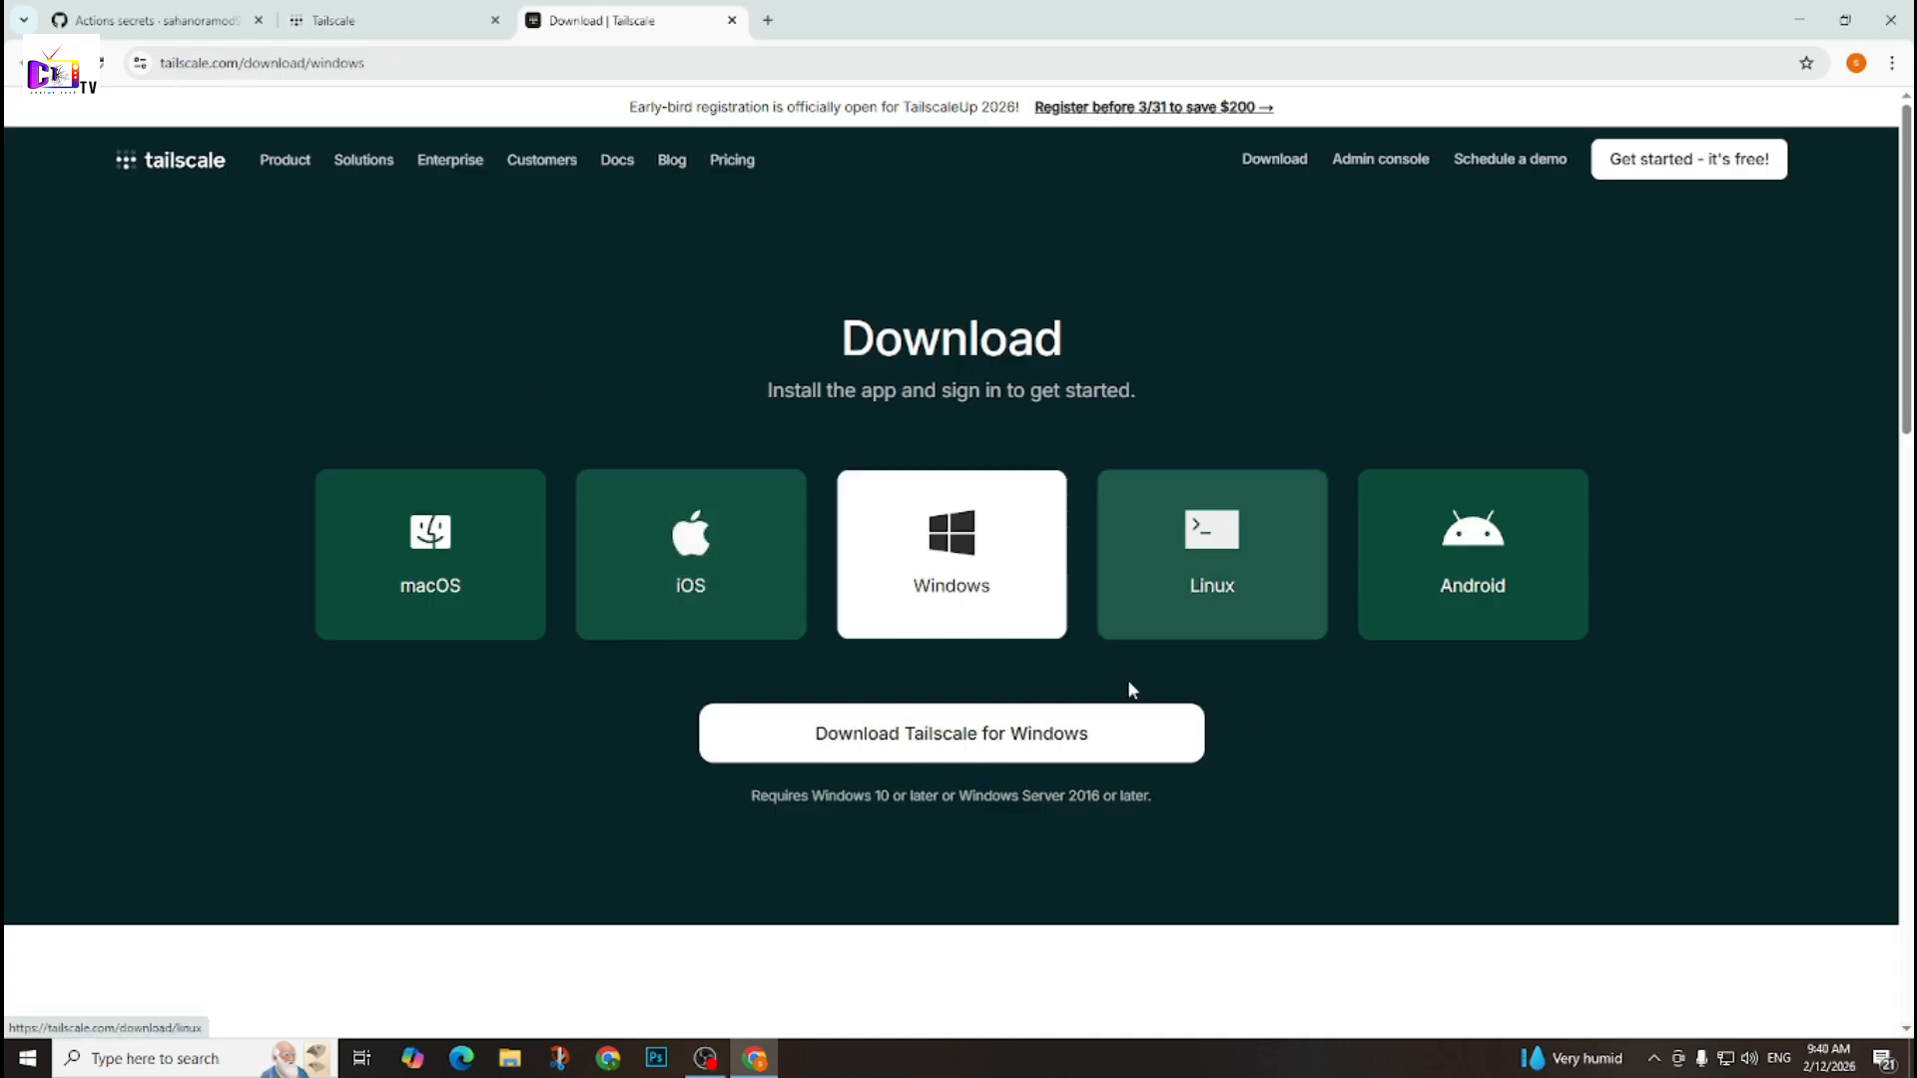
click(961, 749)
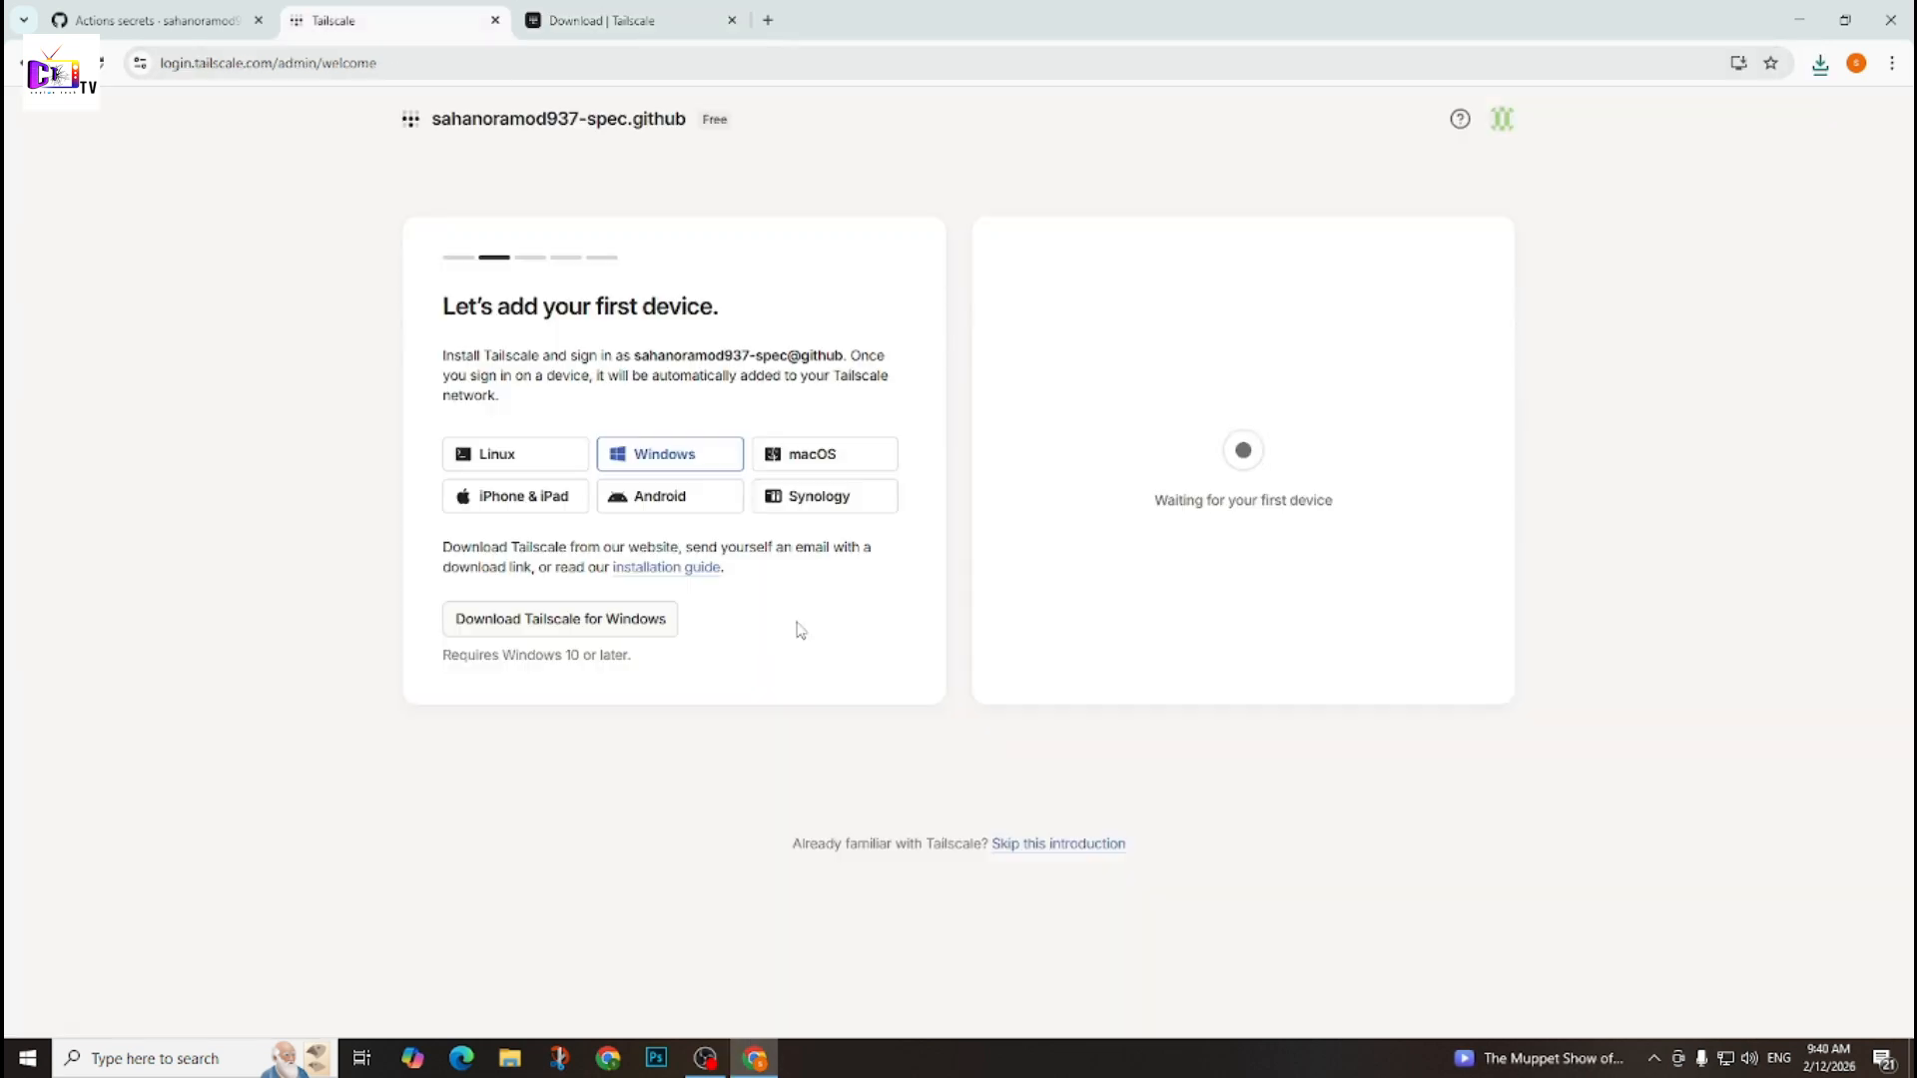
click(395, 20)
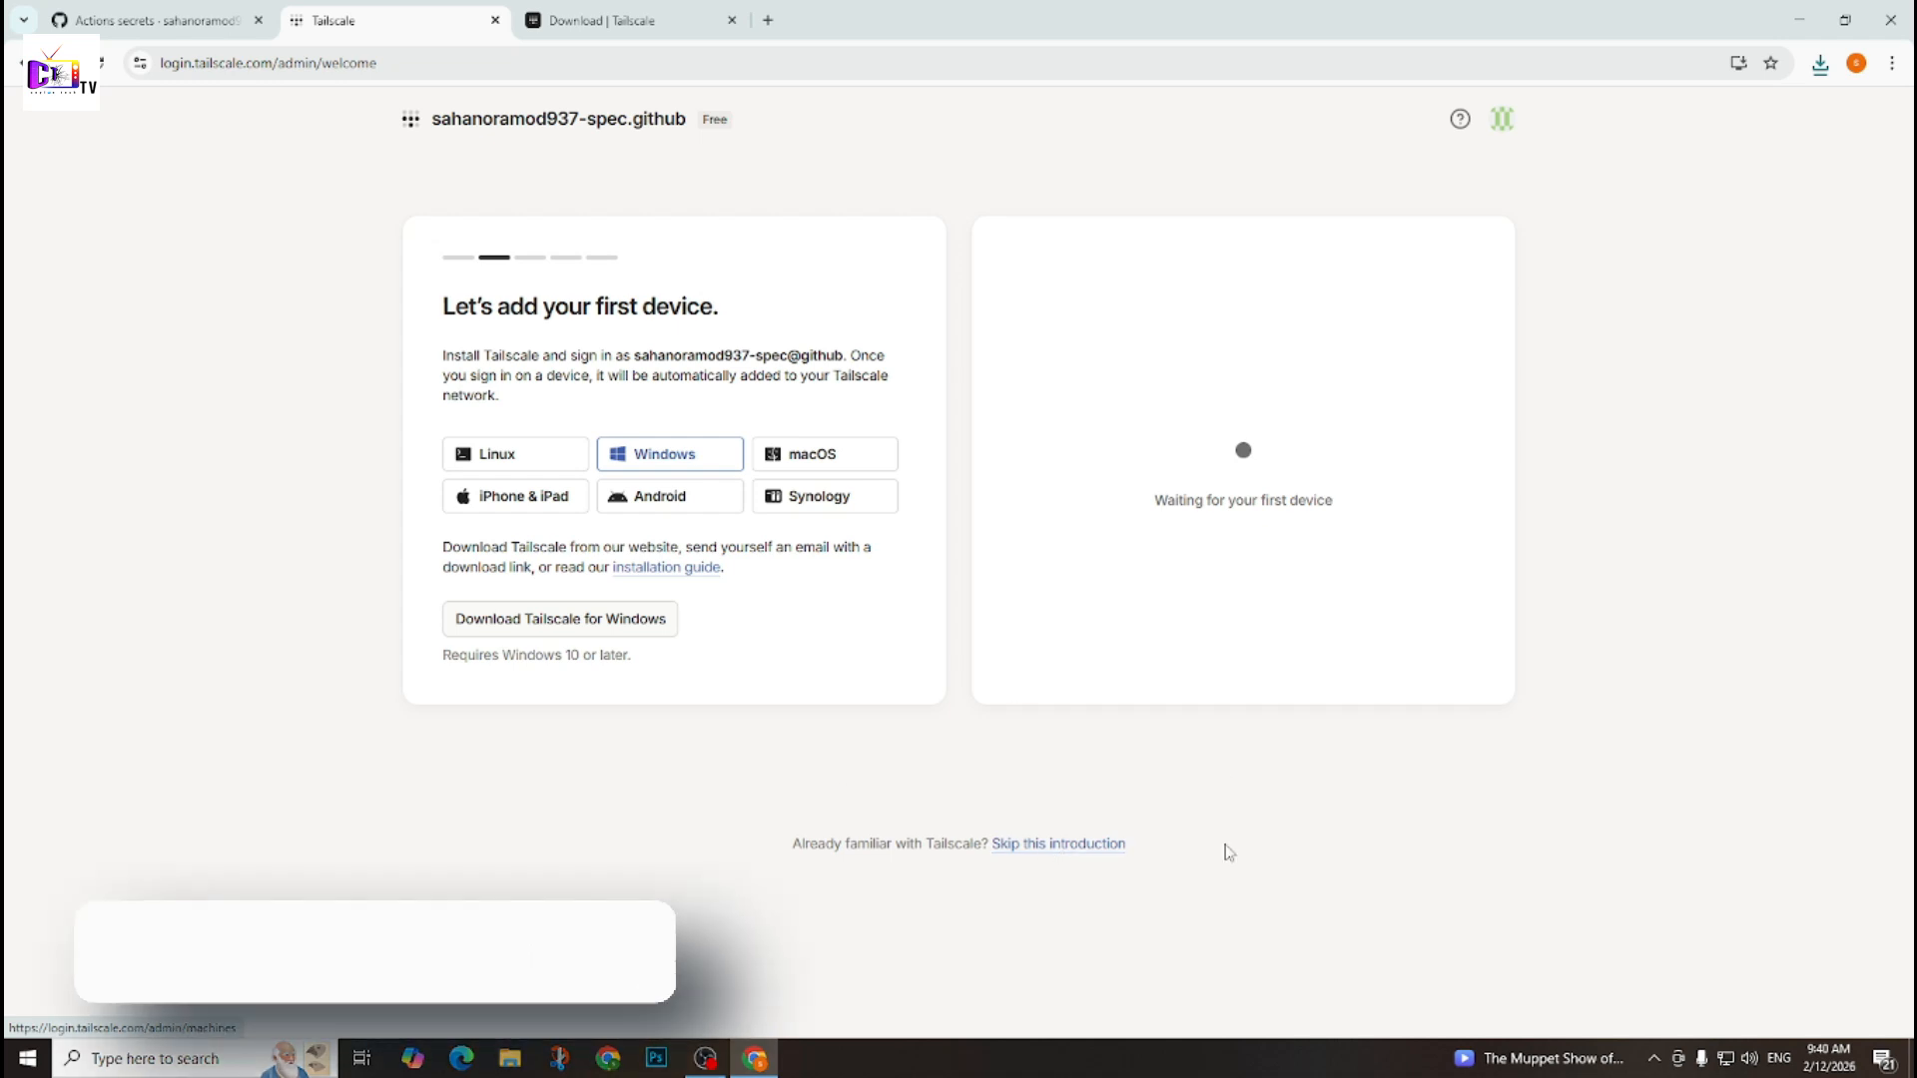
click(1066, 848)
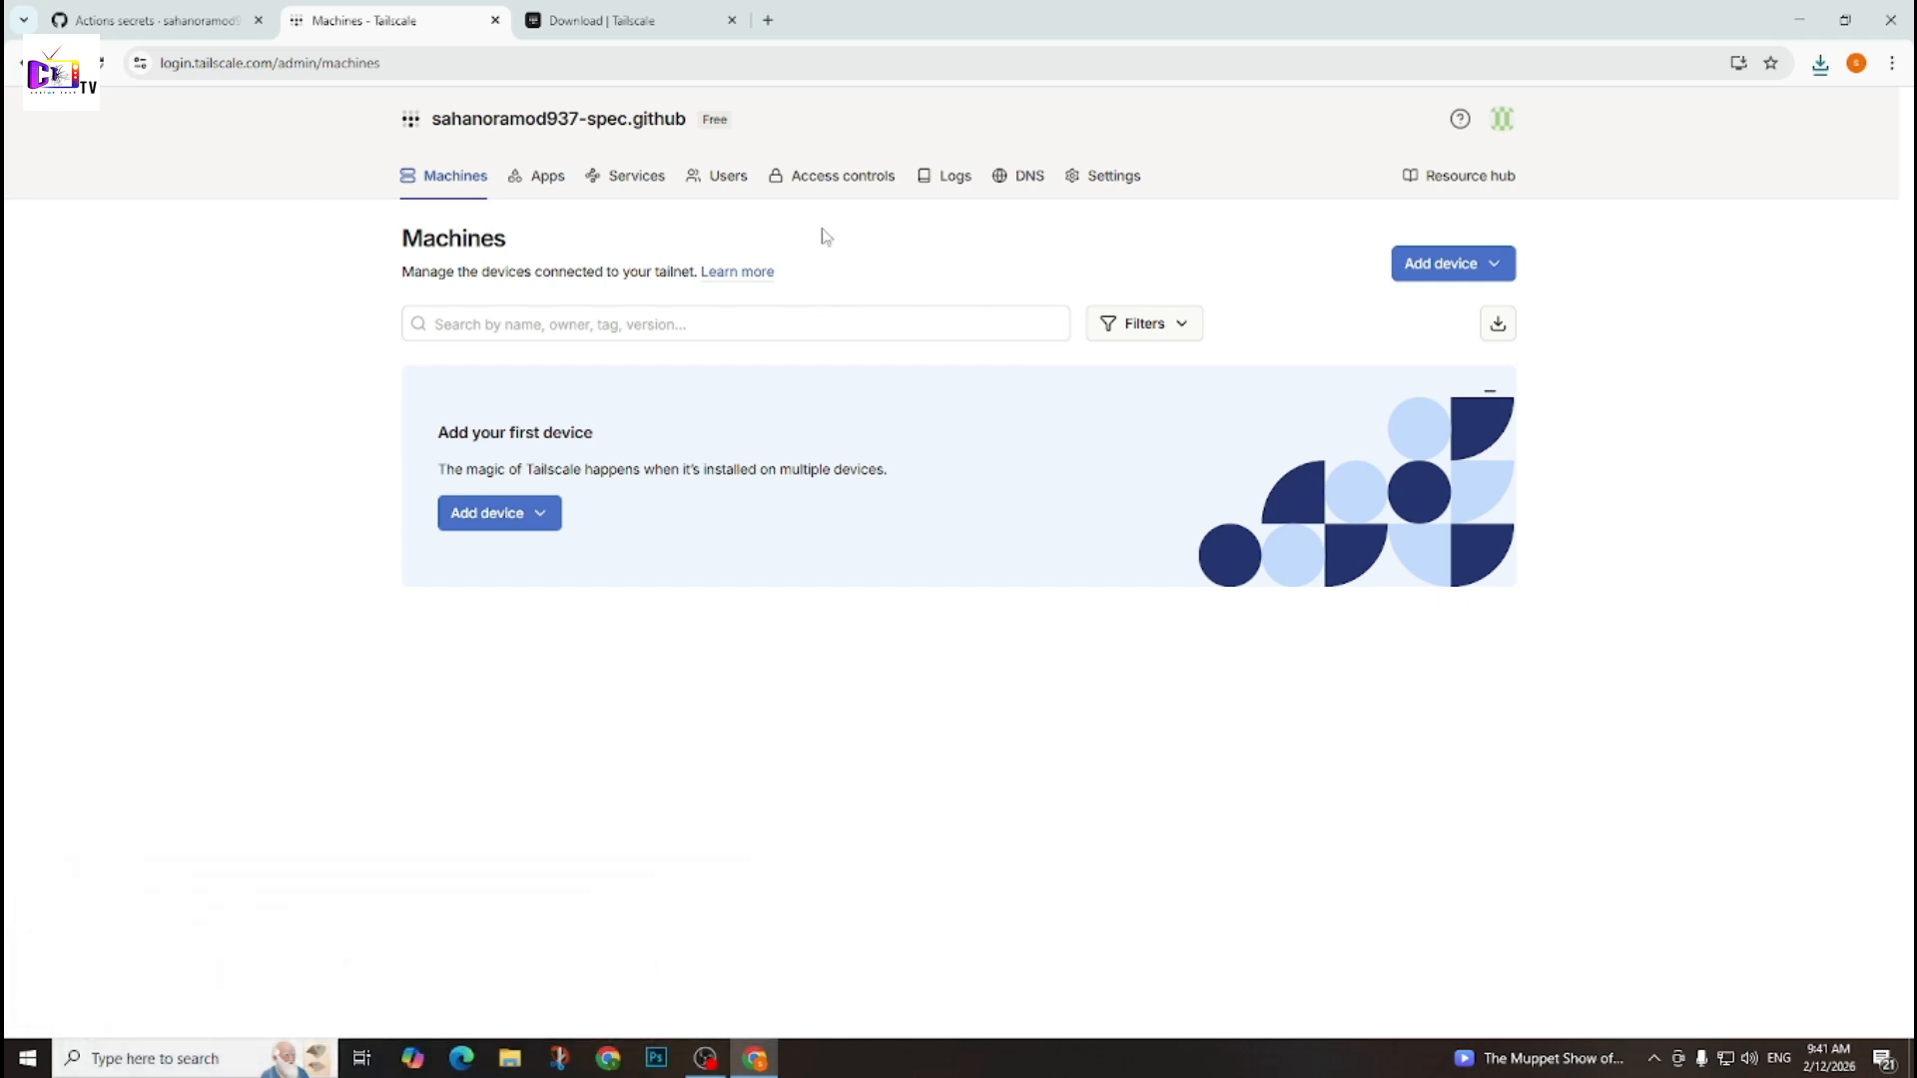
Run the downloaded tailscale-setup-1.94.1.exe, agree to the license terms, install Tailscale and close the finished setup.
click(1821, 63)
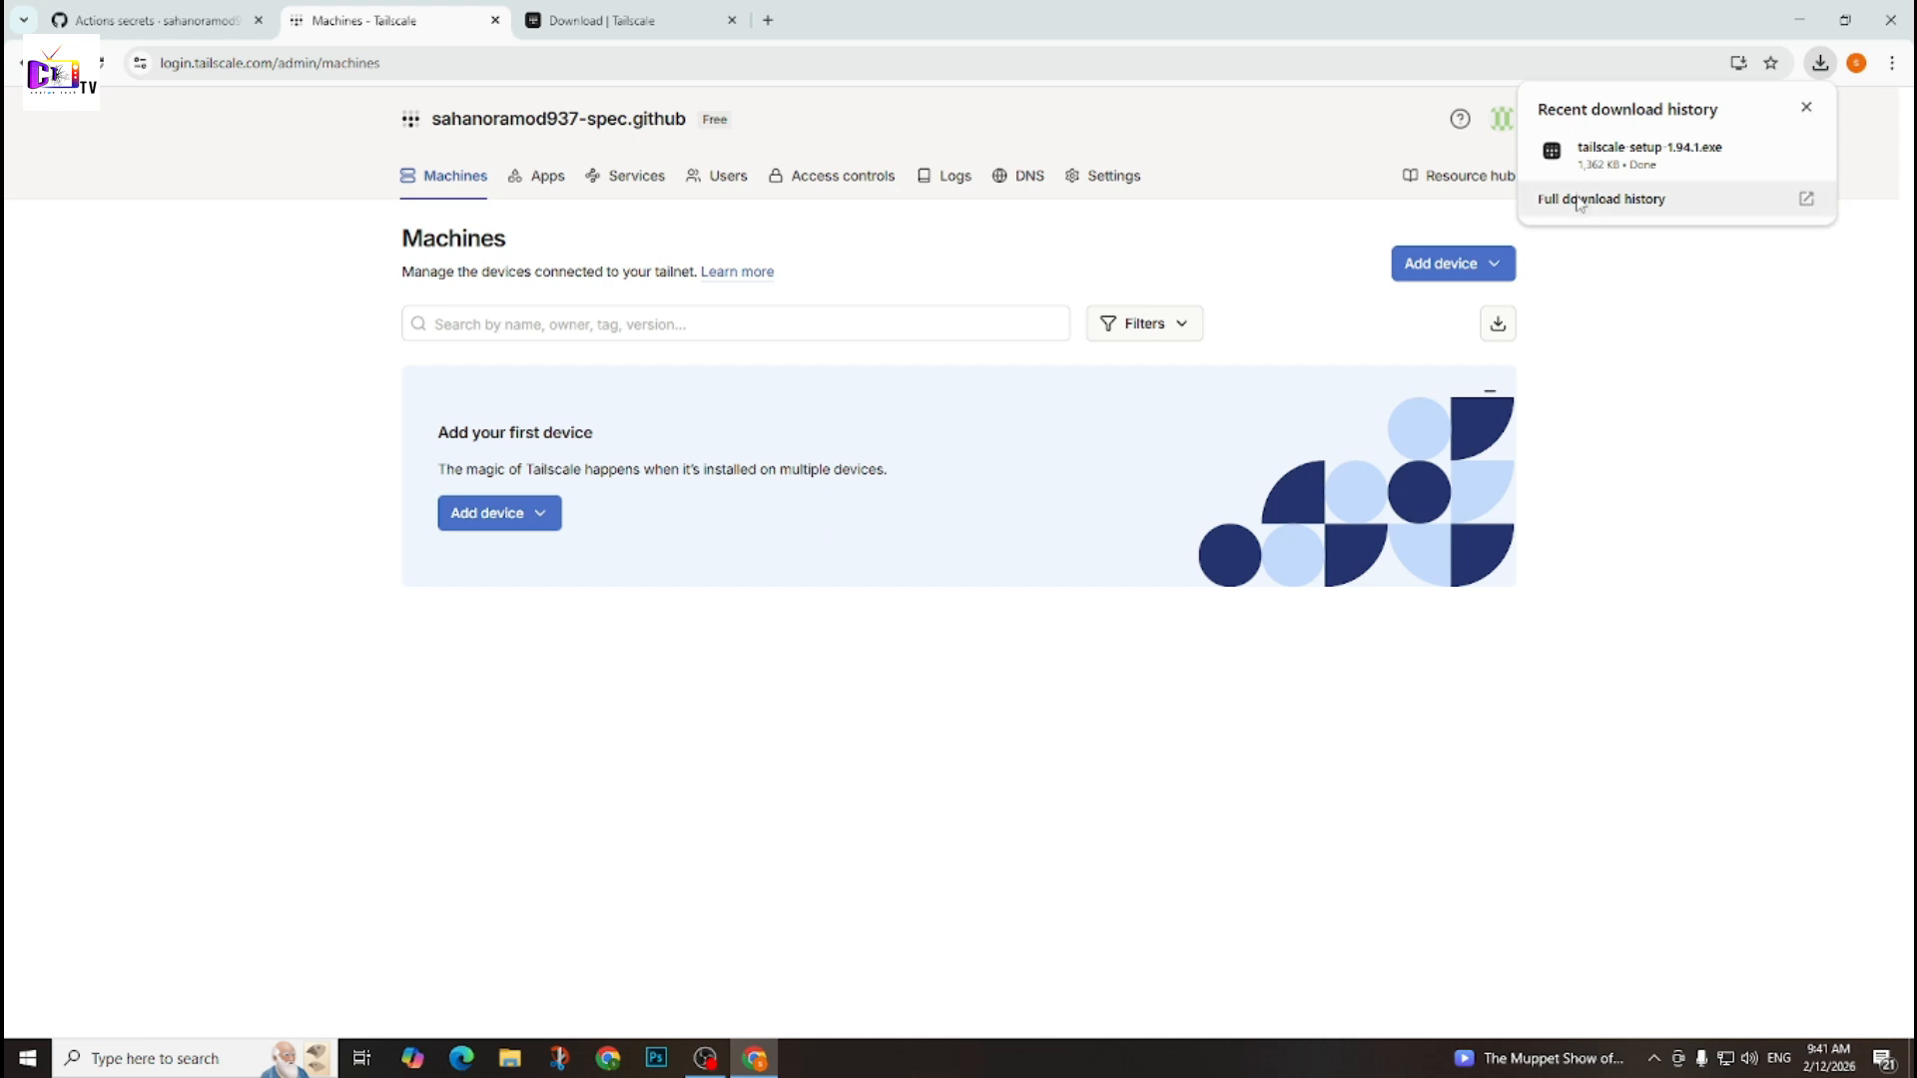
click(1650, 155)
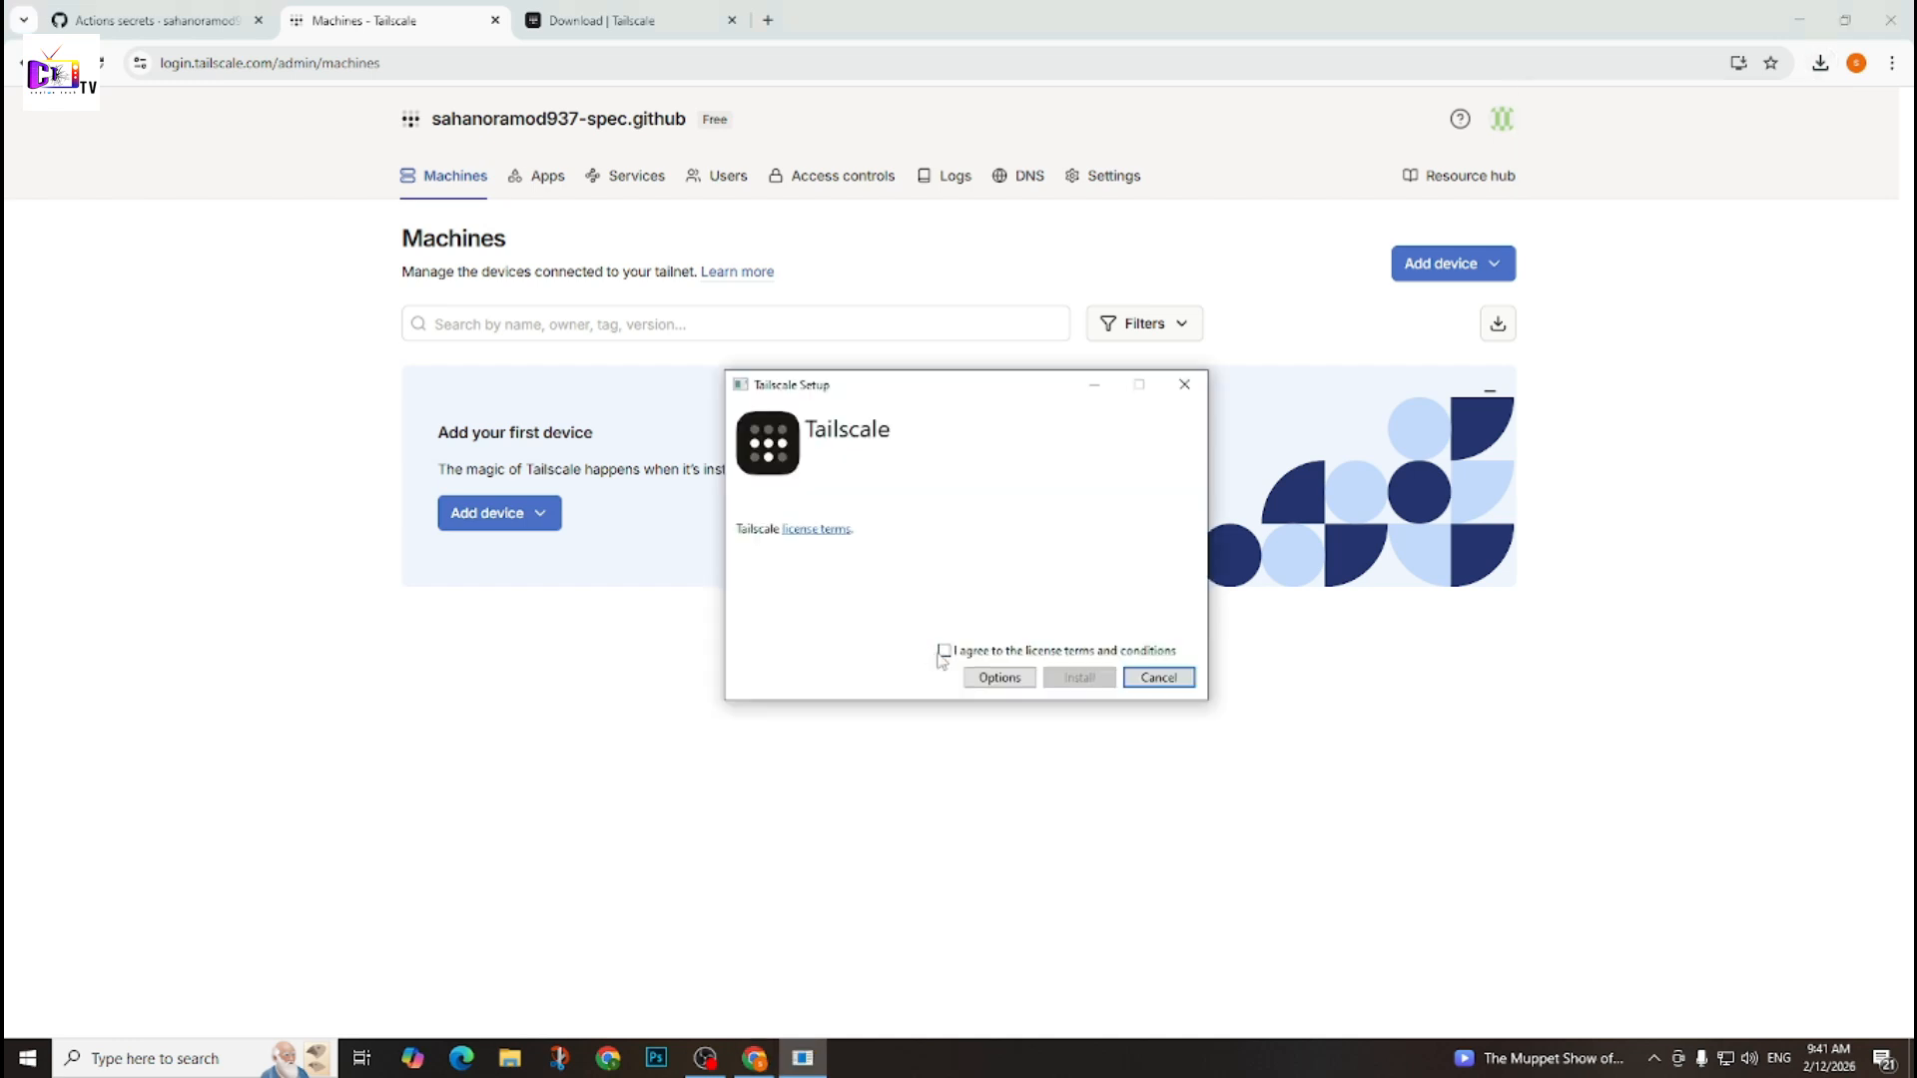
click(945, 651)
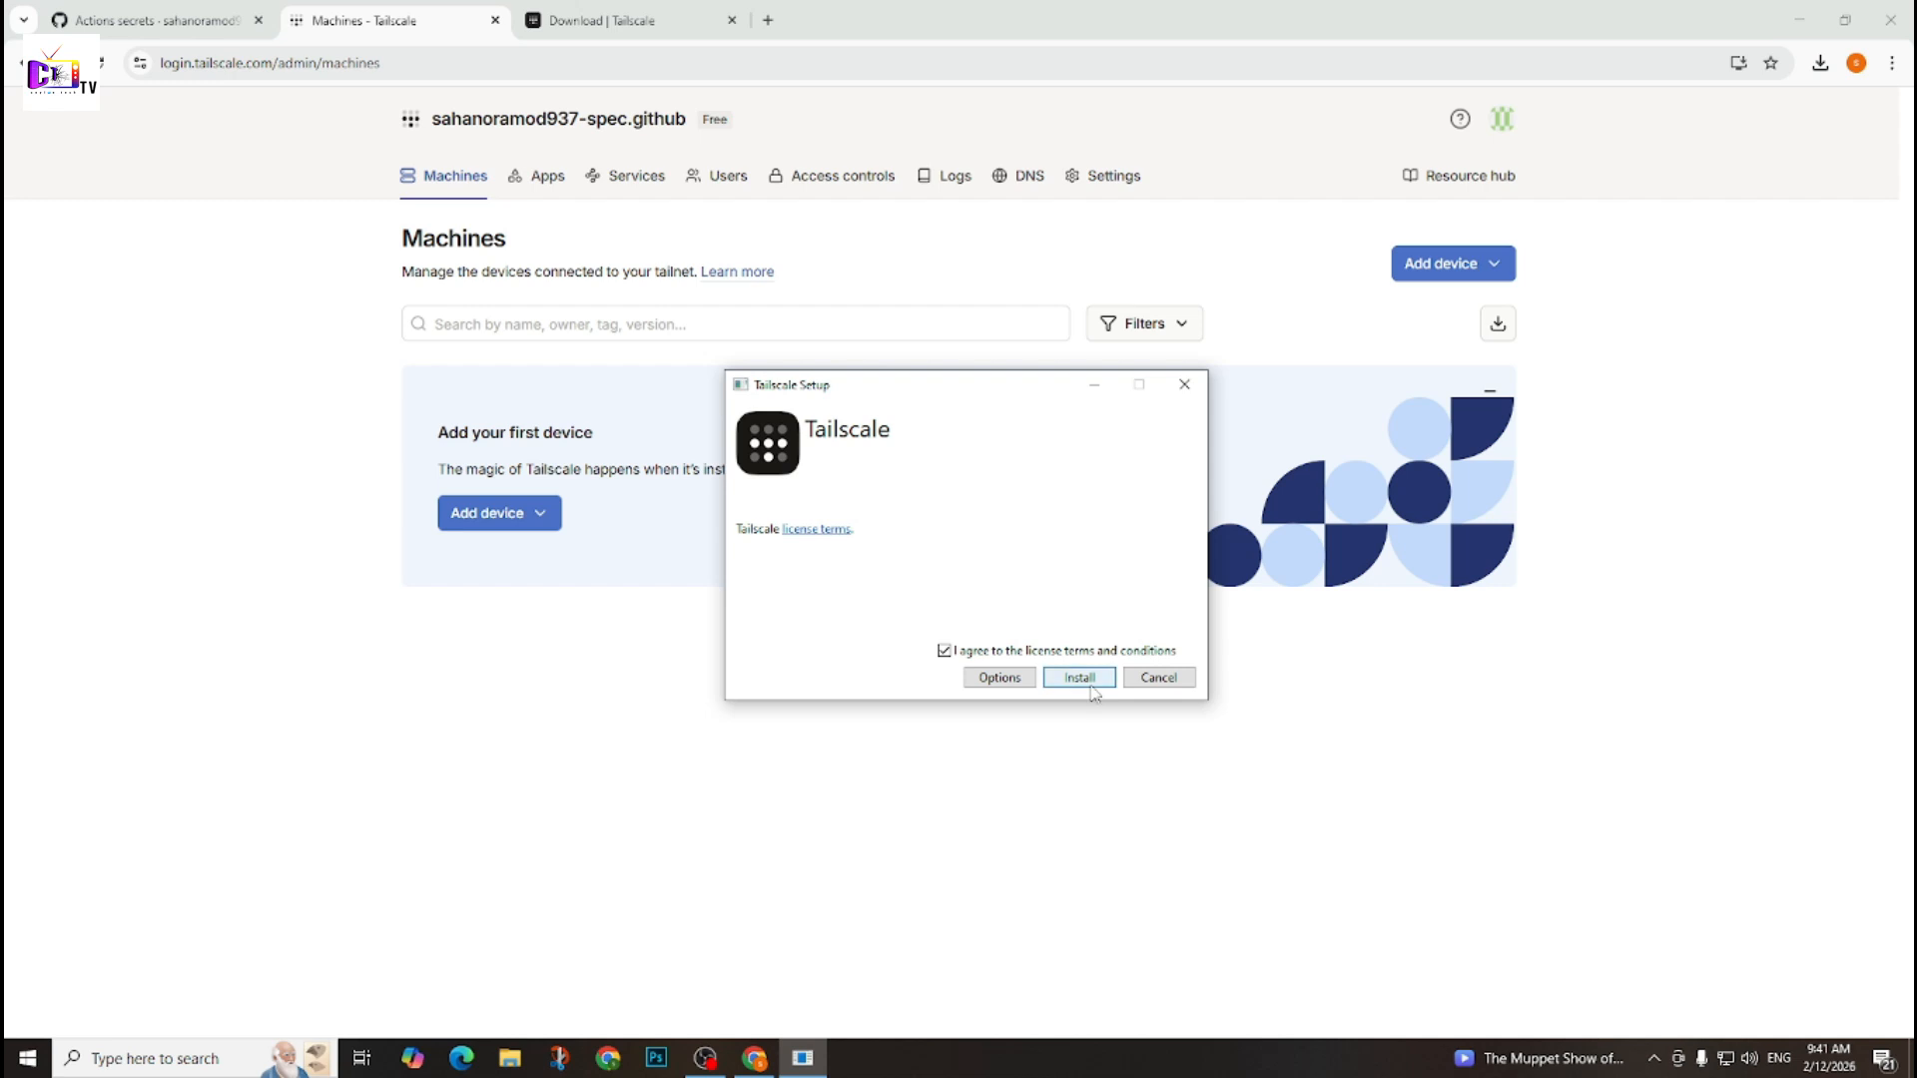
click(1088, 683)
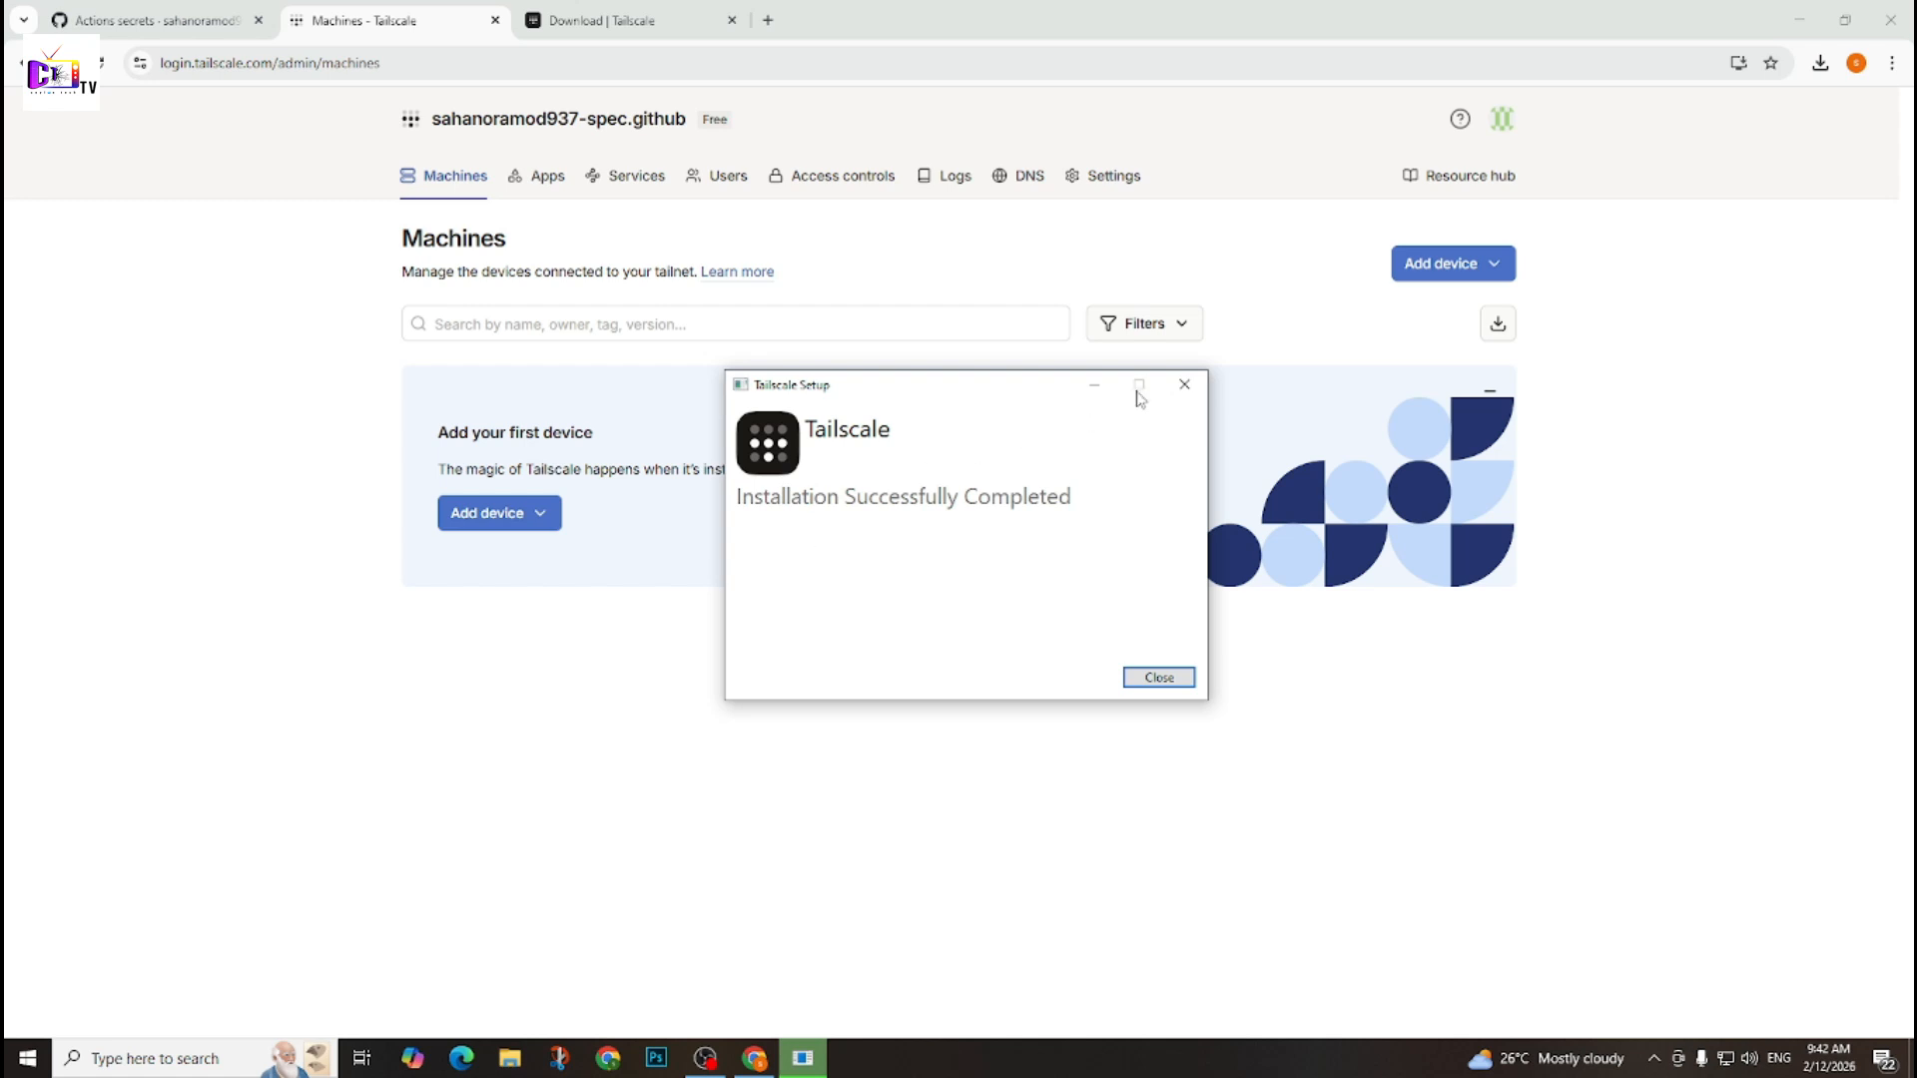
click(1186, 386)
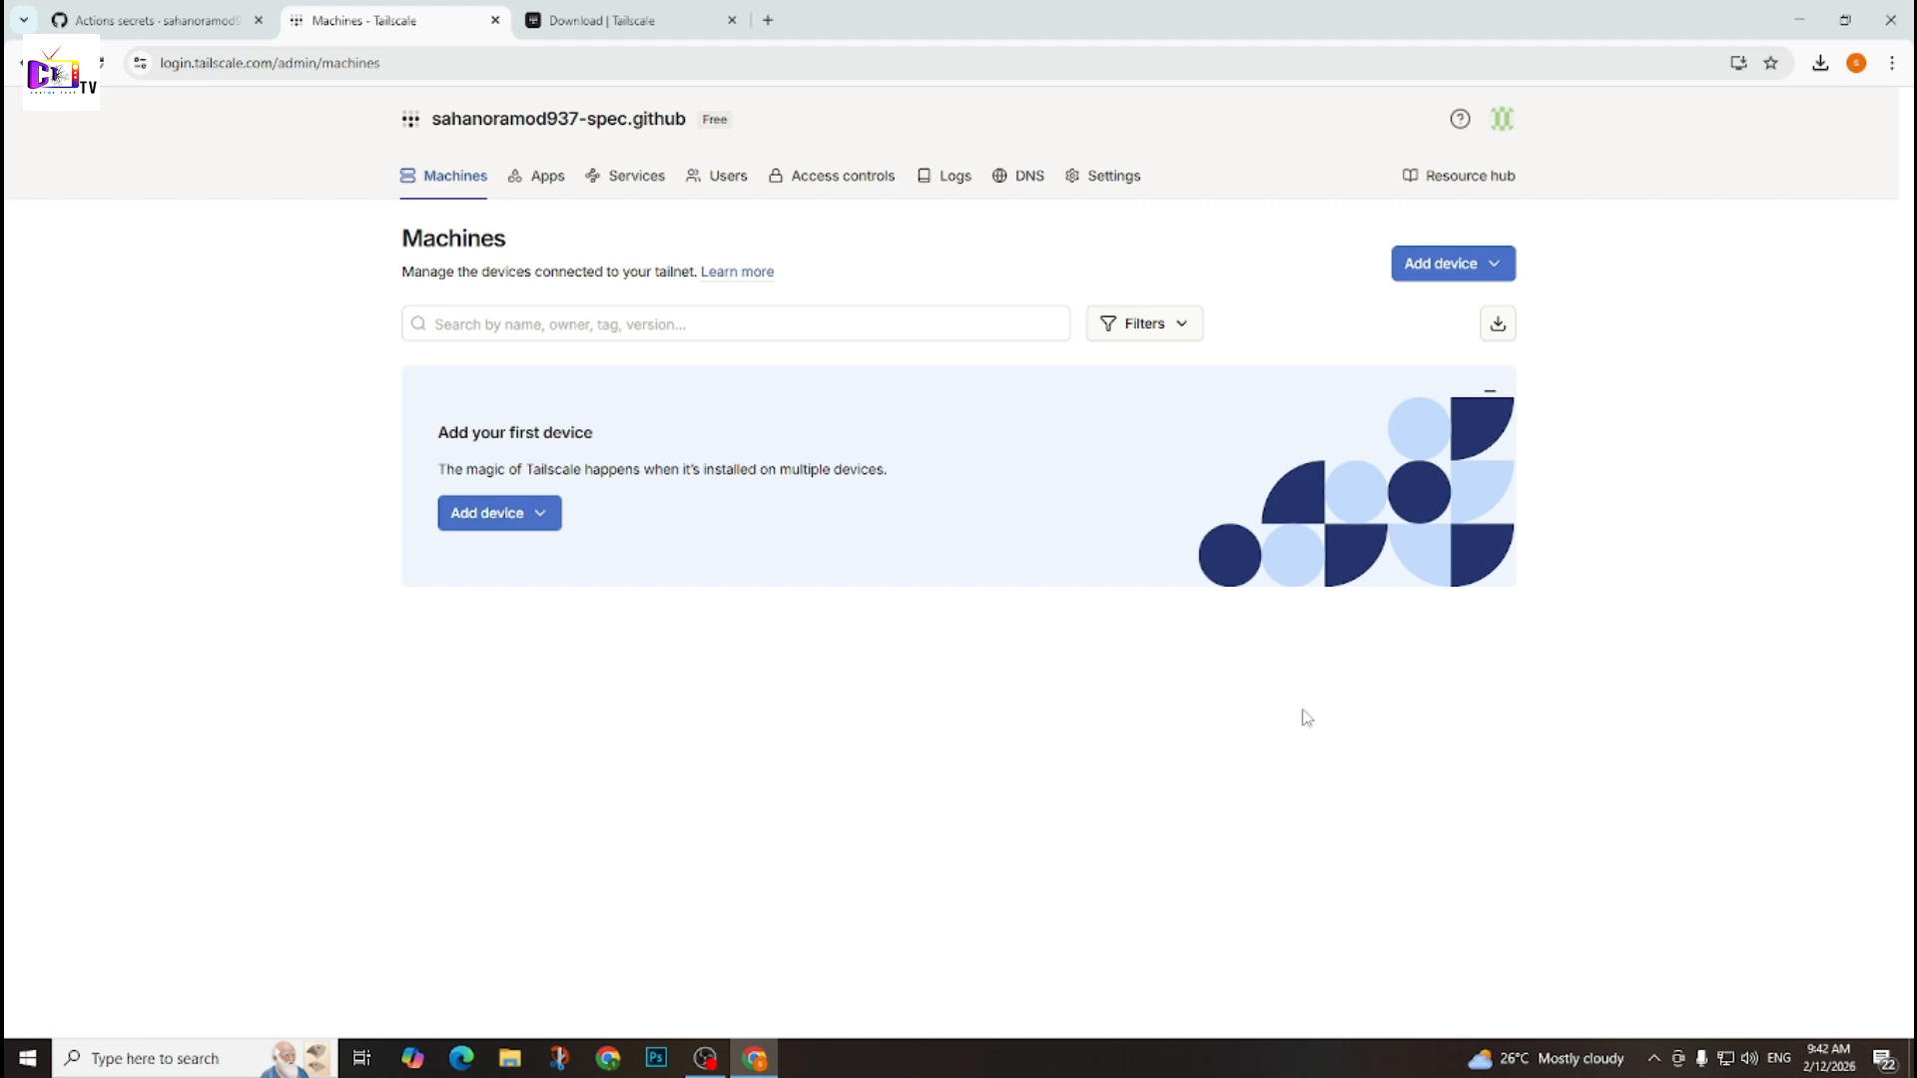
Start the sign-in from the installed Tailscale client and connect this Windows computer to the tailnet.
click(1655, 1062)
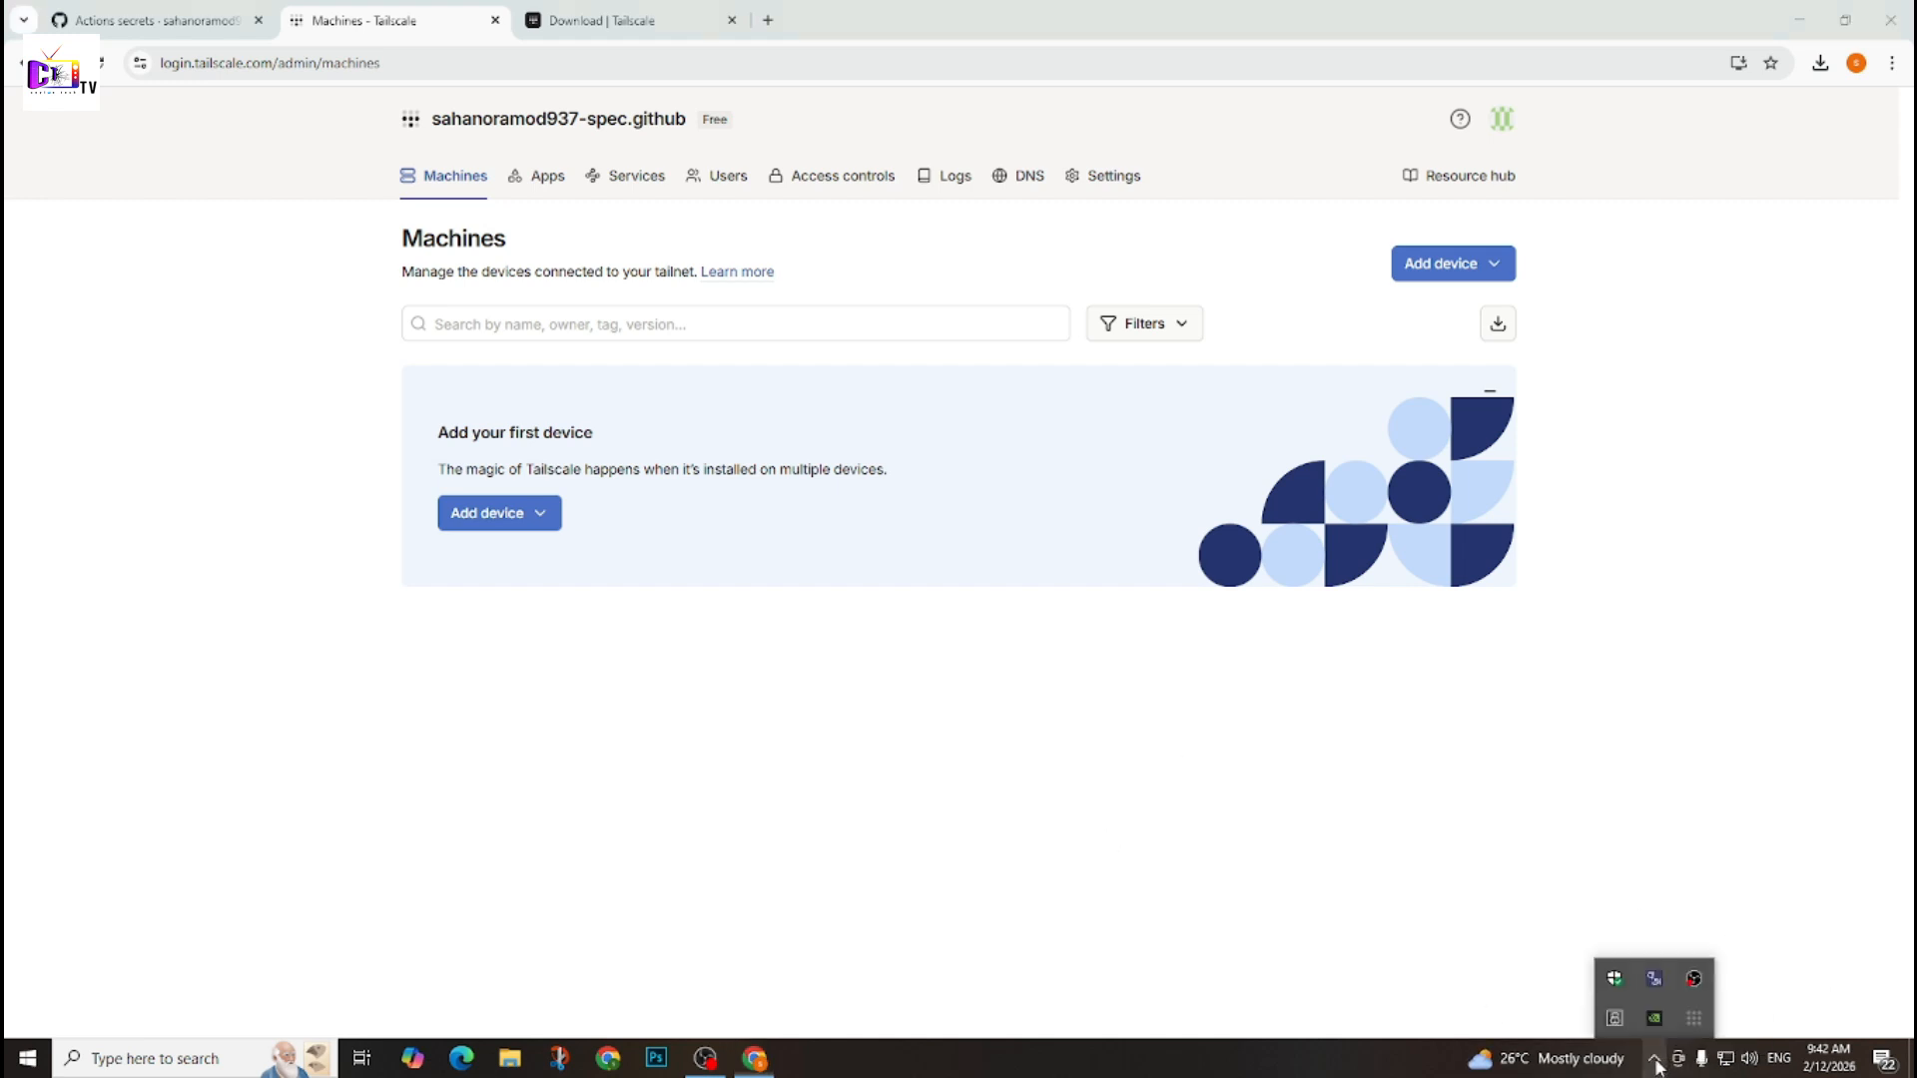
click(1695, 1021)
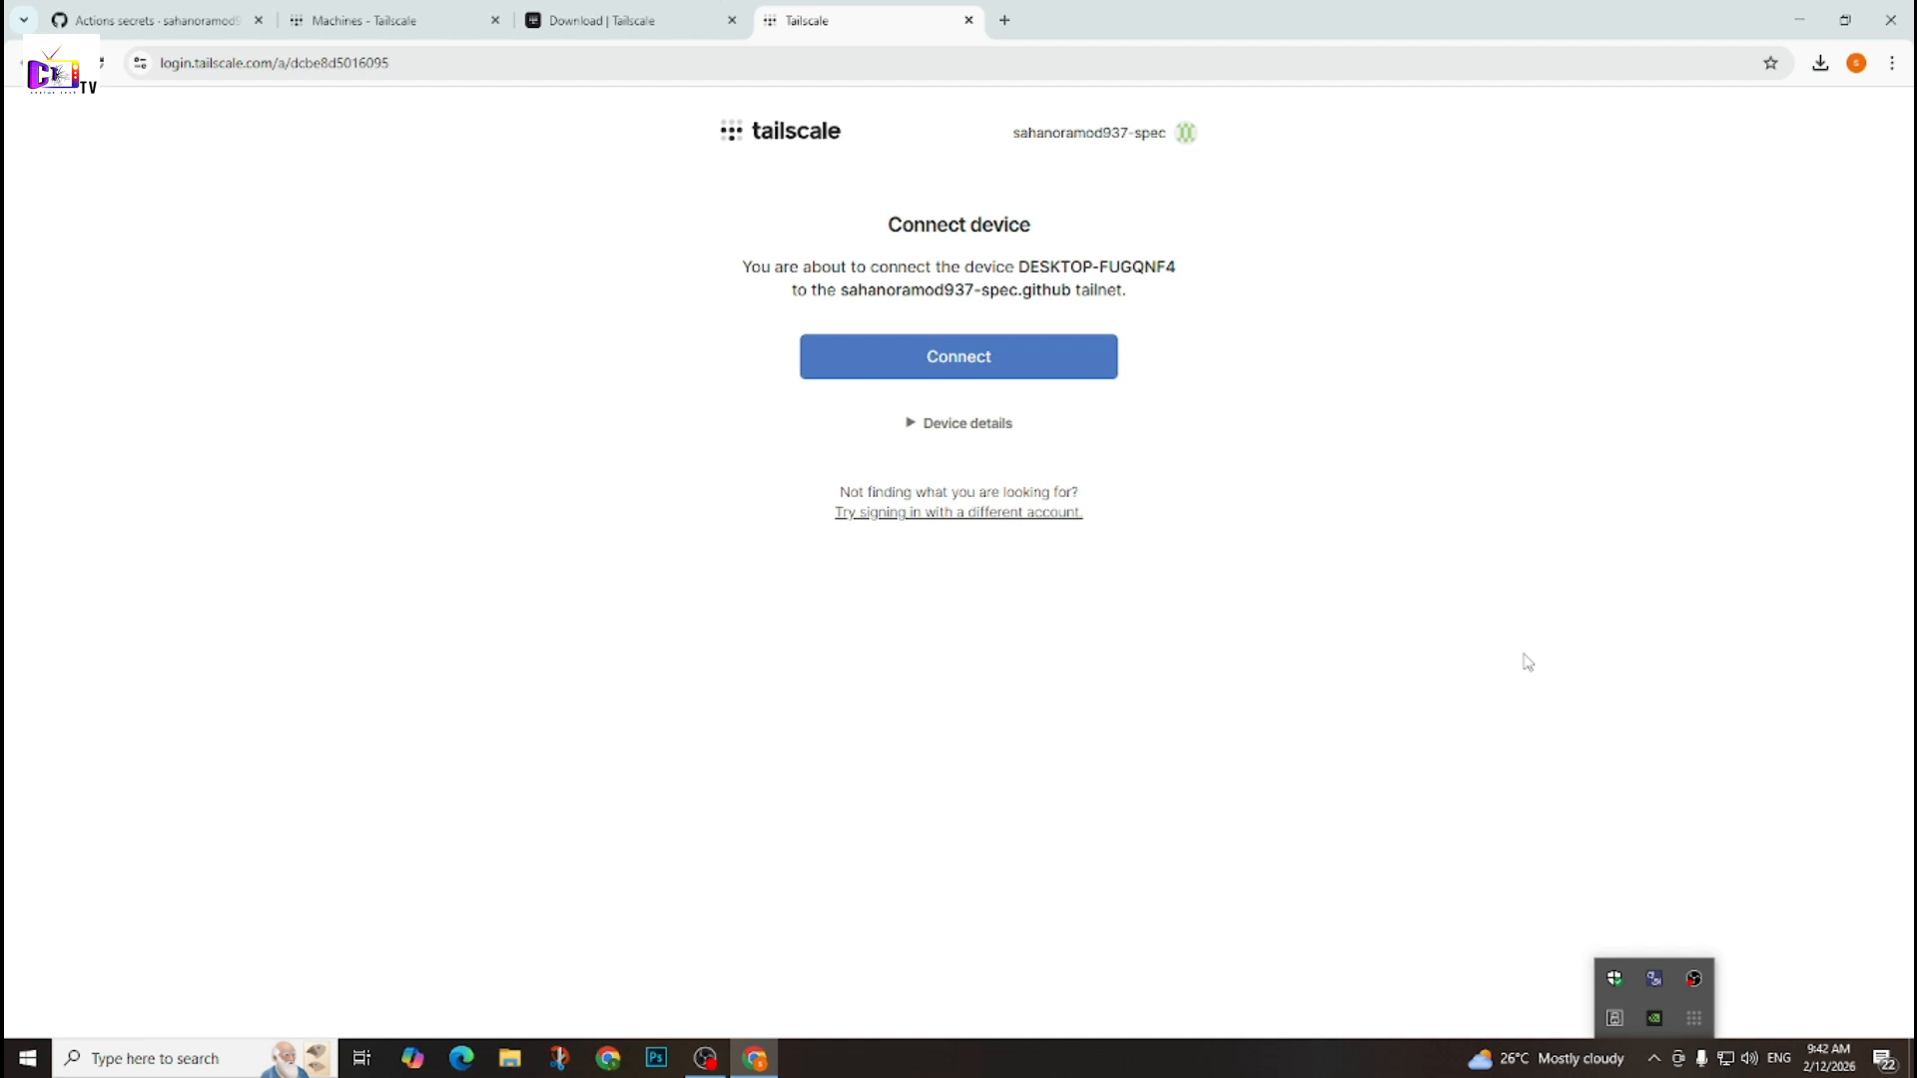
click(1309, 686)
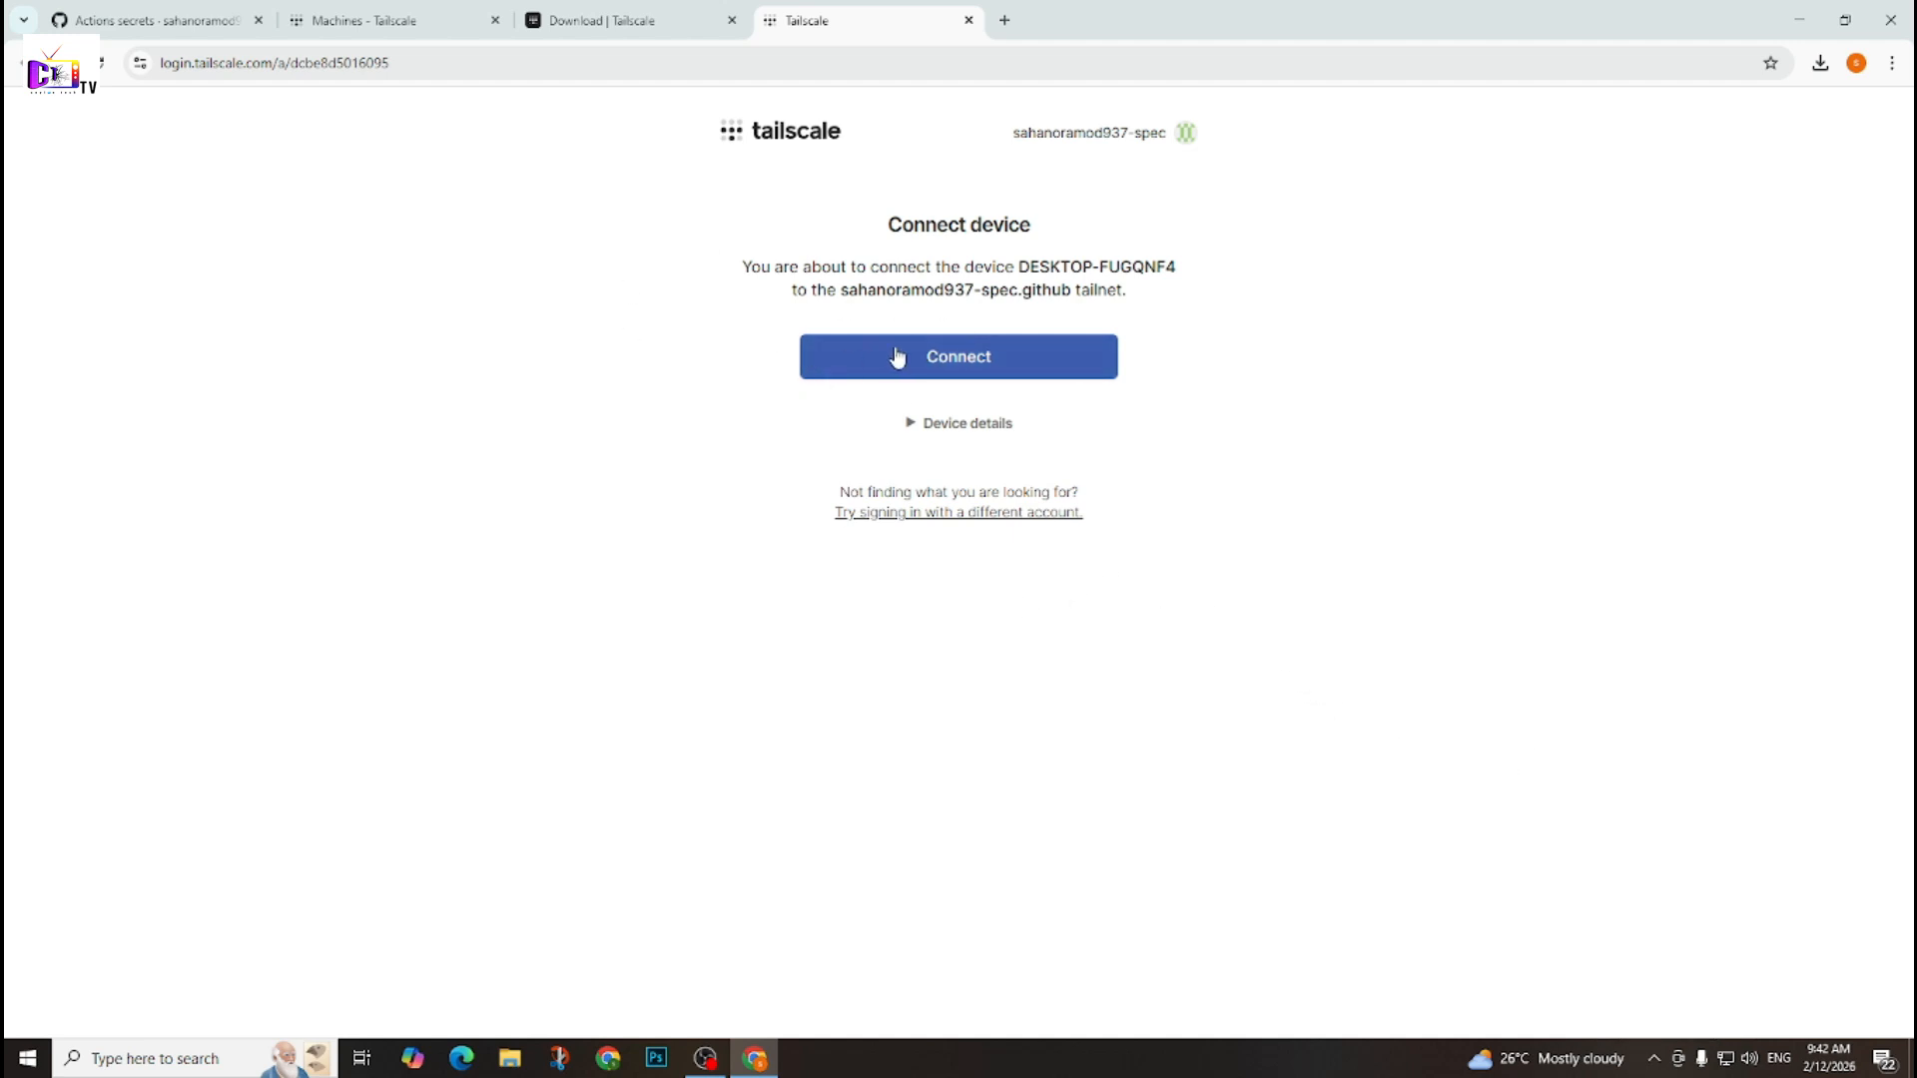
click(979, 374)
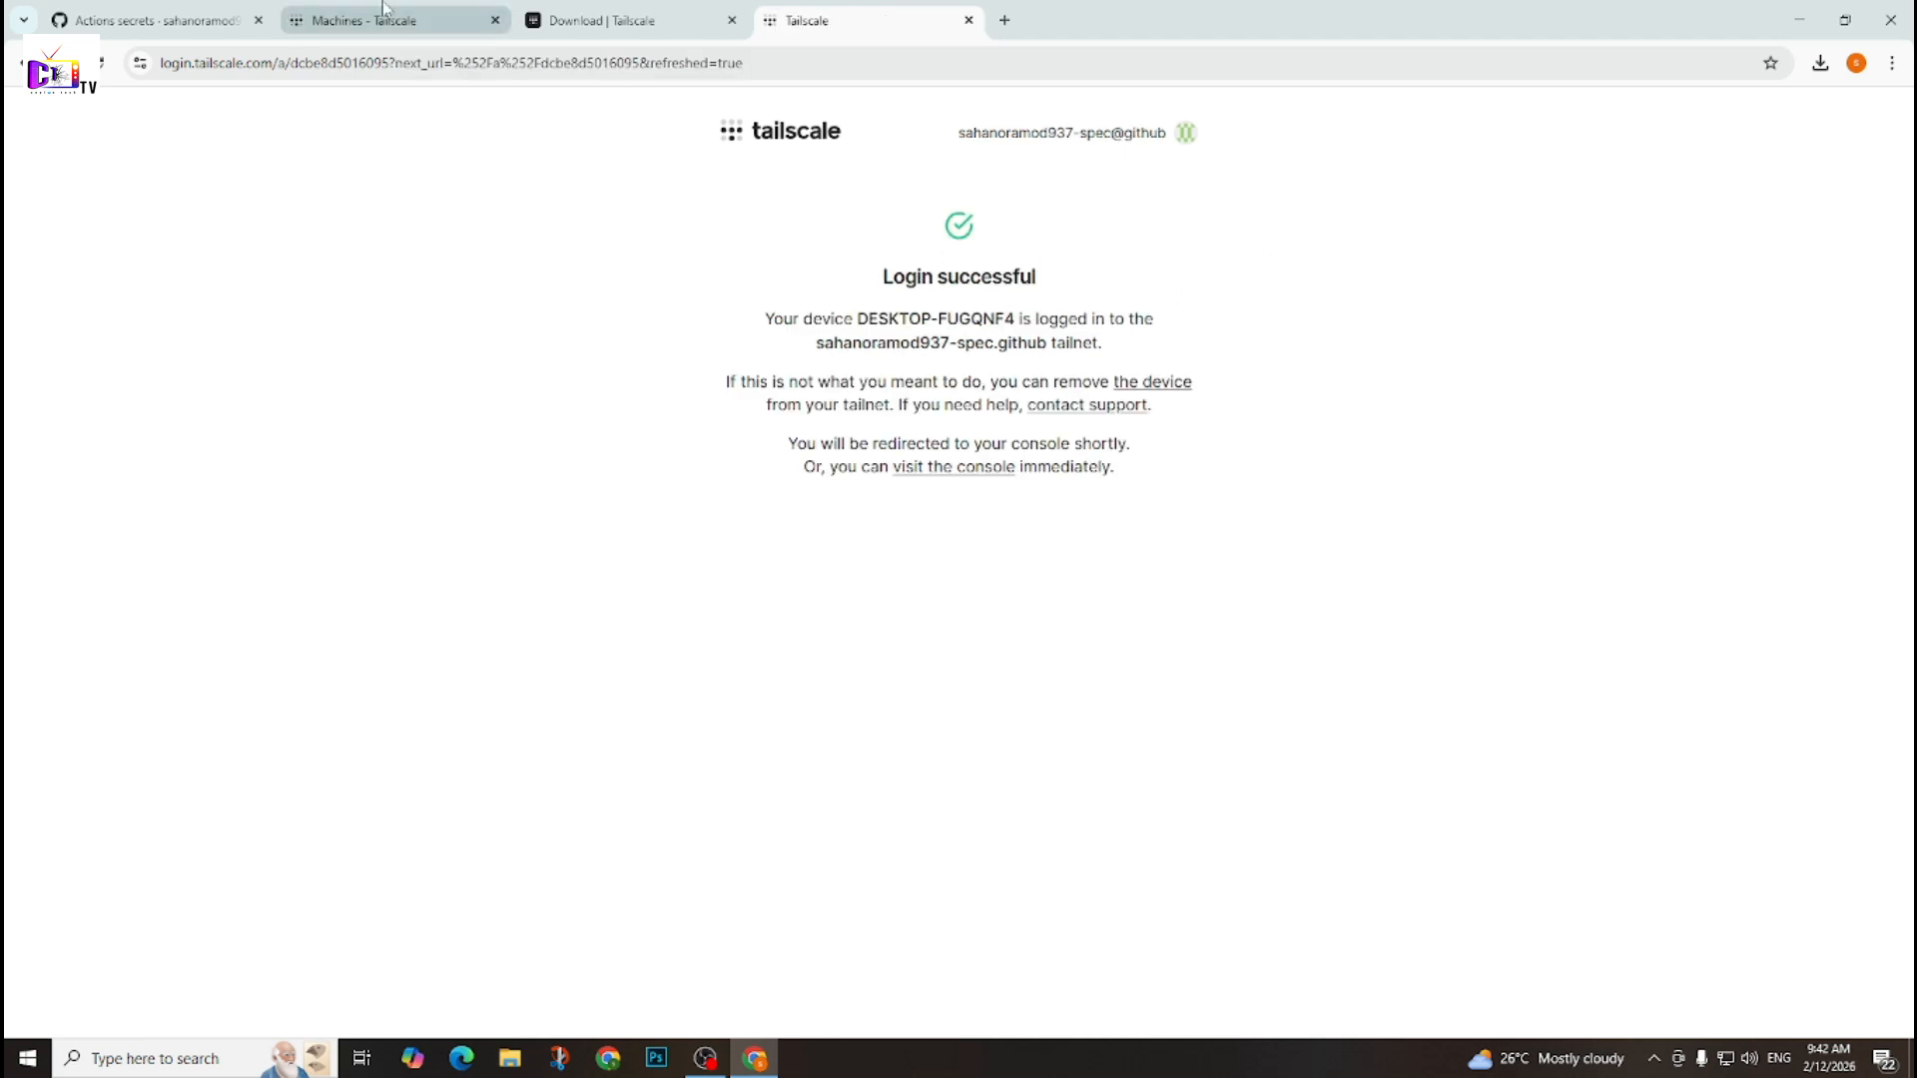
Generate a single-use Tailscale auth key with the default 90-day expiration in the tailnet's key settings and copy it.
click(348, 24)
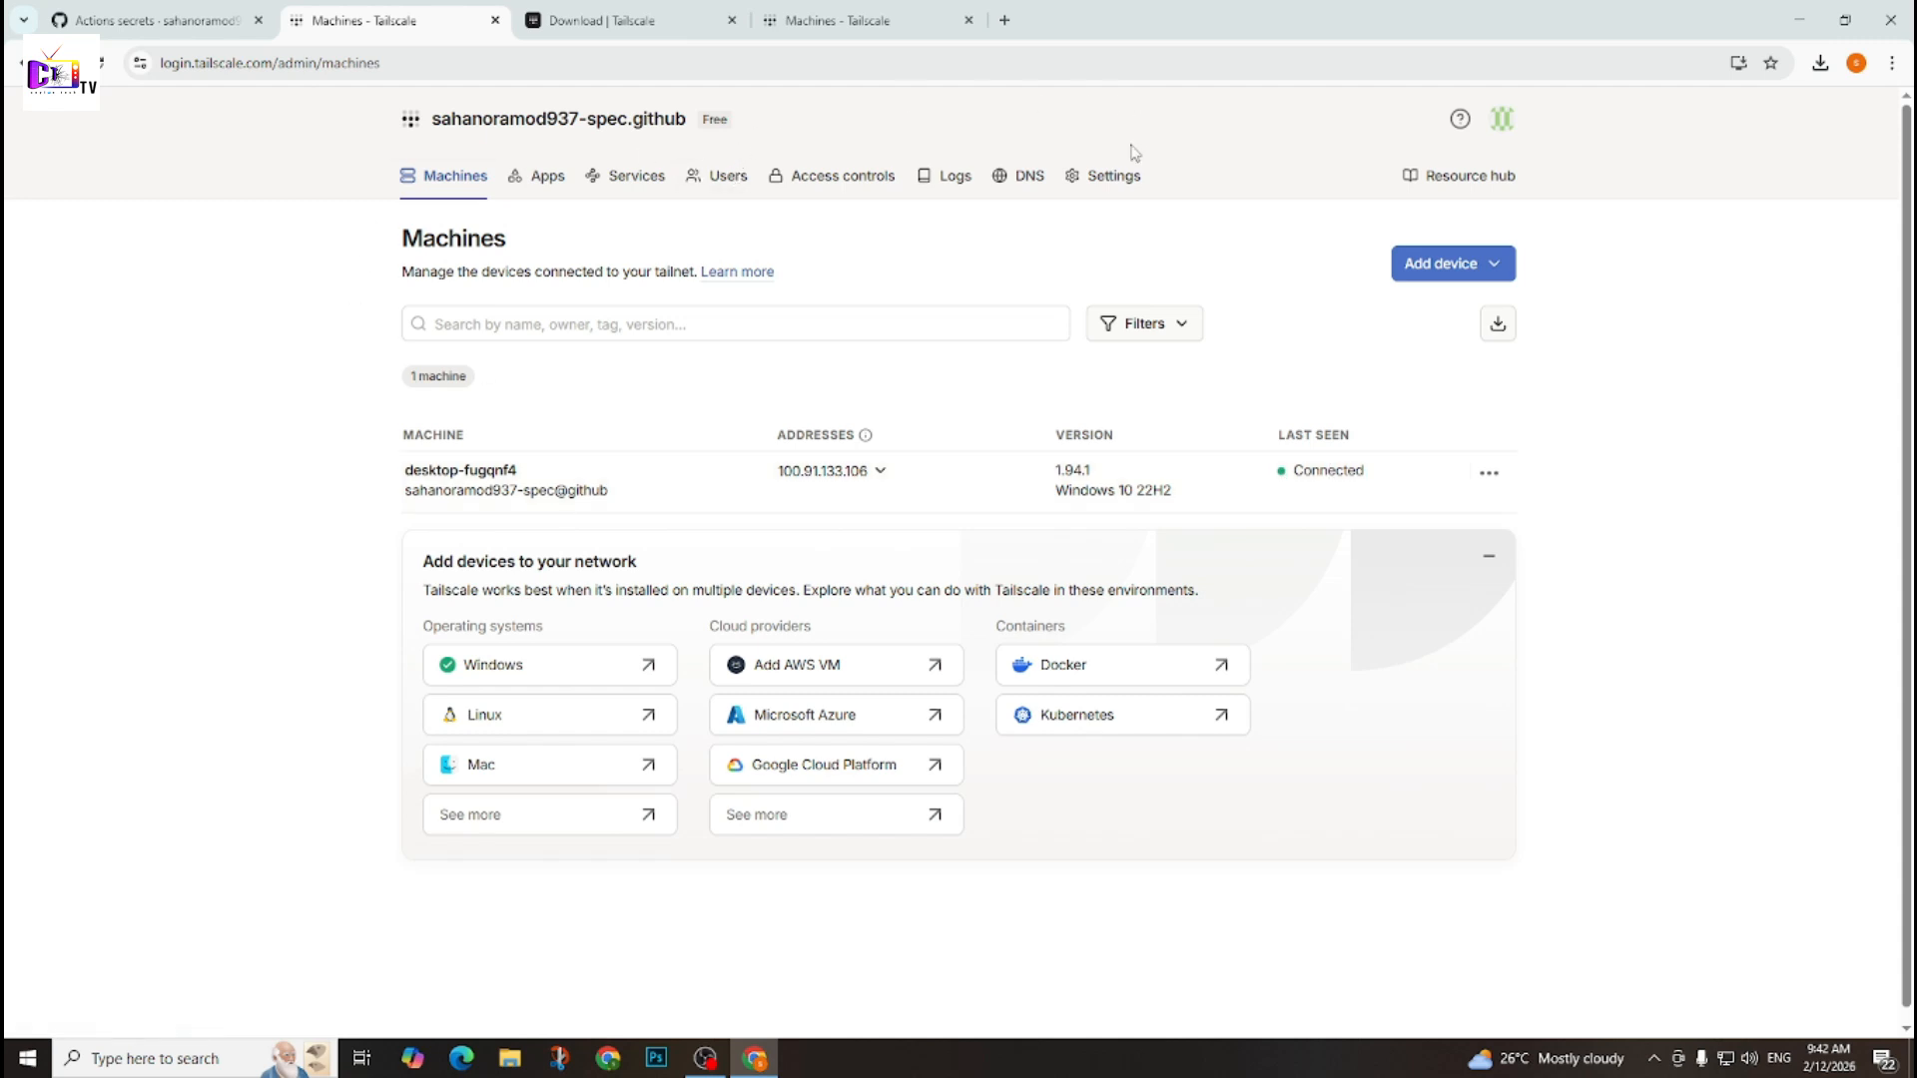
click(1115, 178)
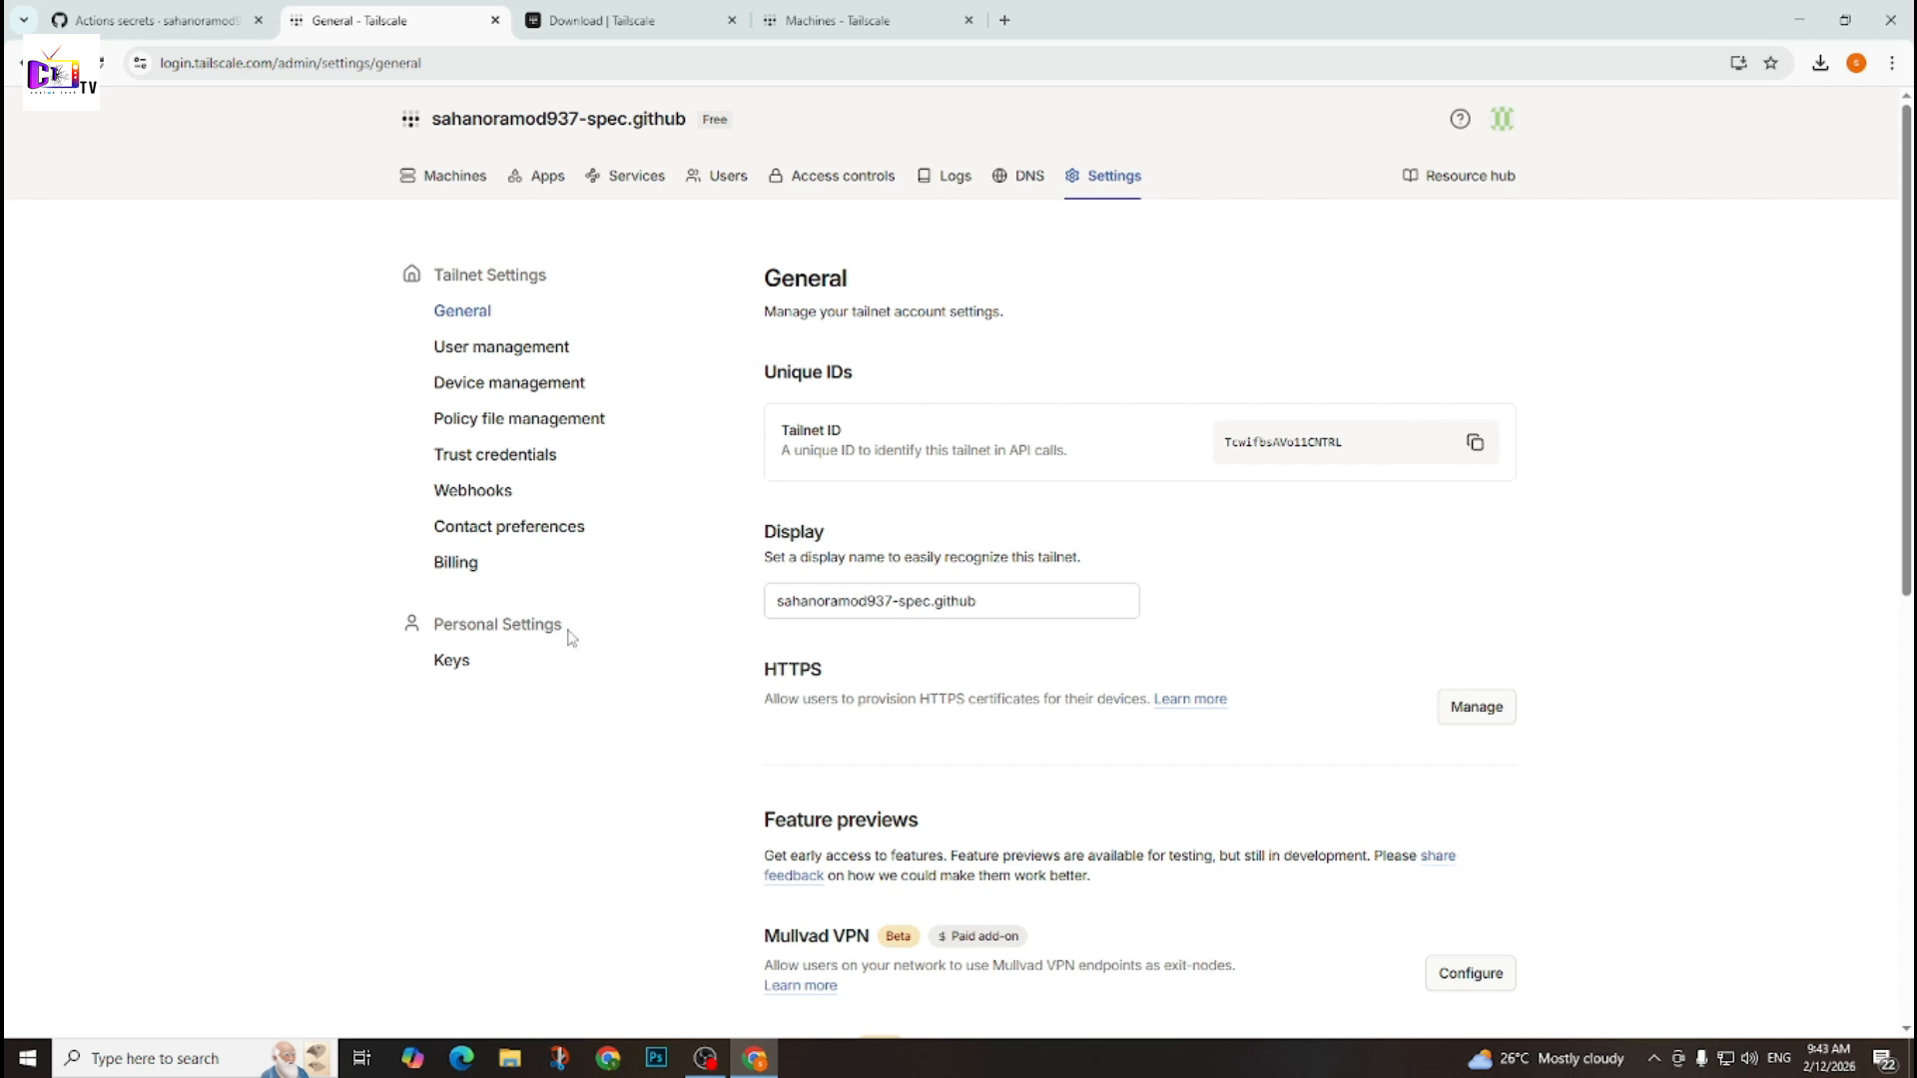
click(489, 671)
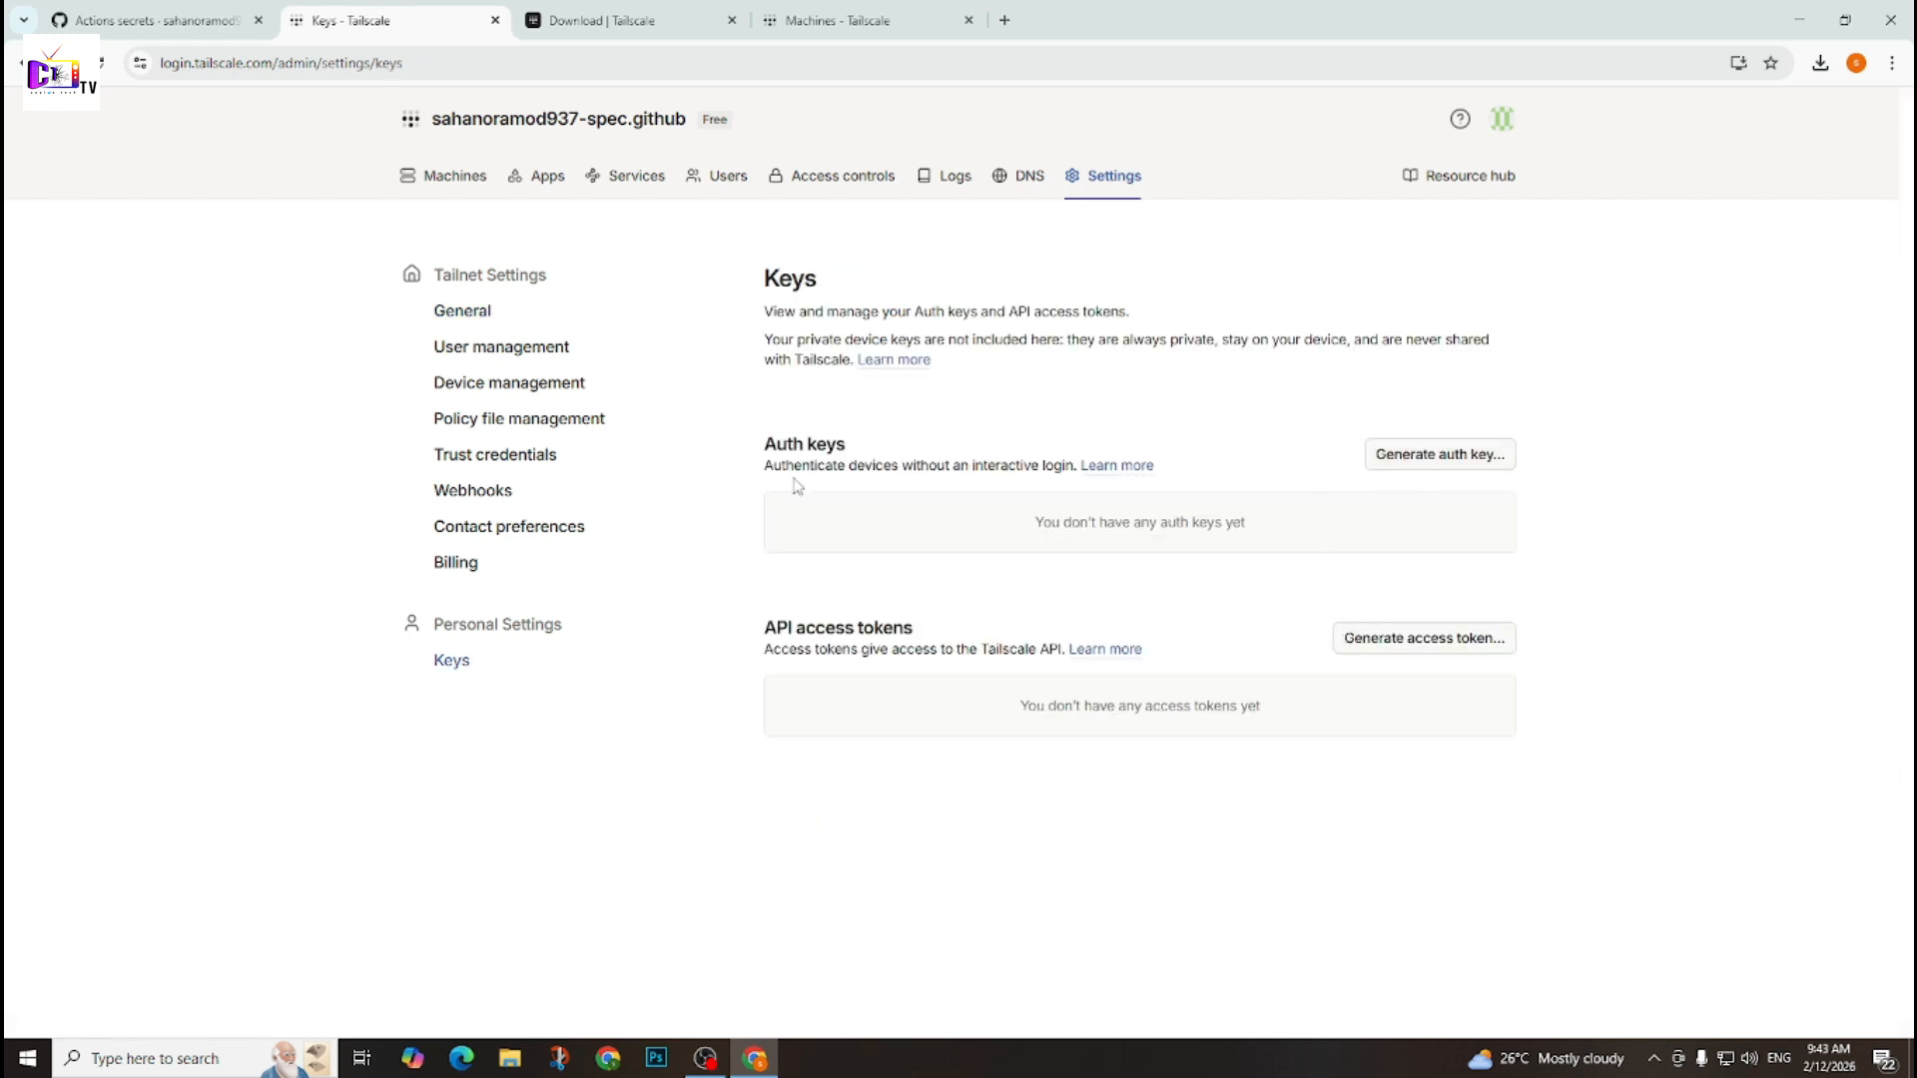
click(1432, 457)
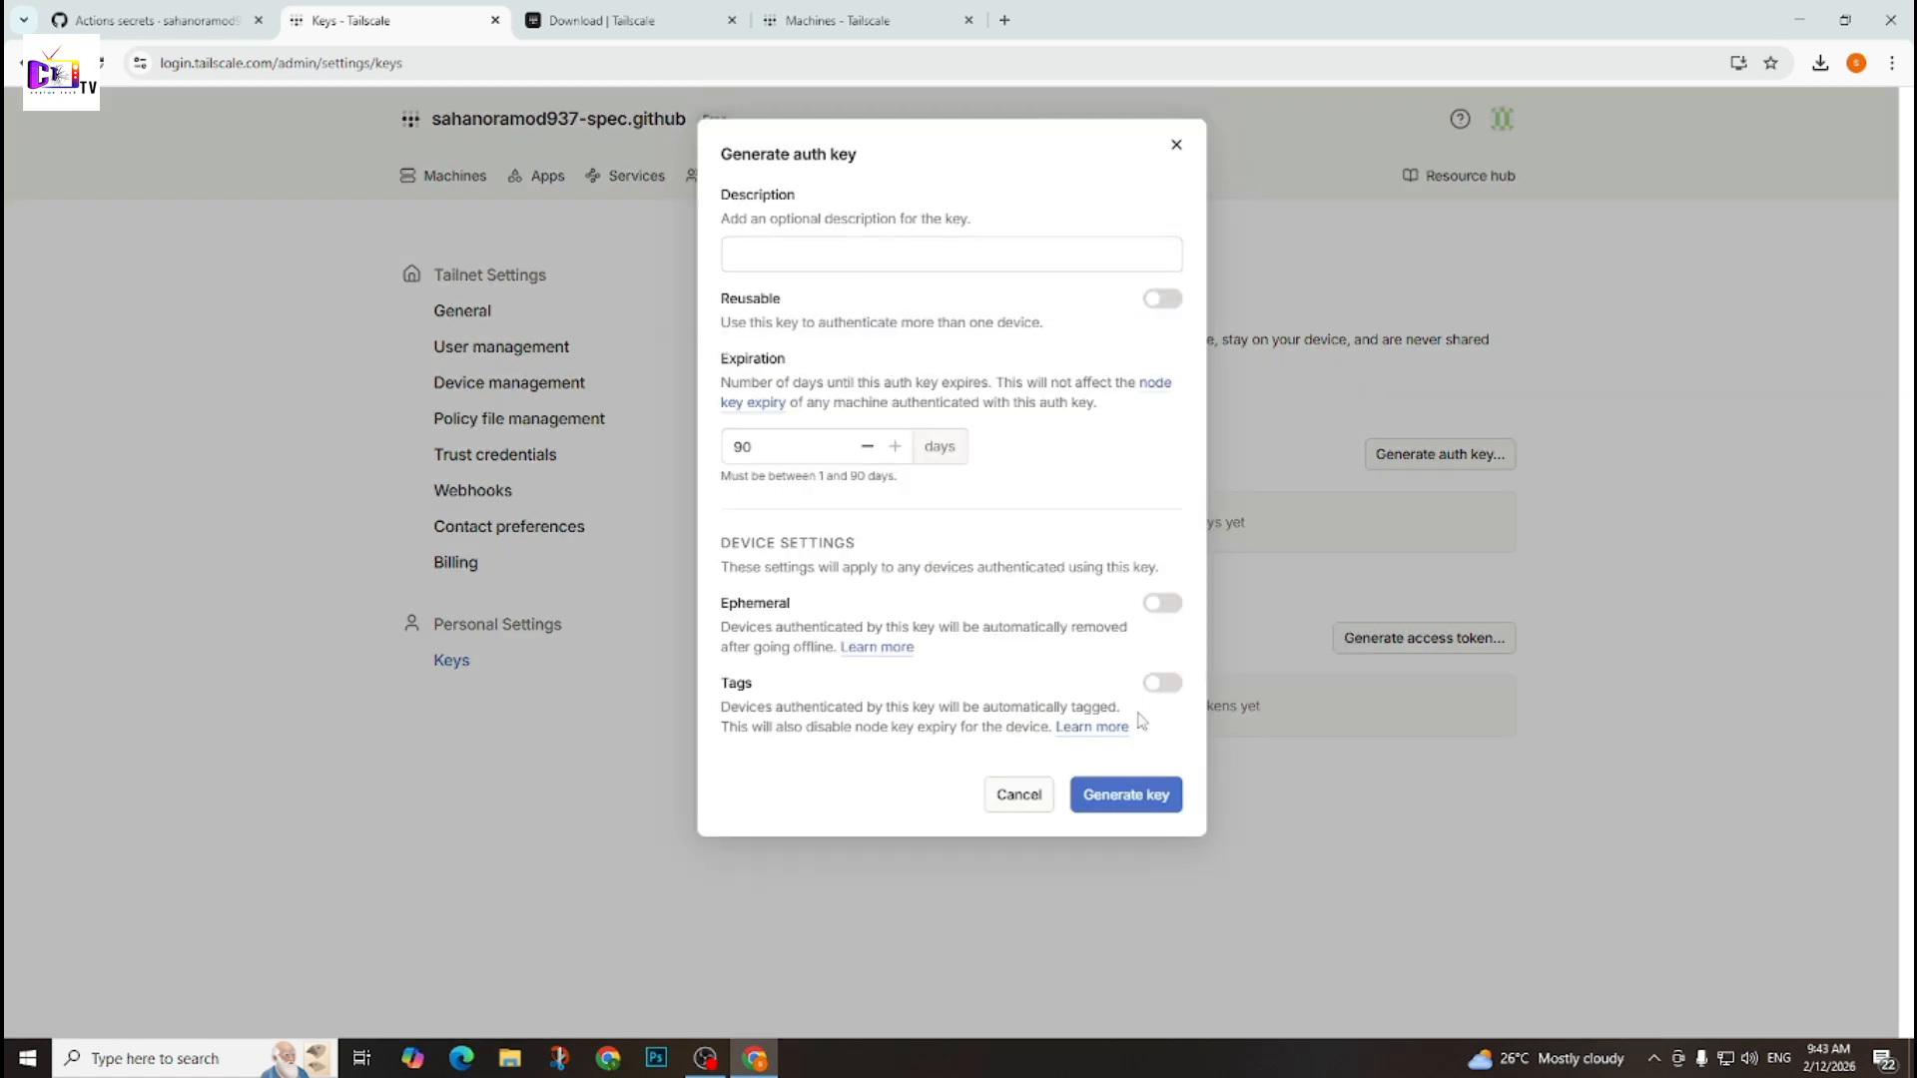
click(1153, 809)
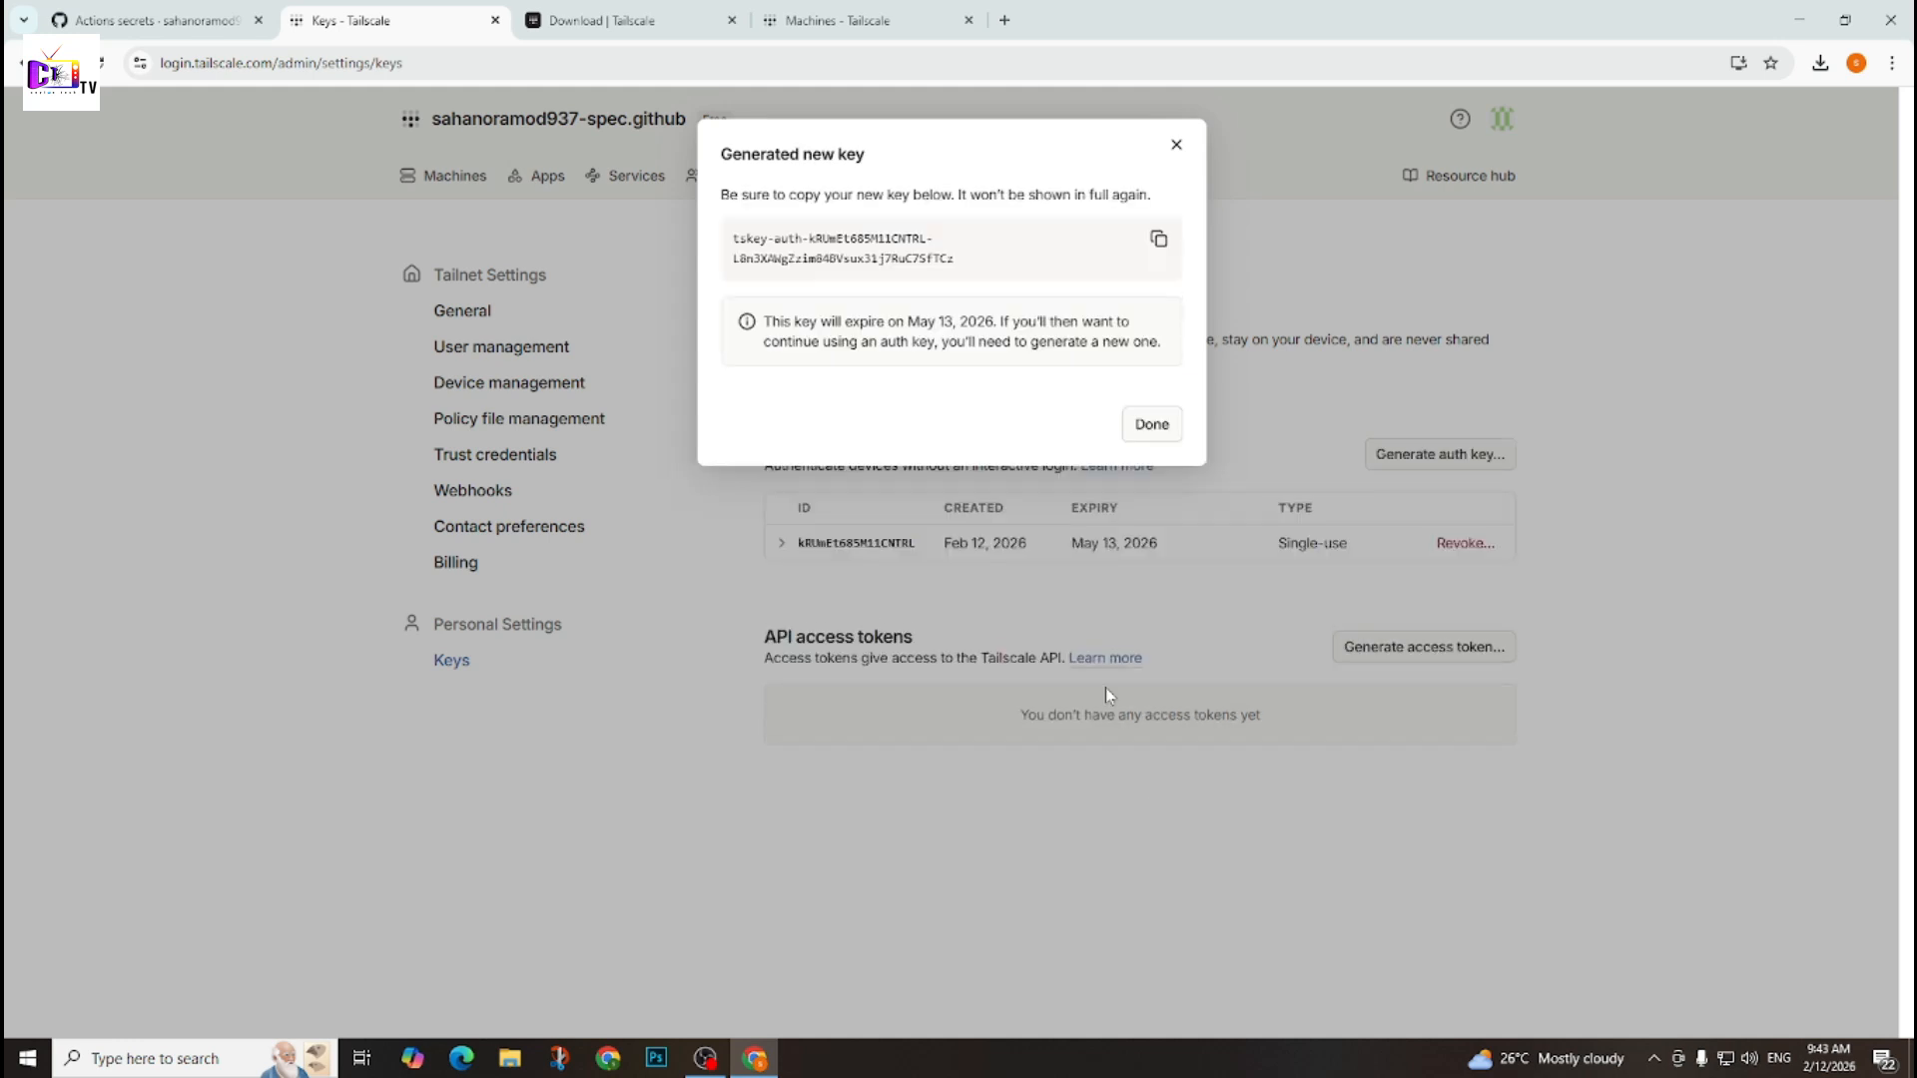
drag(1026, 267, 714, 243)
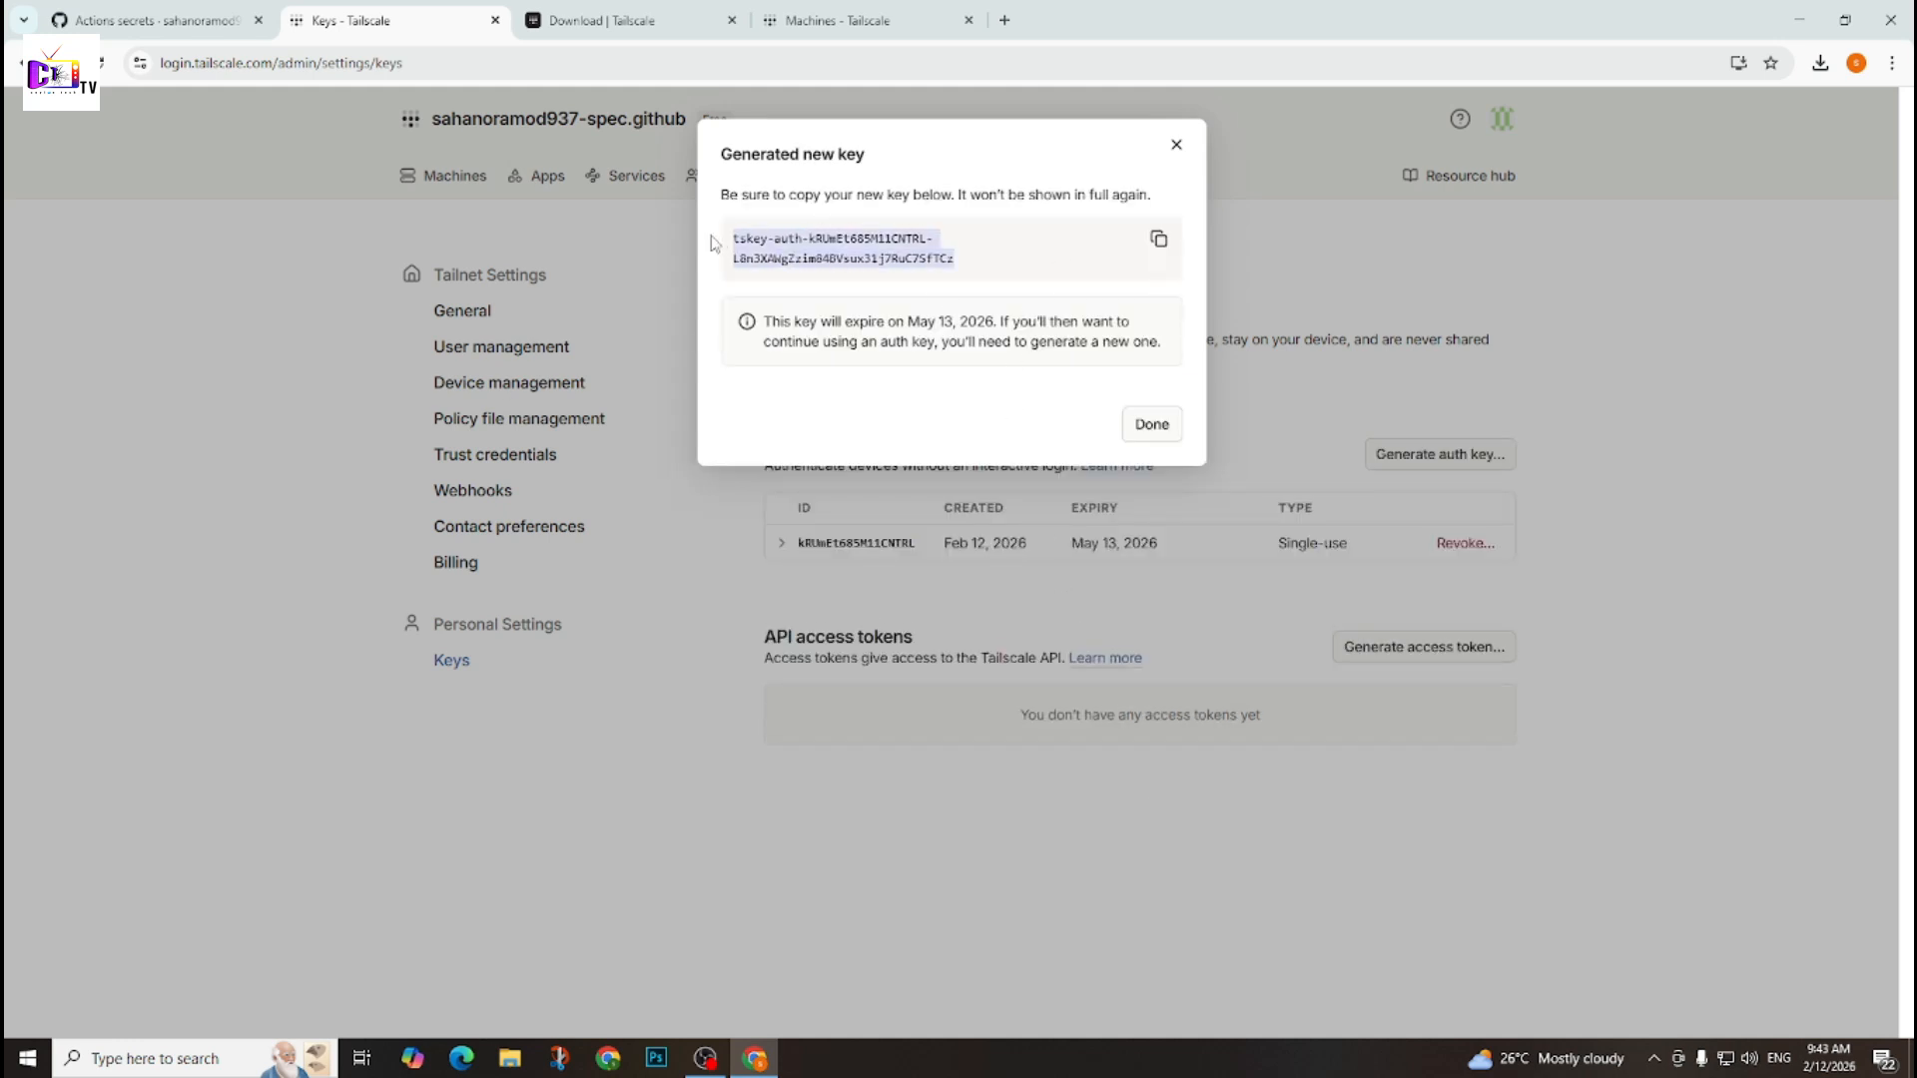
click(1159, 239)
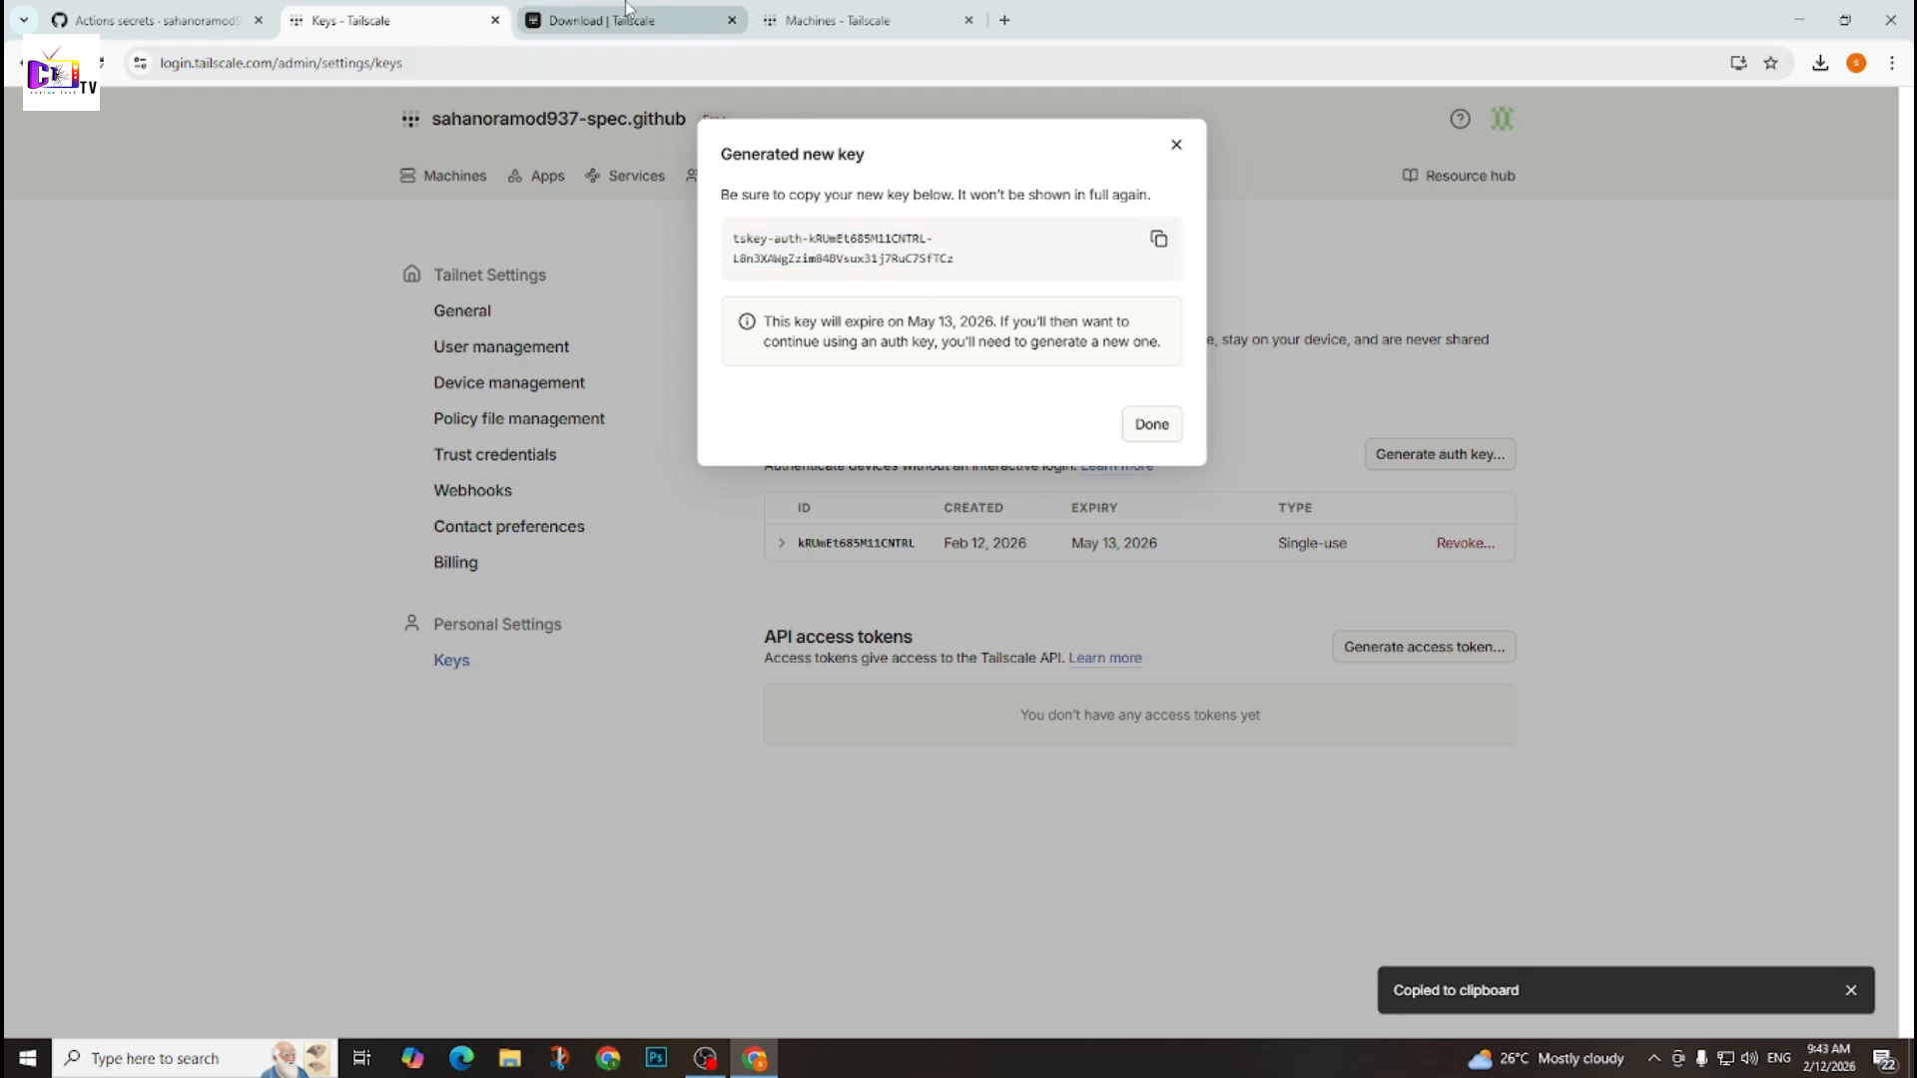
Start a new Actions repository secret for MYPRivateVPS on GitHub and paste the copied Tailscale auth key as its value.
click(166, 12)
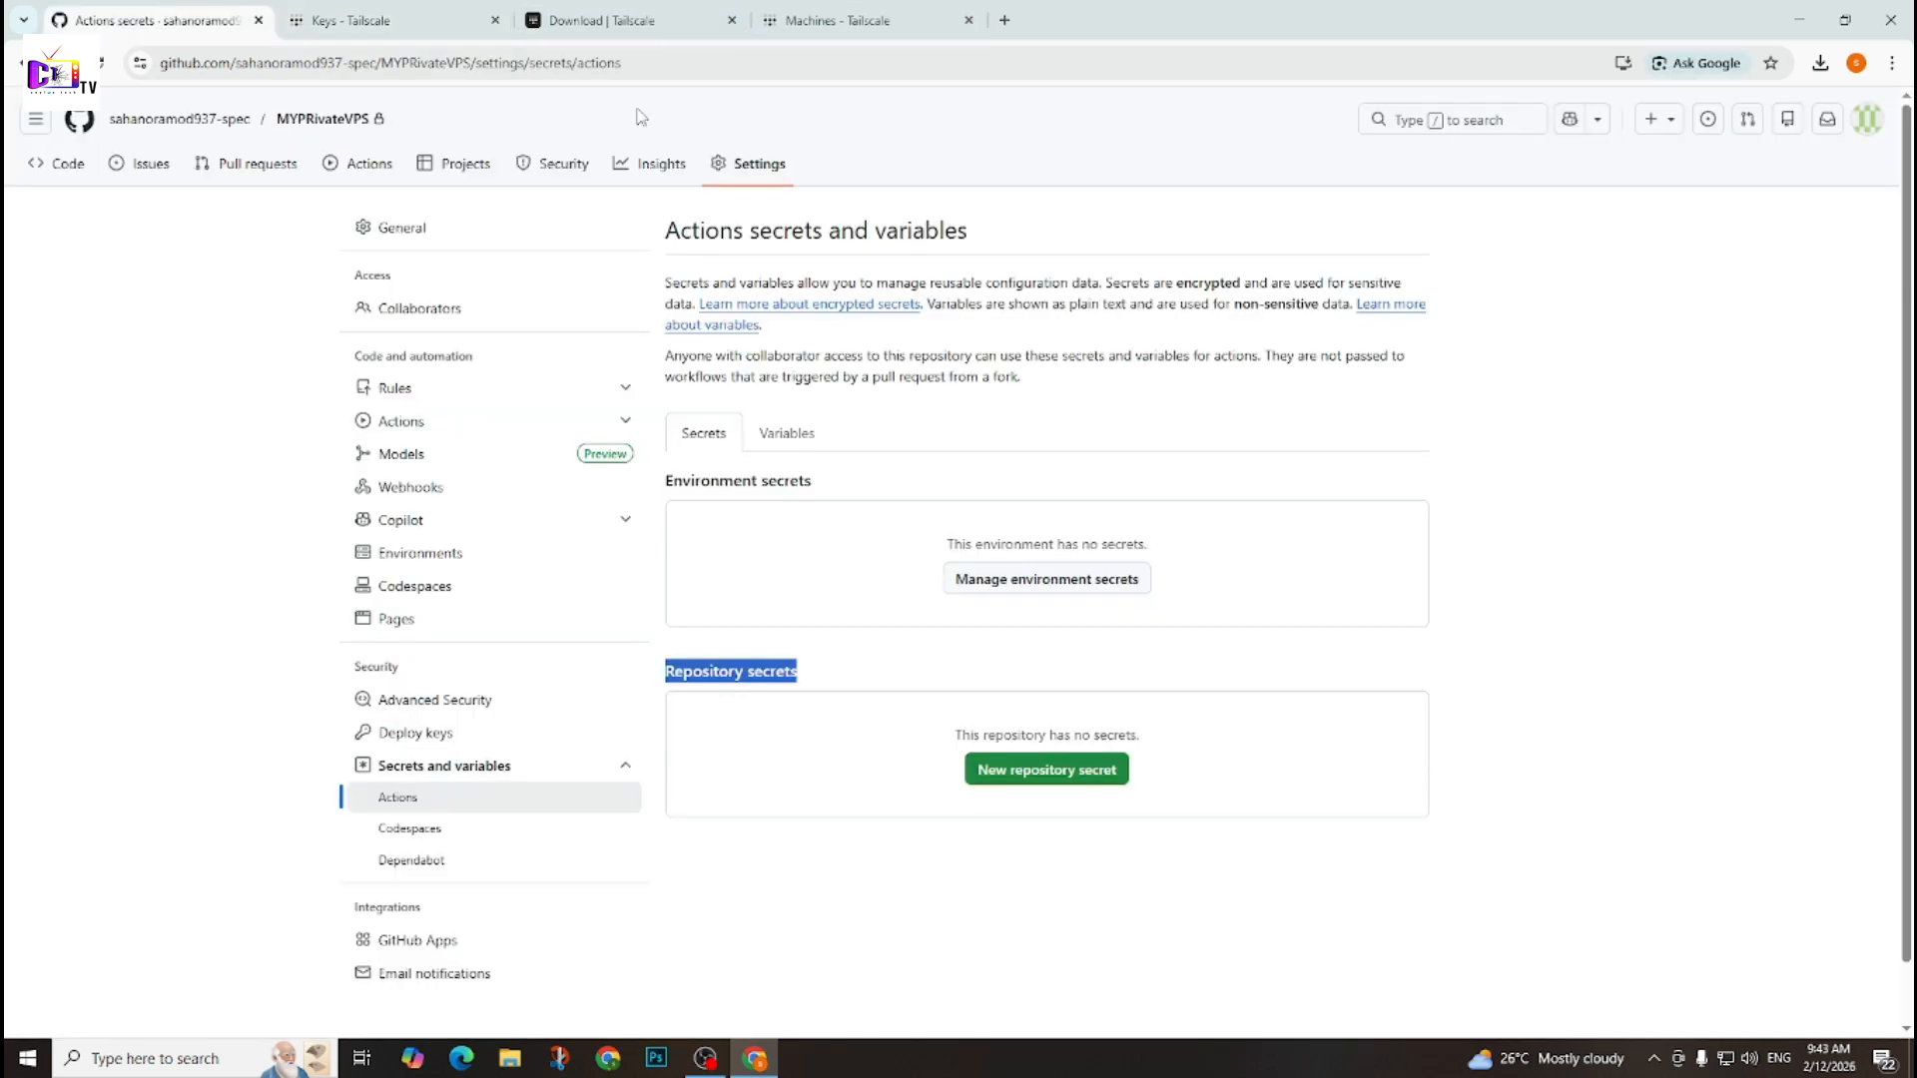
click(1606, 749)
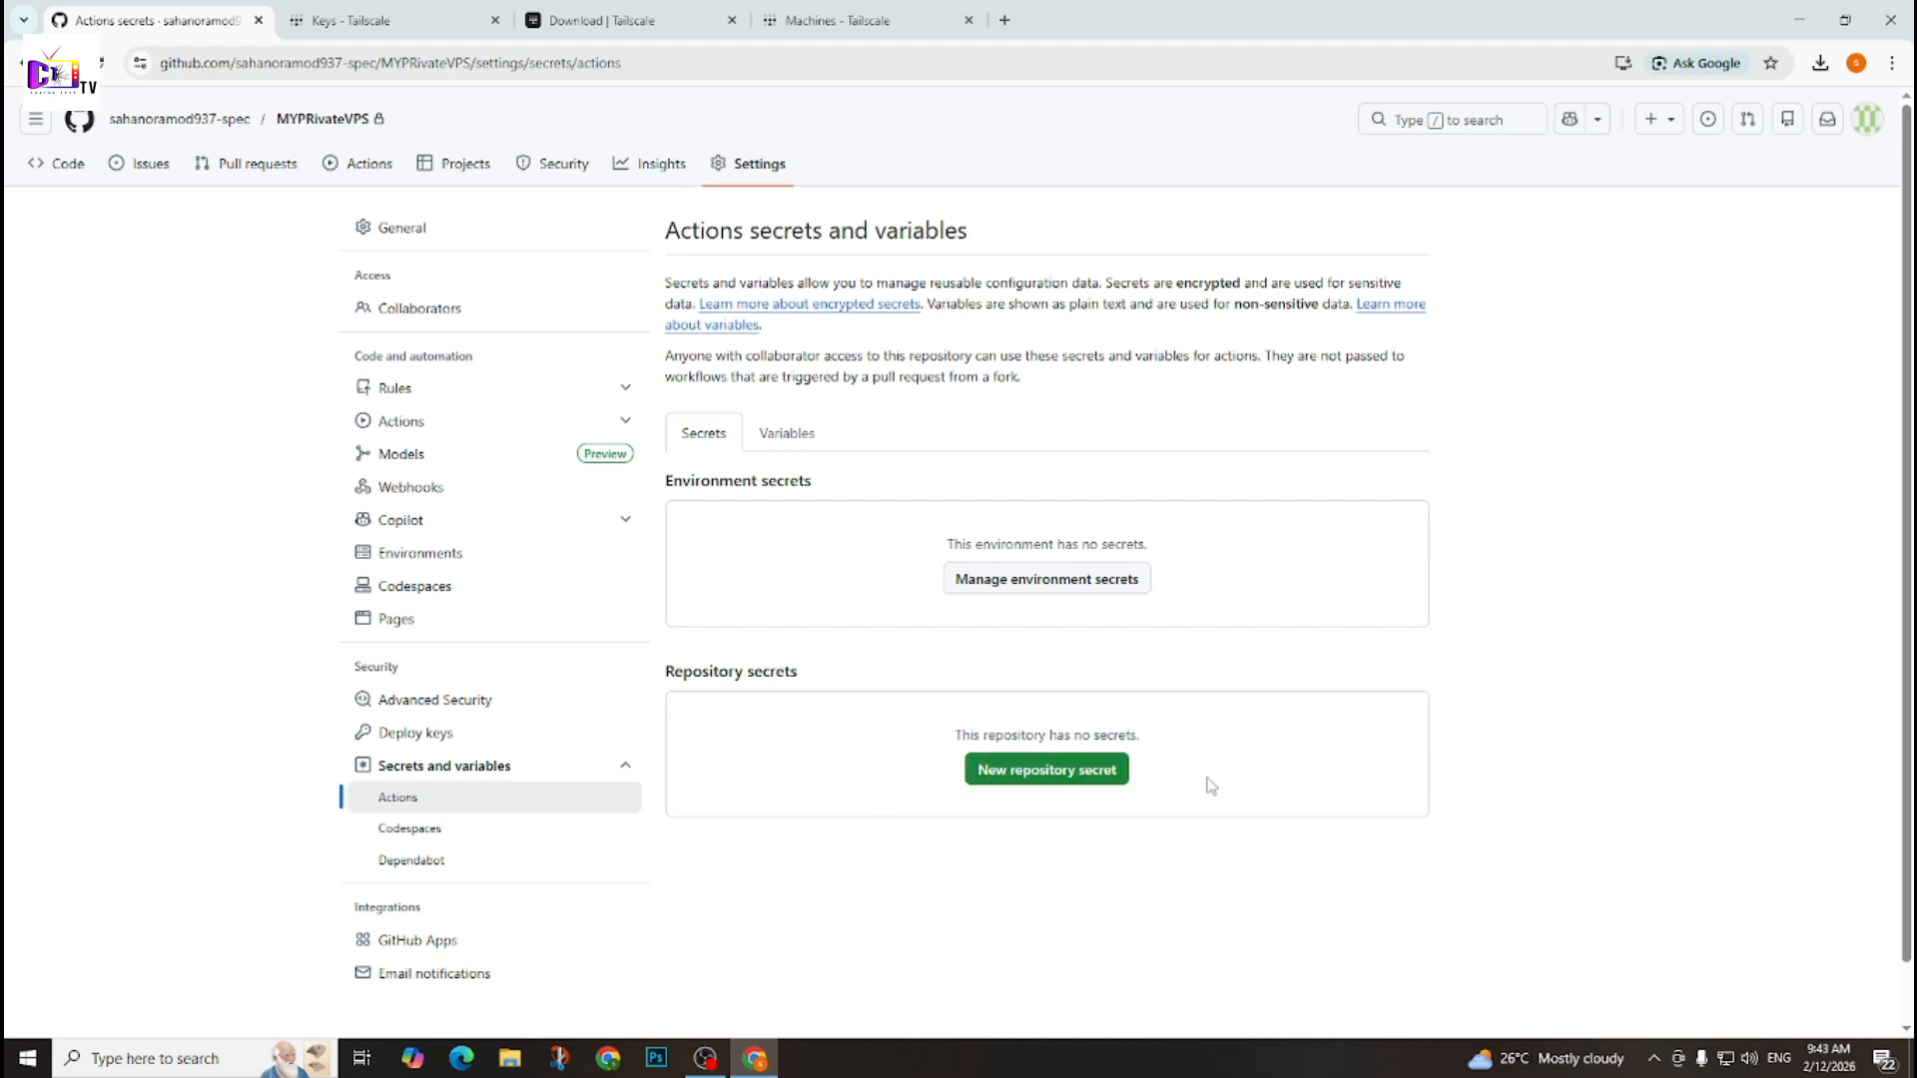
click(1011, 773)
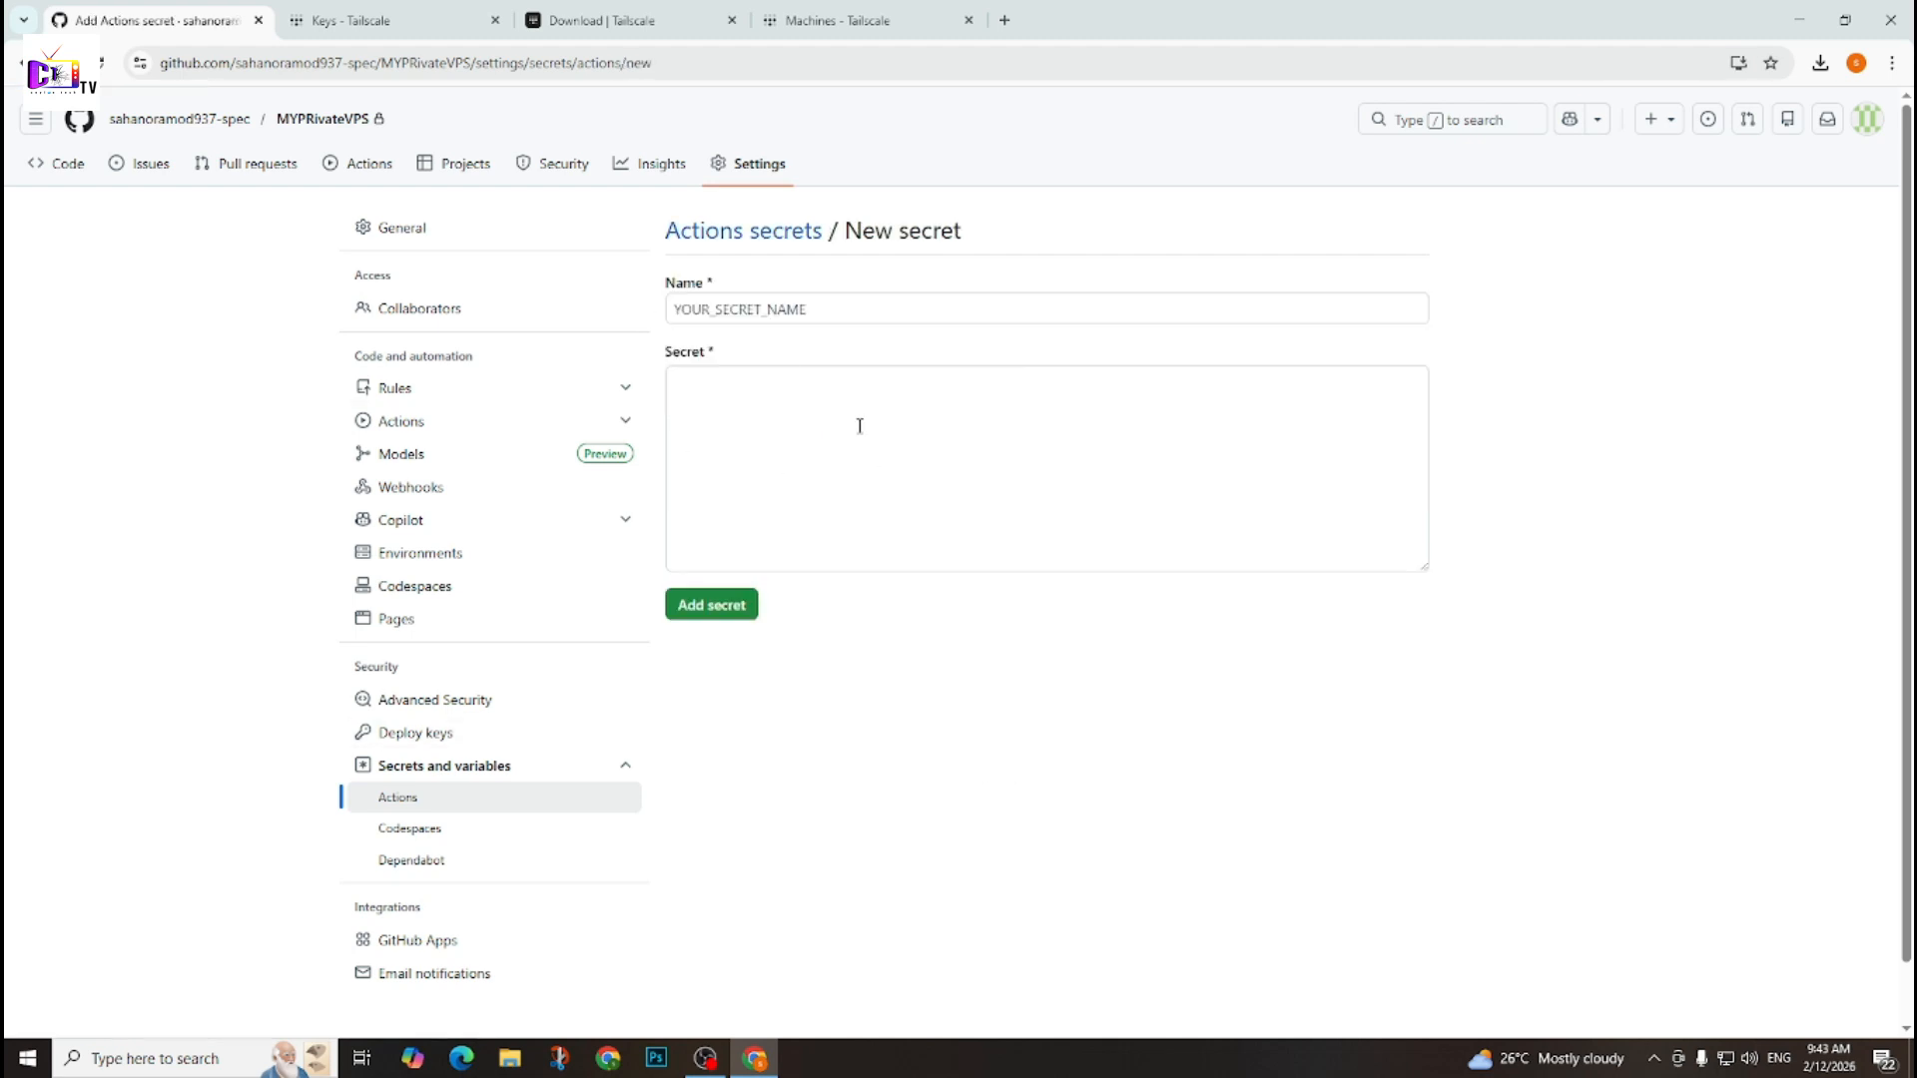
click(796, 423)
key(ctrl+v)
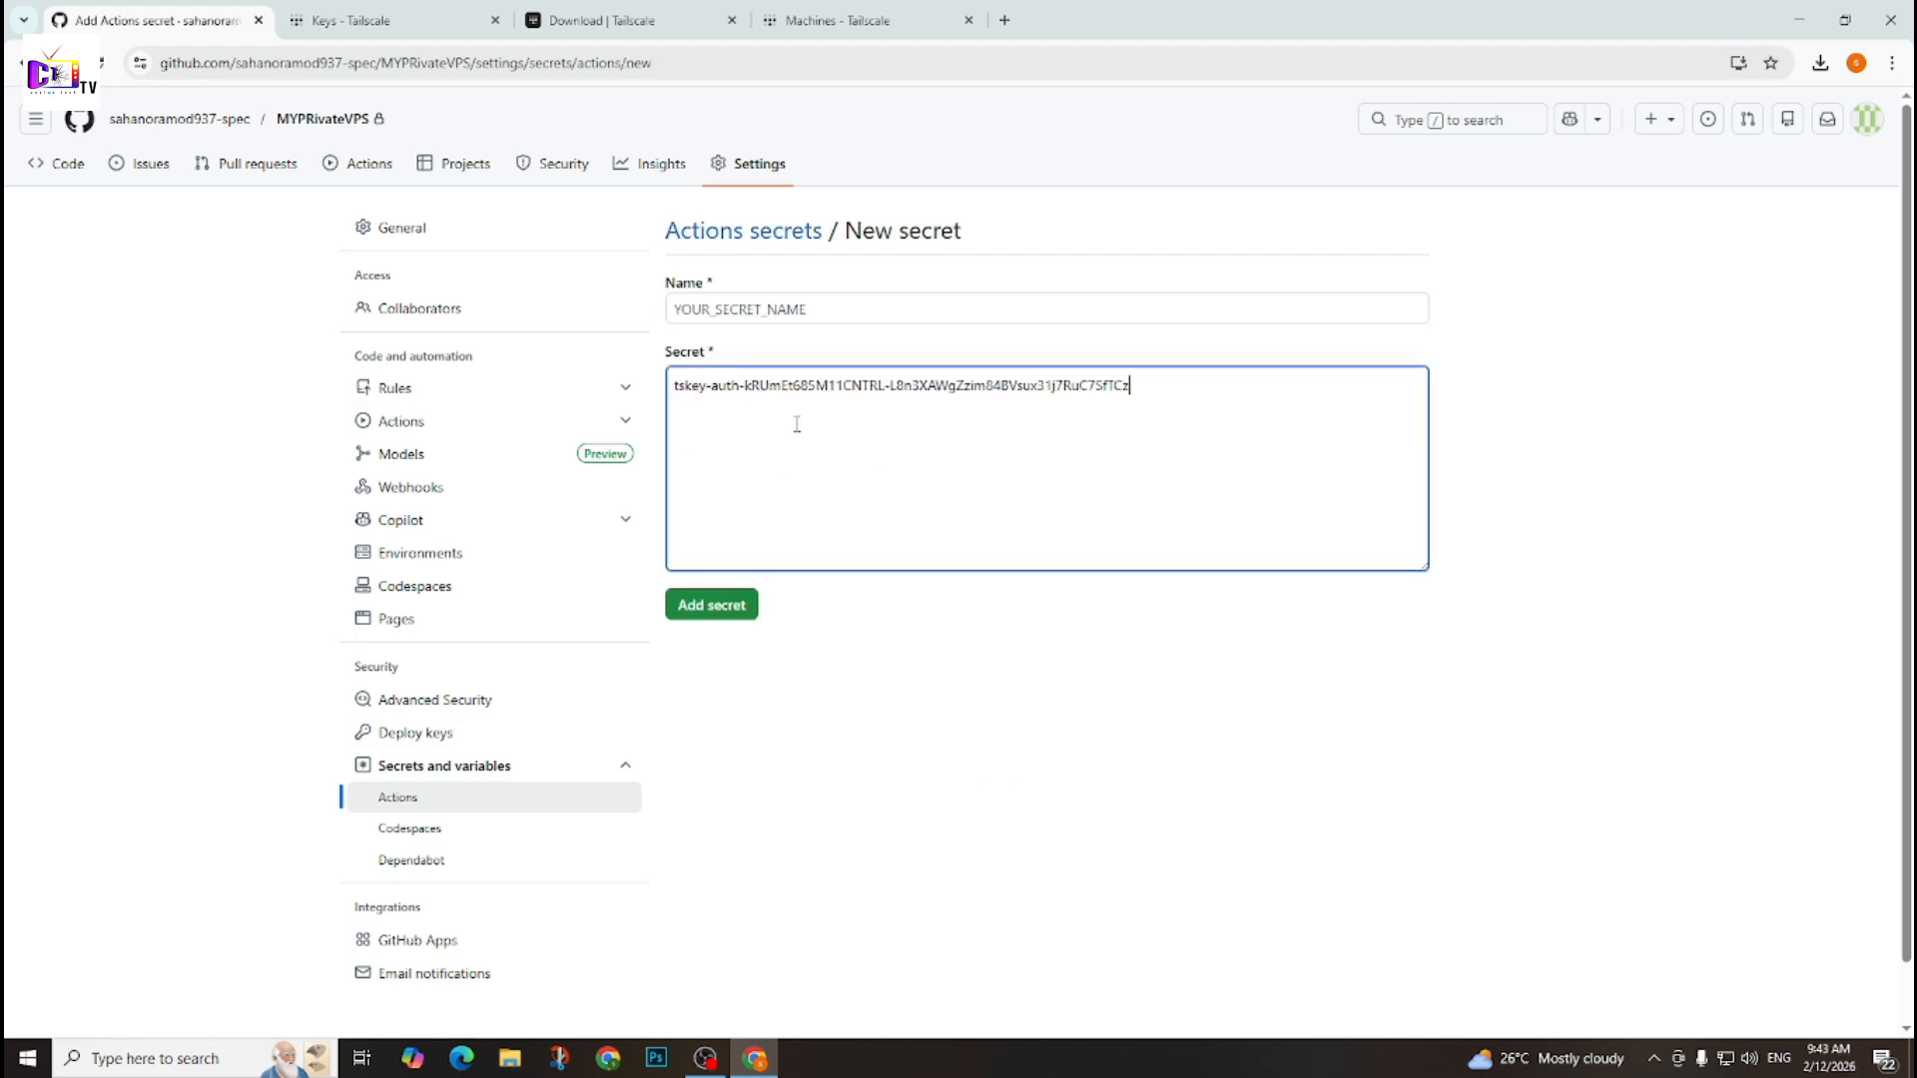
Name the secret TAILSCALE_AUTH_KEY and add it to the repository.
click(763, 313)
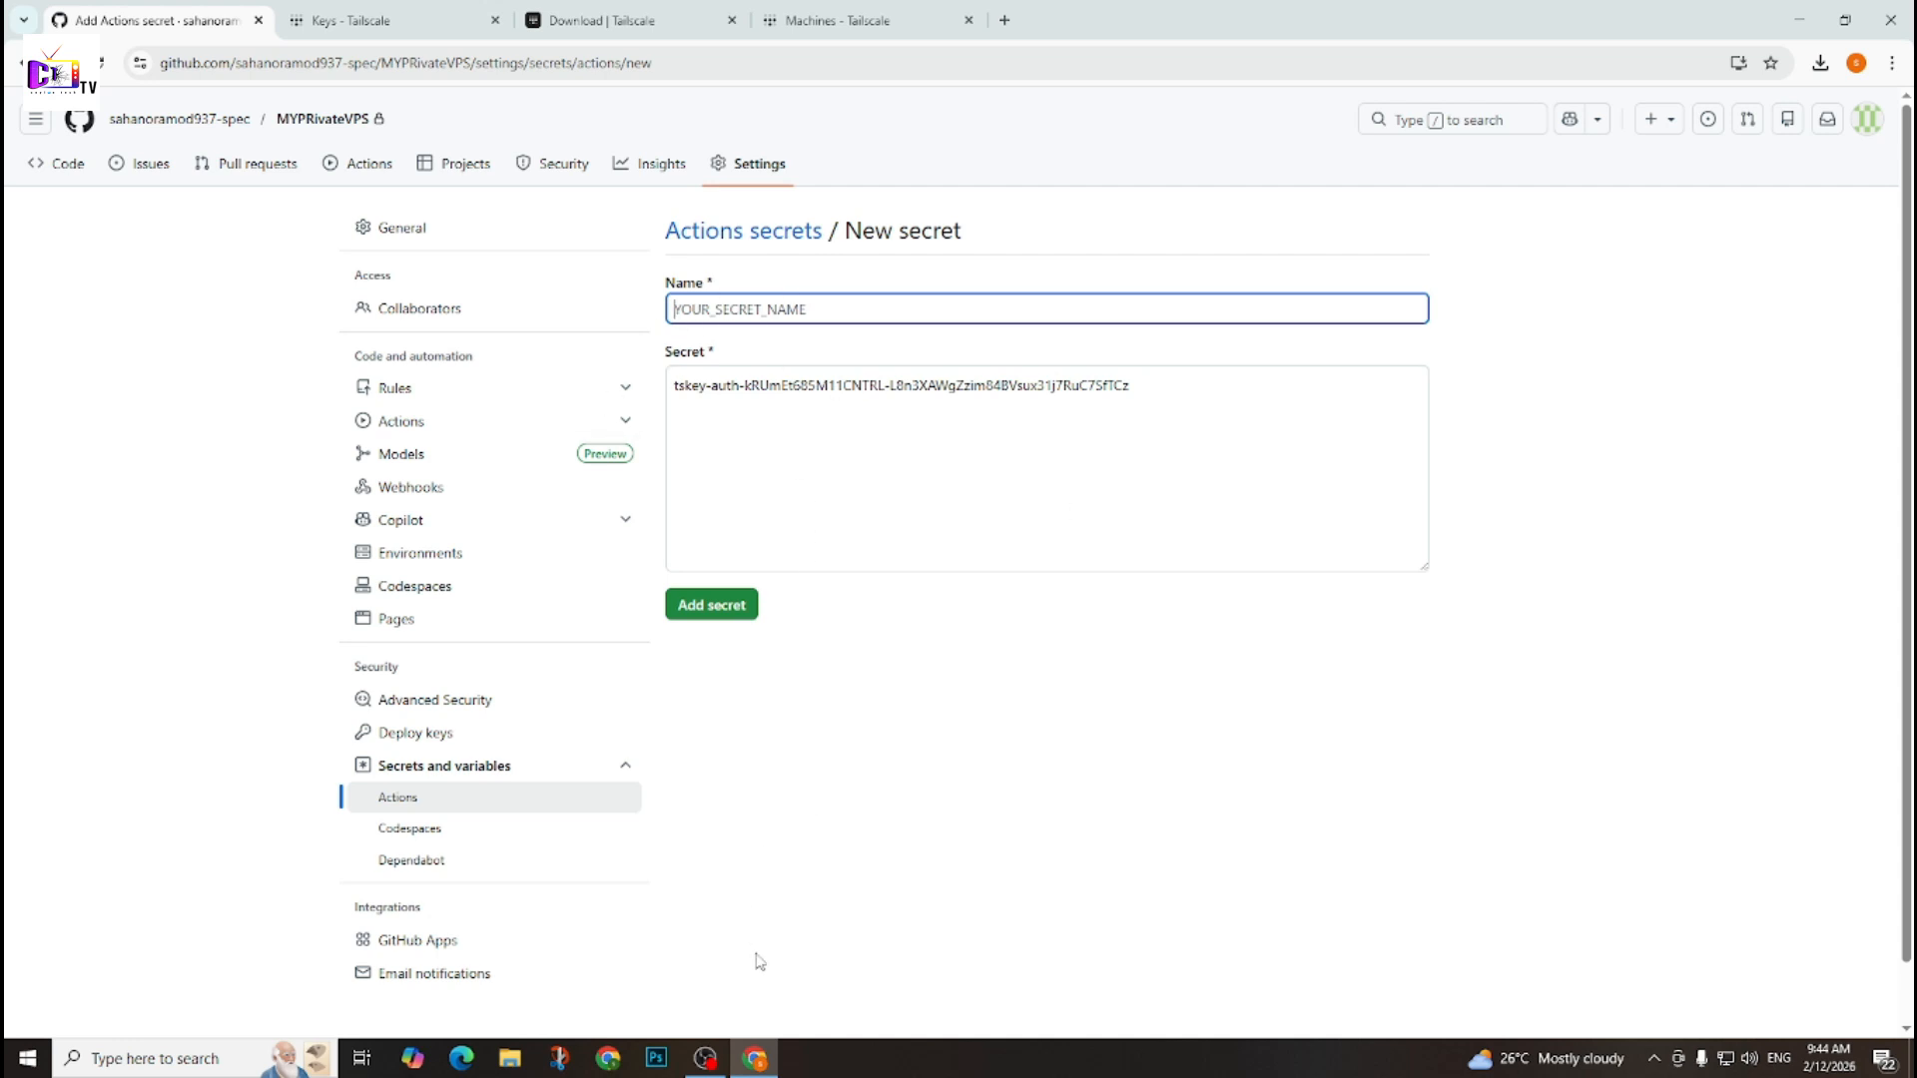
click(731, 292)
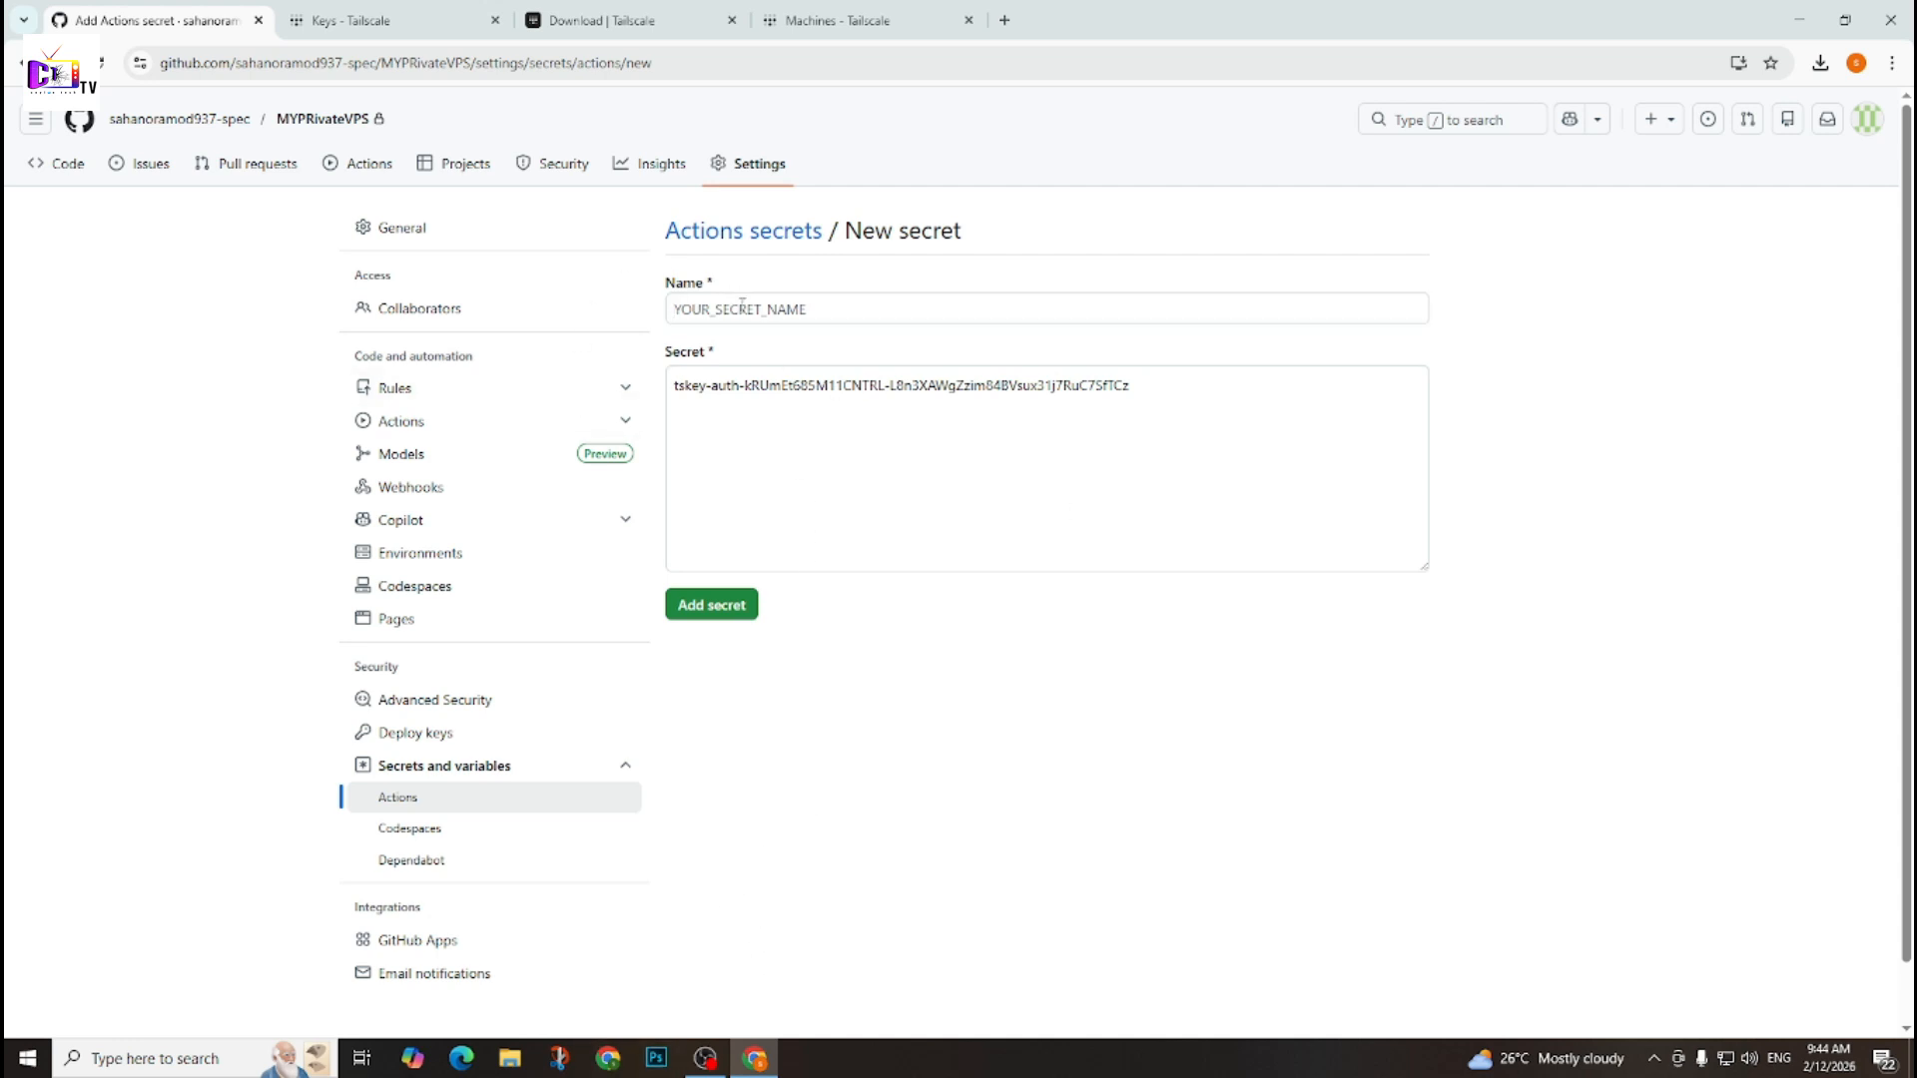
click(742, 309)
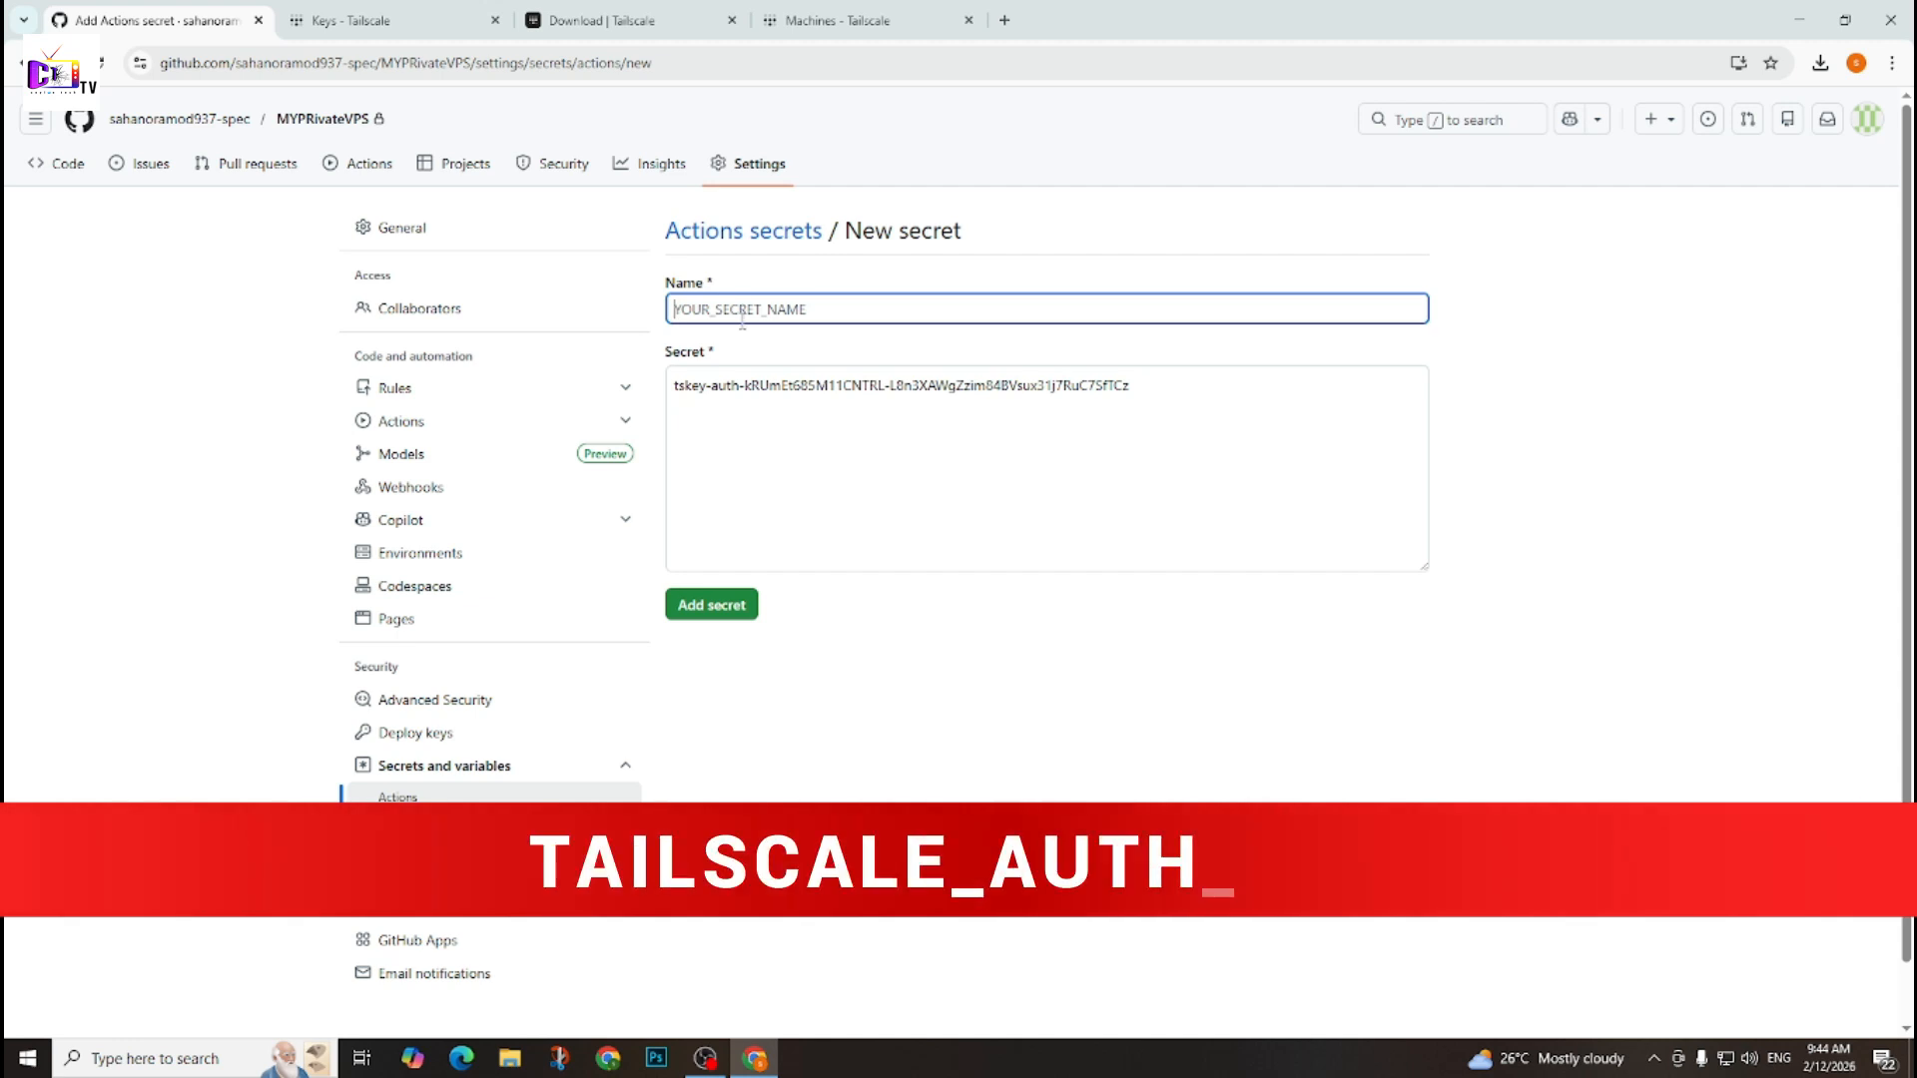
text(TAILSCALE_AUTH_KEY)
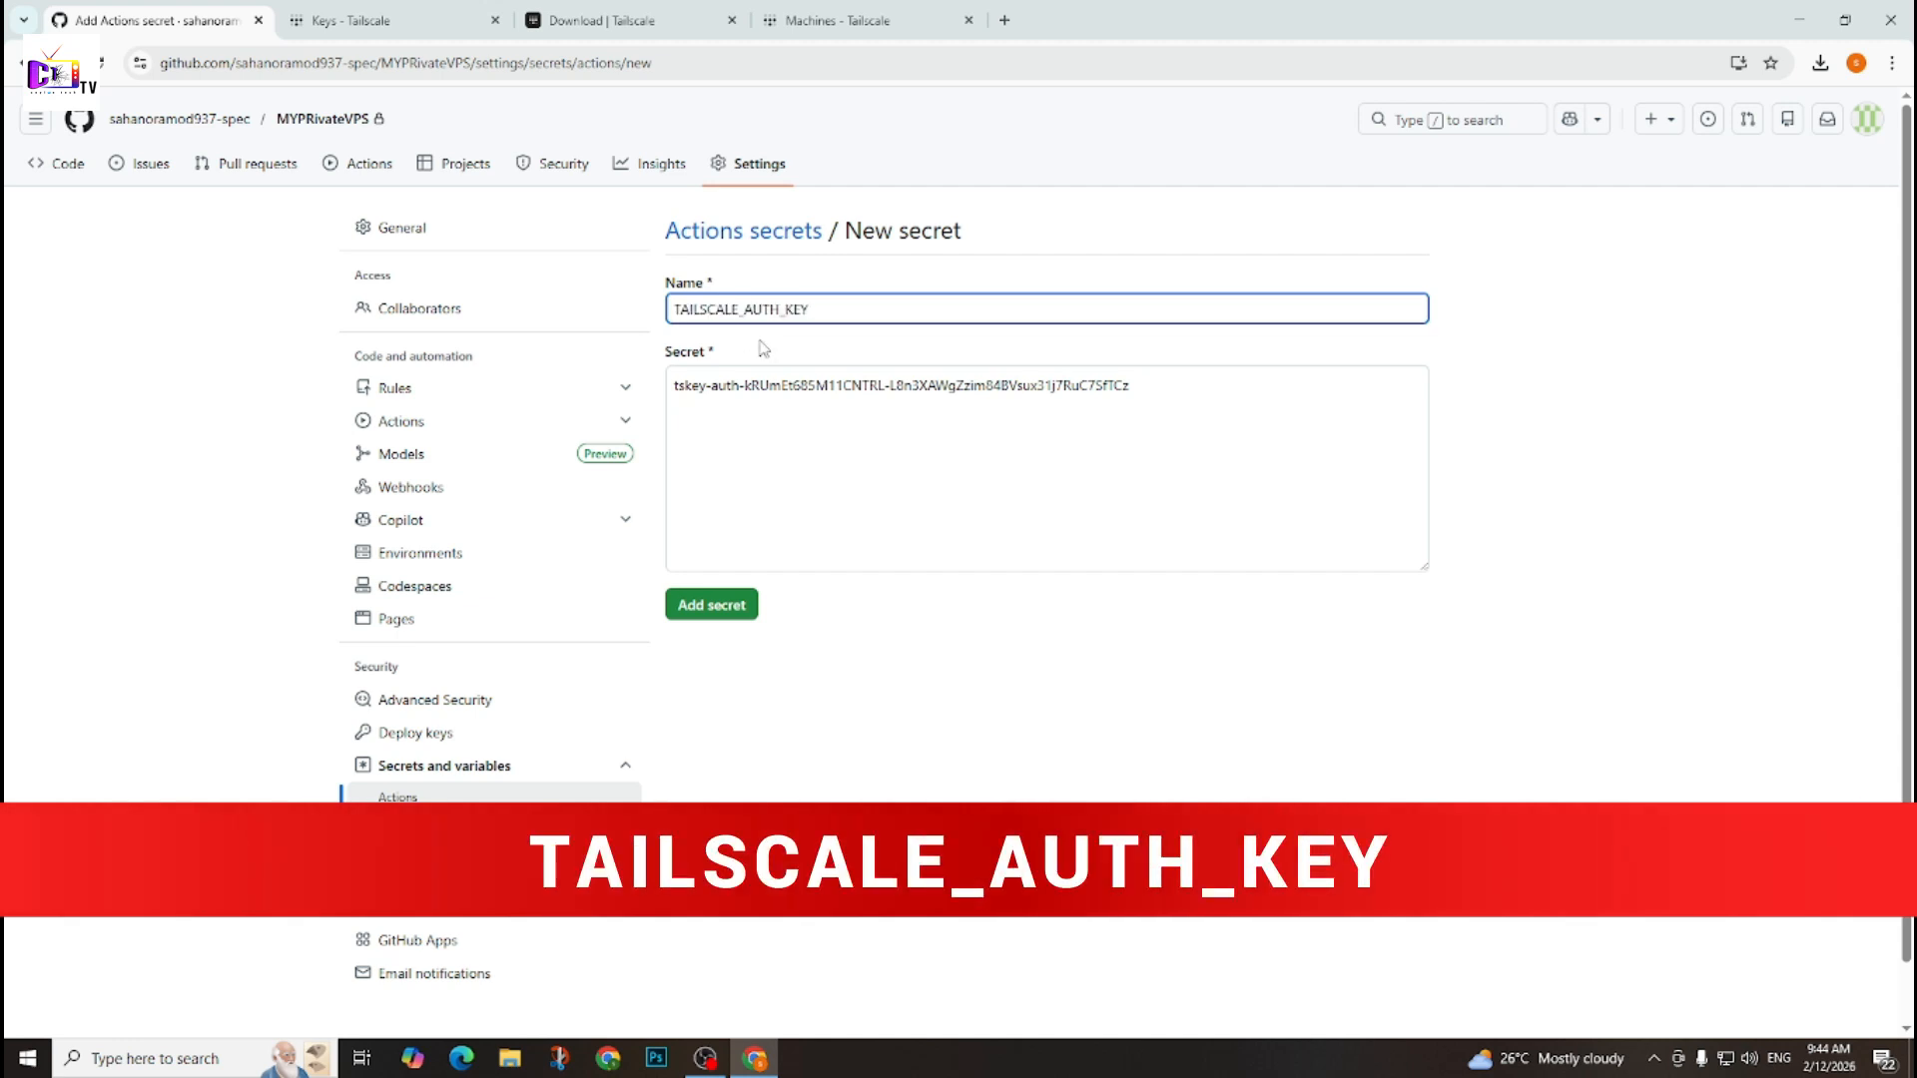
drag(826, 314, 667, 315)
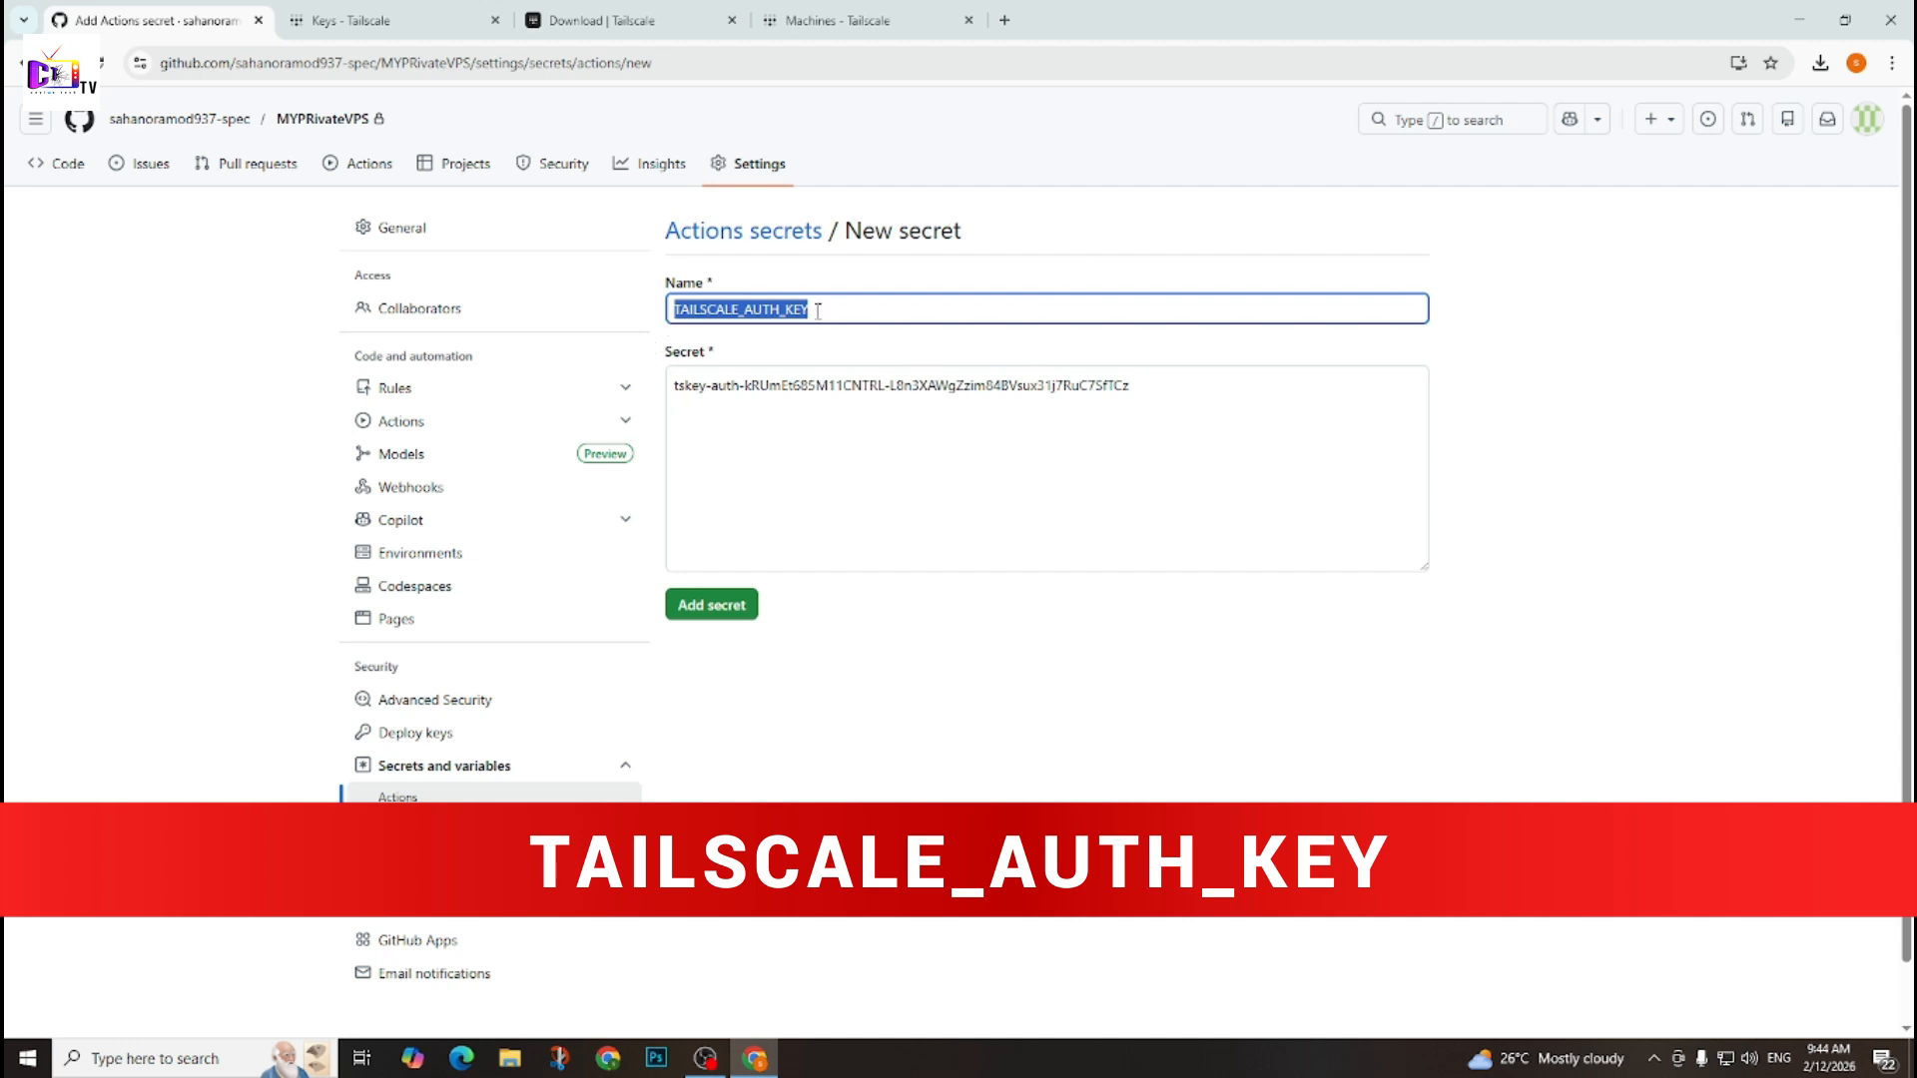
click(804, 345)
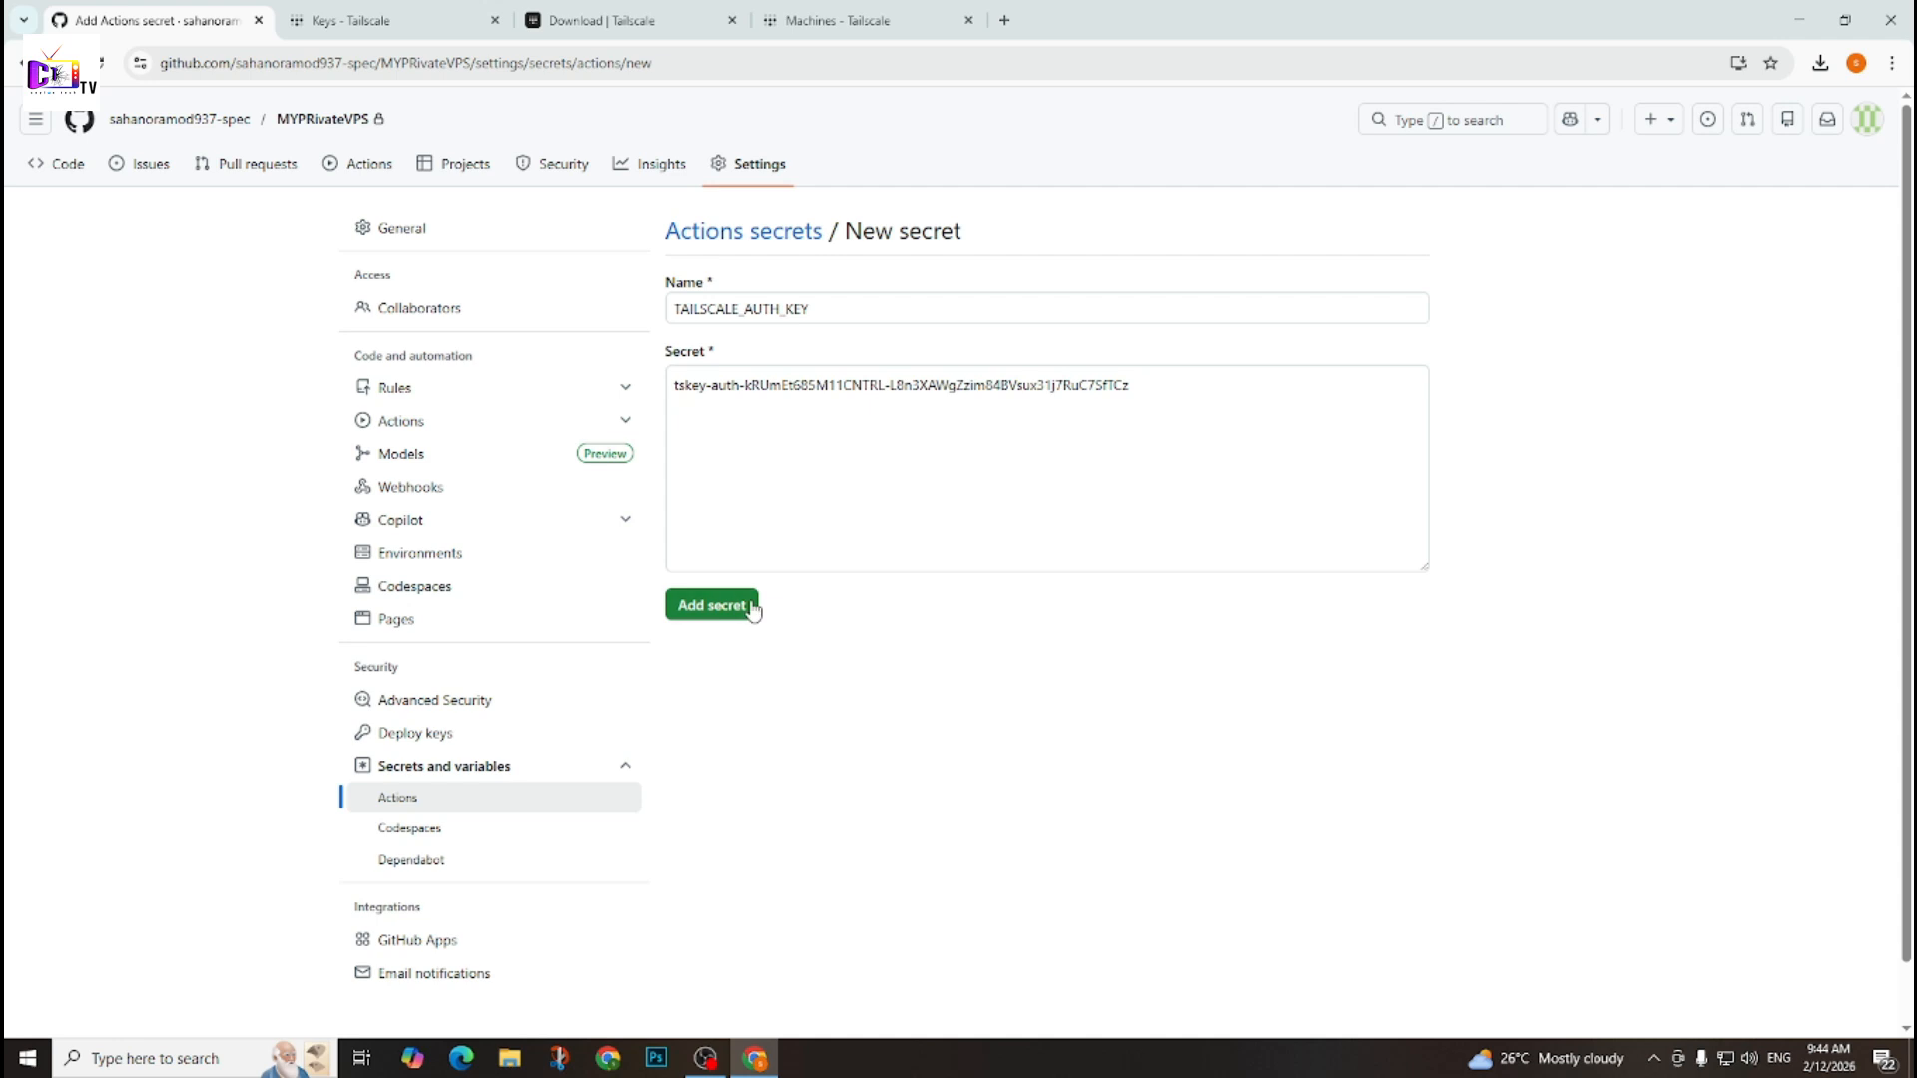
click(749, 606)
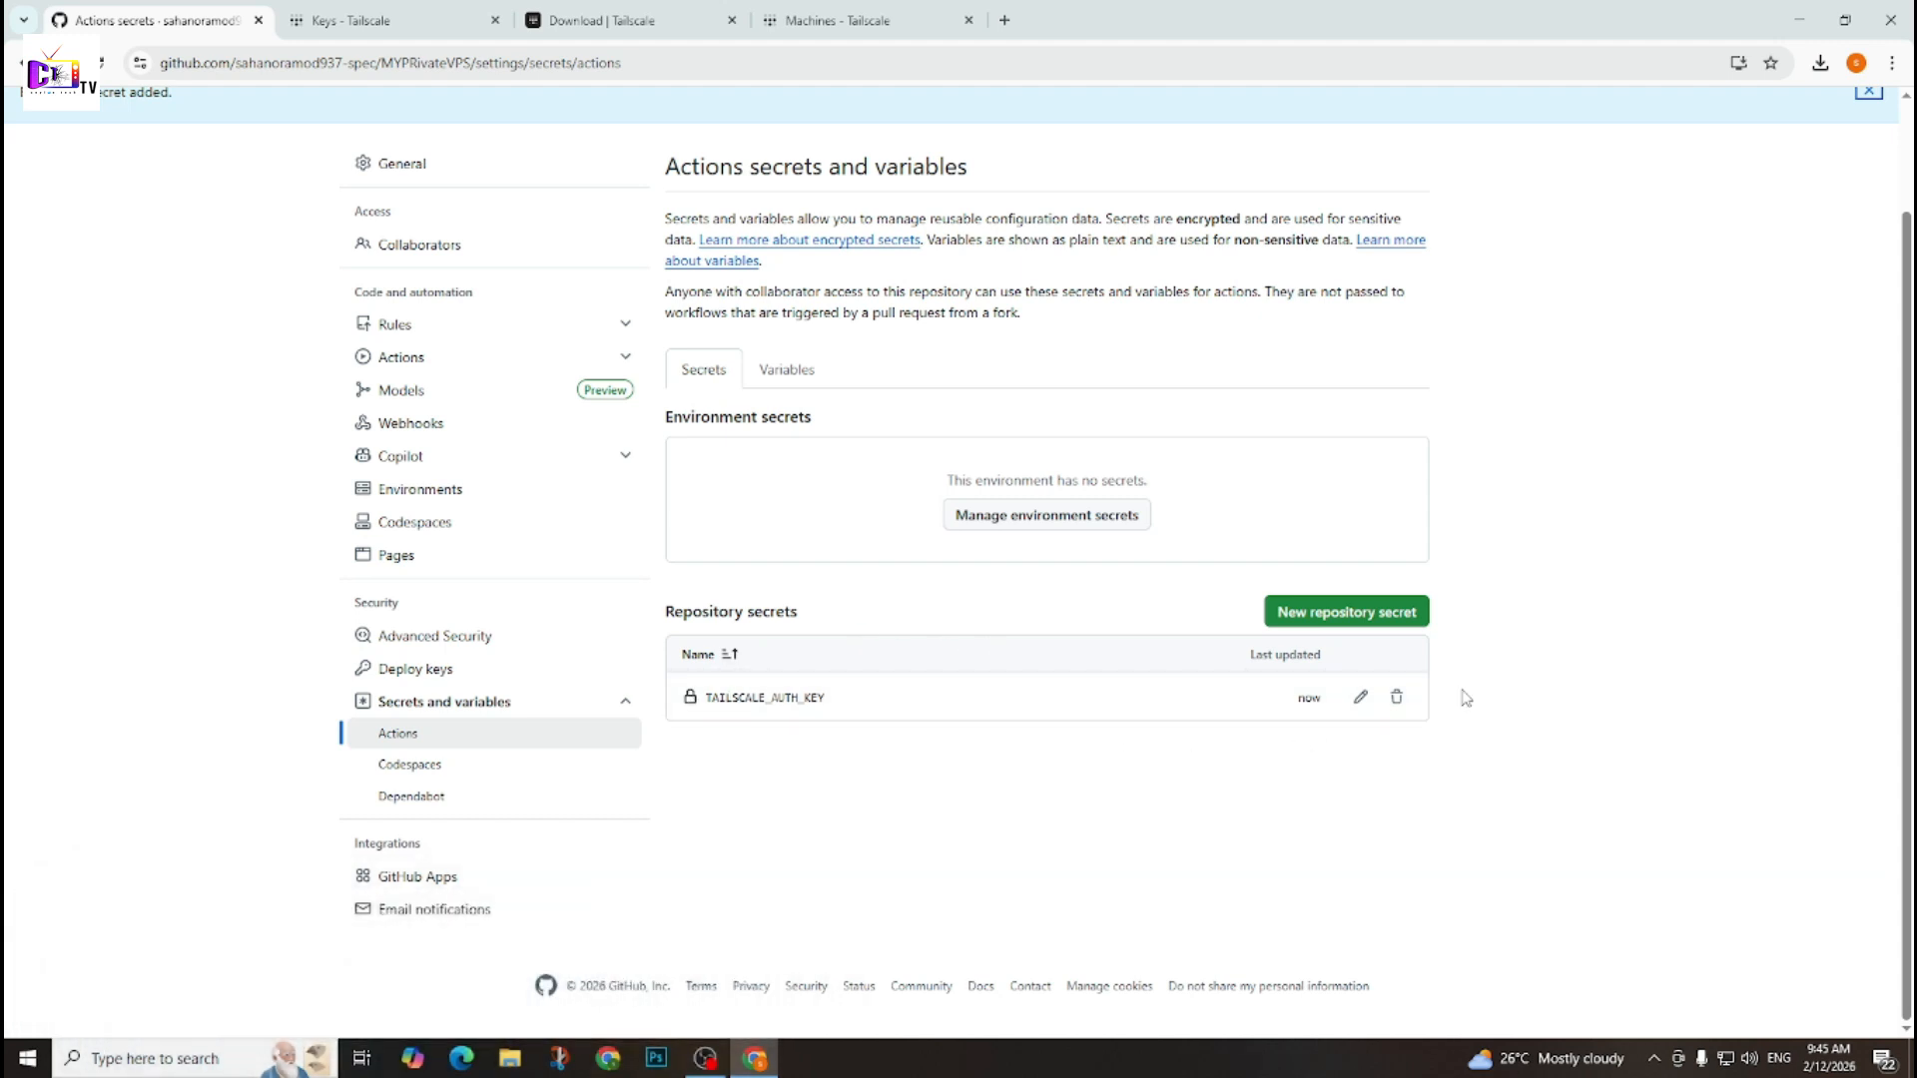
Set up a blank Actions workflow, paste the prepared RDP script into main.yml and commit it with the message "Create main.yml".
scroll(1082, 770, up, 2)
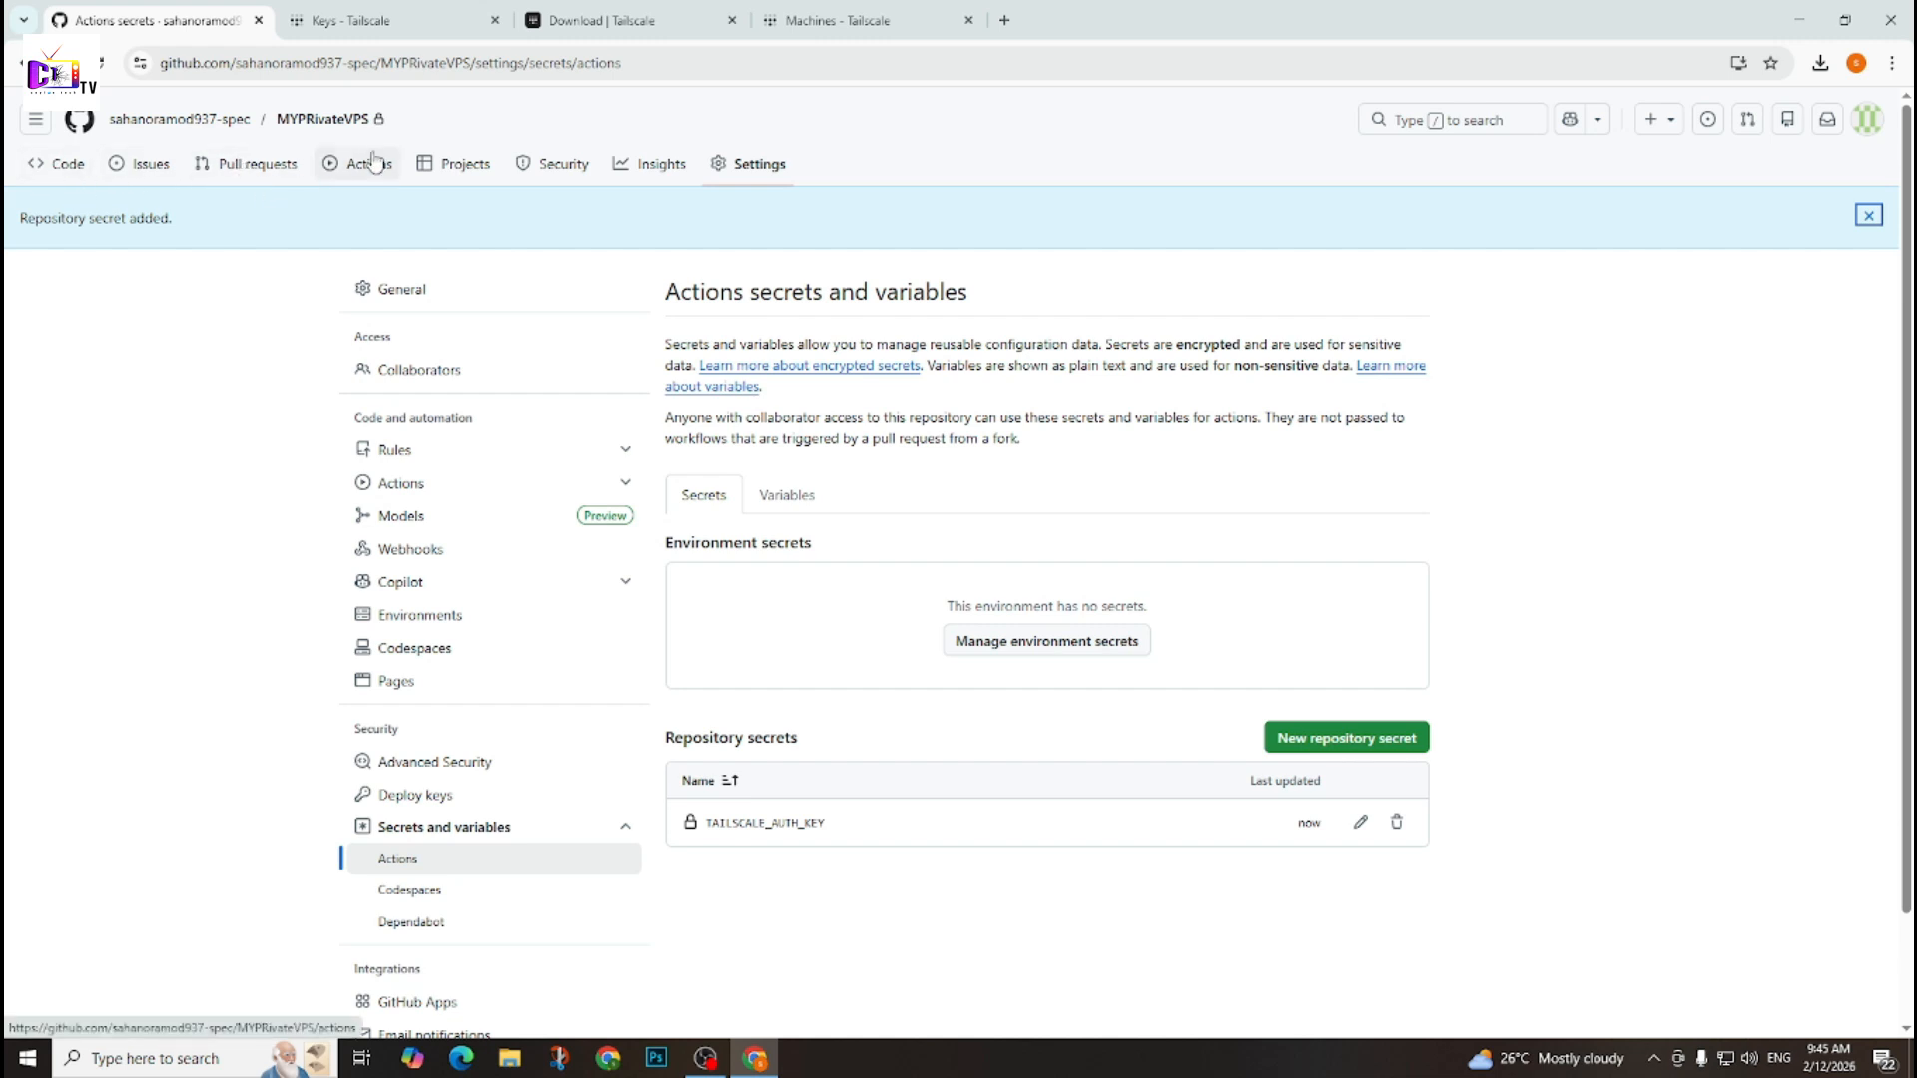
click(343, 167)
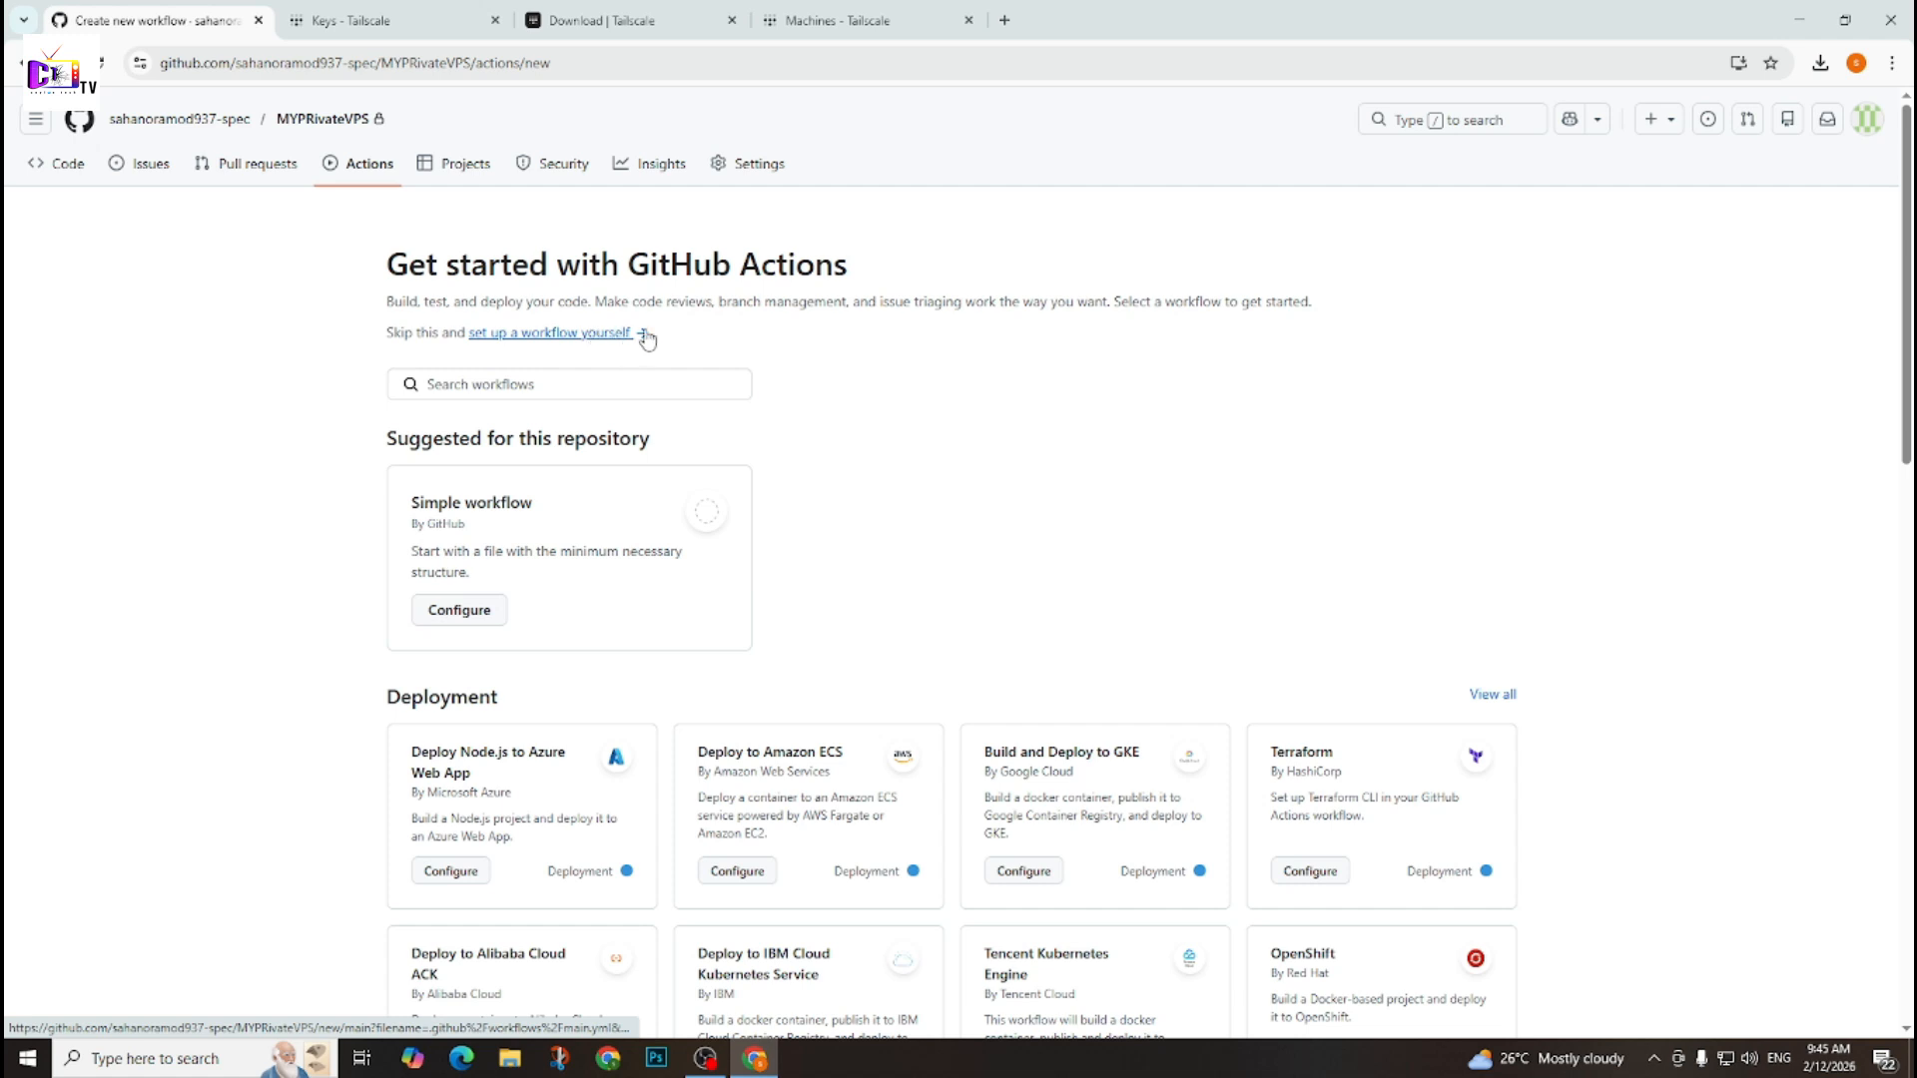
click(535, 339)
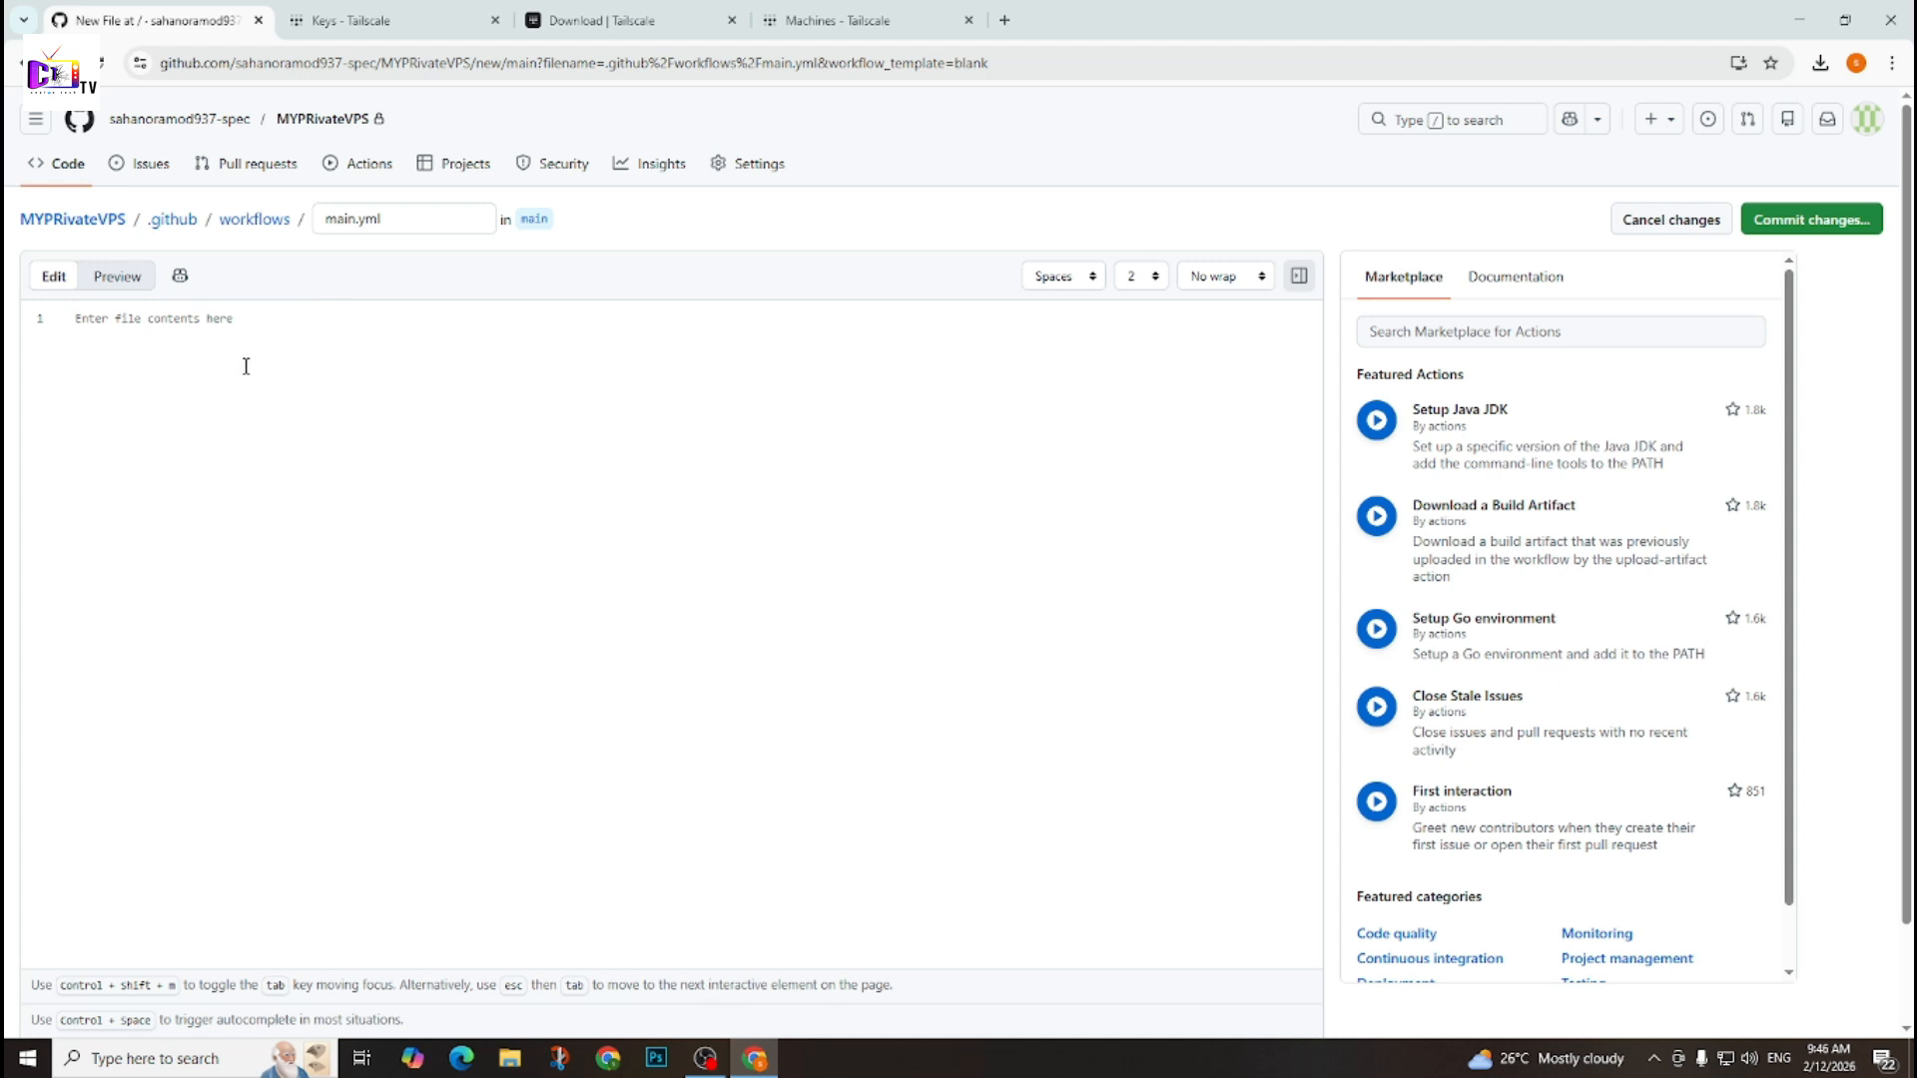
key(ctrl+v)
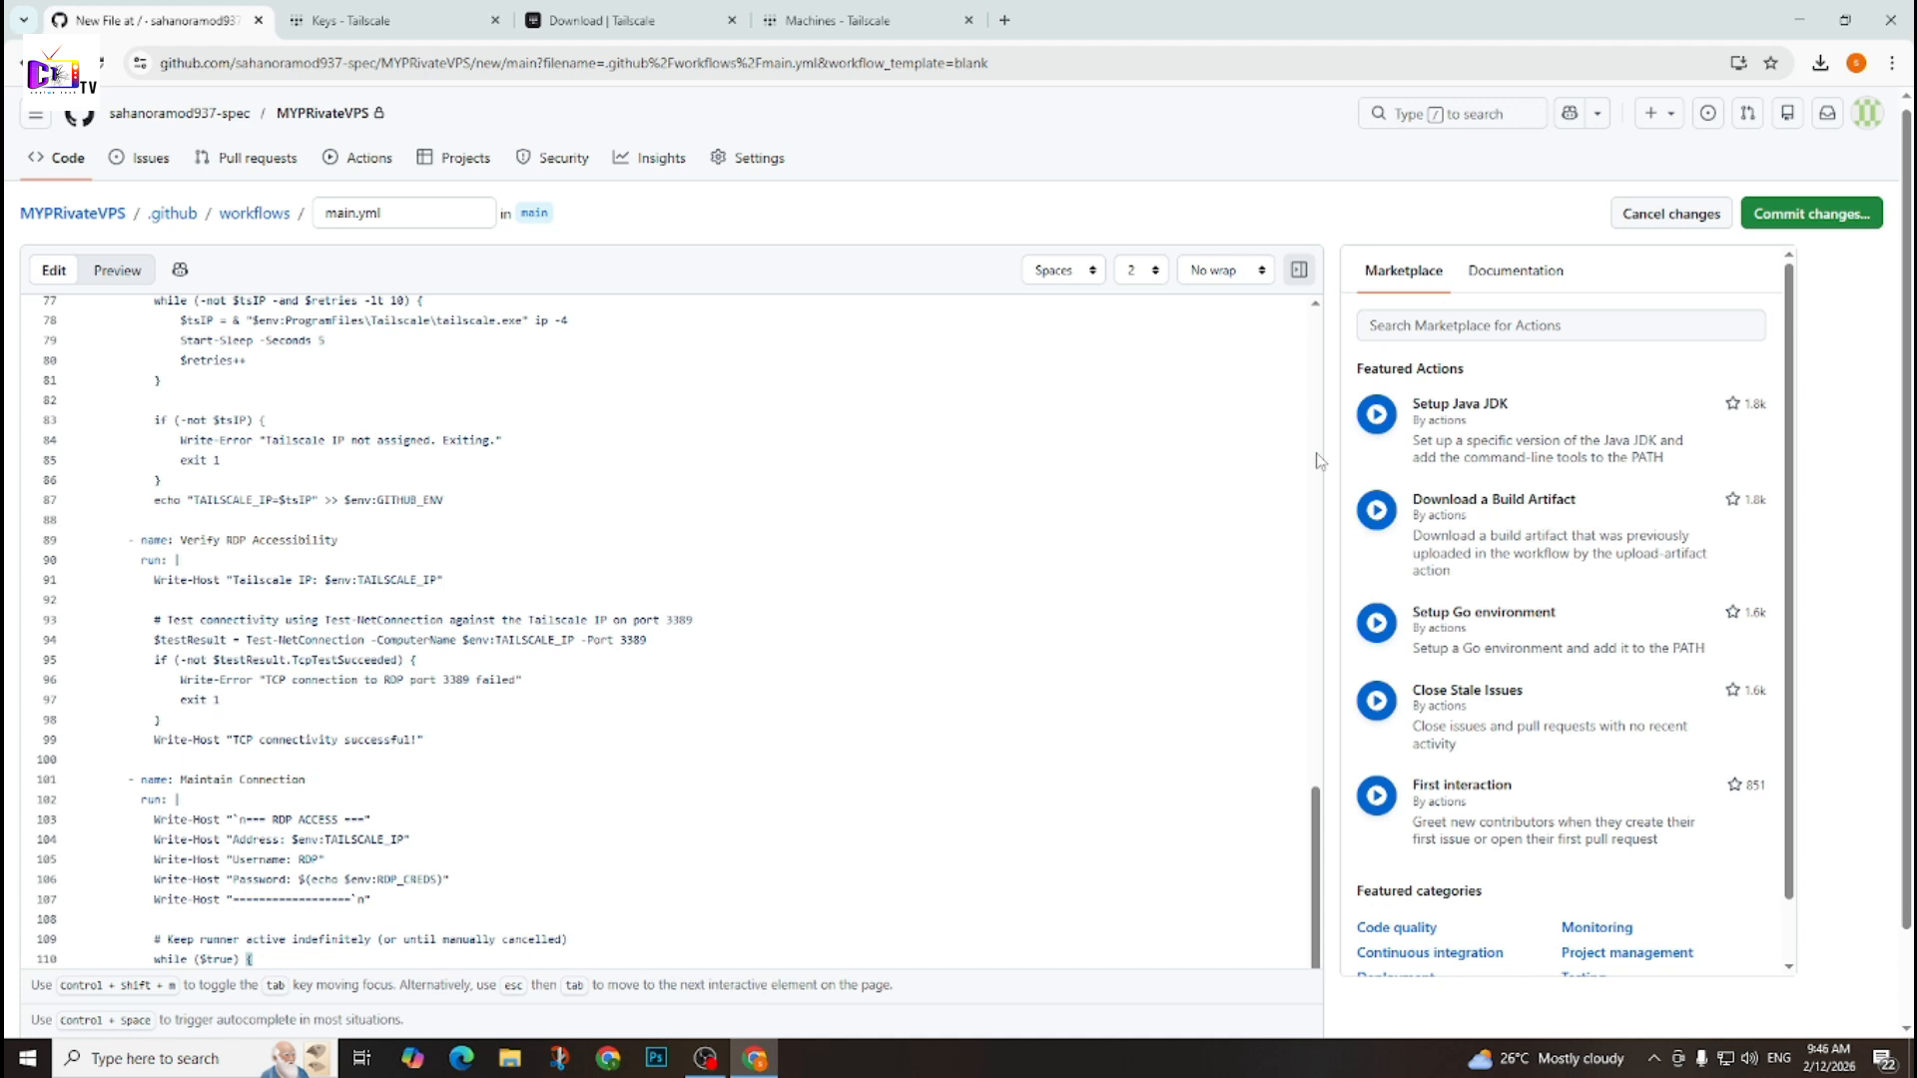
click(1821, 223)
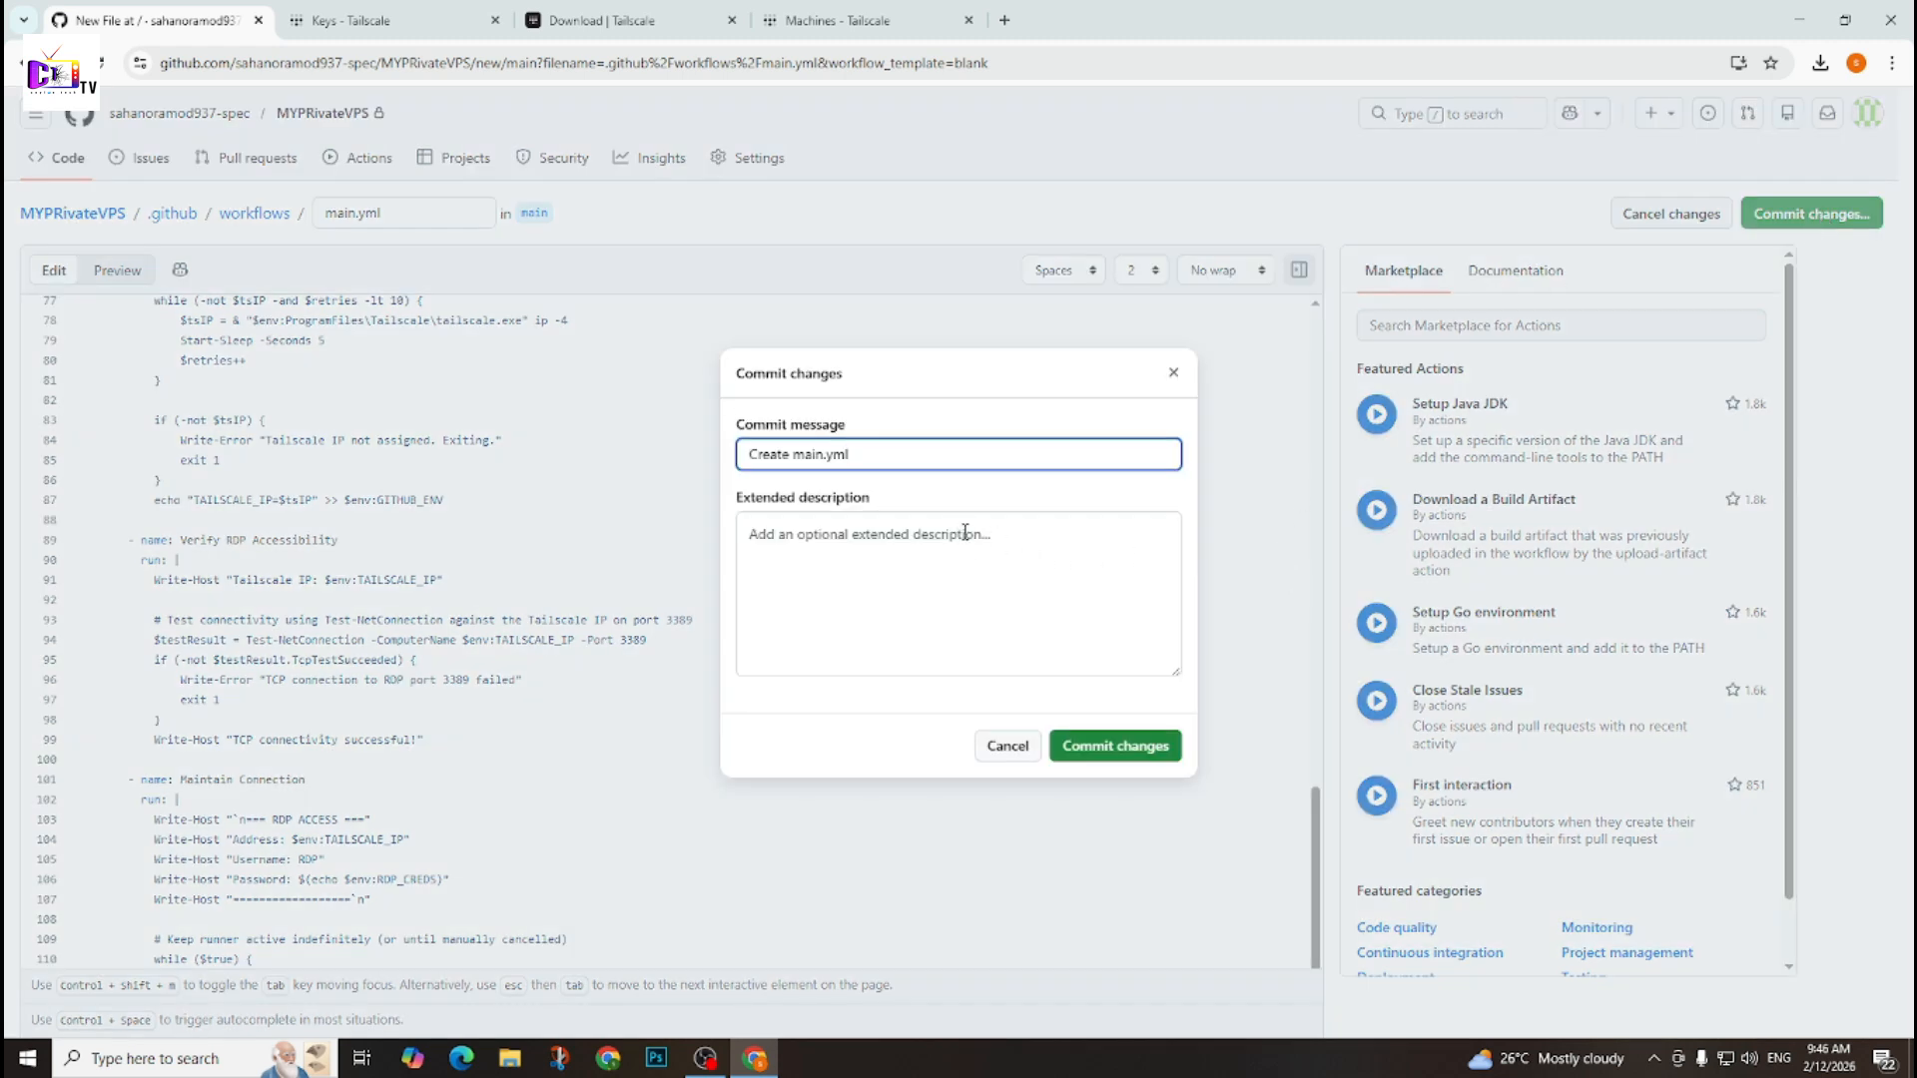
click(1150, 755)
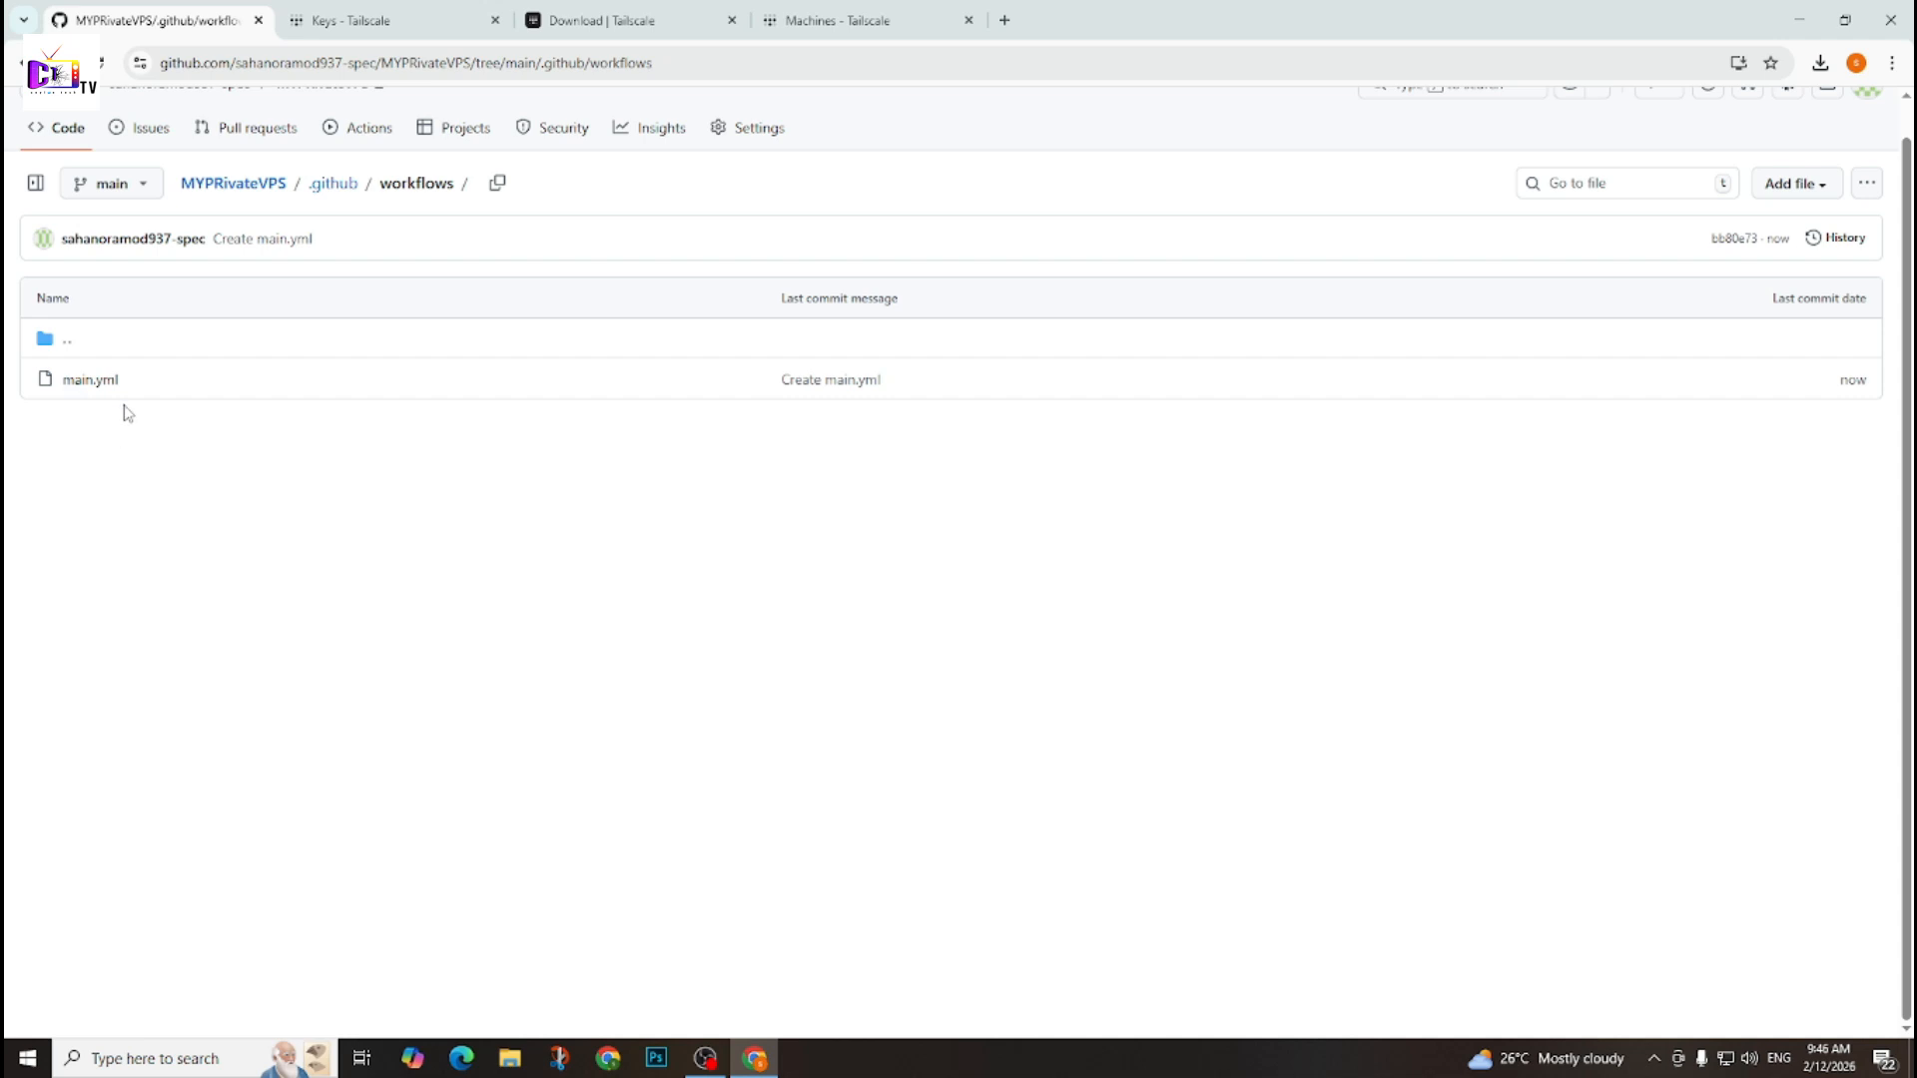
Run the RDP workflow from the main branch and refresh its list of runs.
click(369, 129)
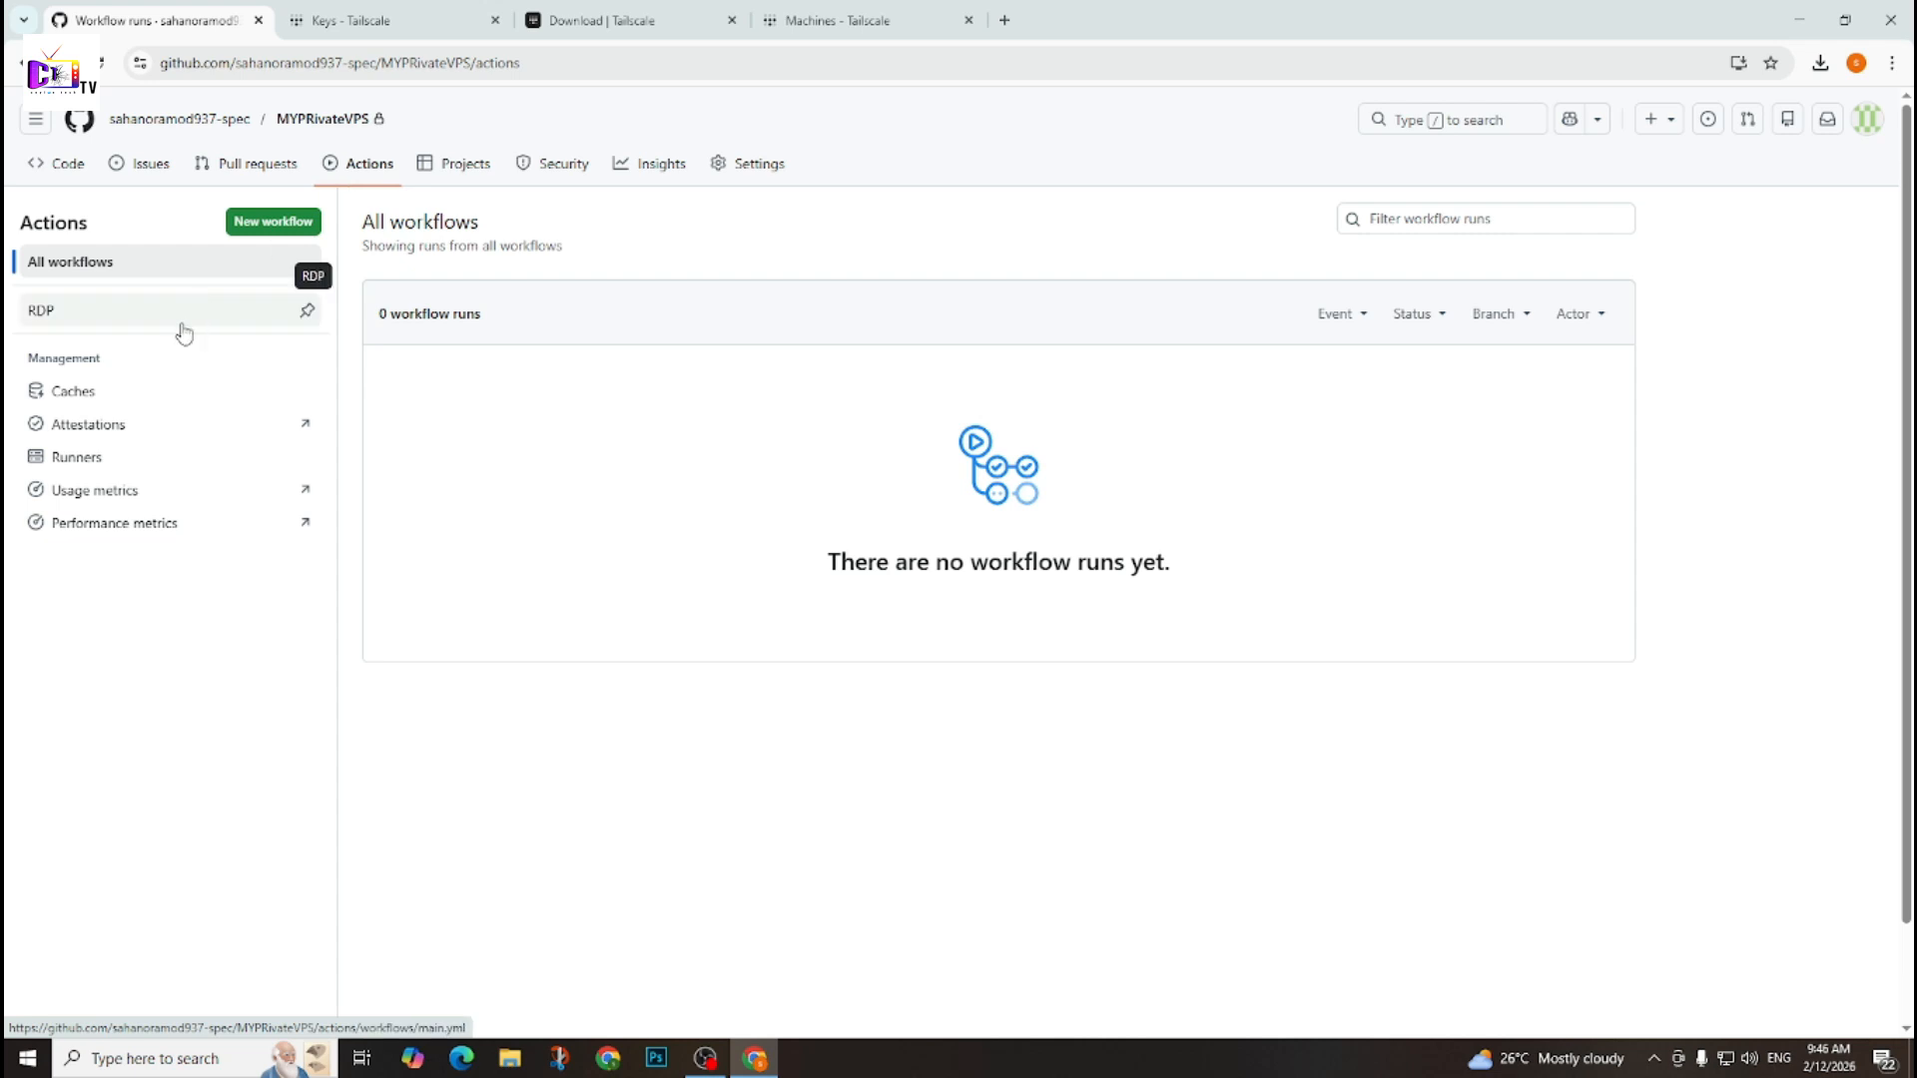
click(122, 324)
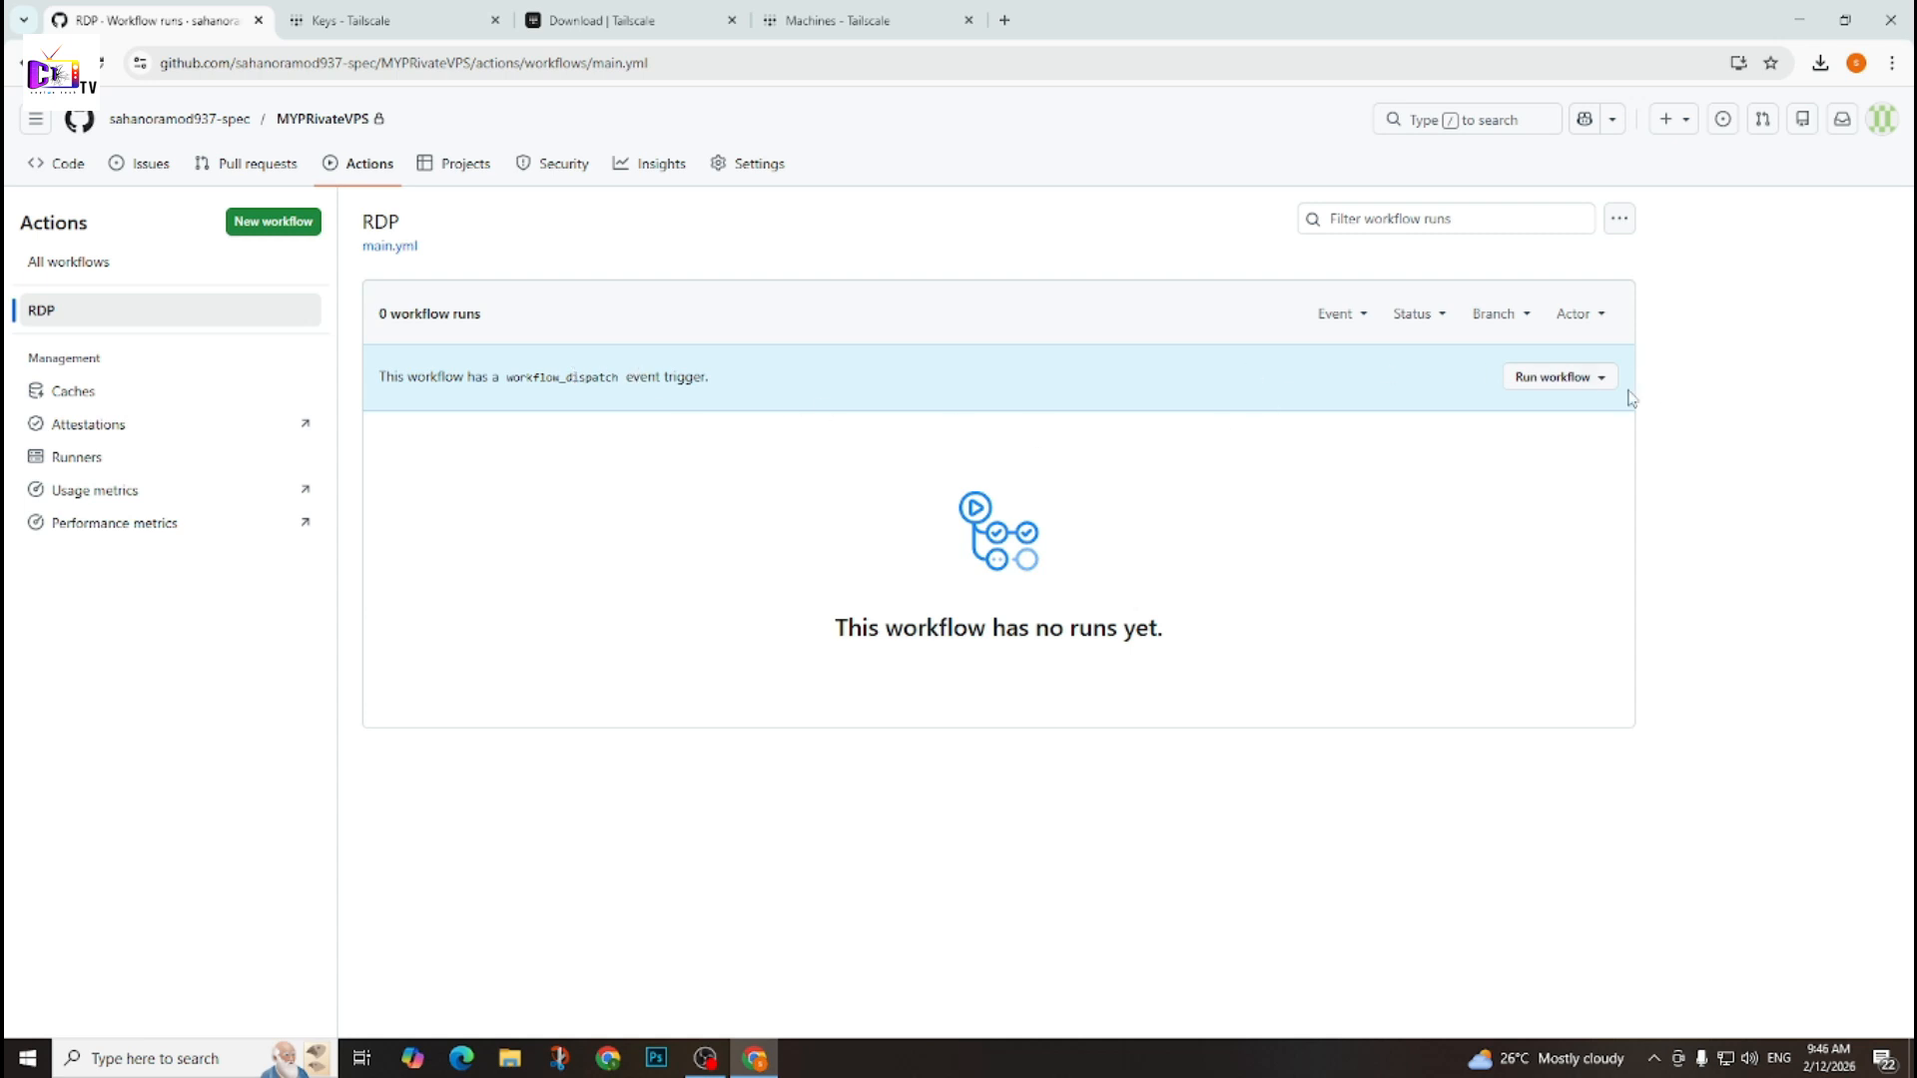
click(1553, 379)
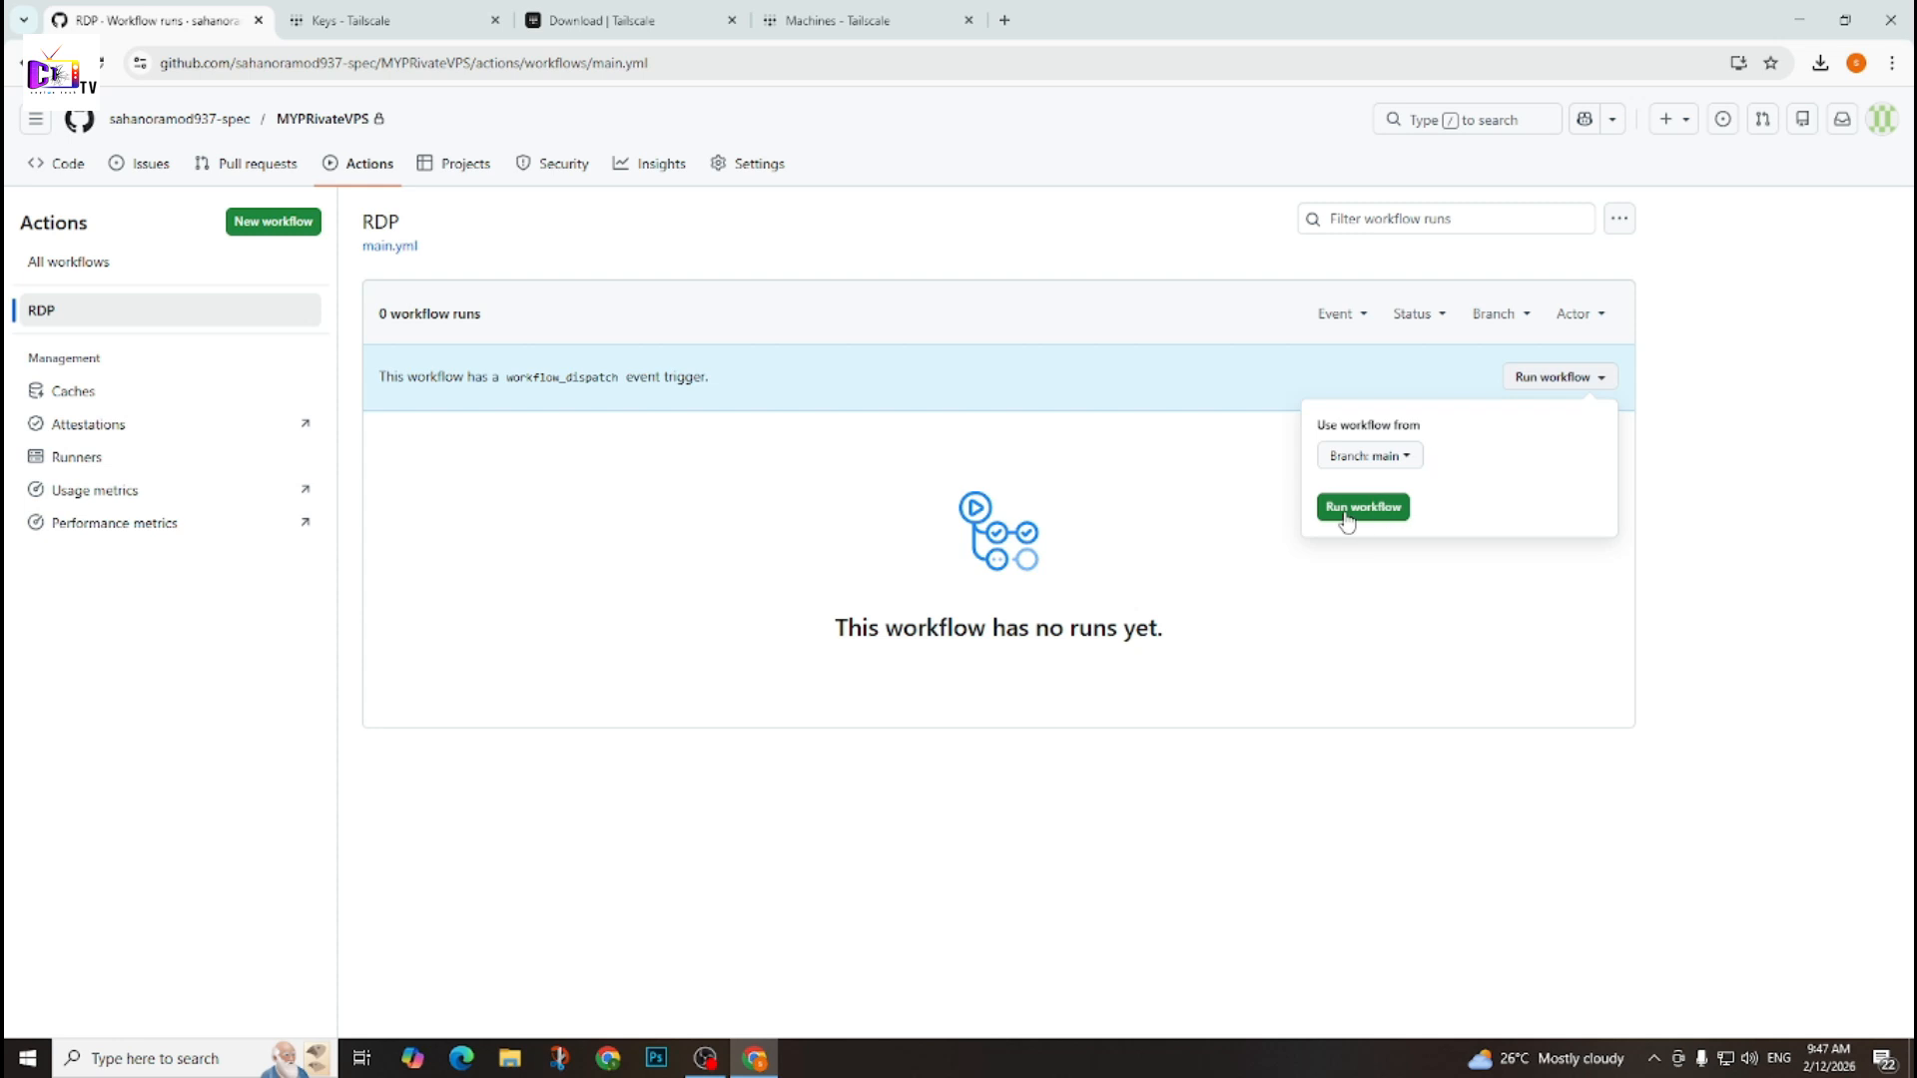
click(1349, 518)
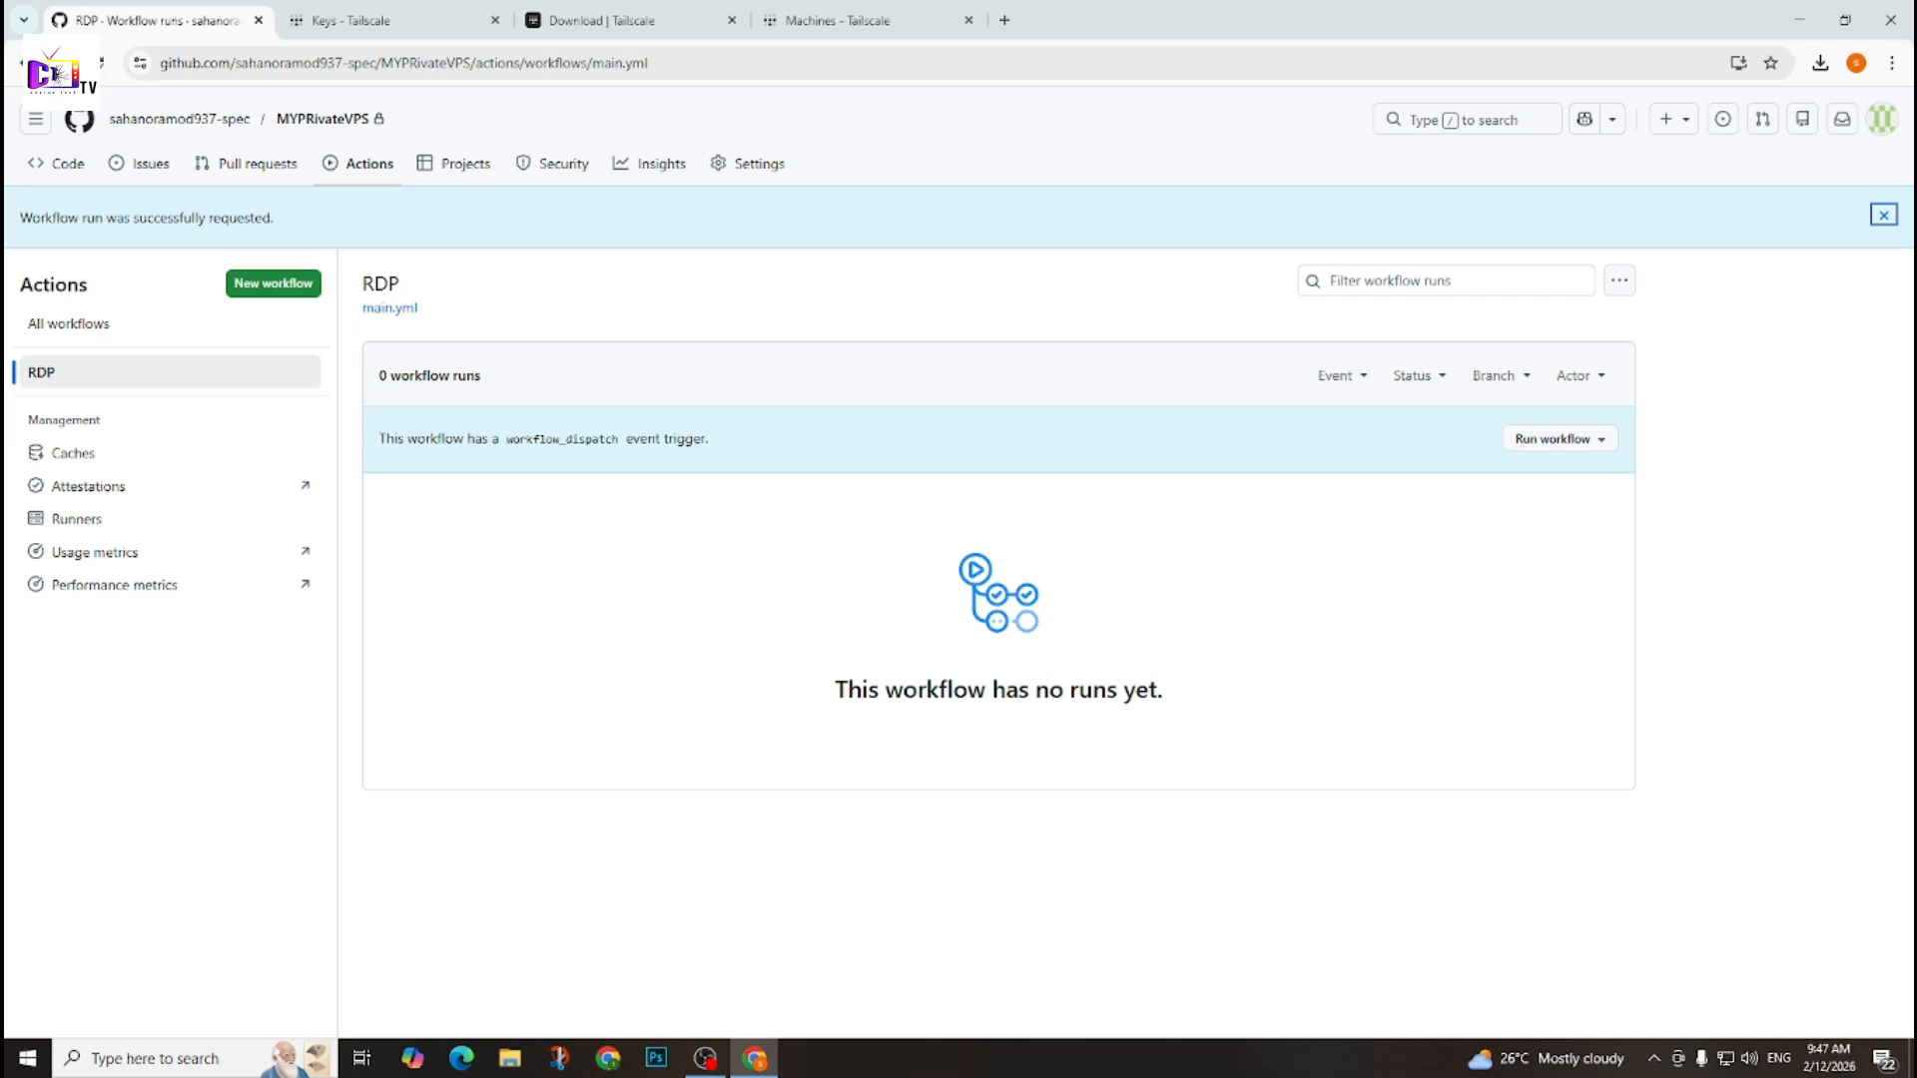
click(100, 62)
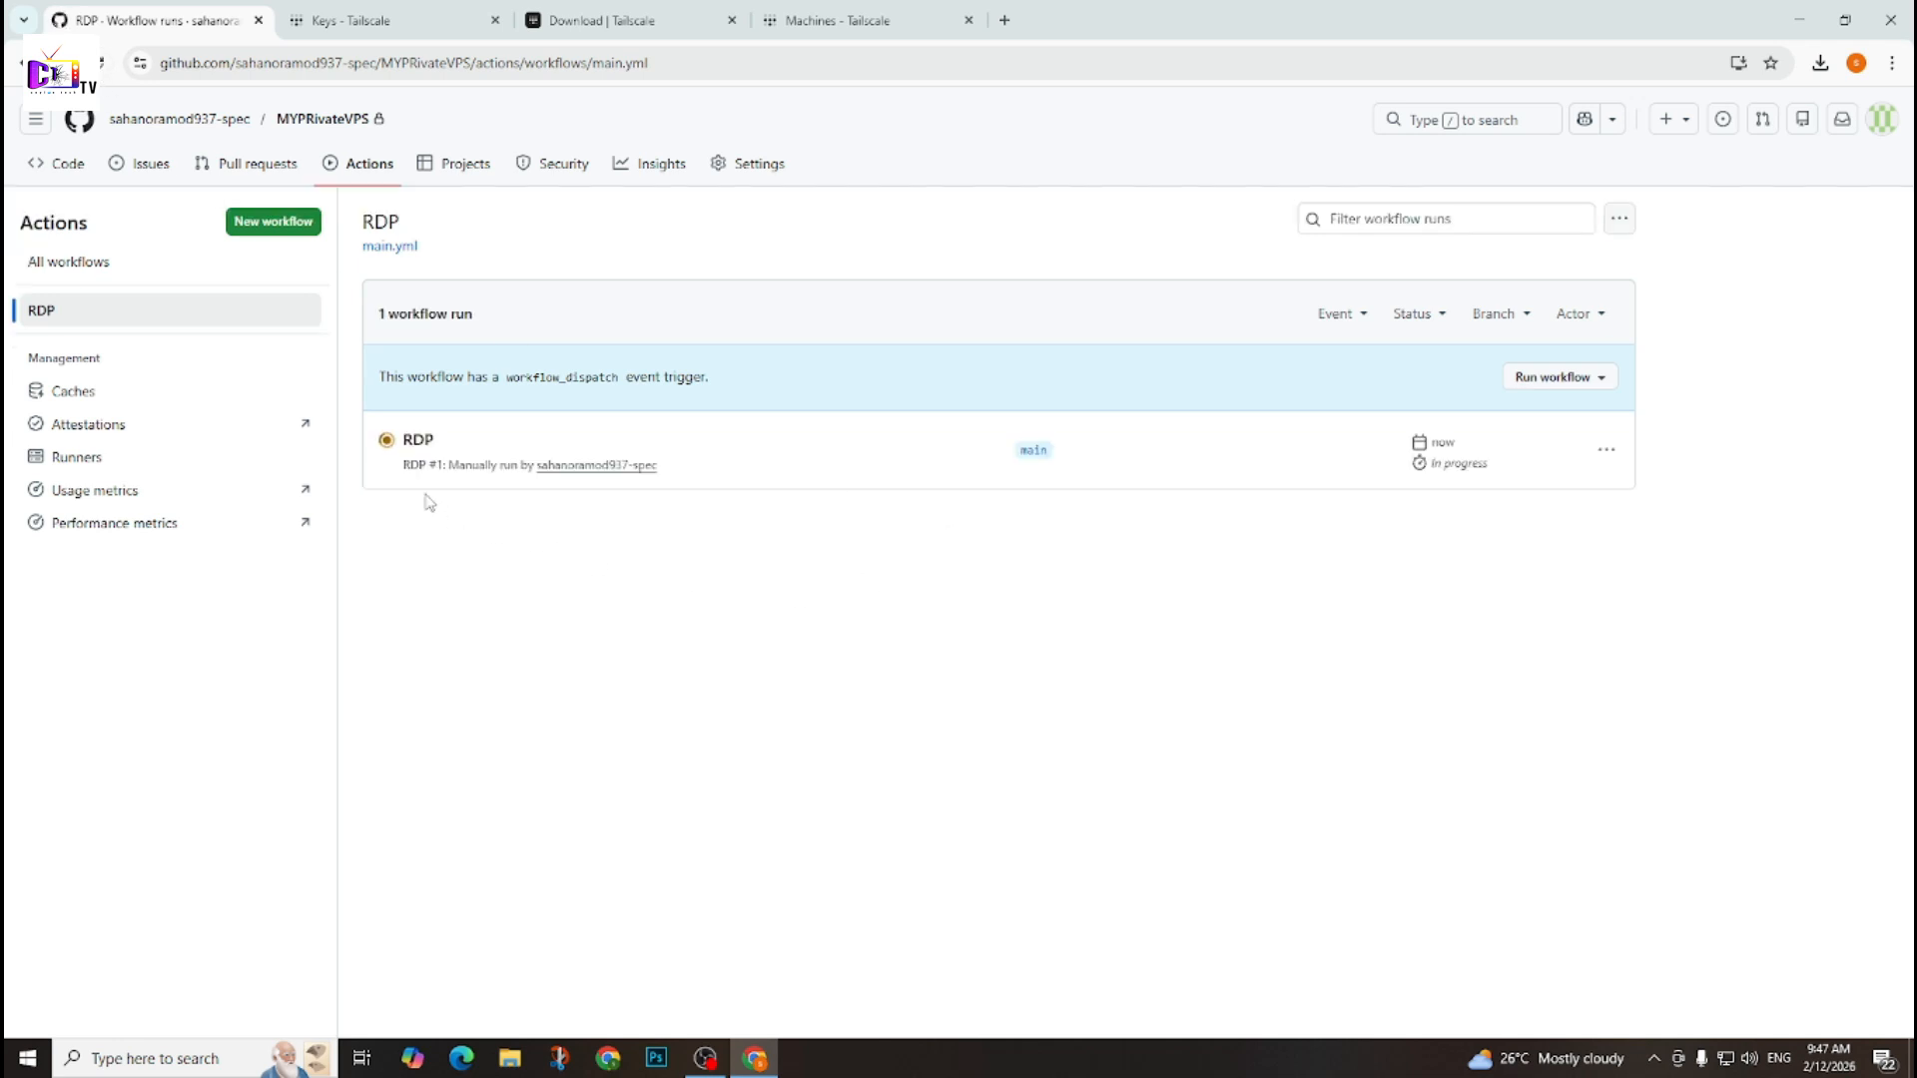
Open the secure-rdp job of the new RDP run and read the address, username and password in its log.
click(419, 440)
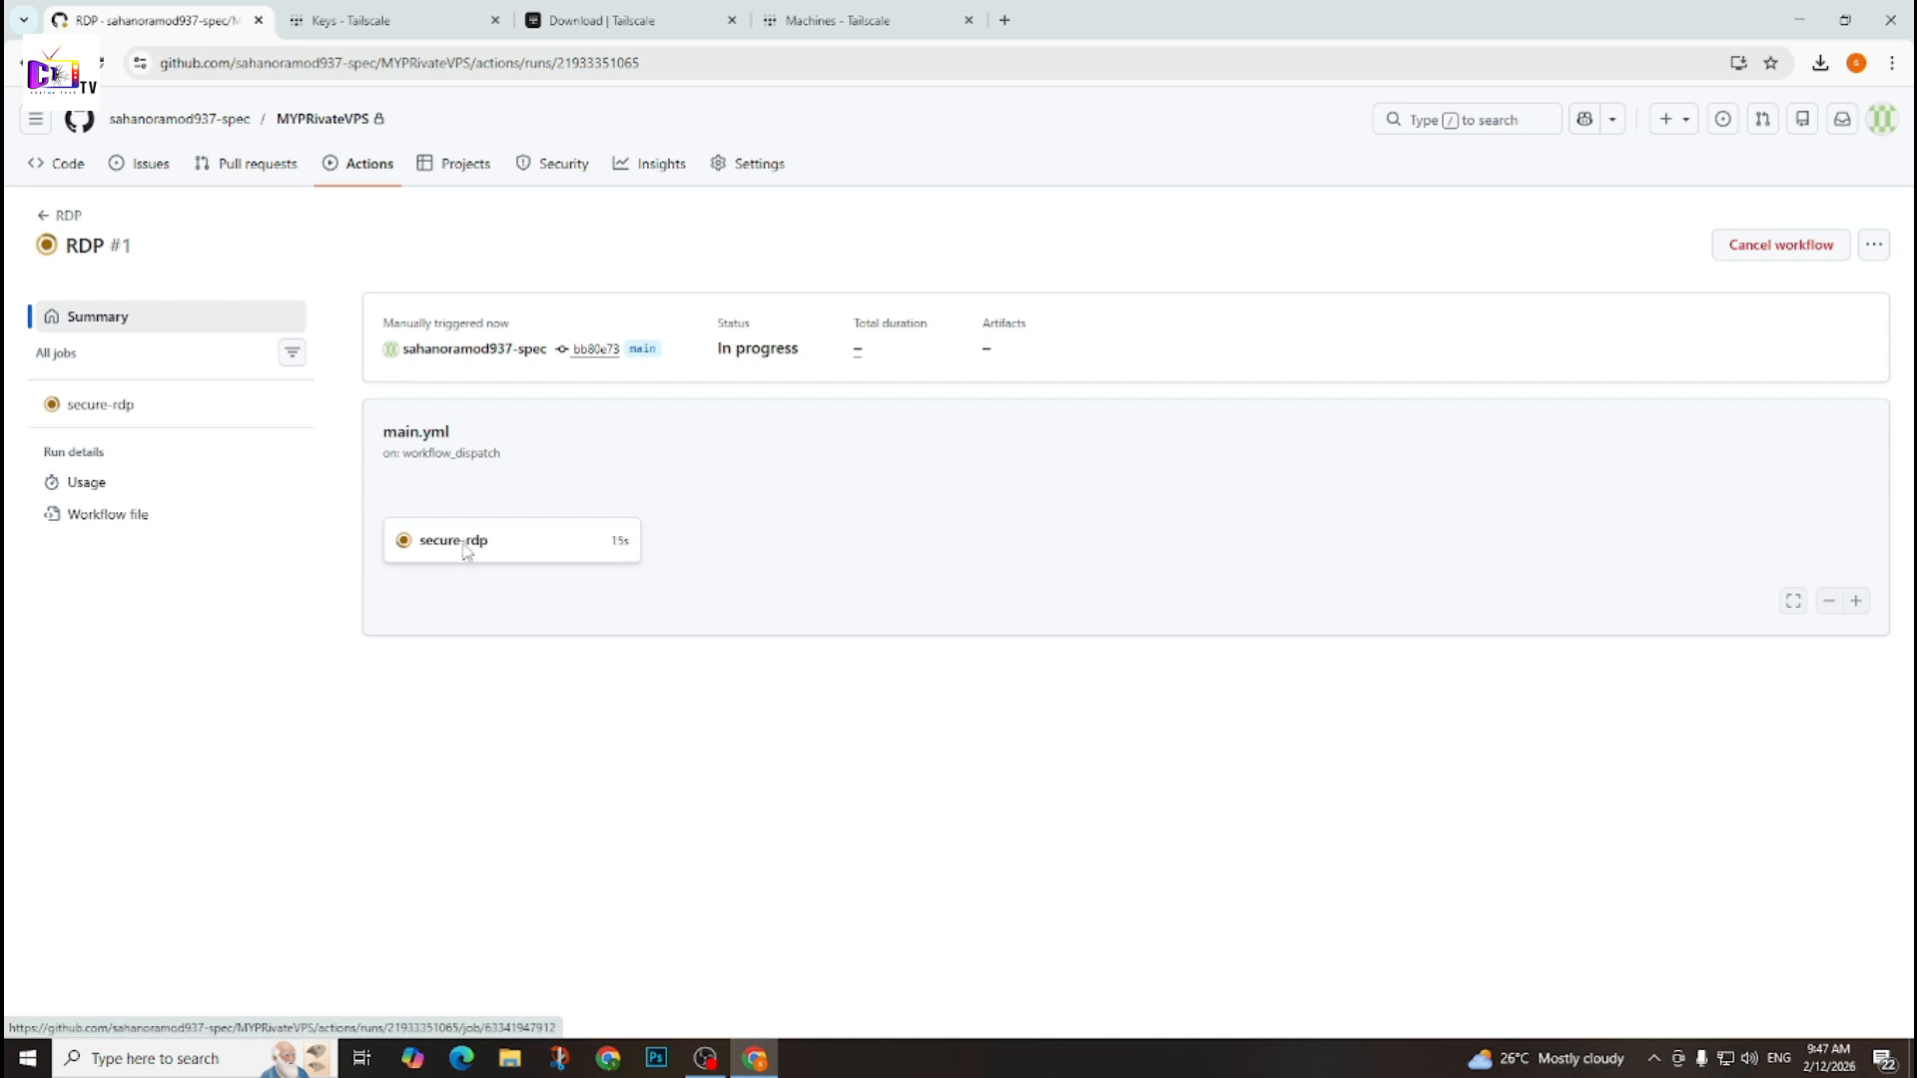
click(464, 547)
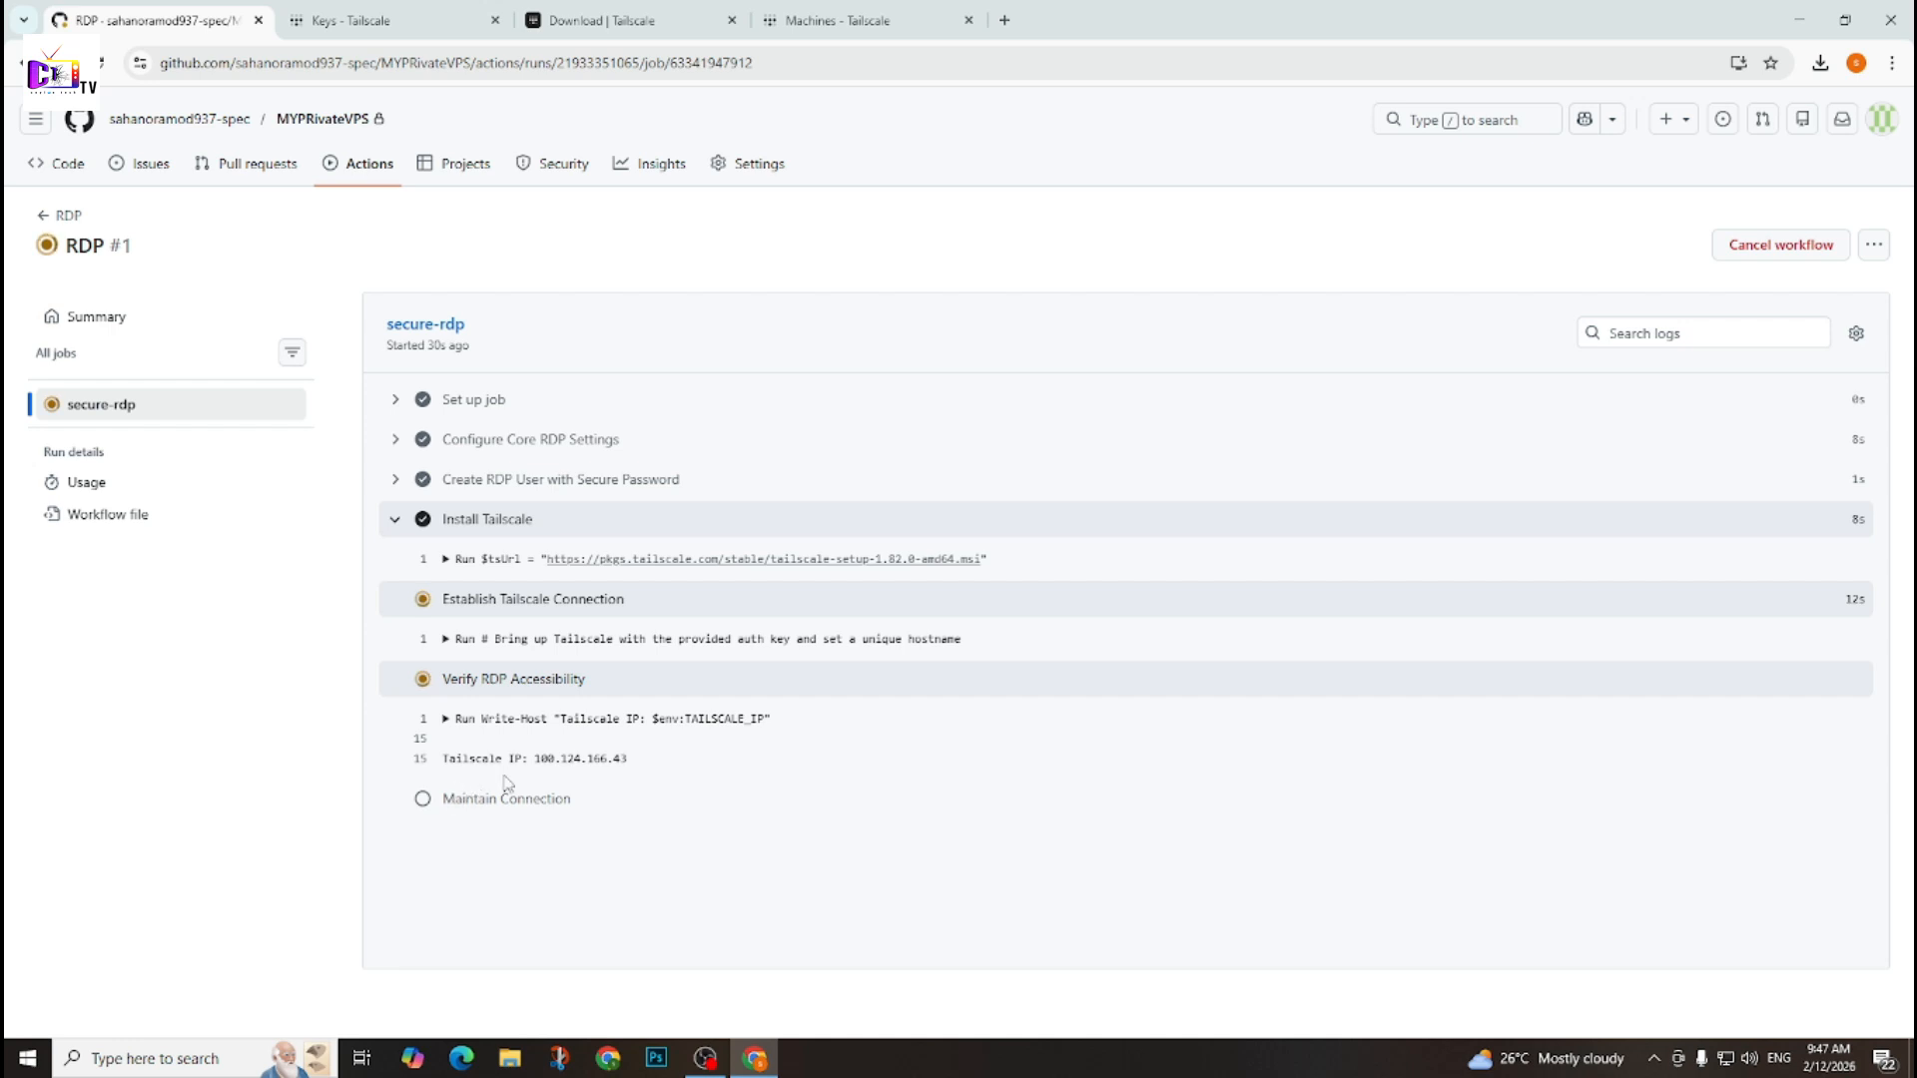
drag(531, 764, 640, 779)
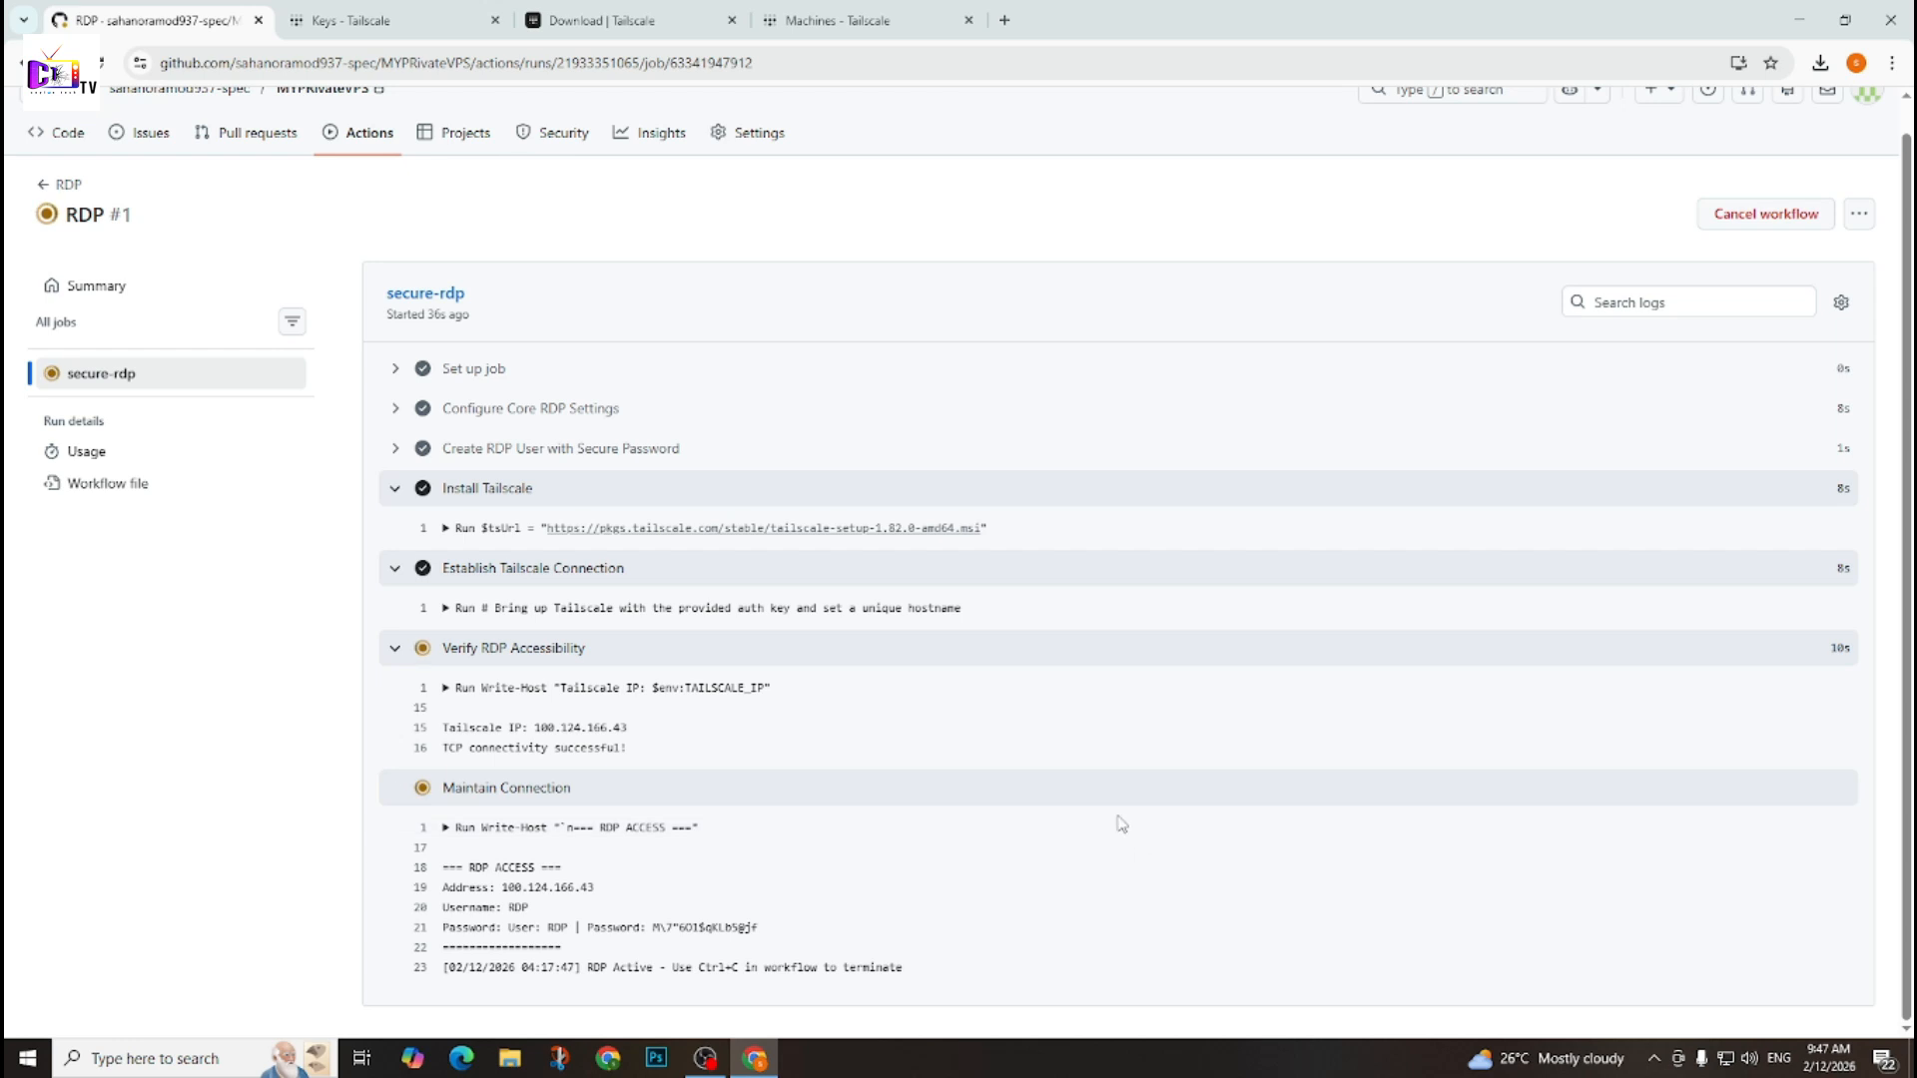
drag(651, 928, 759, 929)
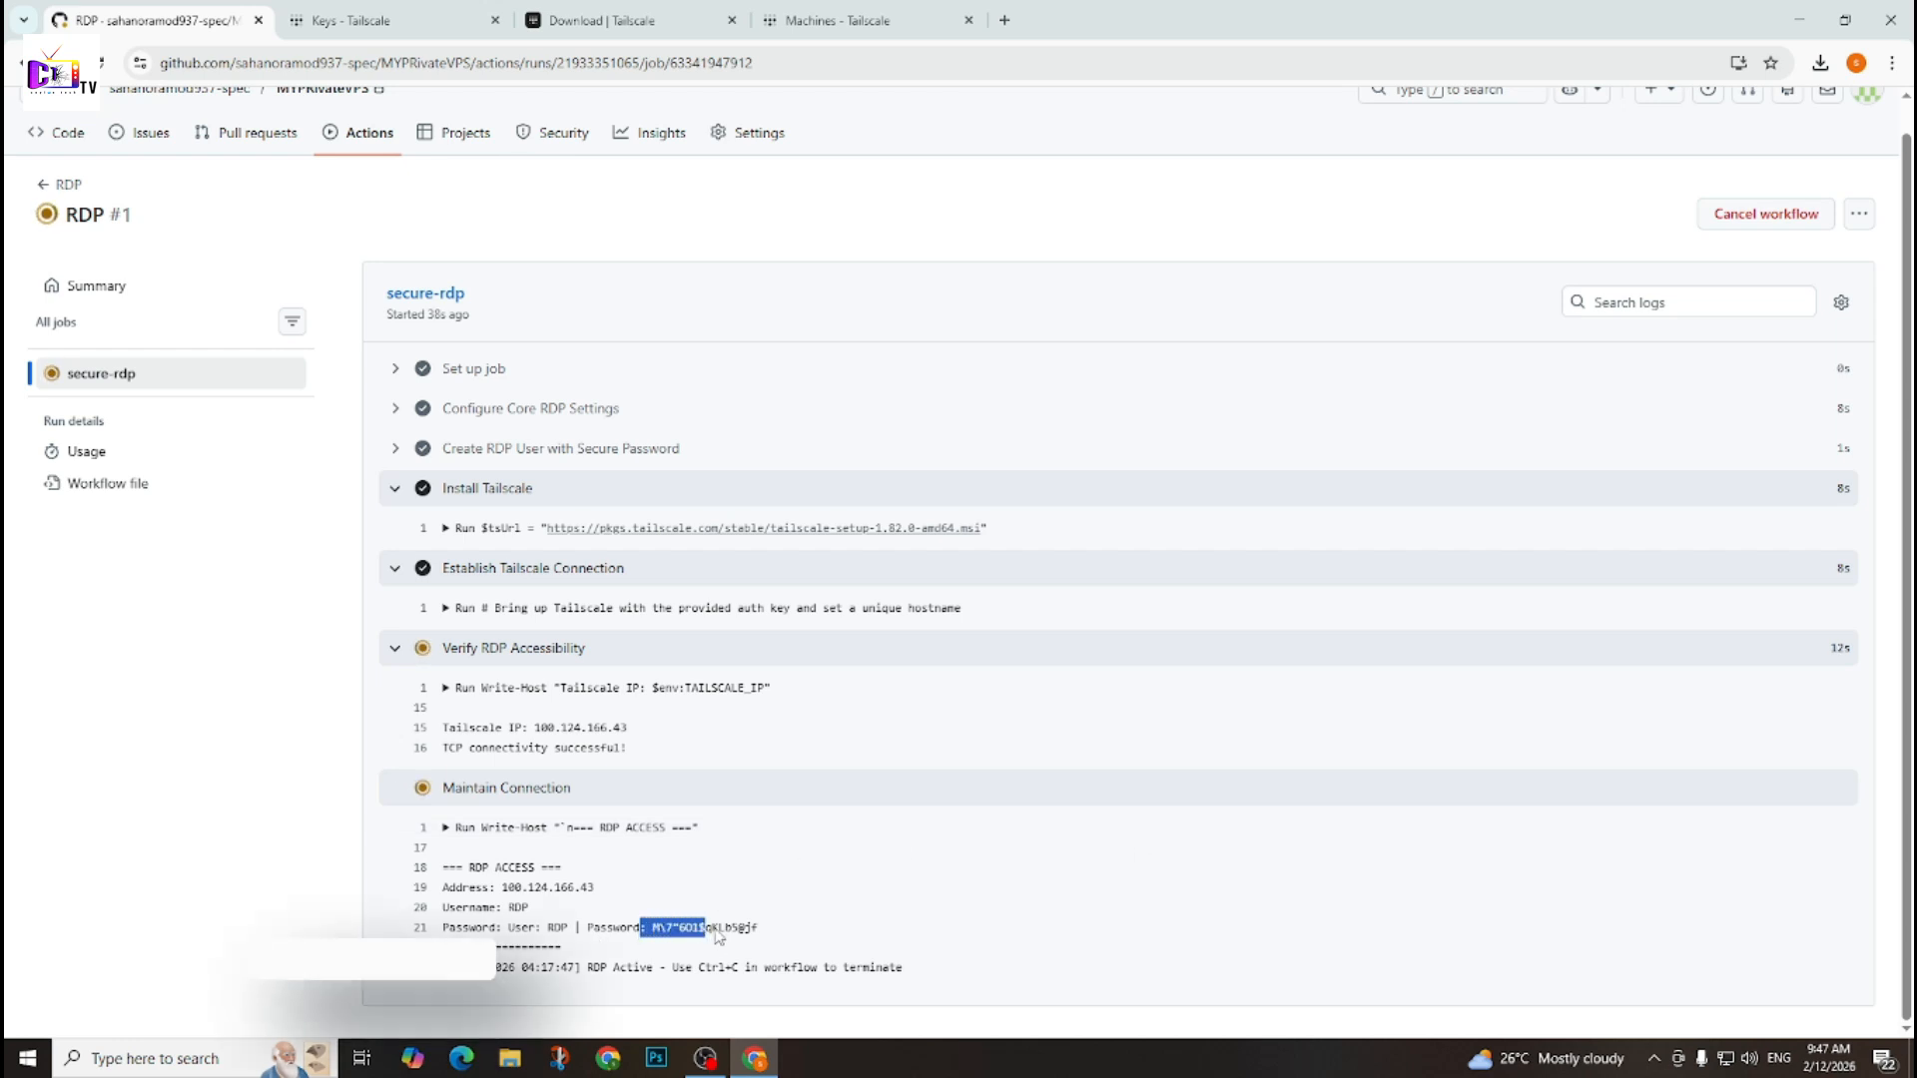
drag(501, 888, 587, 888)
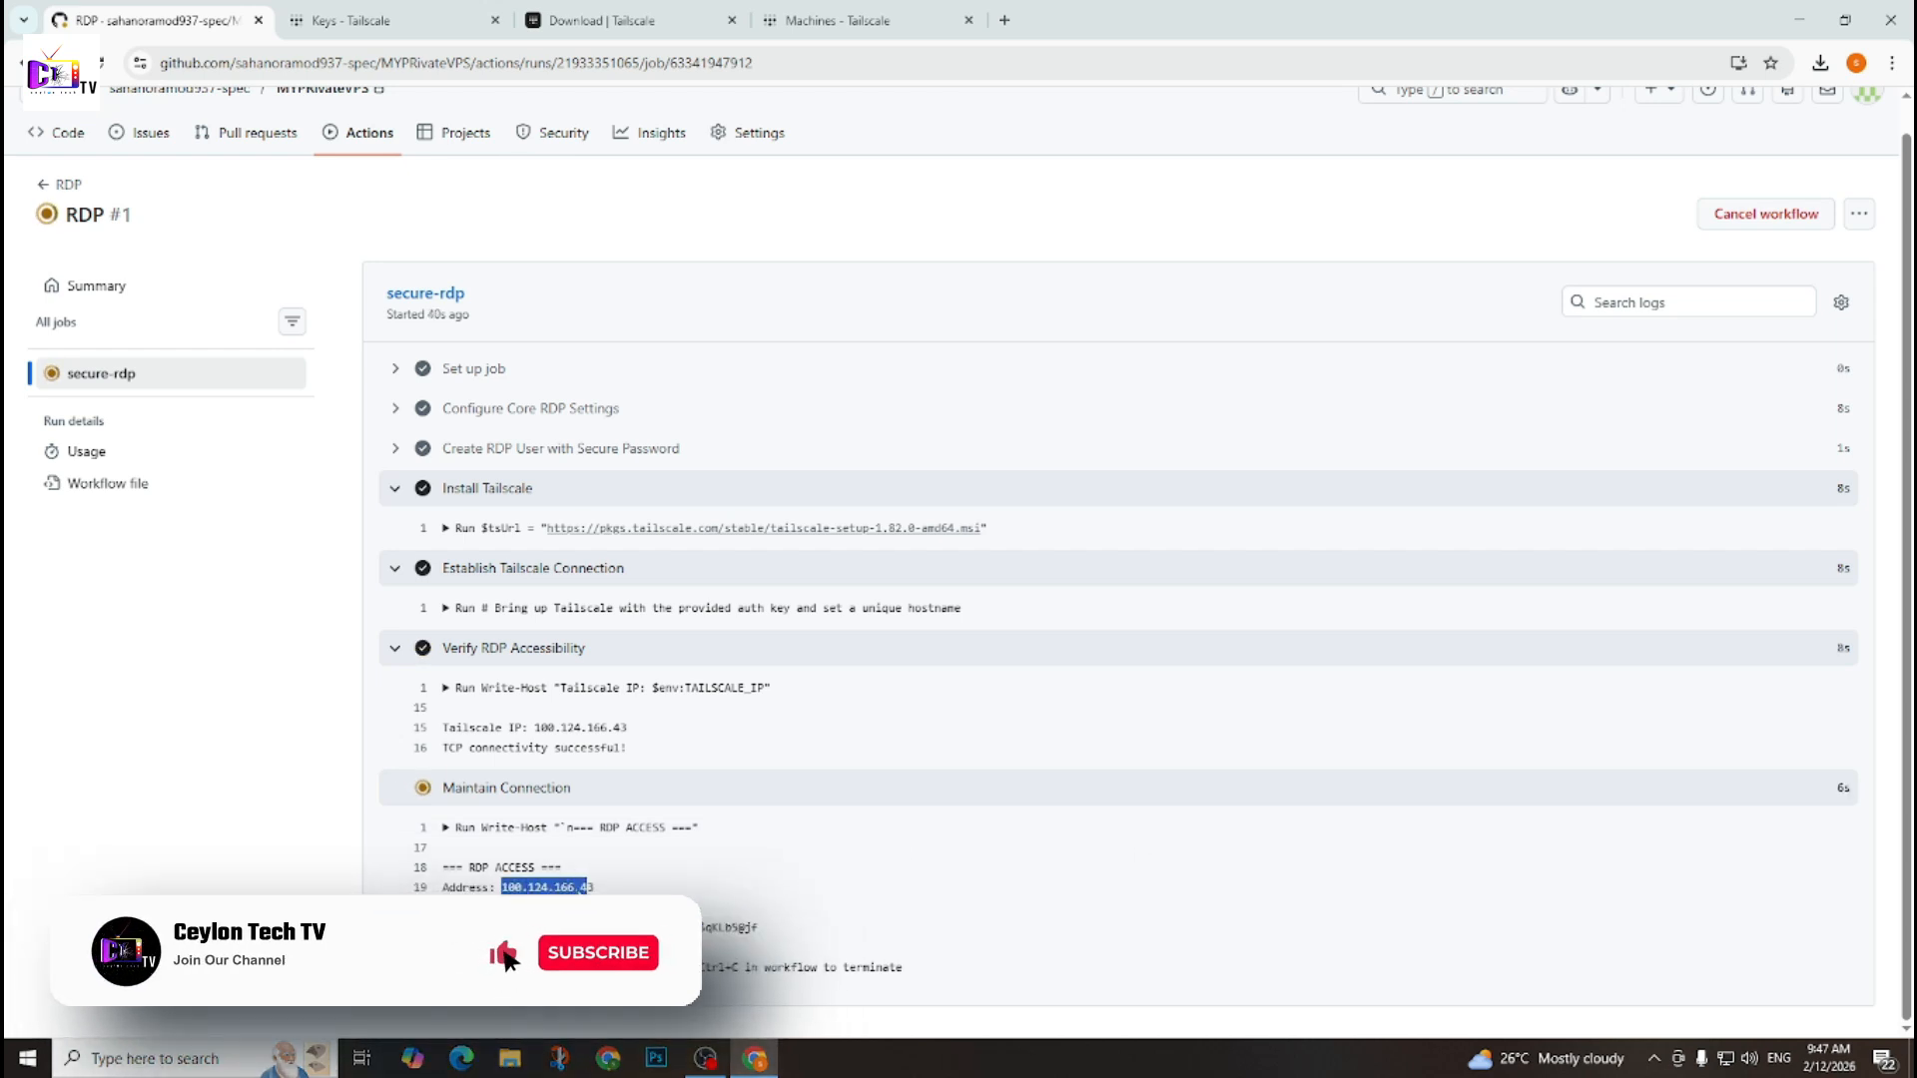
click(514, 906)
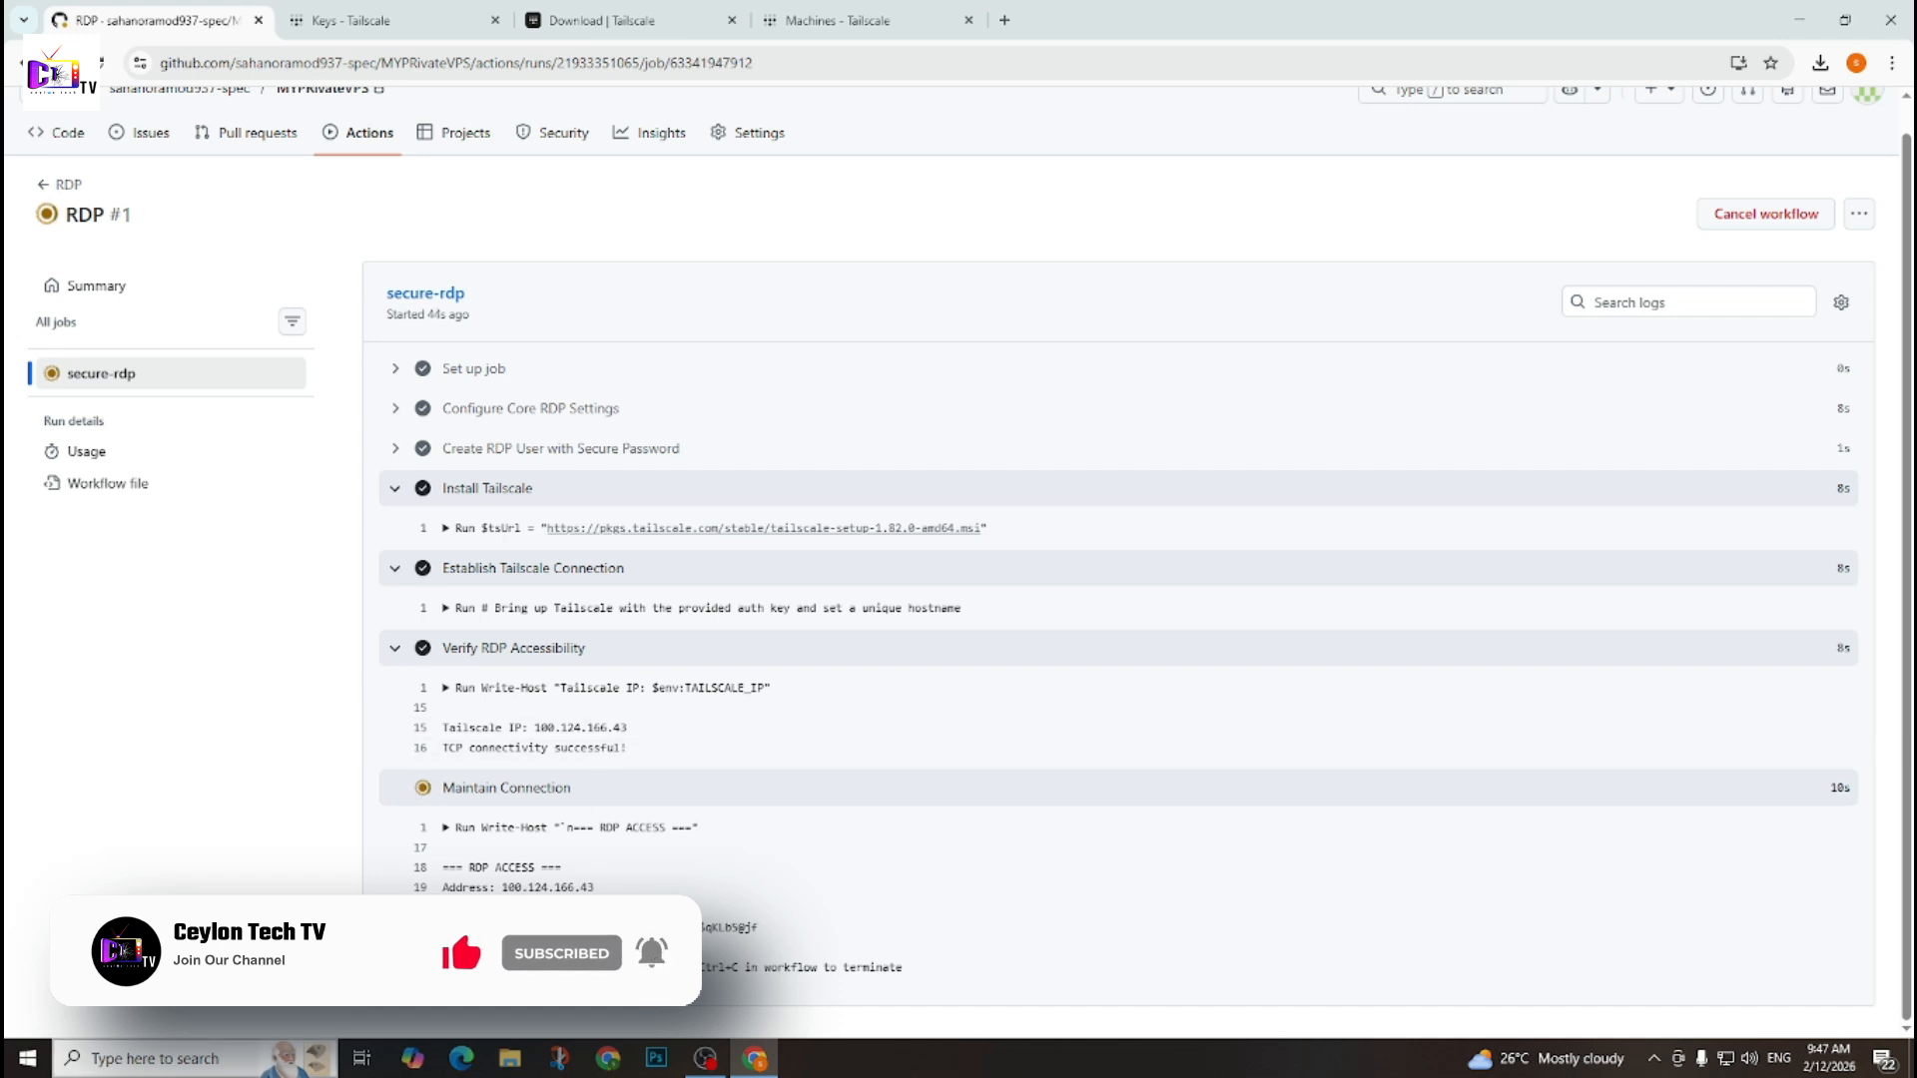
Open Windows Remote Desktop Connection with its full options shown and select the computer address for editing.
click(203, 1063)
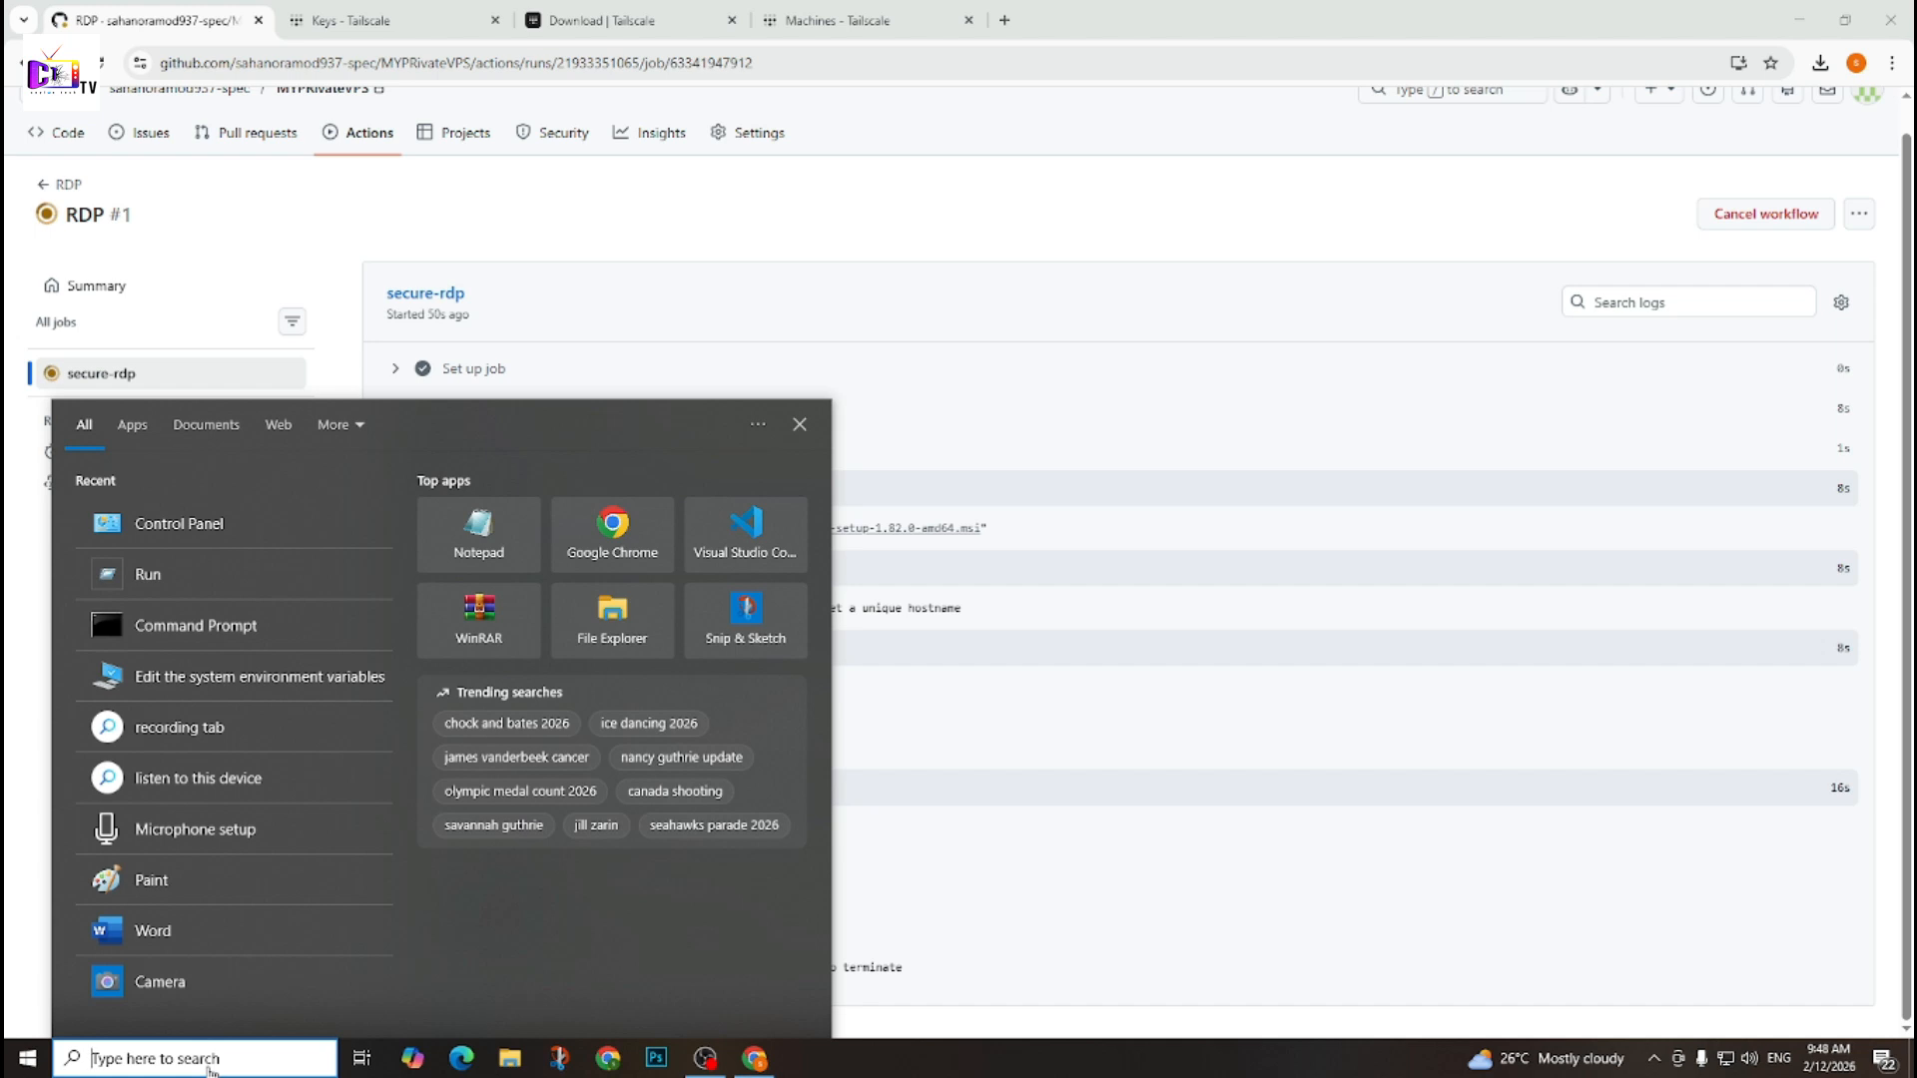
text(remot)
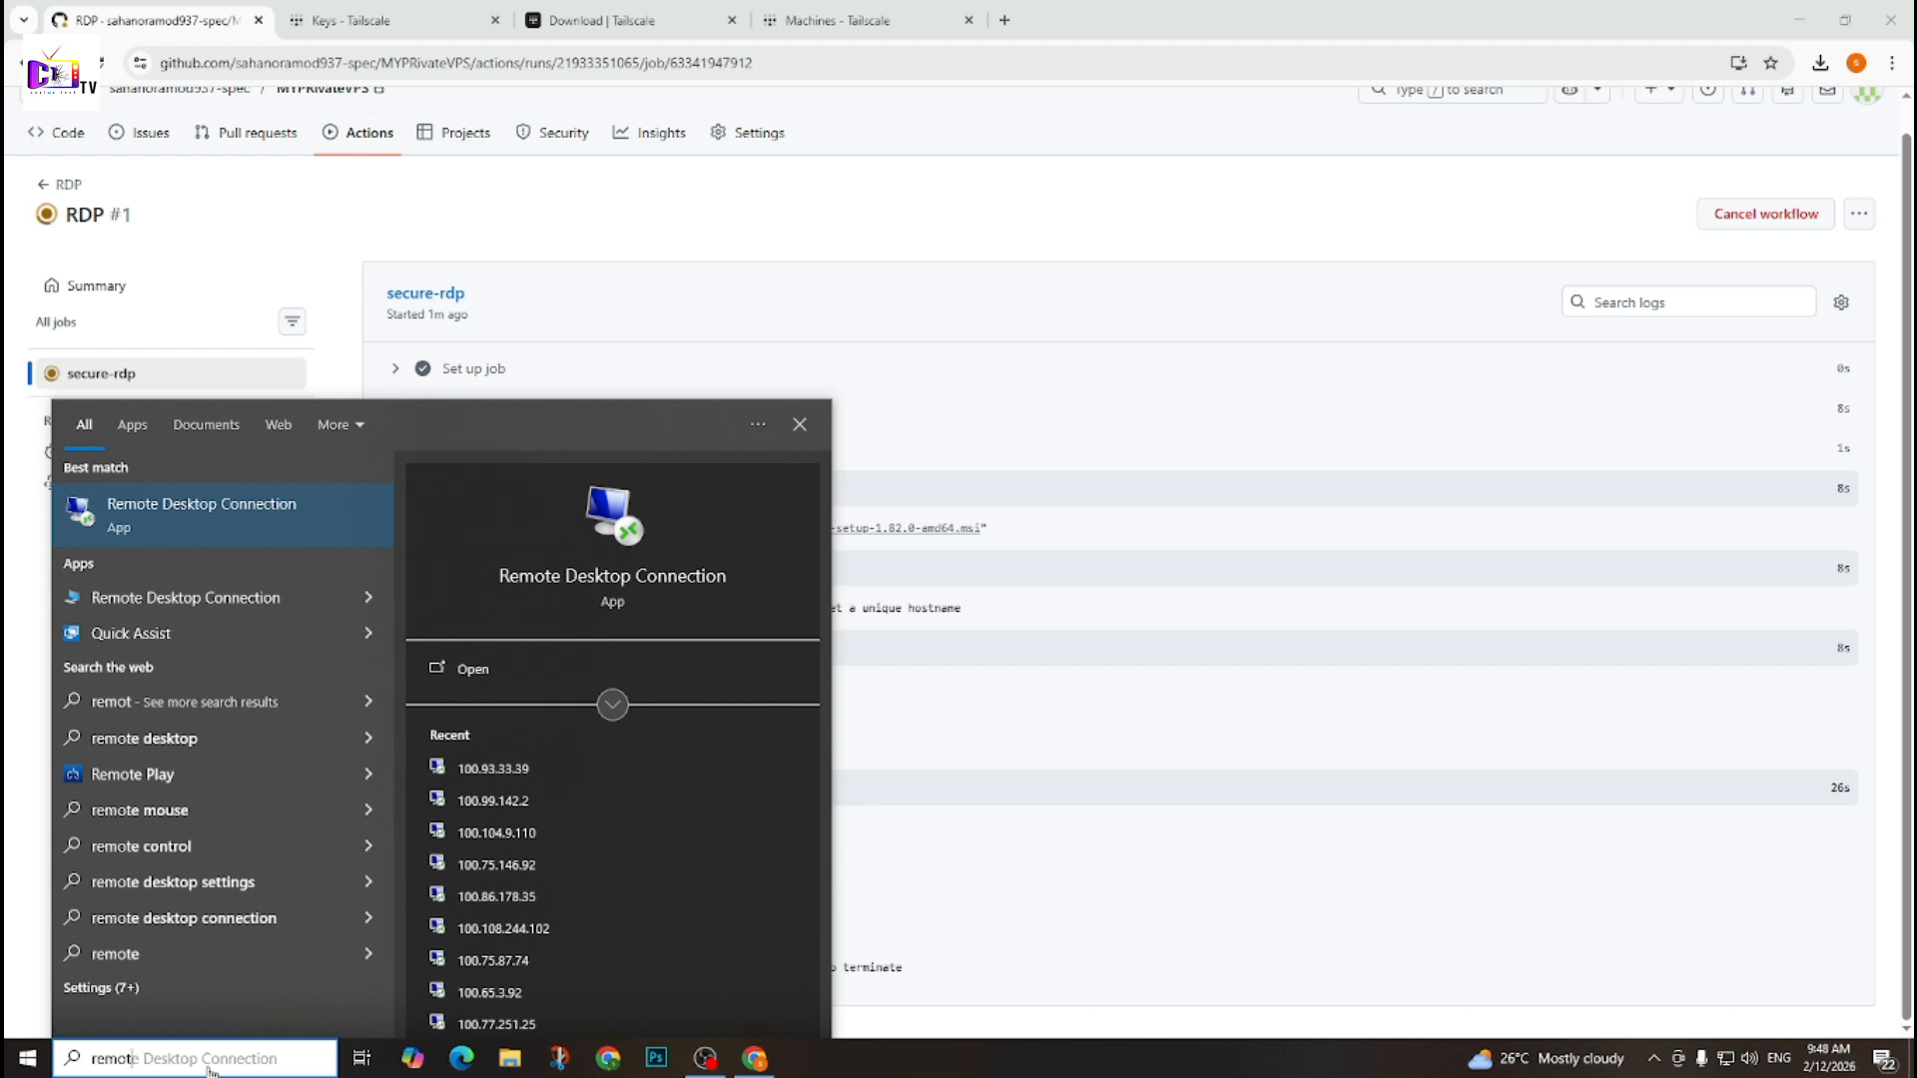
key(Return)
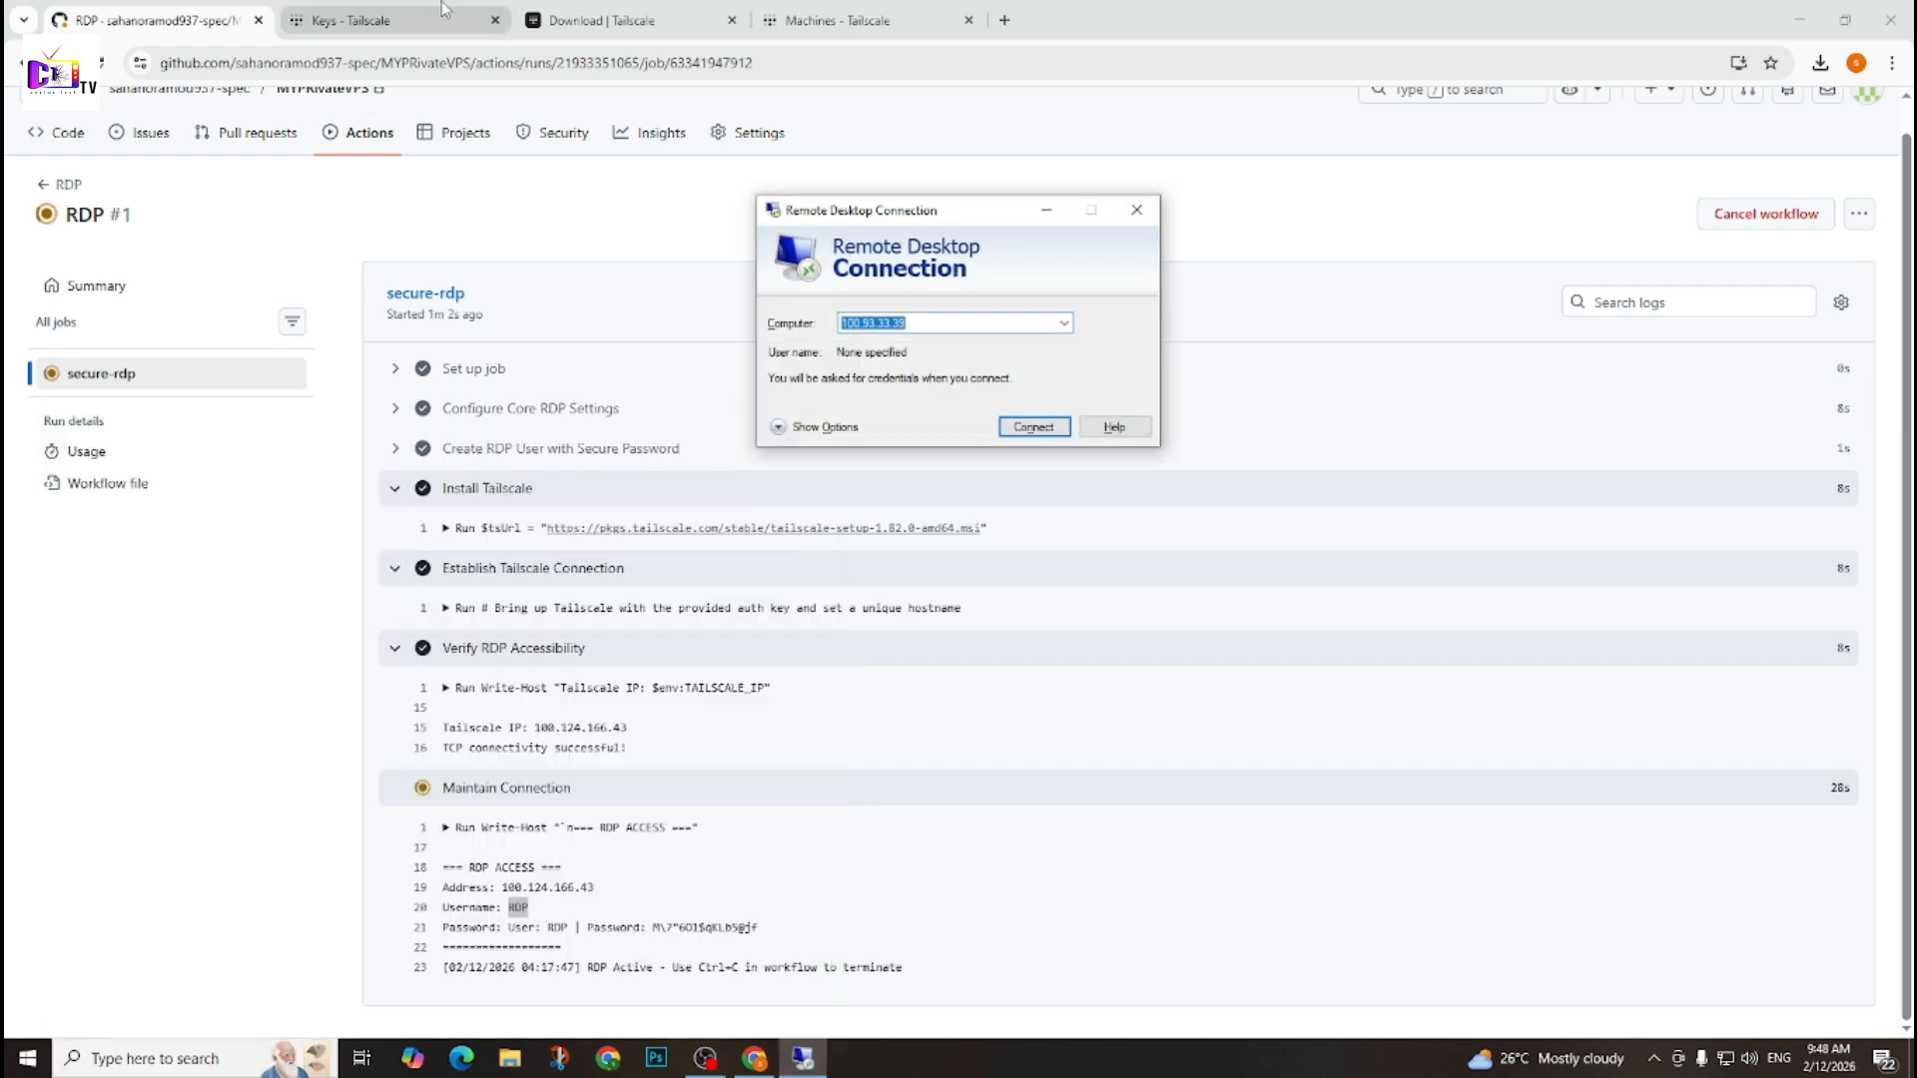
click(784, 426)
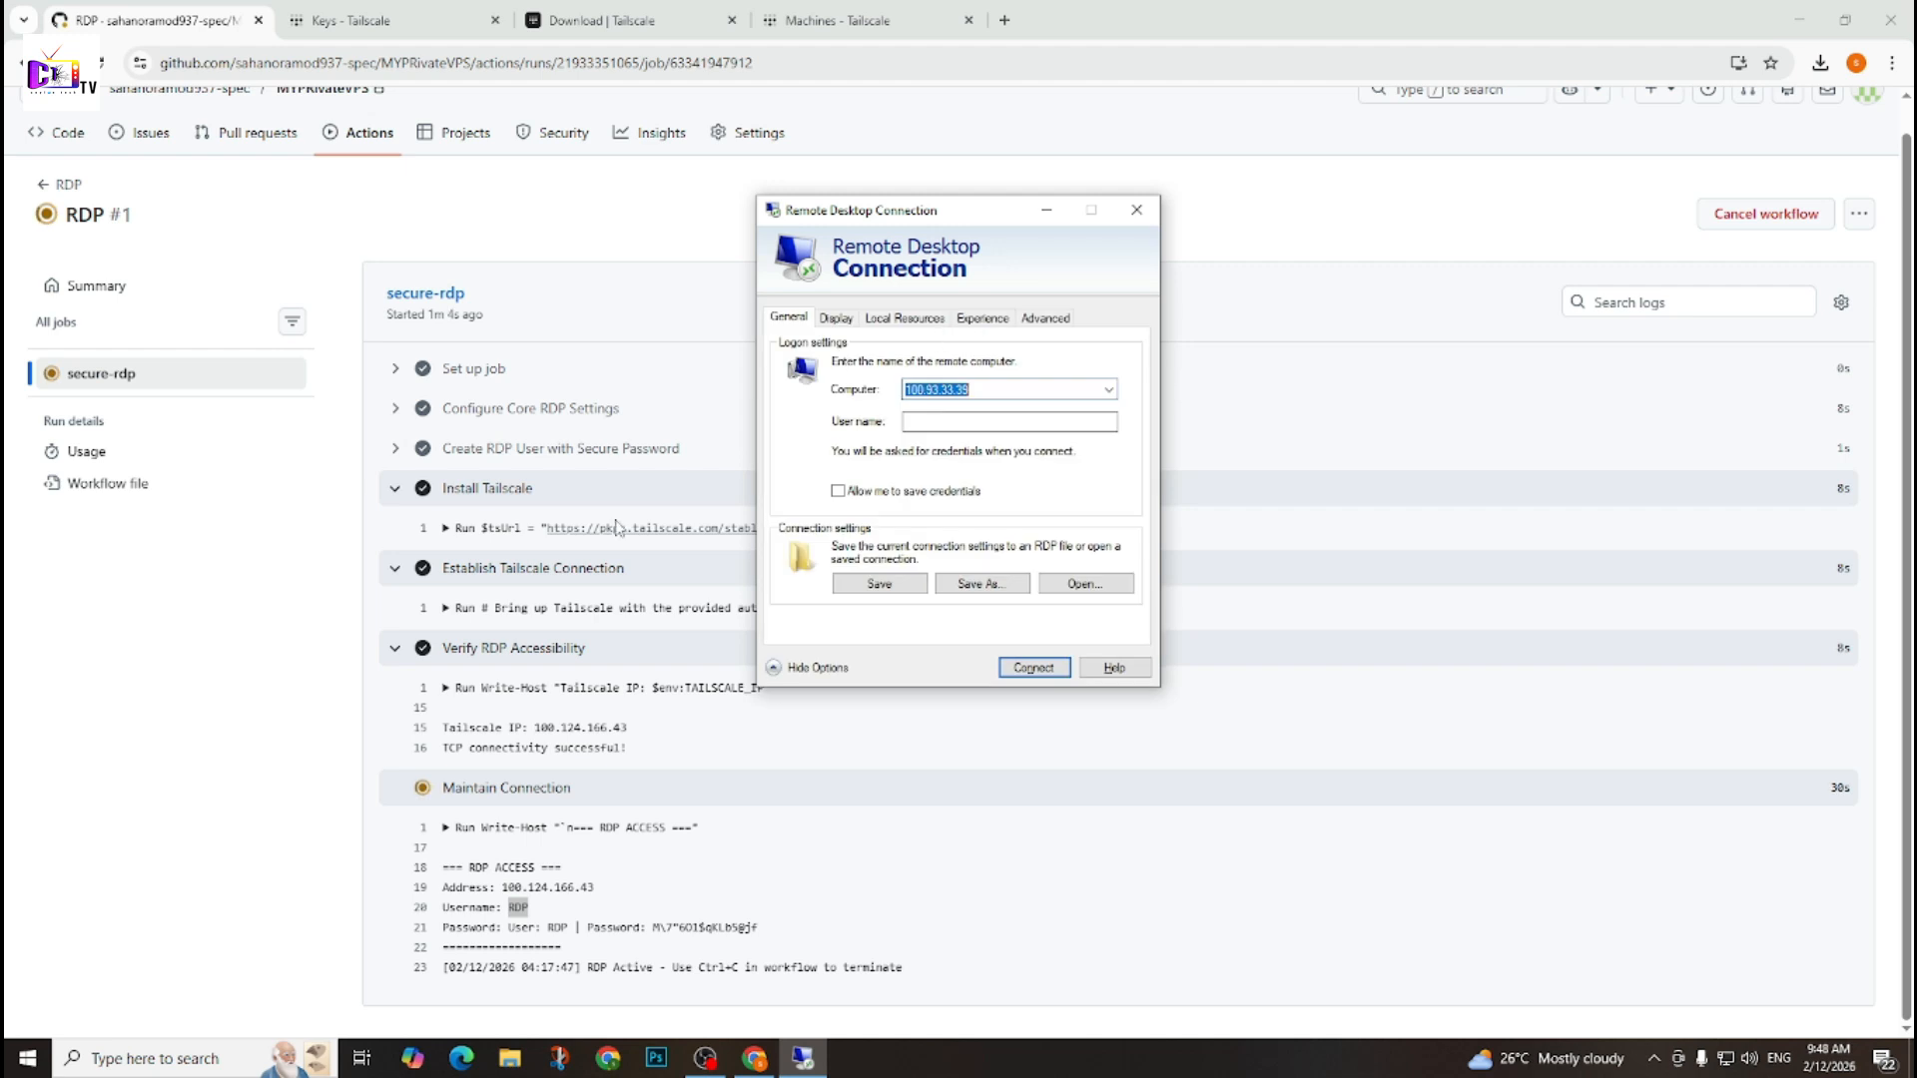
double_click(1012, 389)
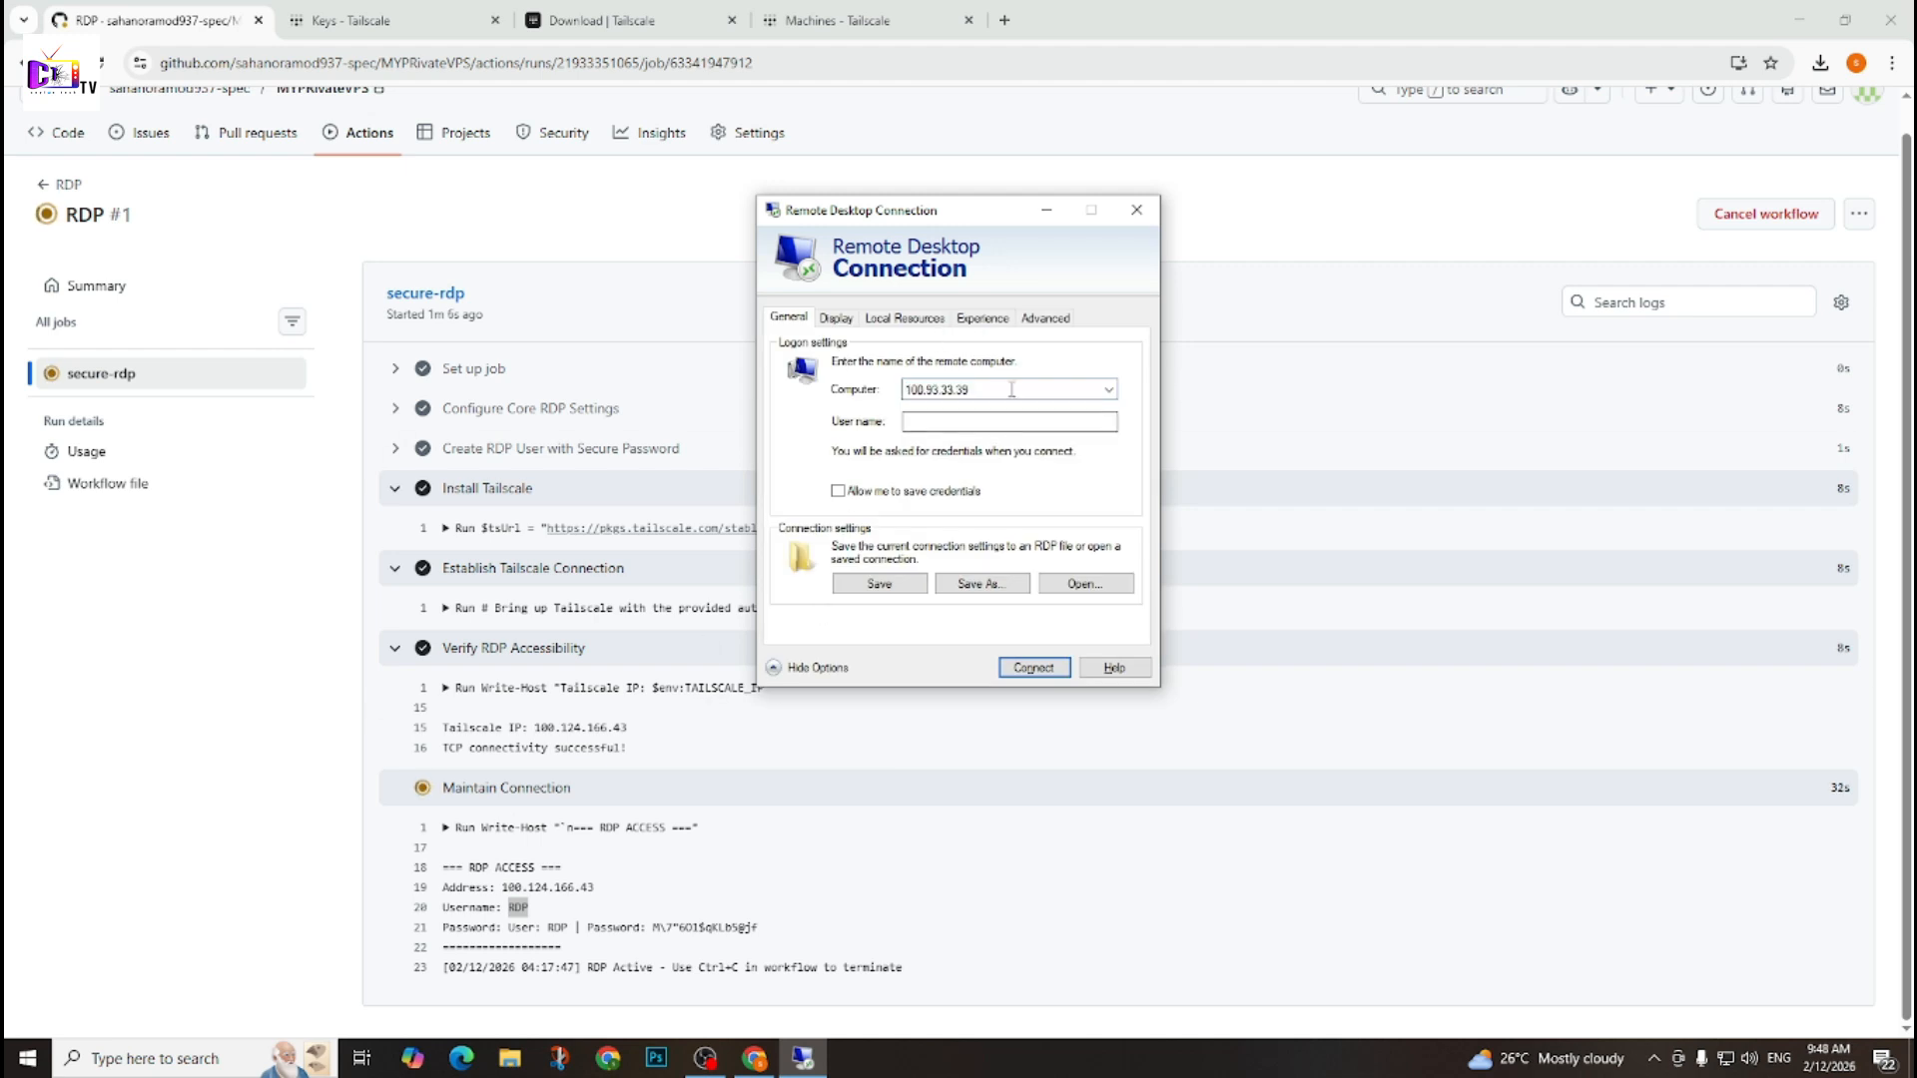
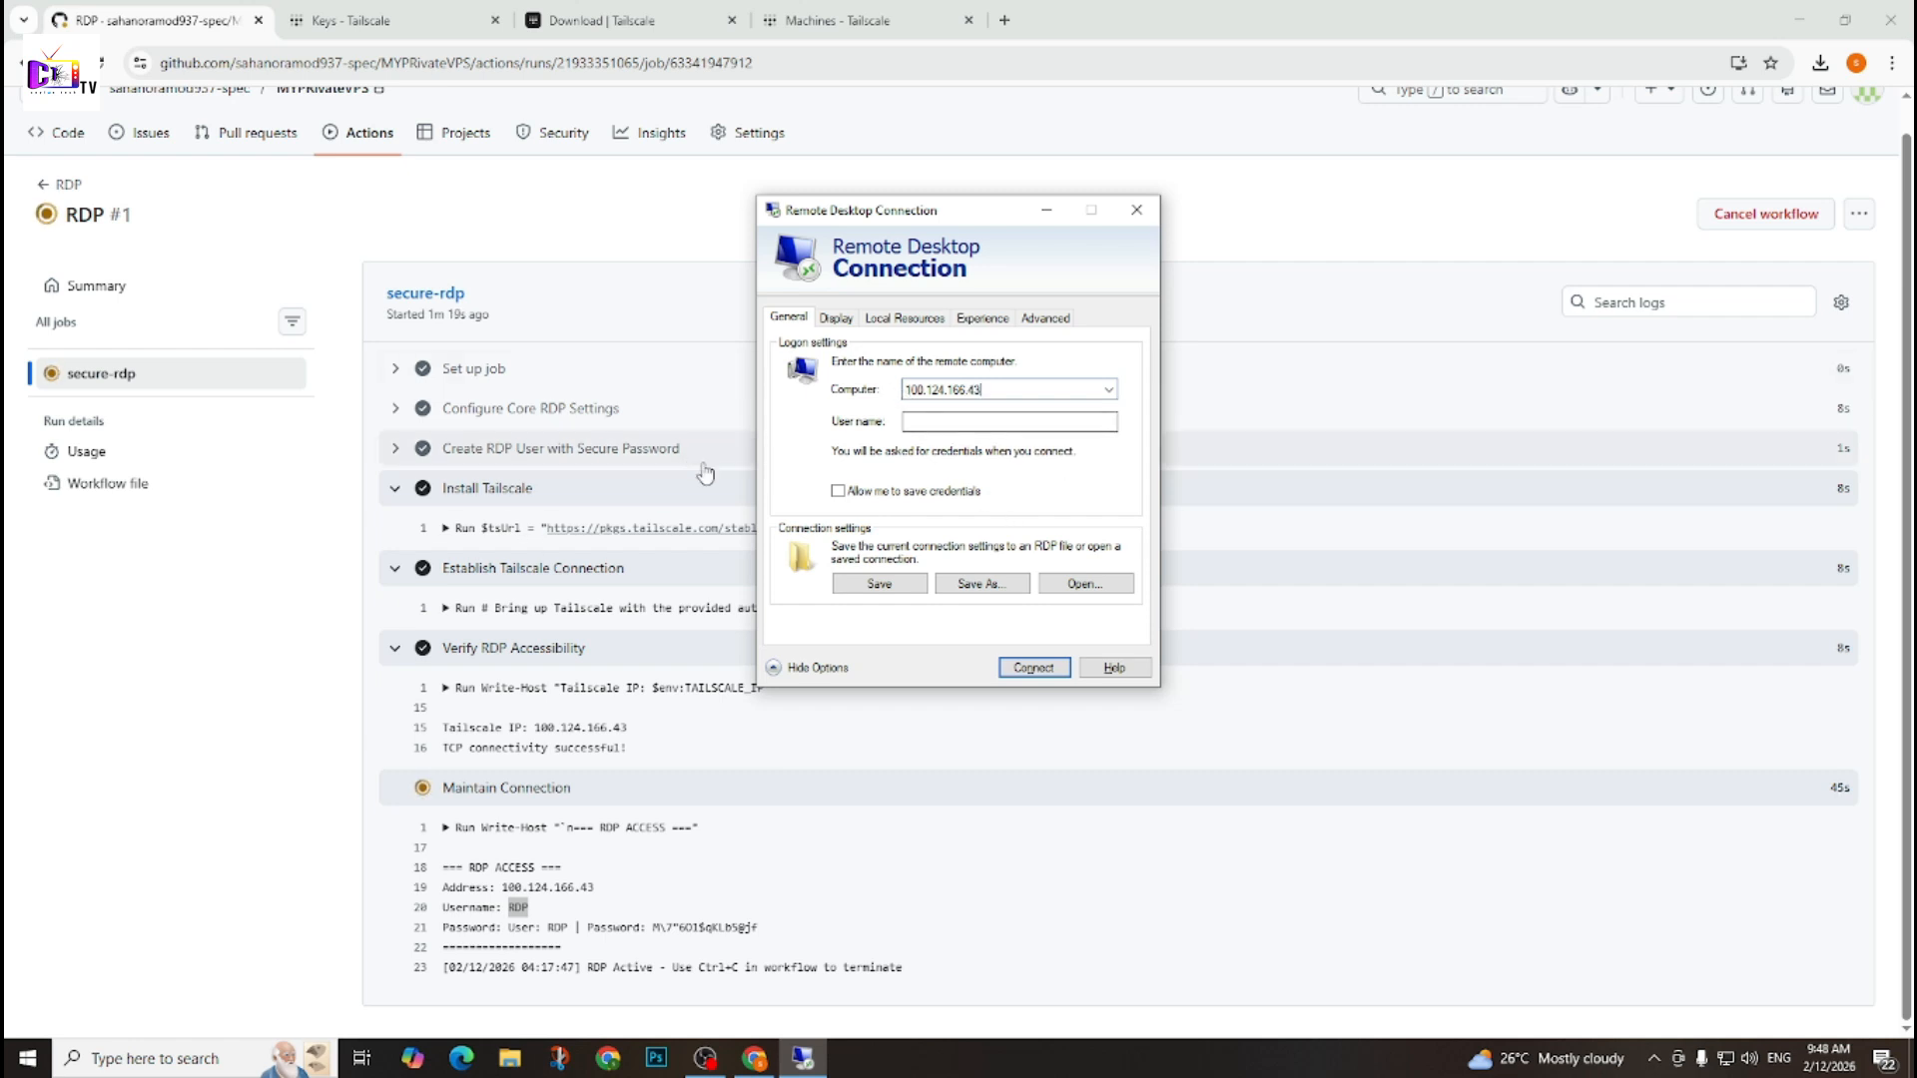
Enter RDP as the user name, connect to 100.124.166.43 and accept the unverified remote computer identity.
click(929, 428)
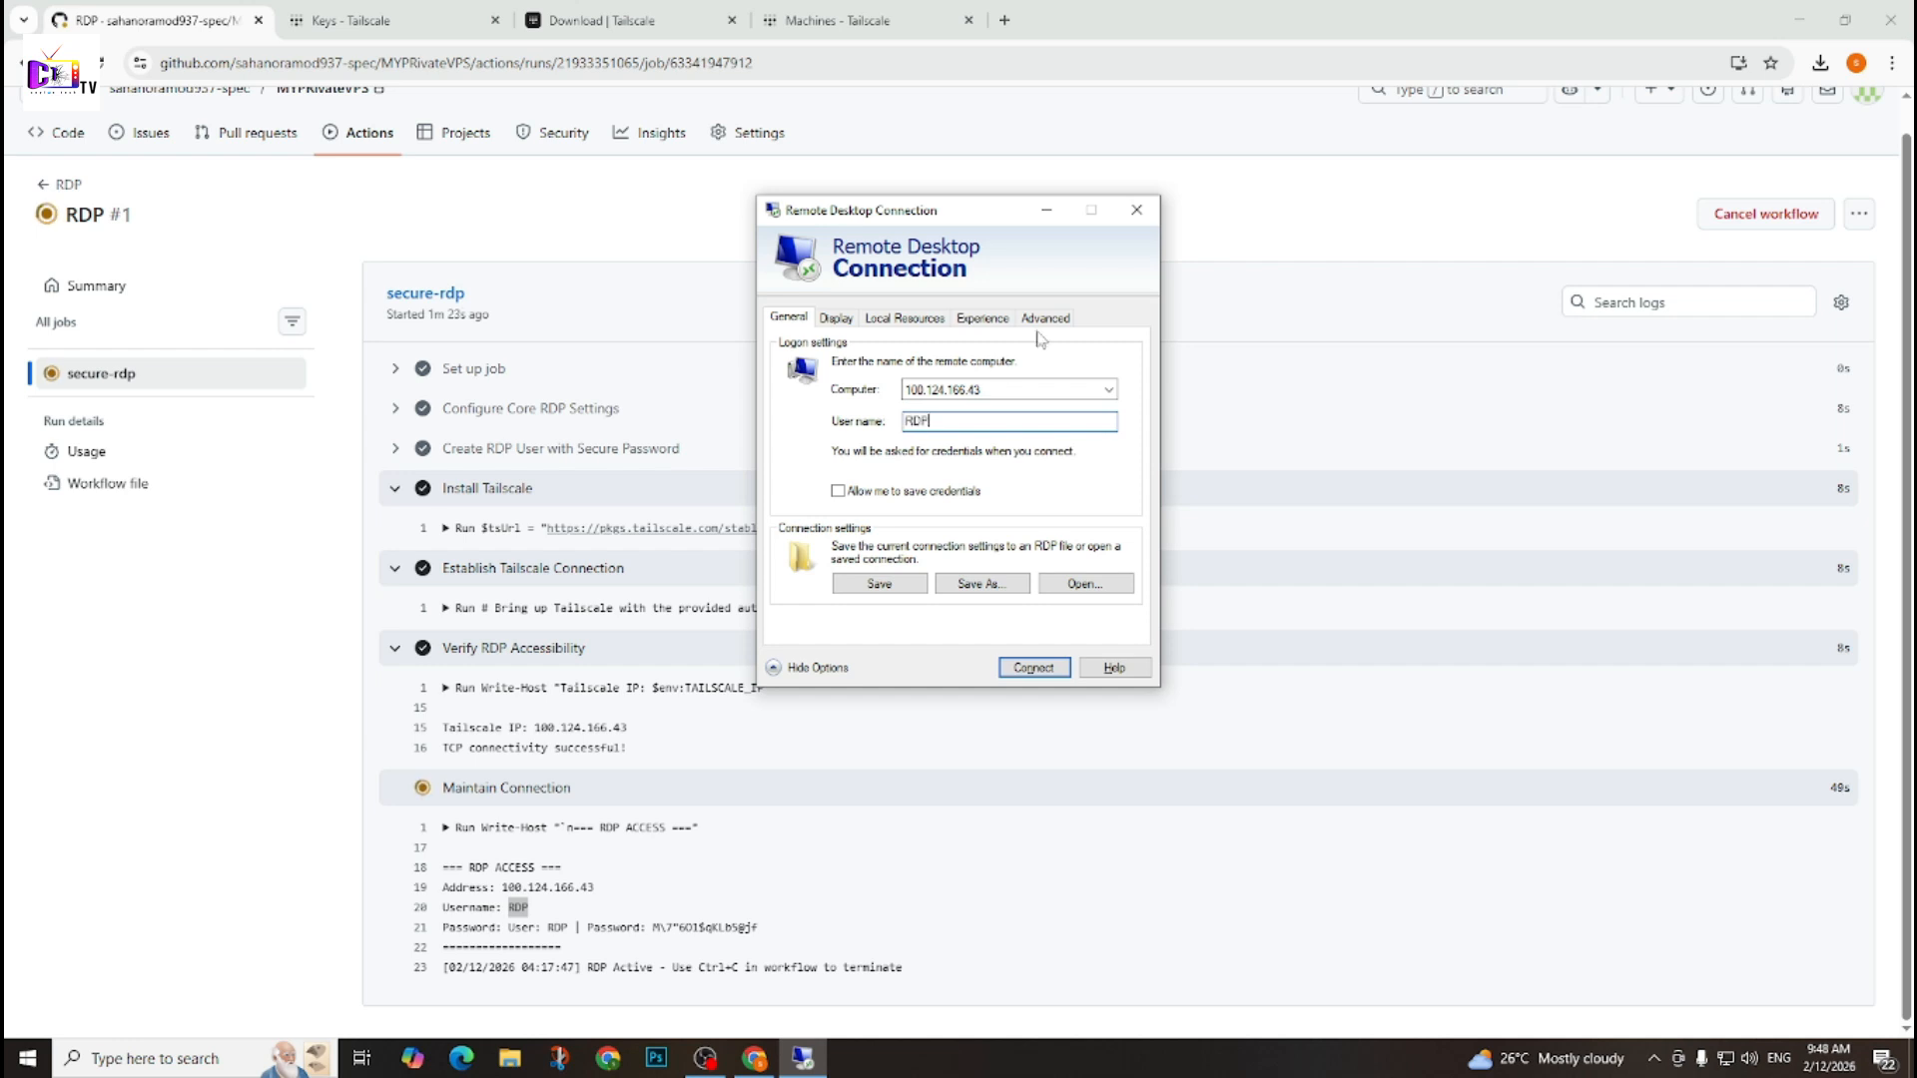
click(1034, 667)
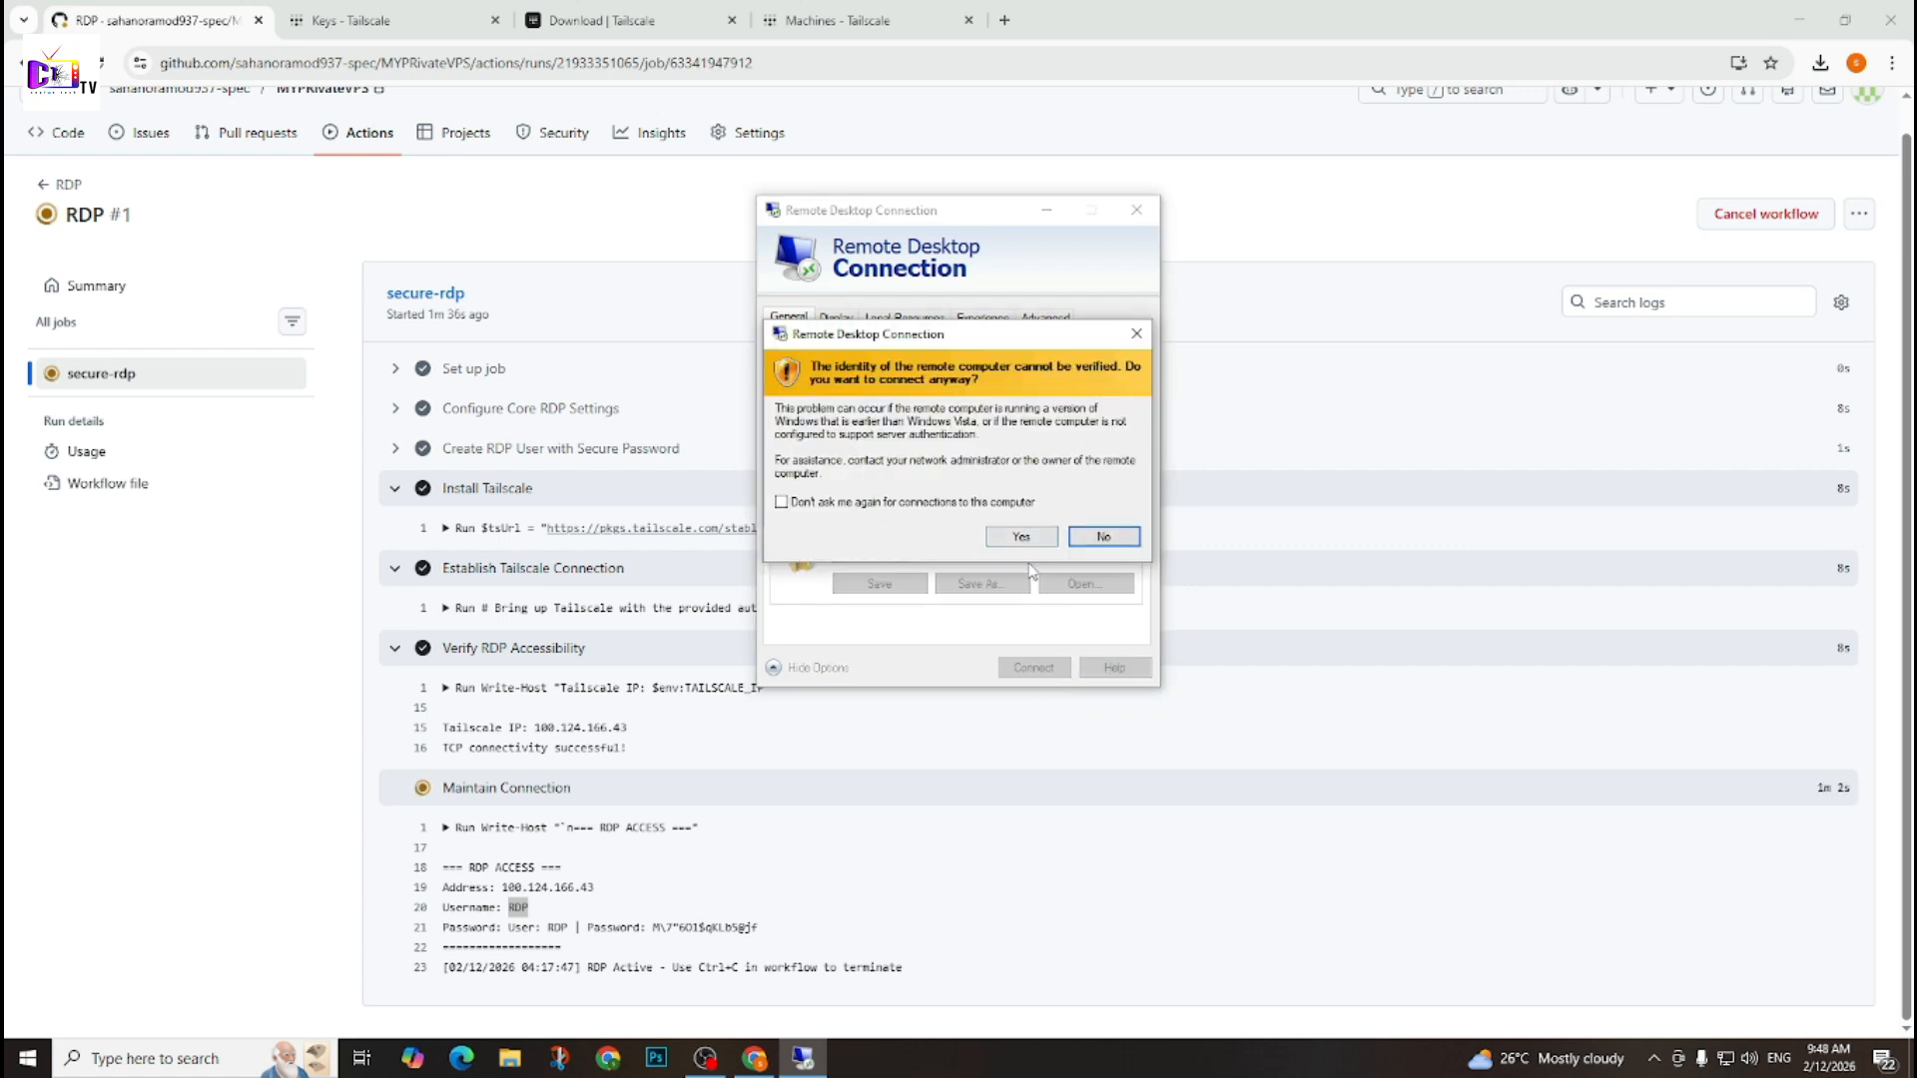
click(1022, 538)
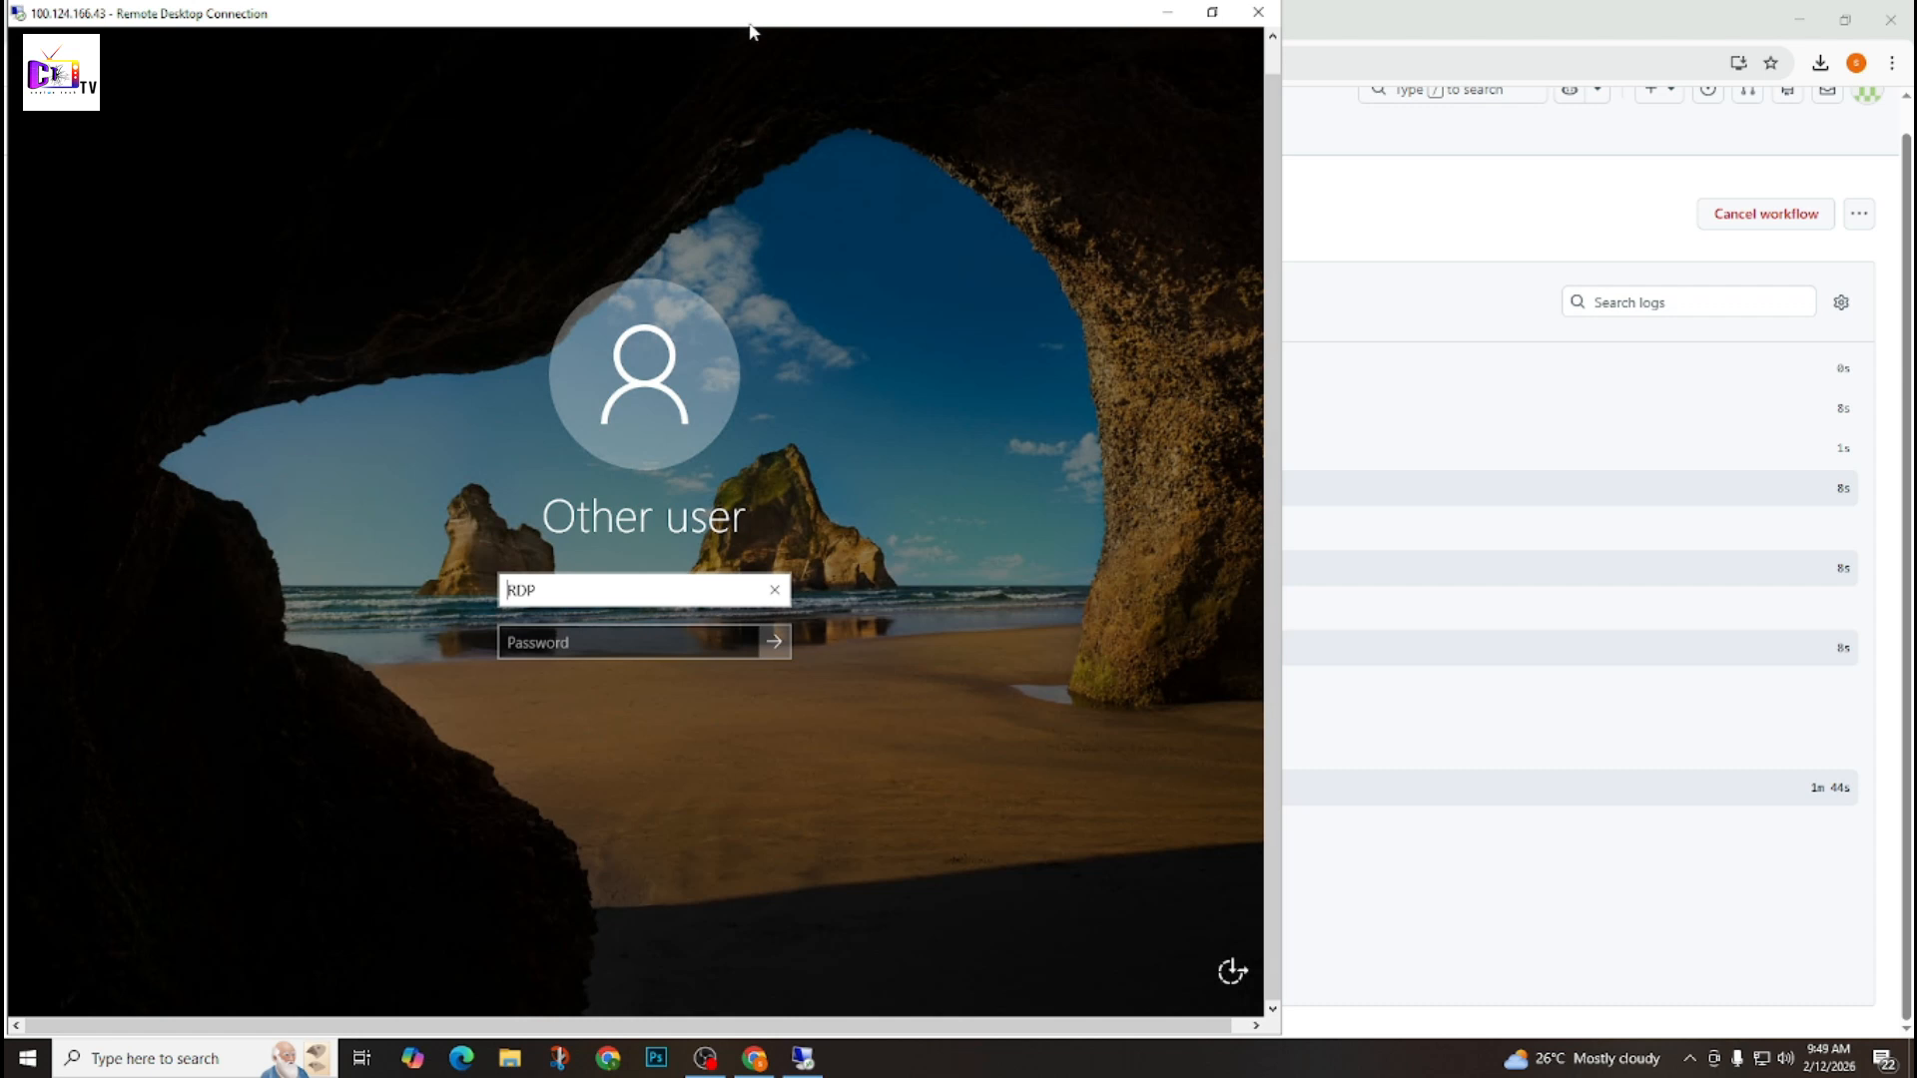
Maximize the remote session window, minimize the browser behind it and begin entering the account password.
drag(753, 30, 1232, 8)
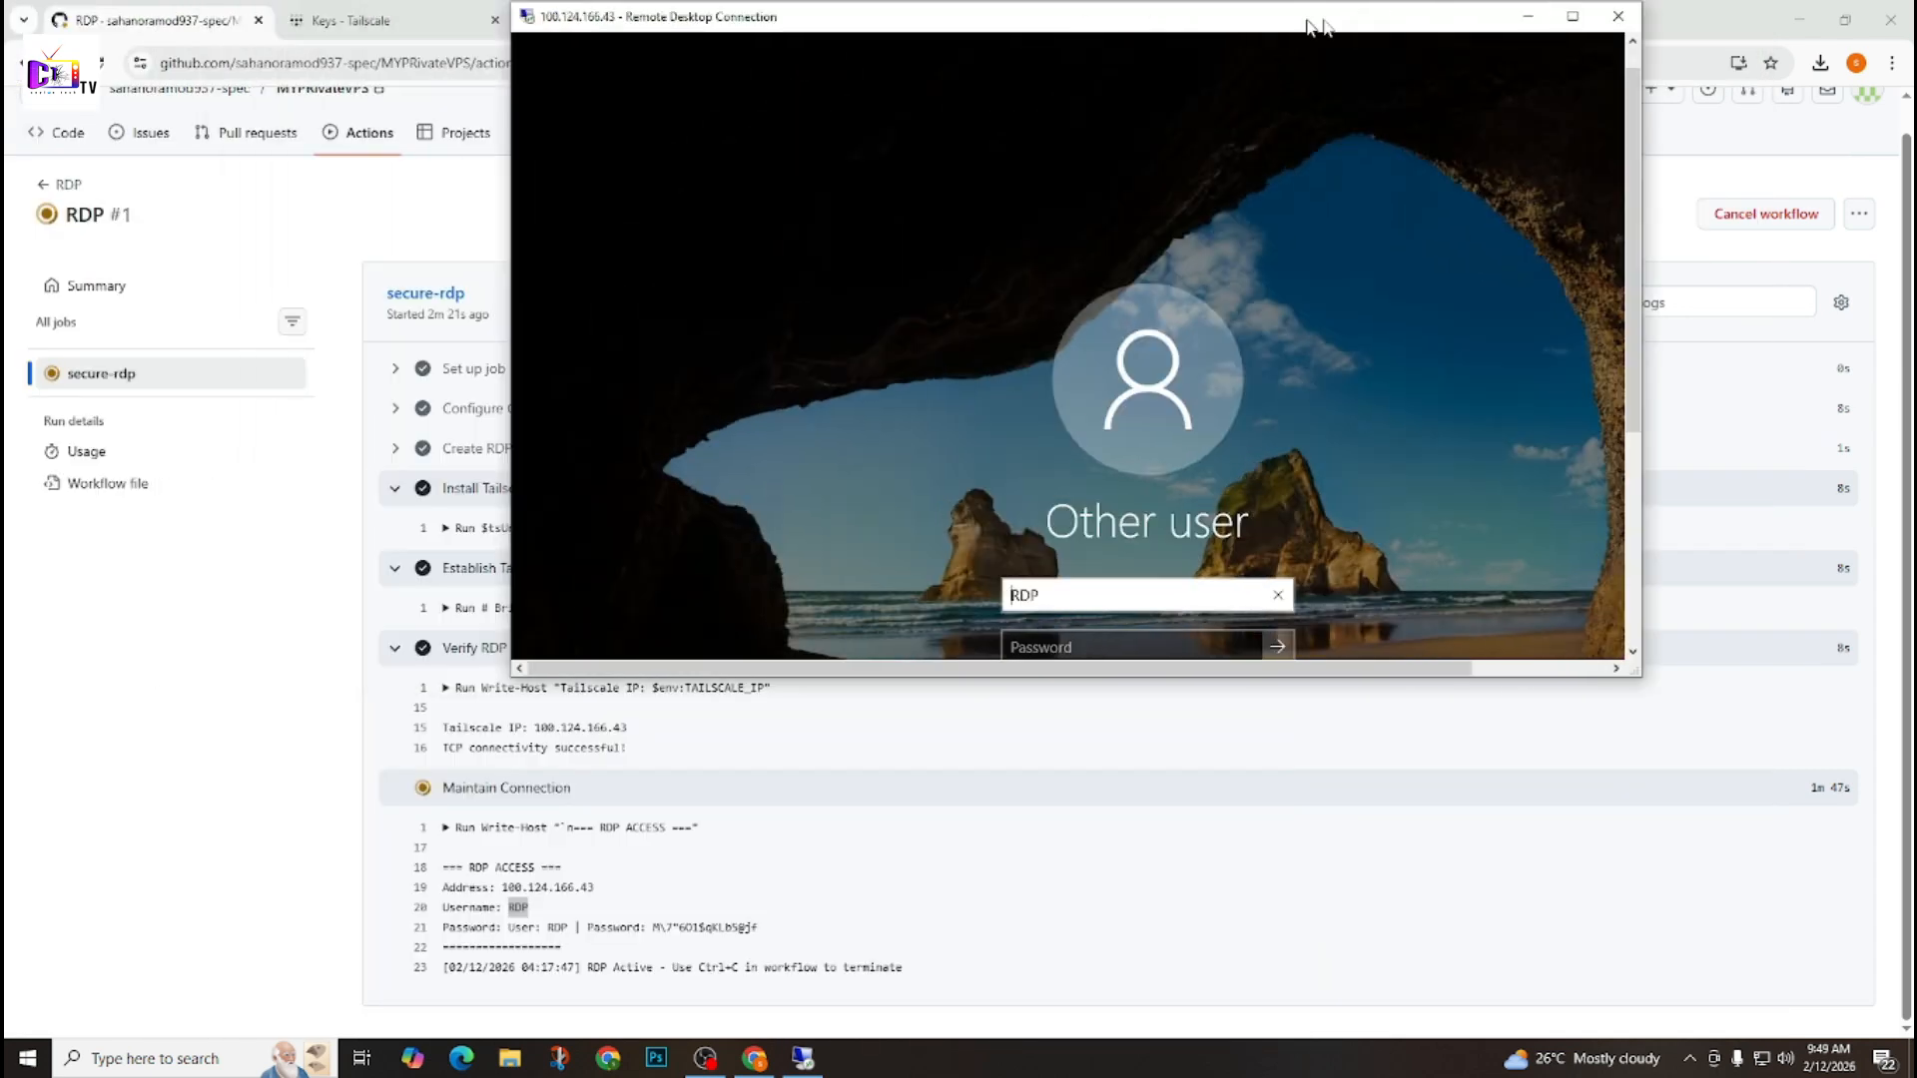
drag(1310, 25, 1421, 48)
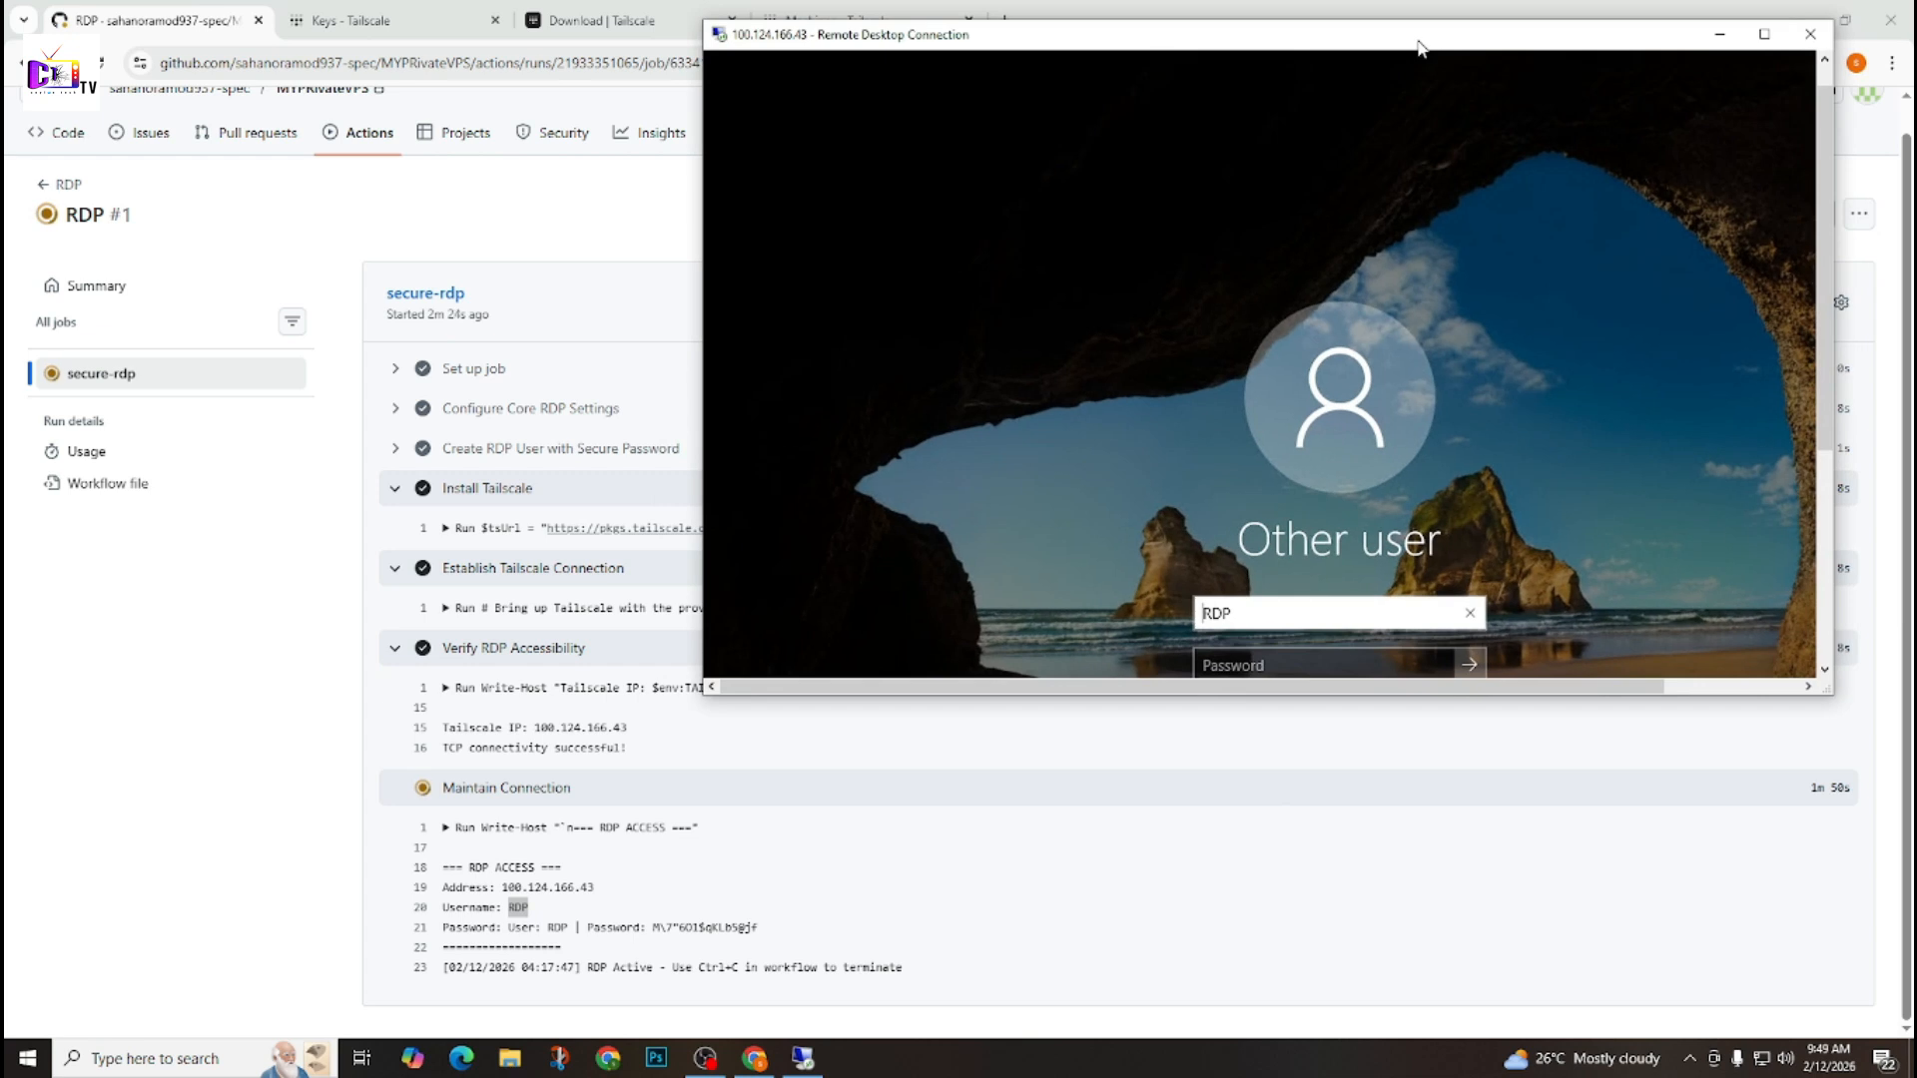
click(1255, 666)
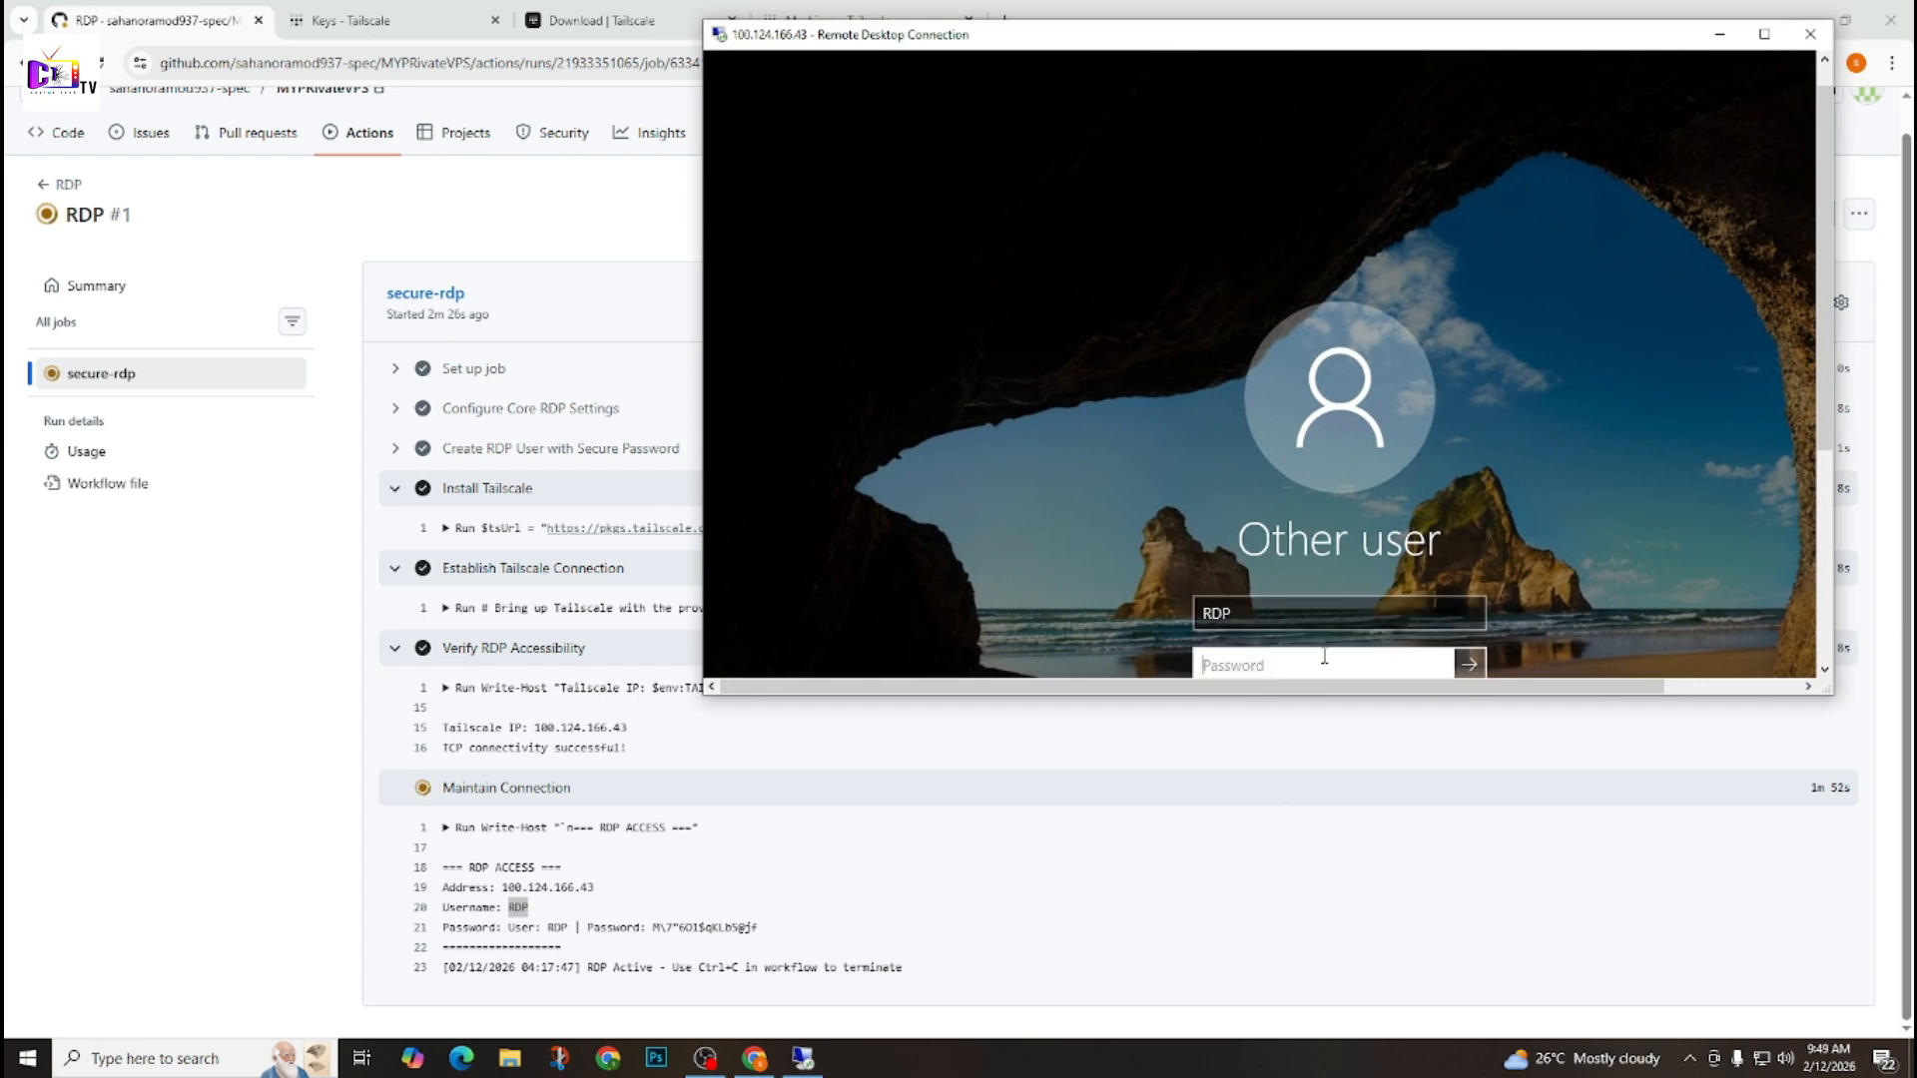
click(1761, 43)
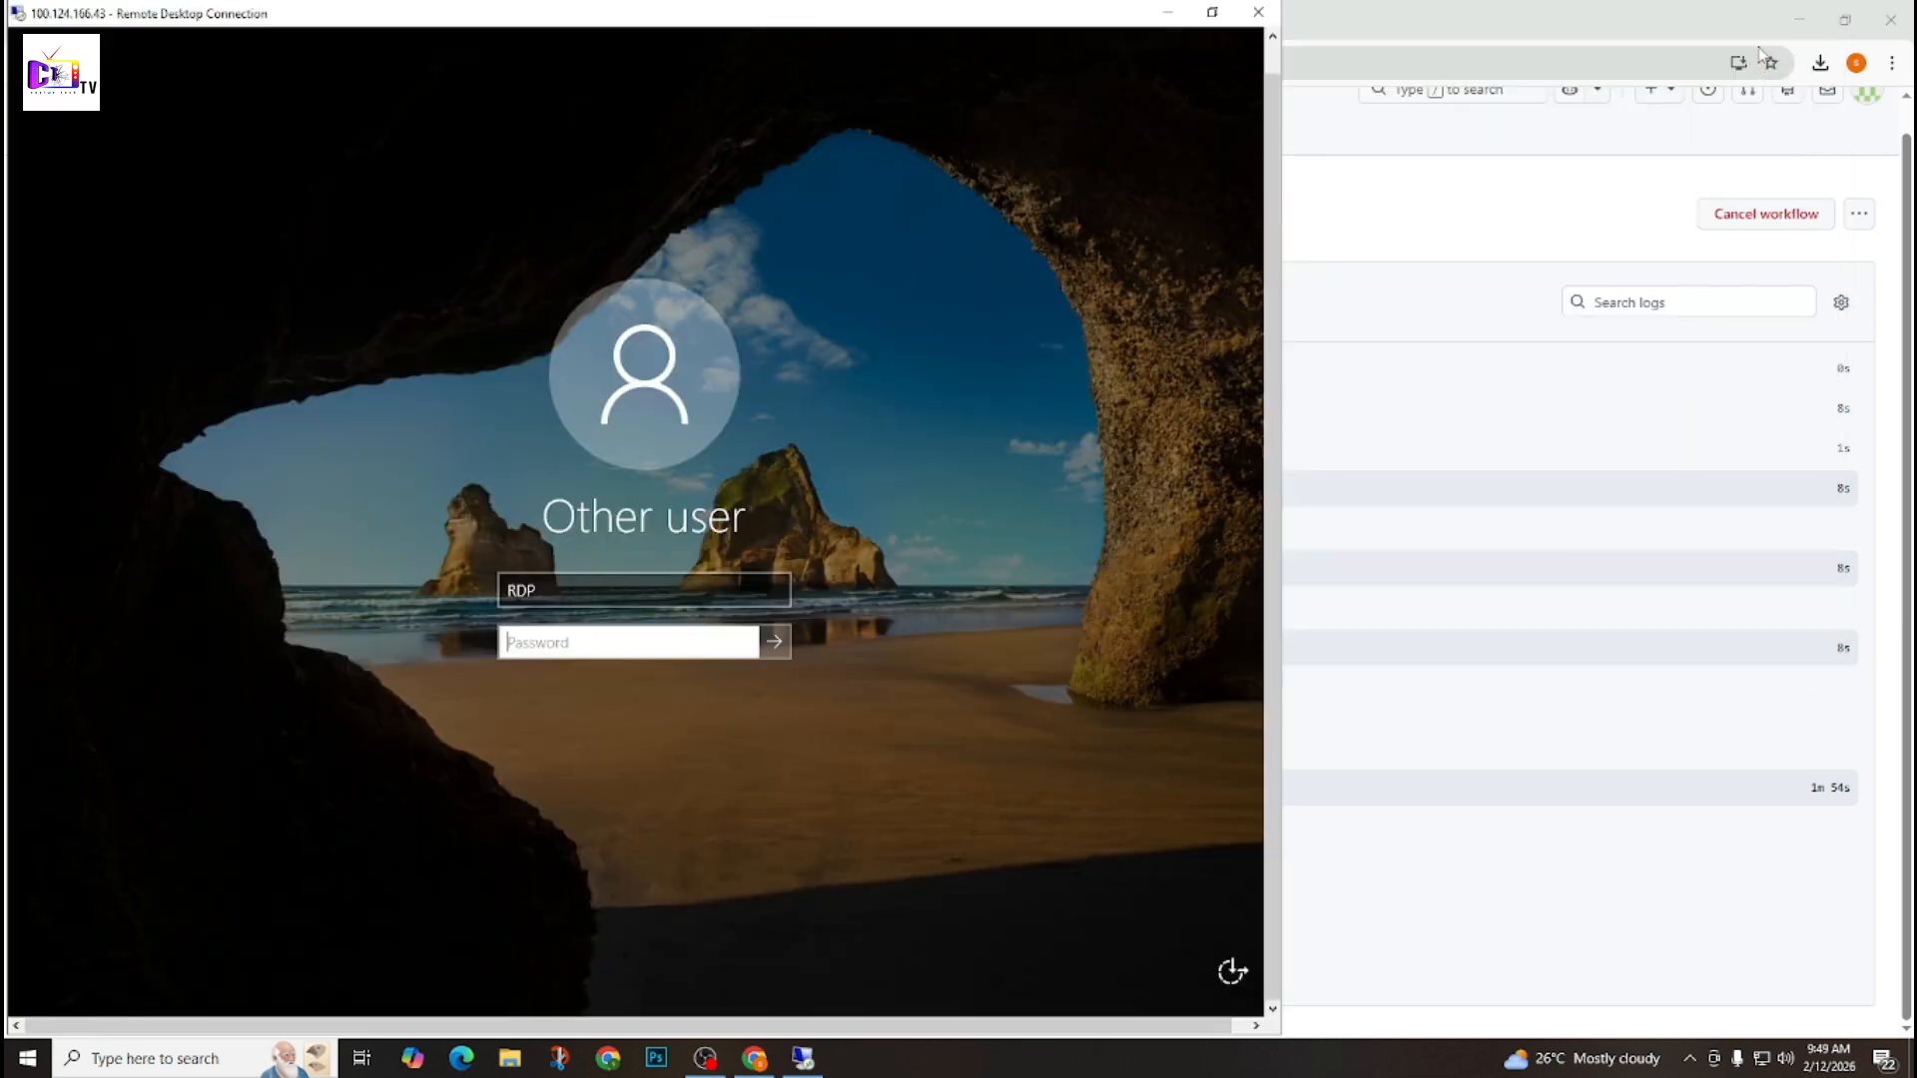
click(1437, 12)
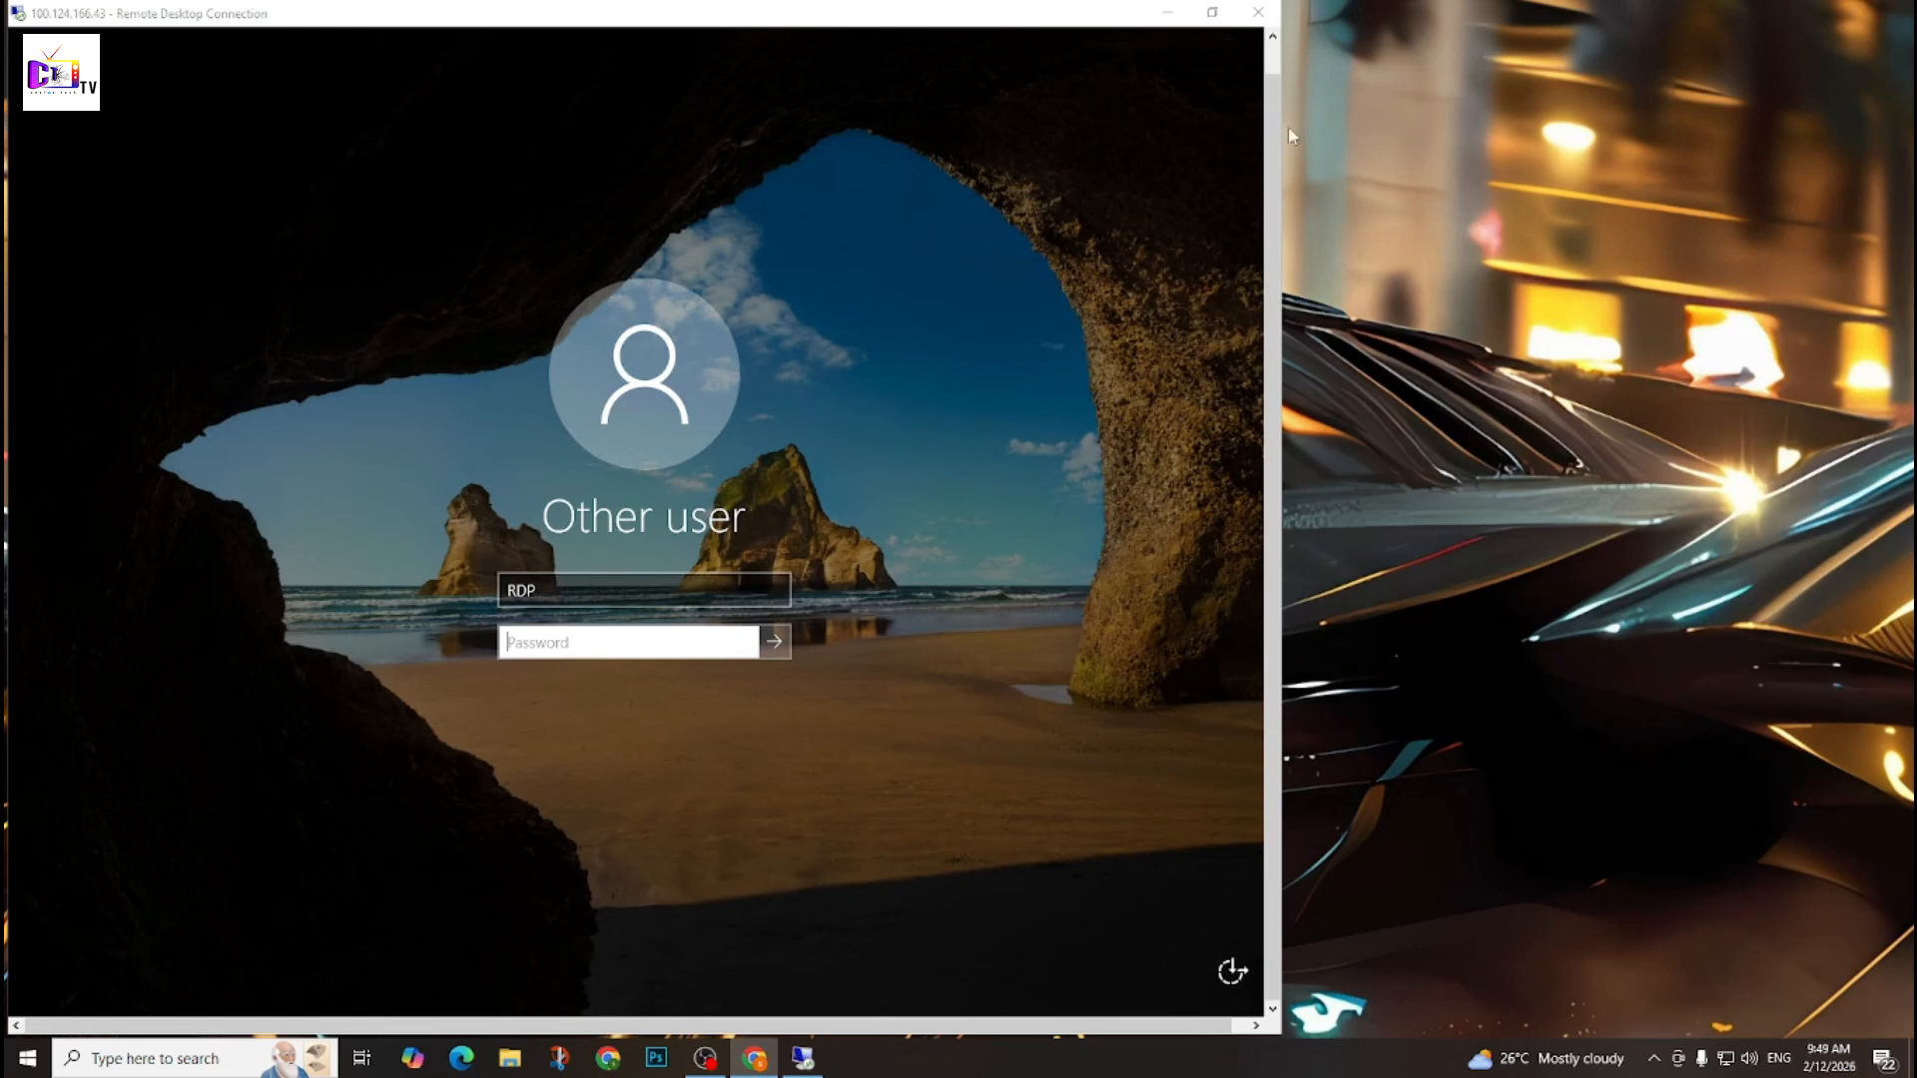
click(1248, 139)
text(•)
Return to the secure-rdp job log in the browser, enlarge it to read the RDP account password, and go back to the remote session.
click(754, 1058)
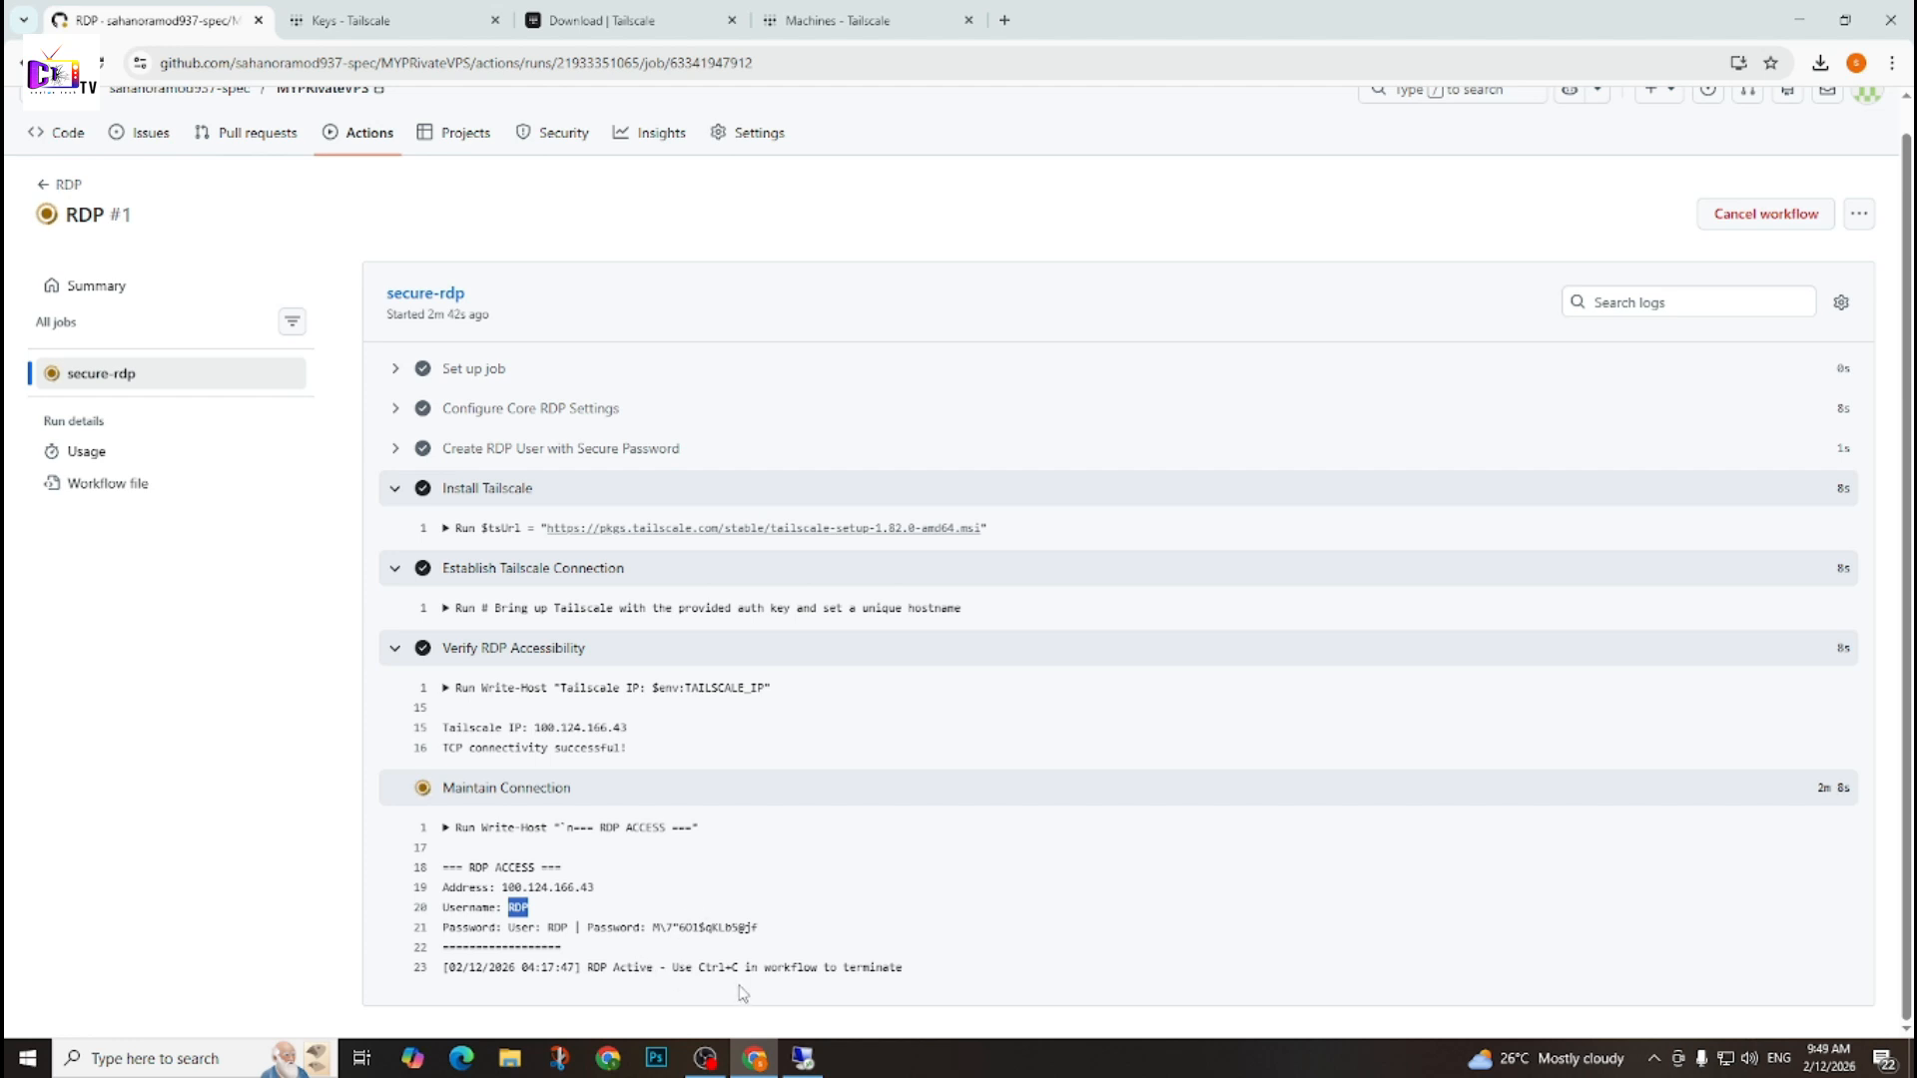
key(ctrl+plus)
key(ctrl+plus)
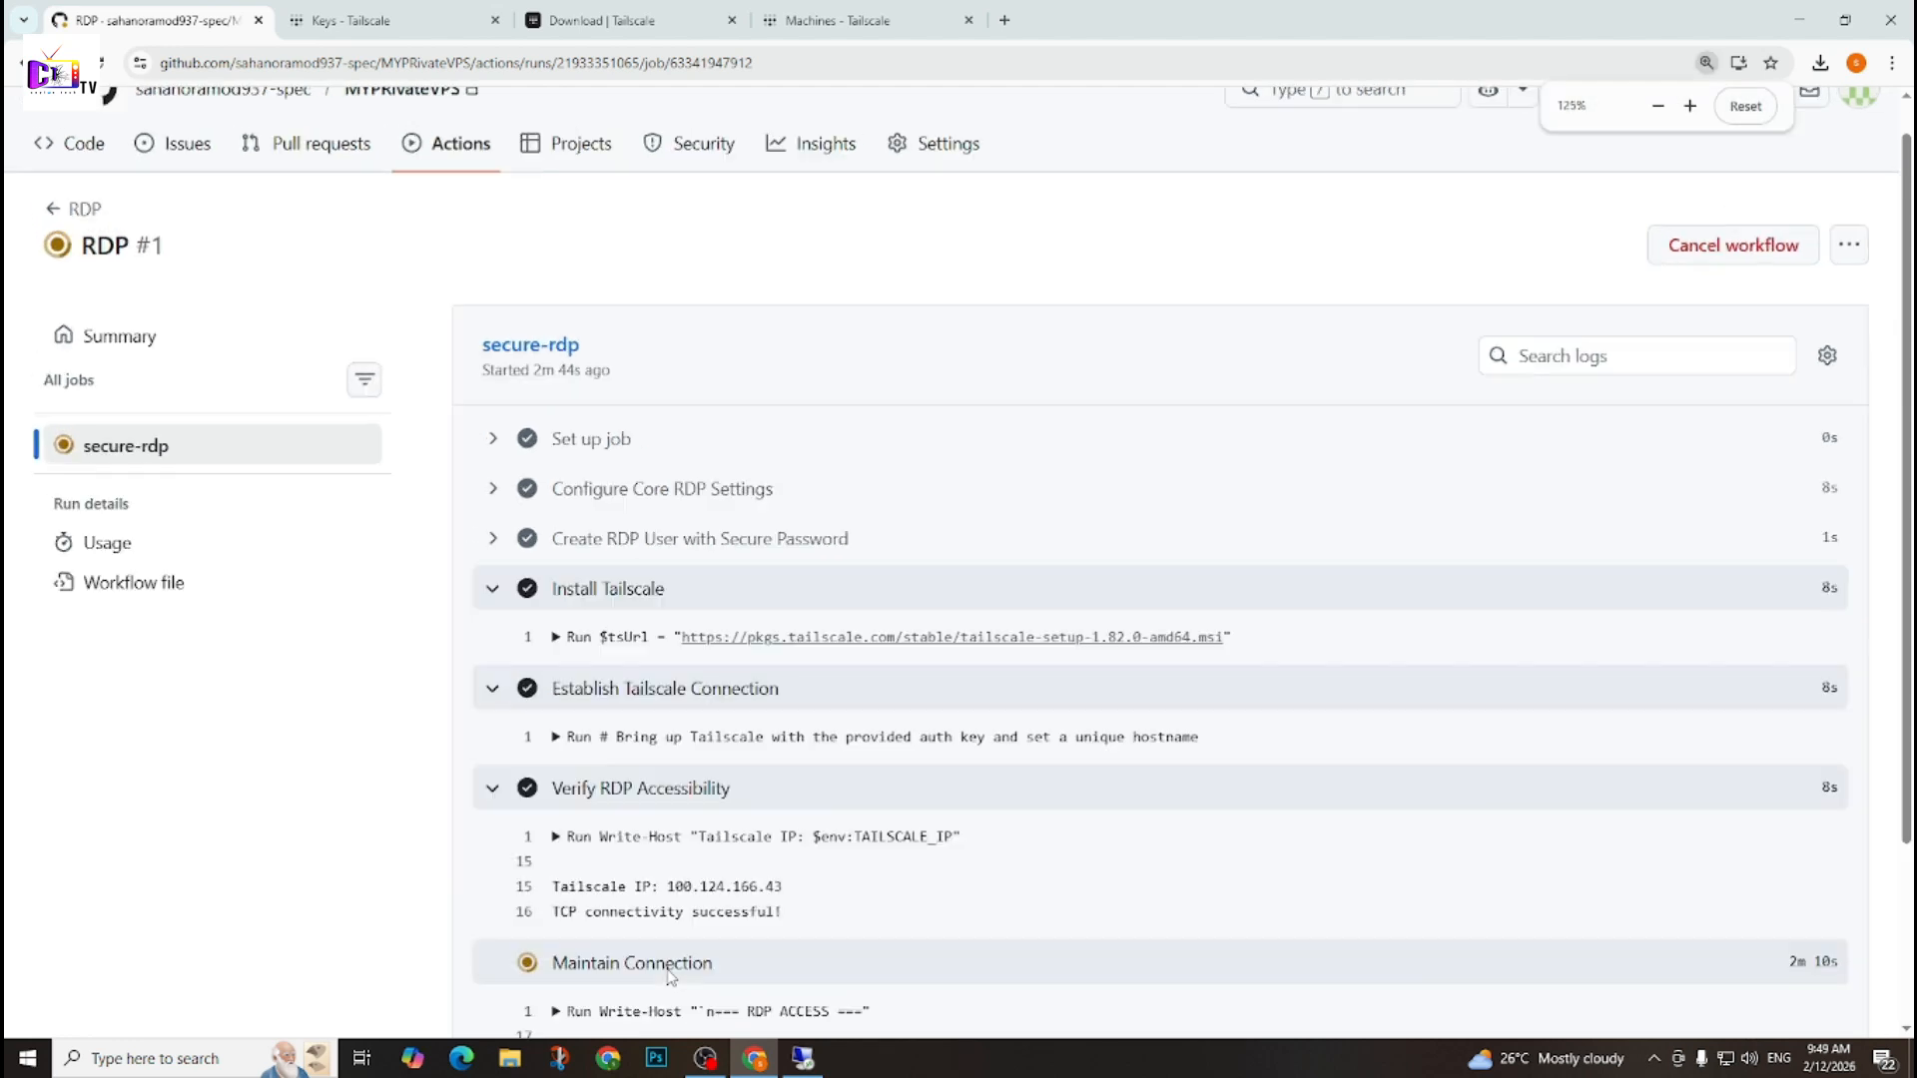
key(ctrl+plus)
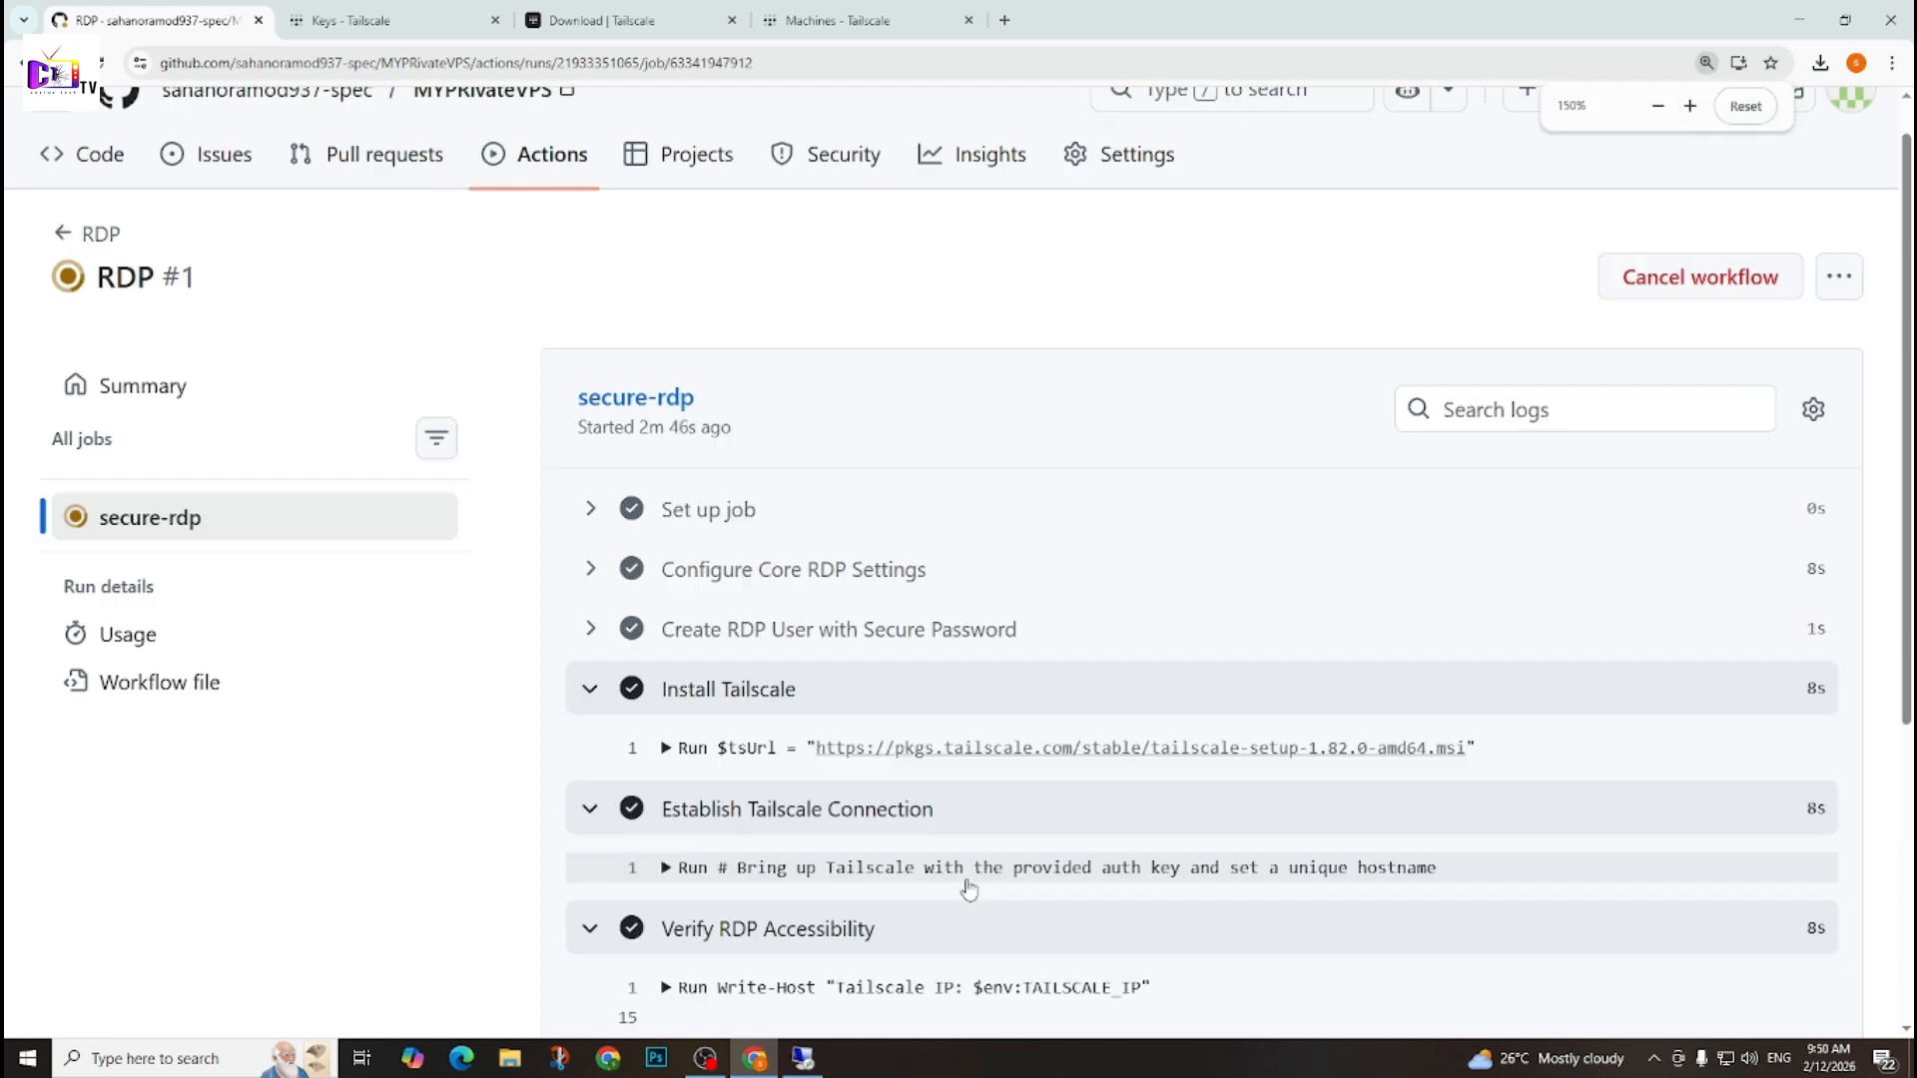
scroll(969, 883, down, 3)
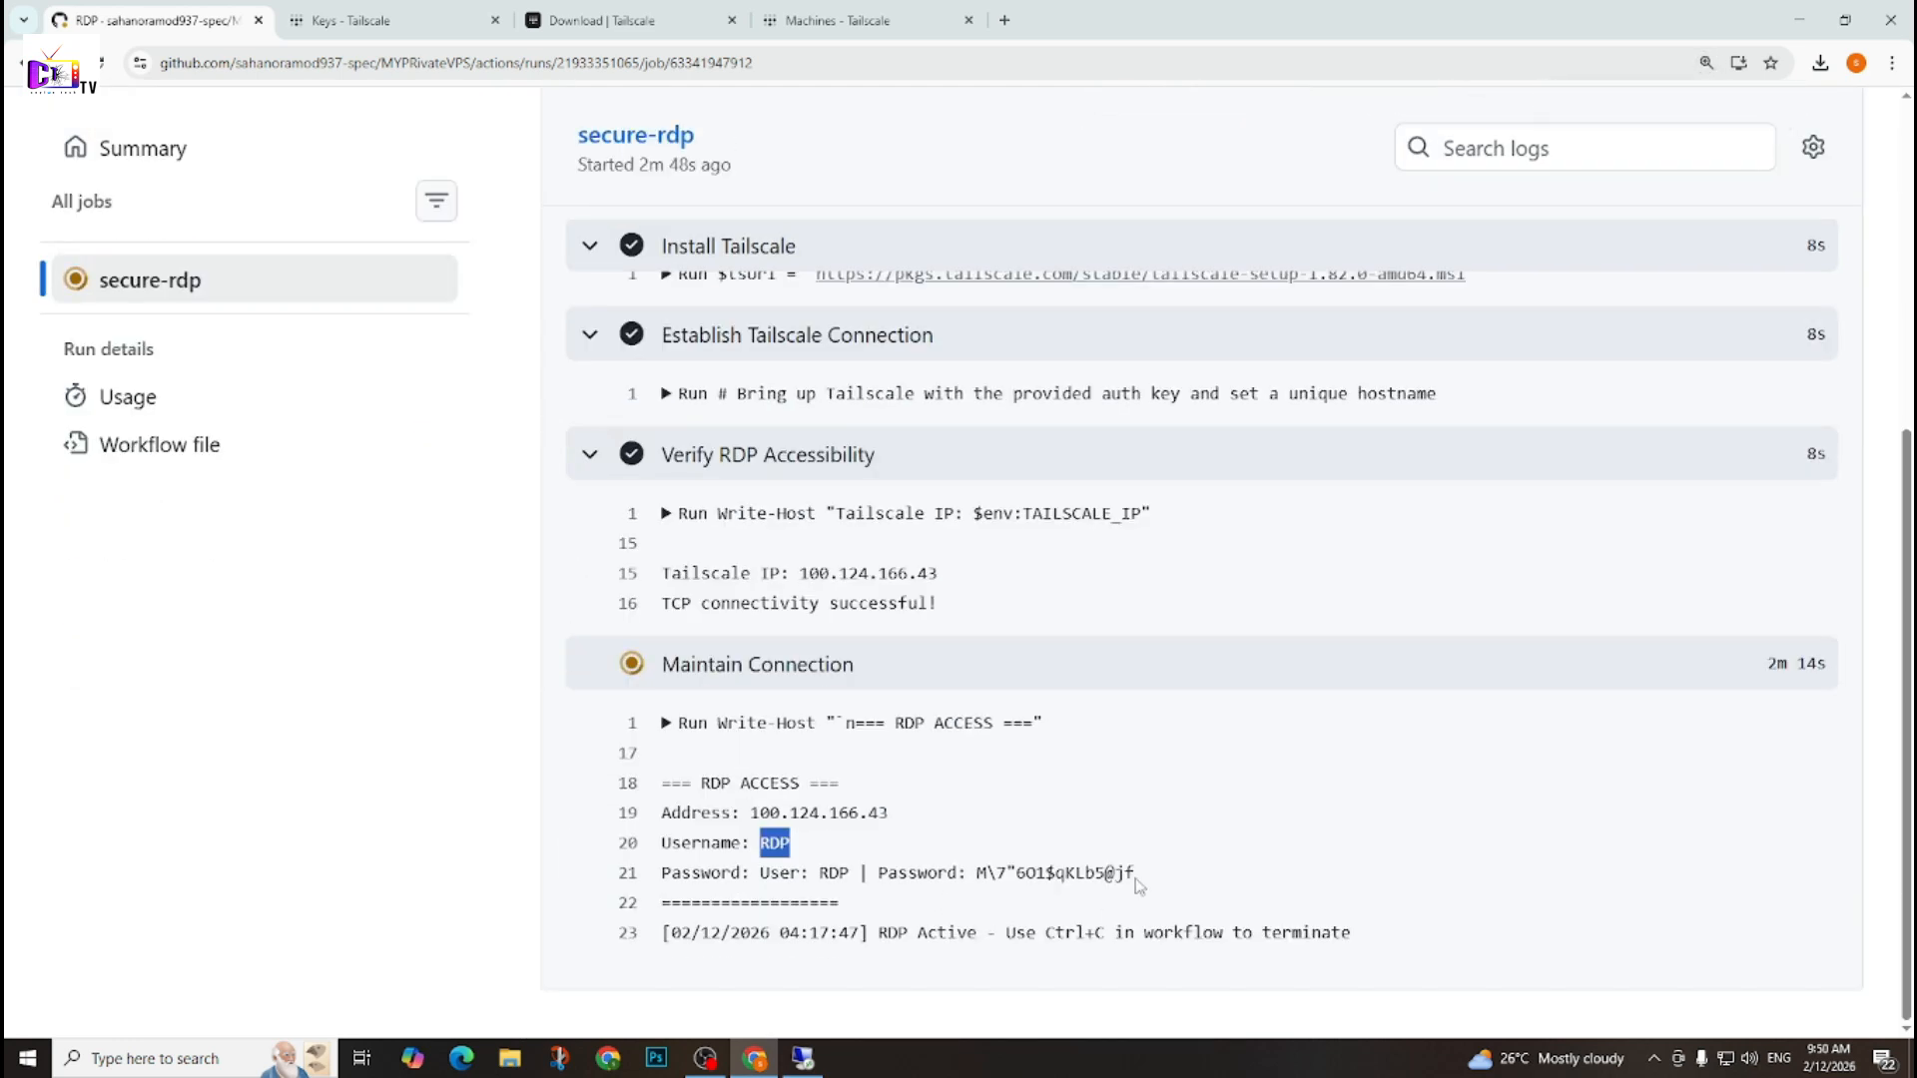
key(ctrl+plus)
key(ctrl+plus)
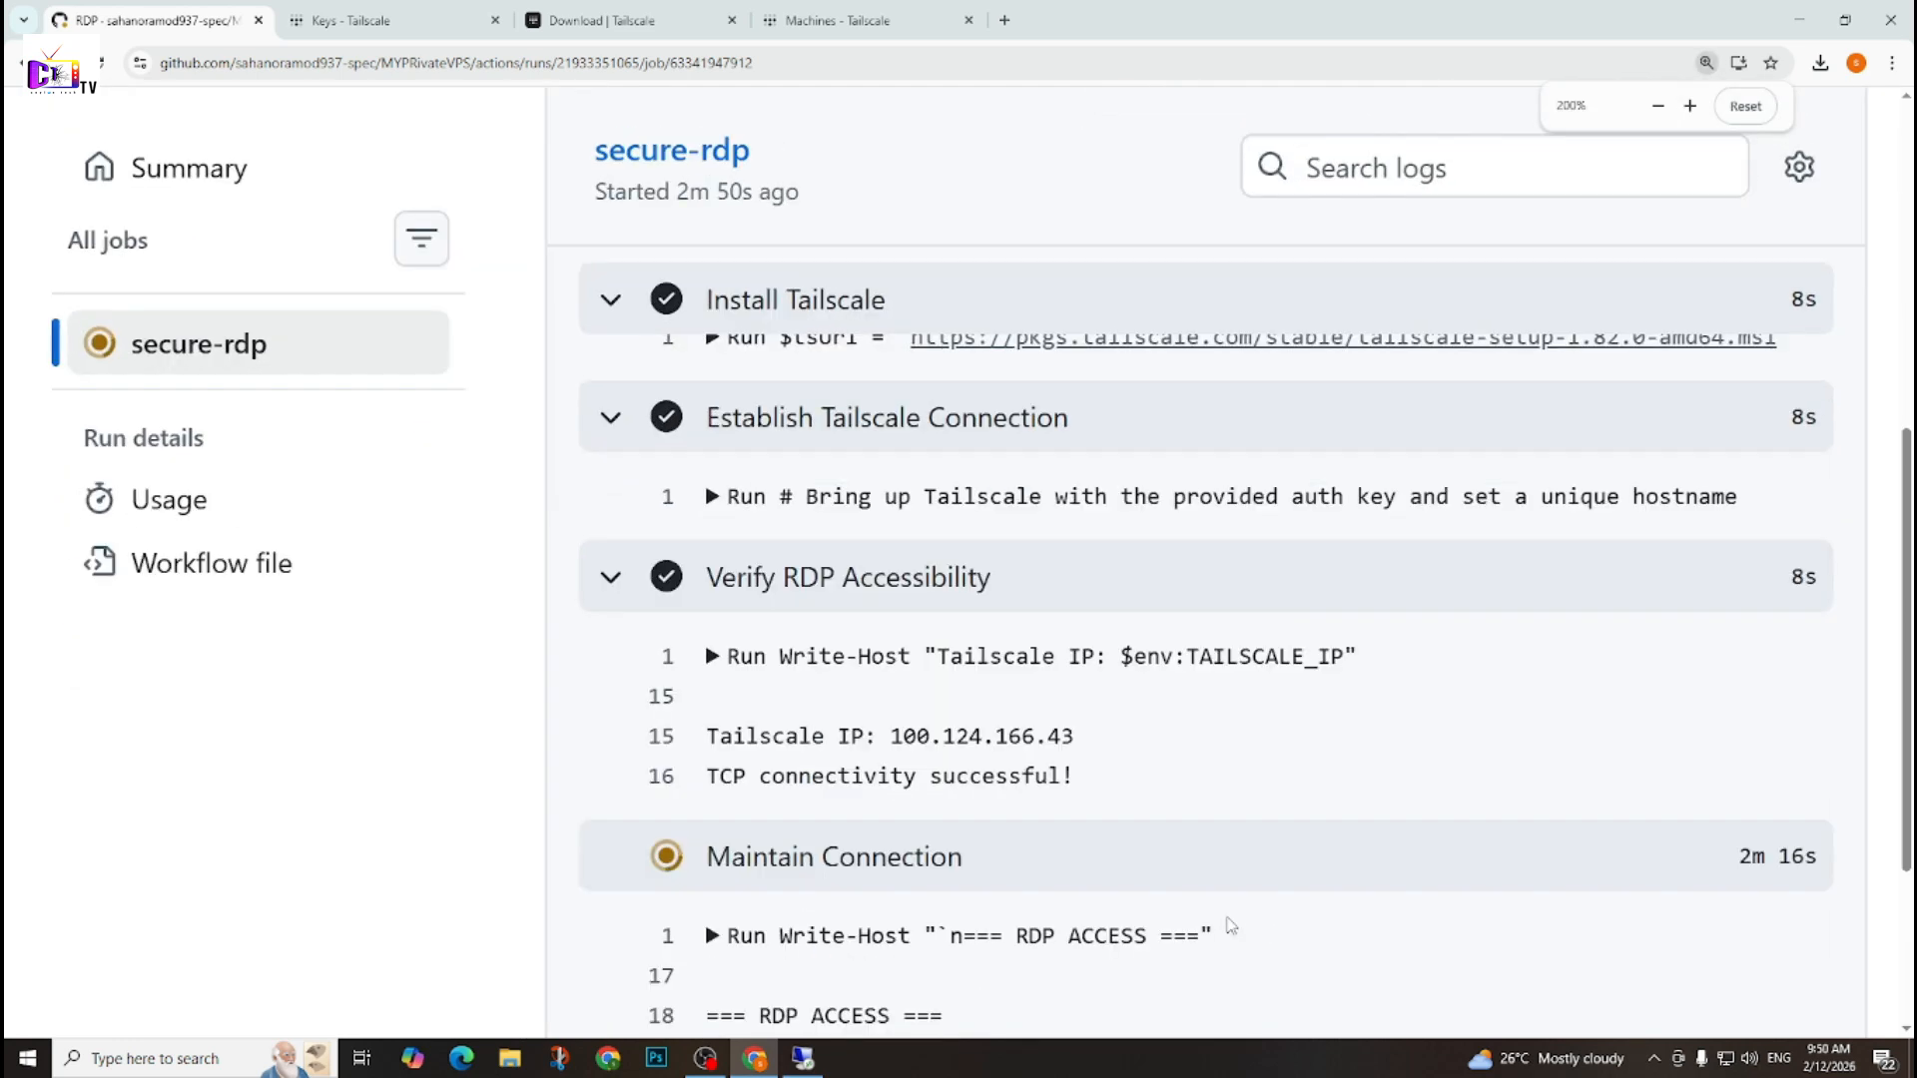
scroll(1233, 918, down, 2)
key(ctrl+plus)
key(ctrl+plus)
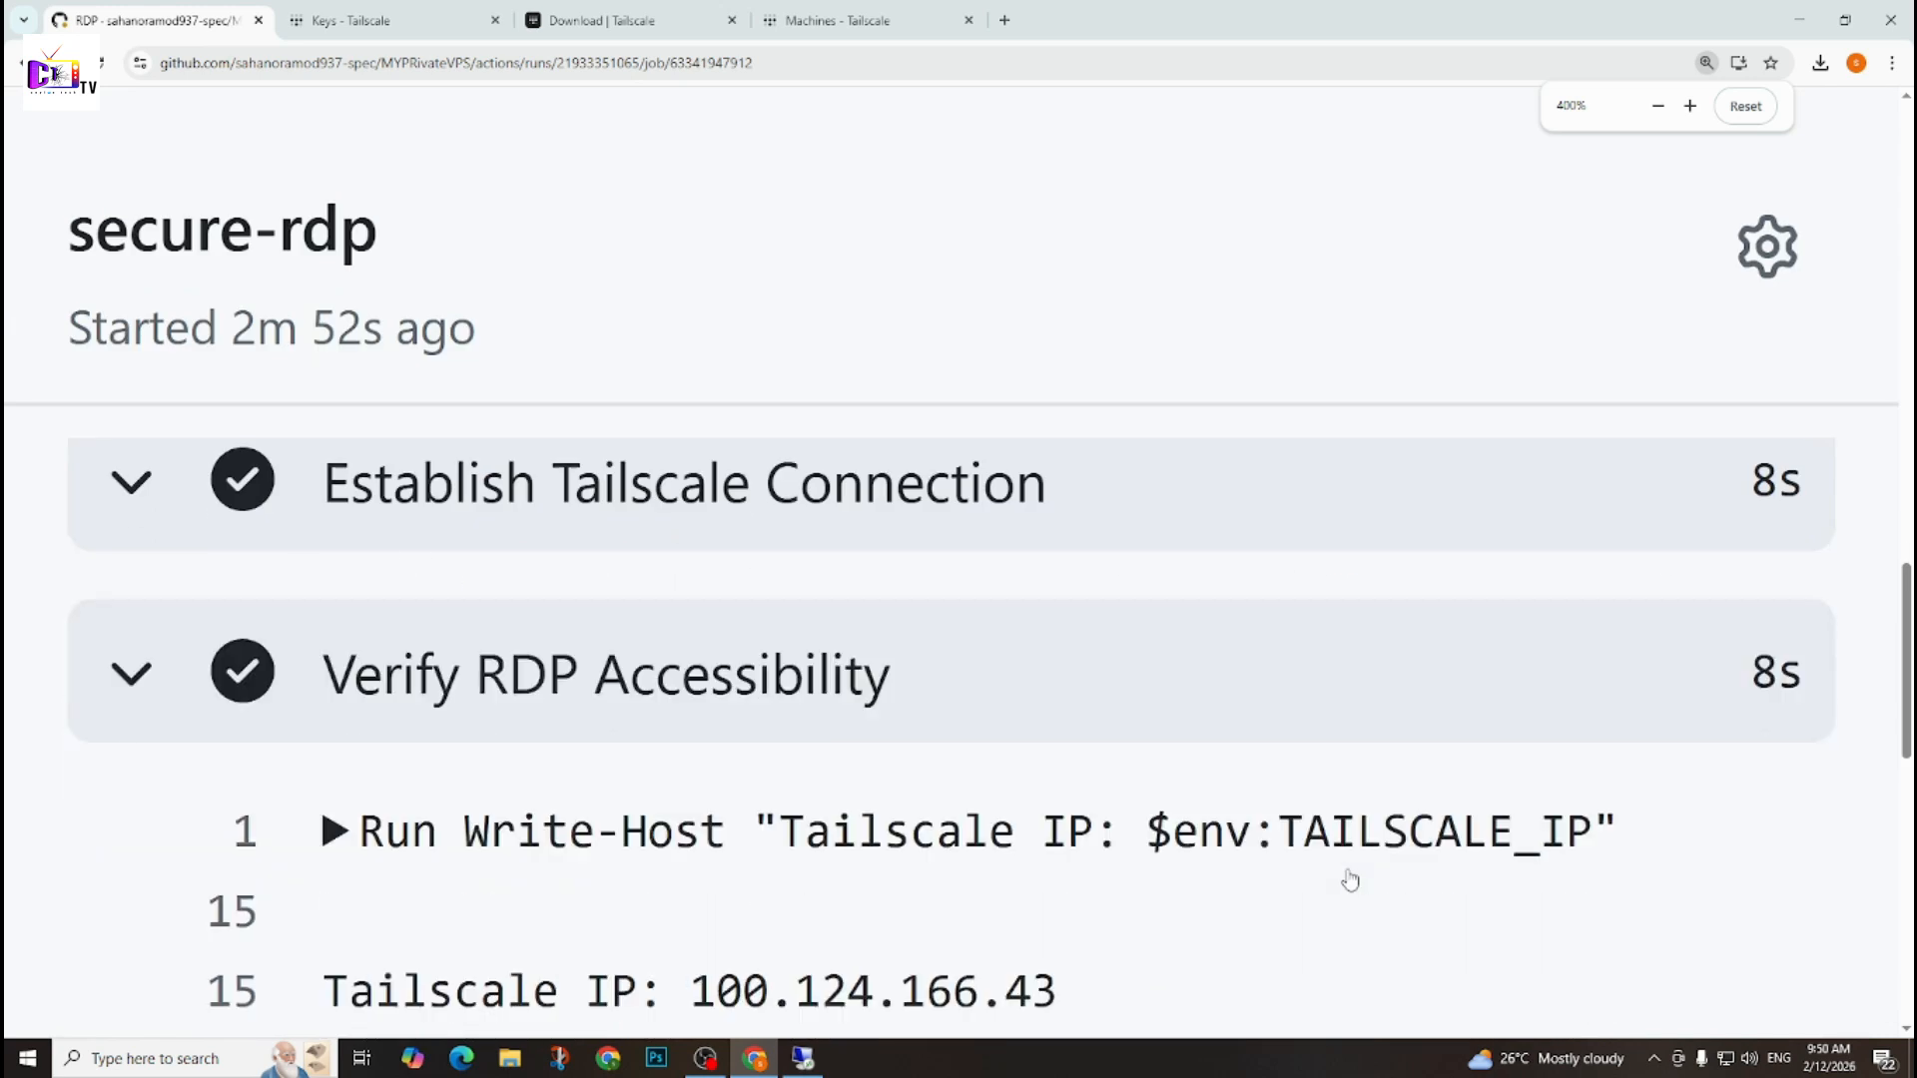
scroll(1348, 871, down, 2)
key(ctrl+plus)
scroll(1344, 865, up, 3)
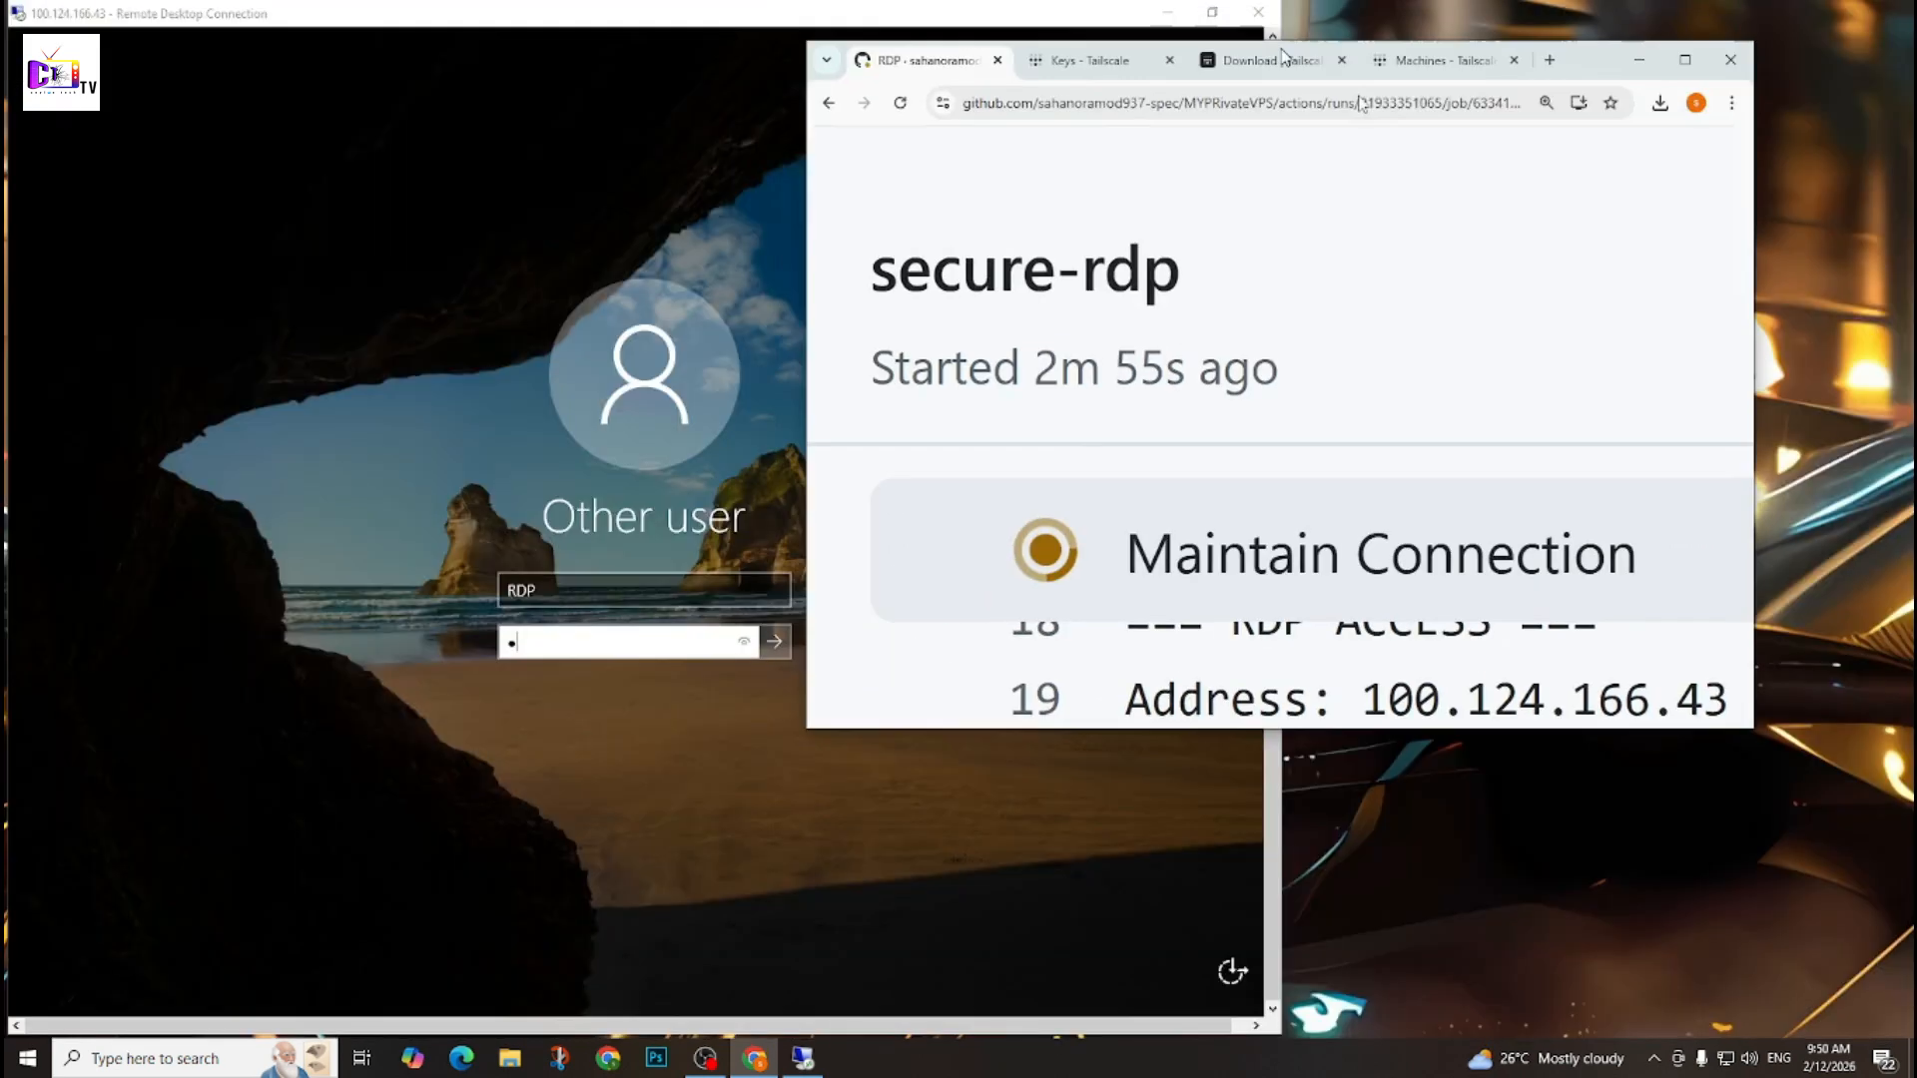
drag(1285, 56, 1916, 200)
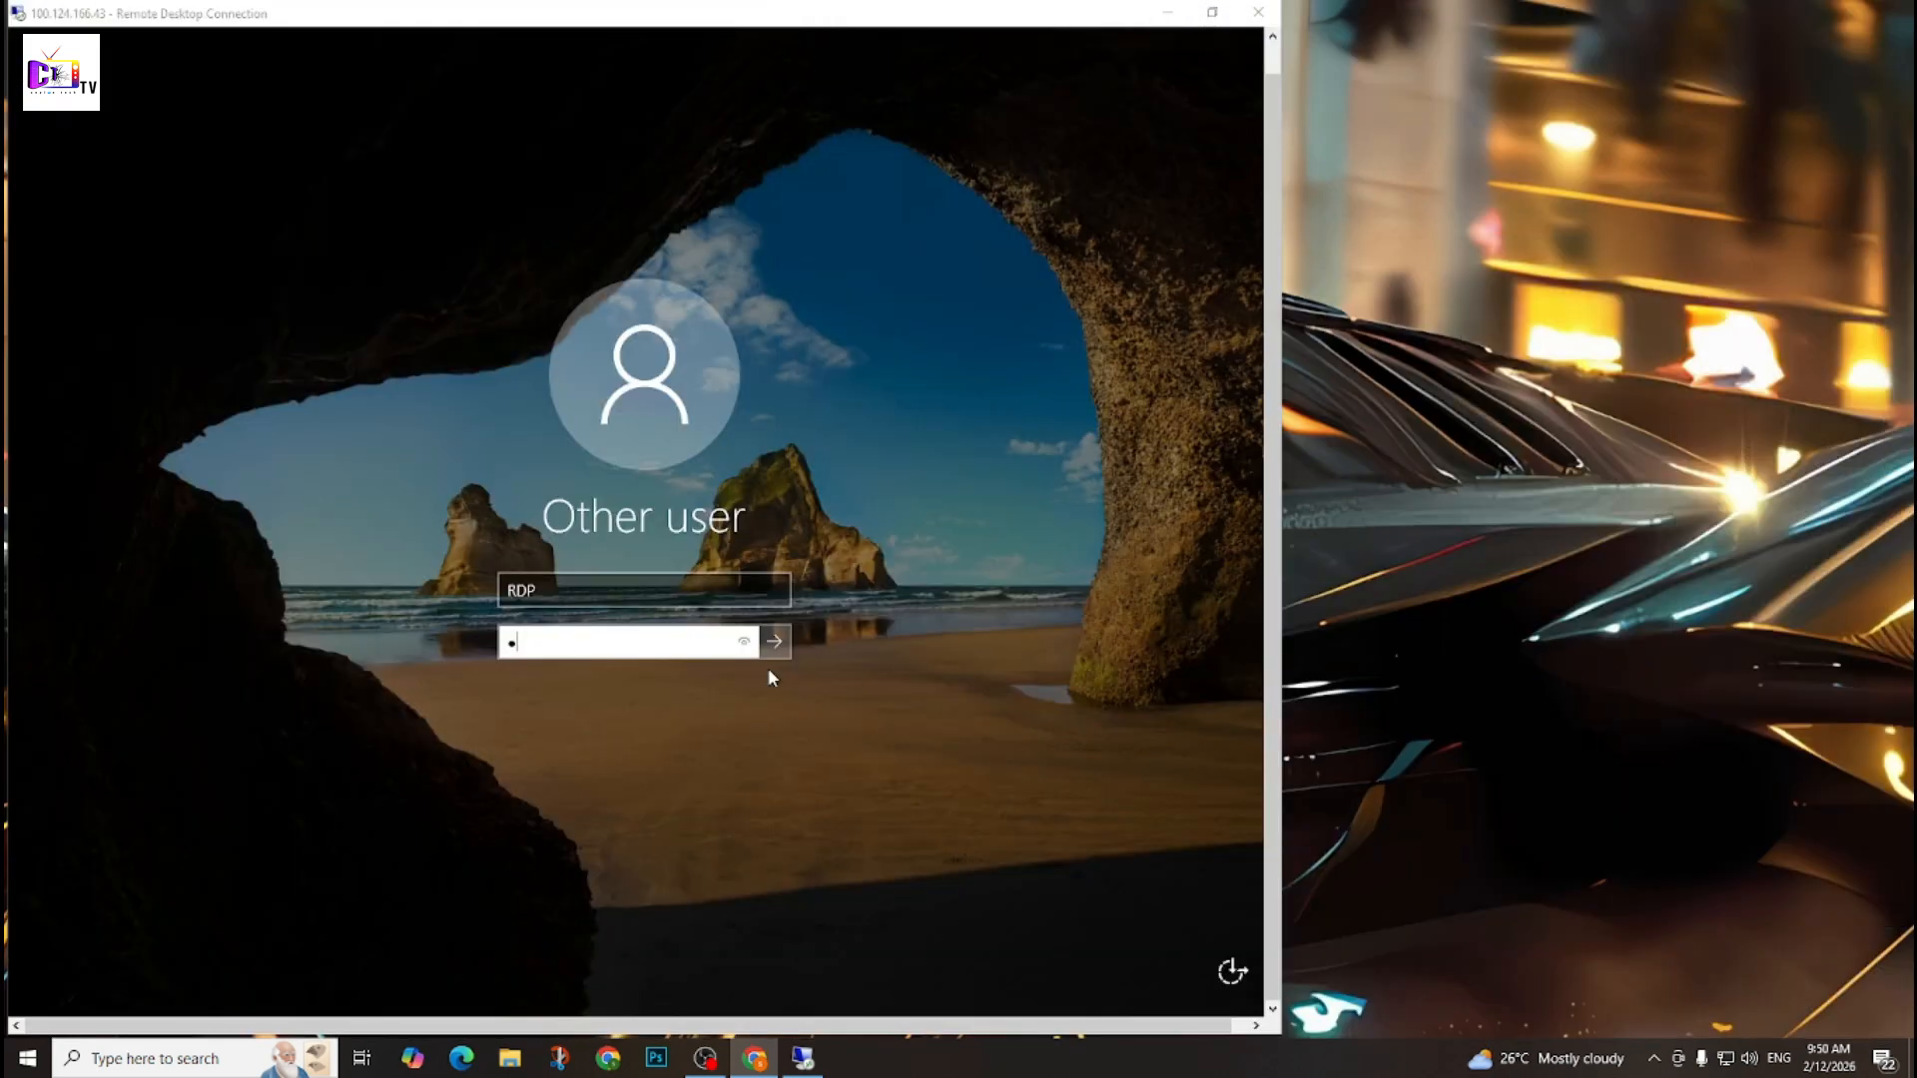
Try to sign in to the remote machine as RDP with the account password, and dismiss the sign-in message.
click(532, 651)
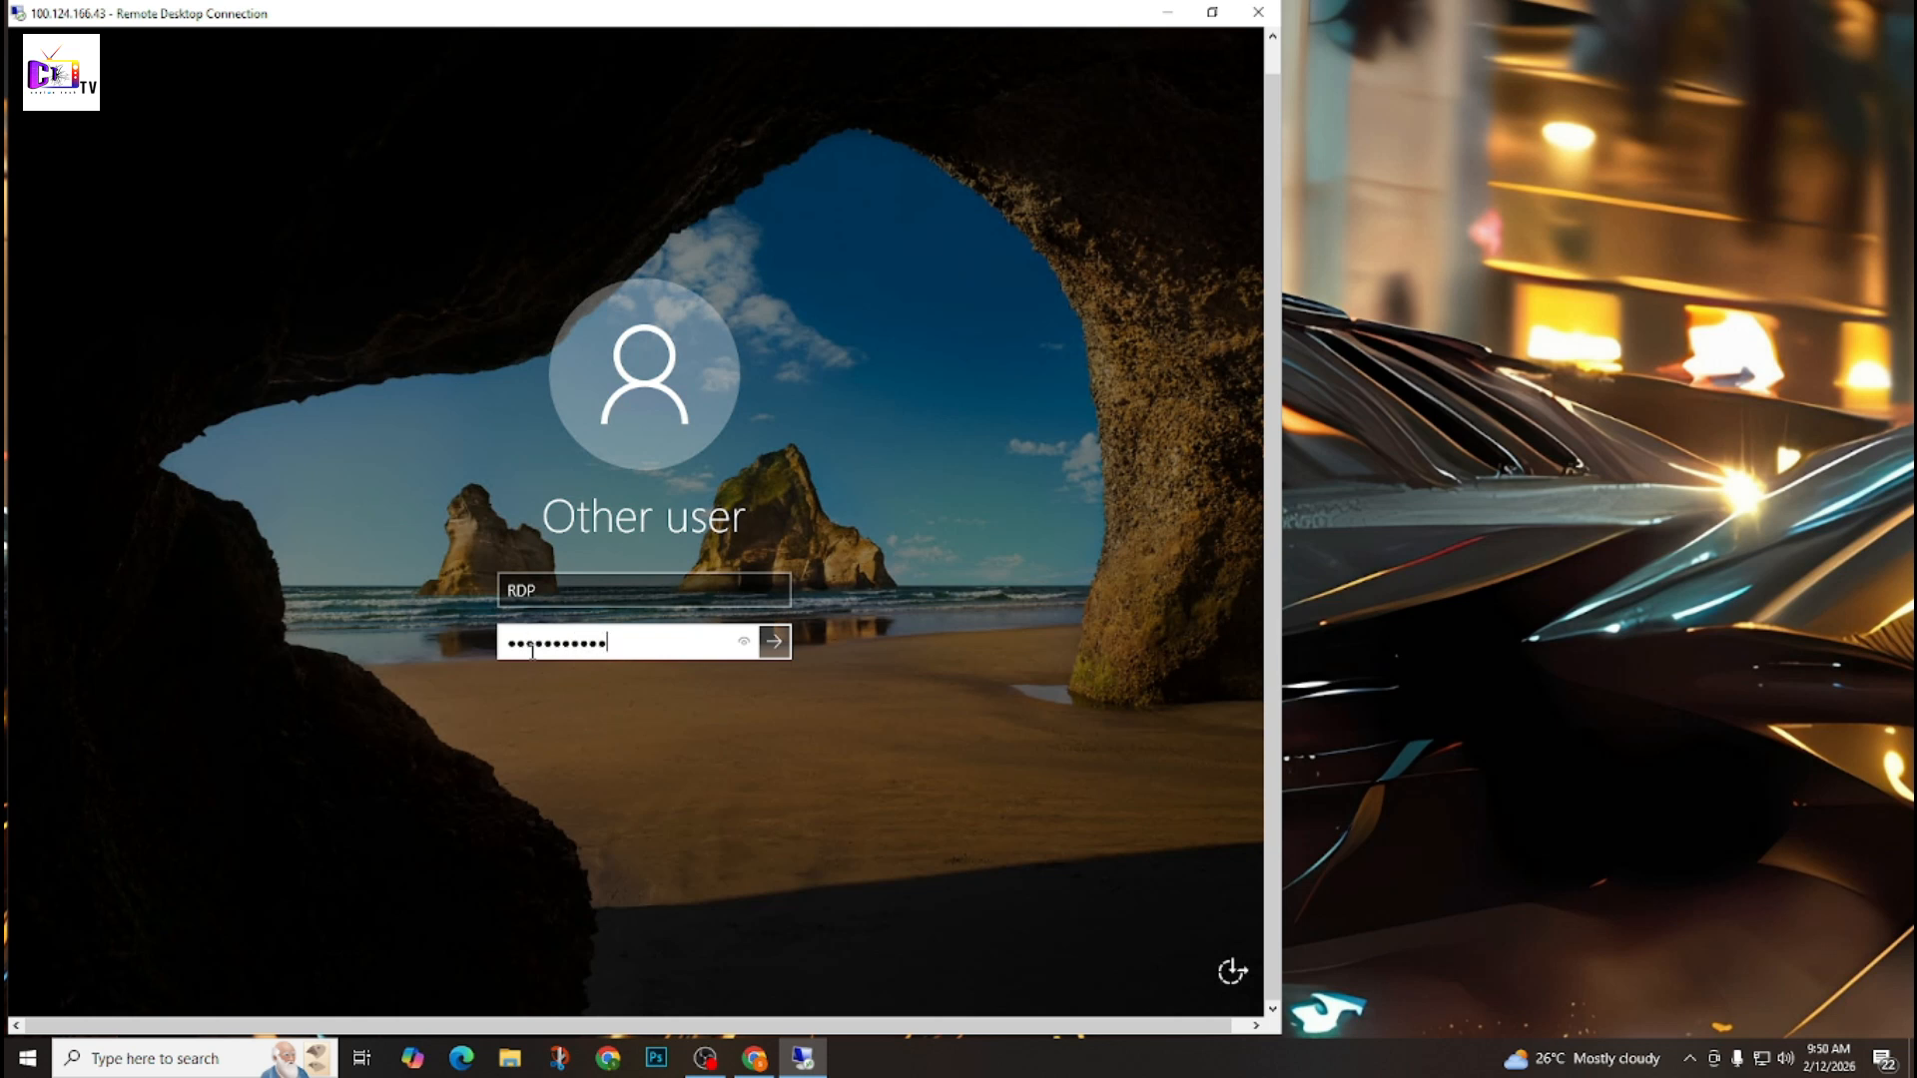
click(744, 644)
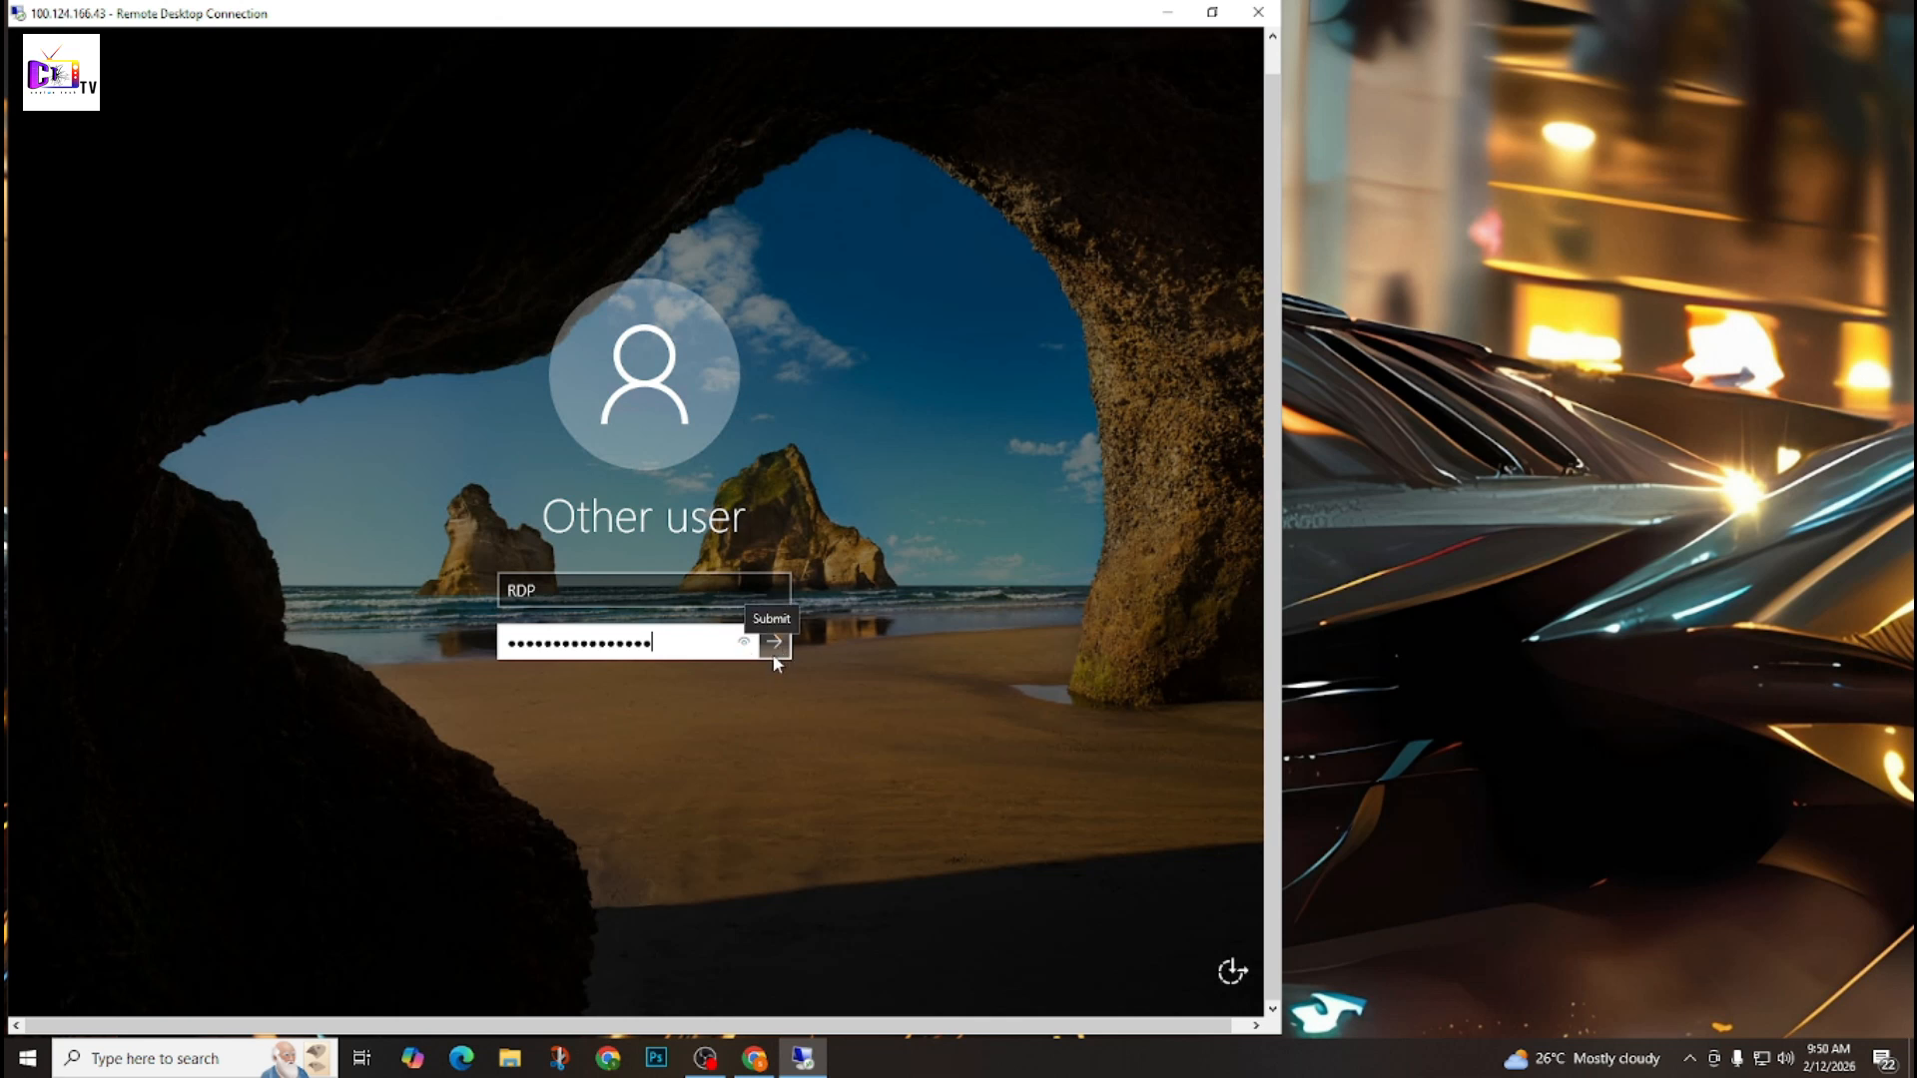
click(775, 644)
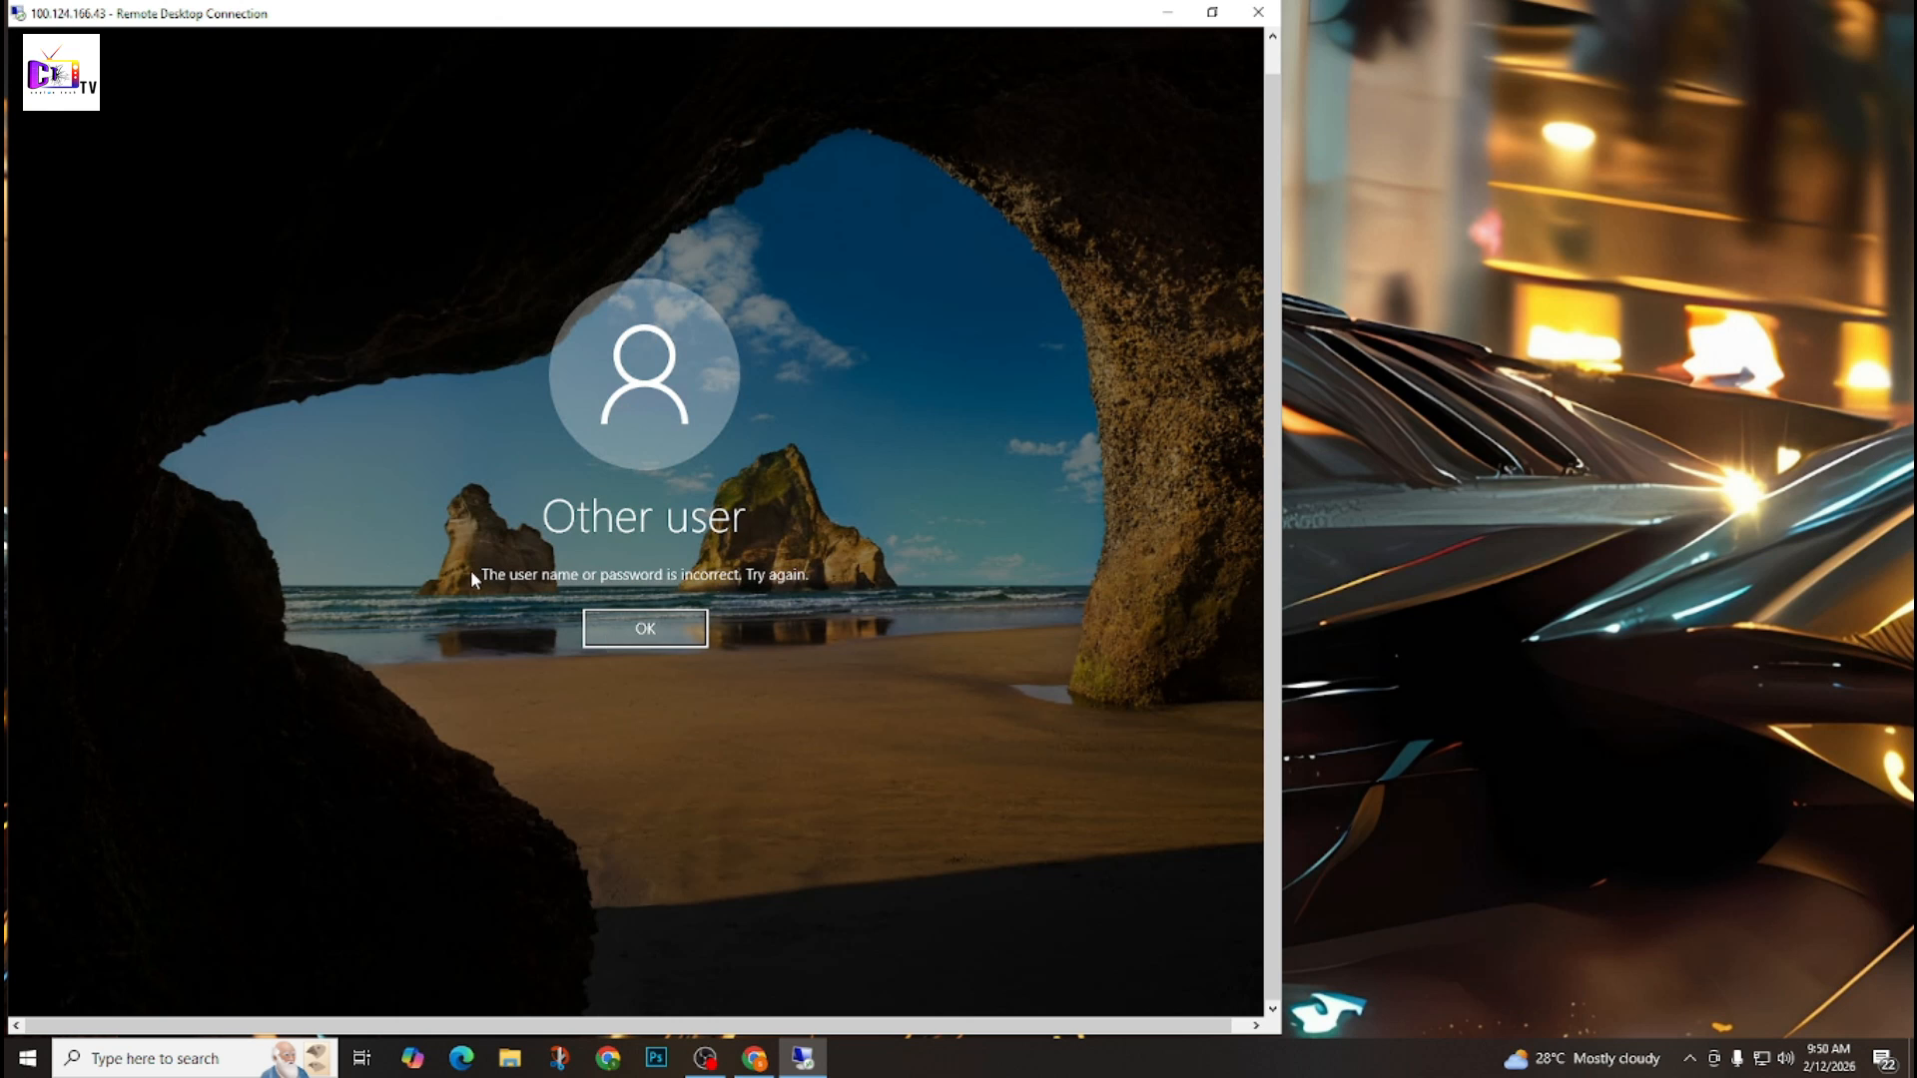
click(661, 644)
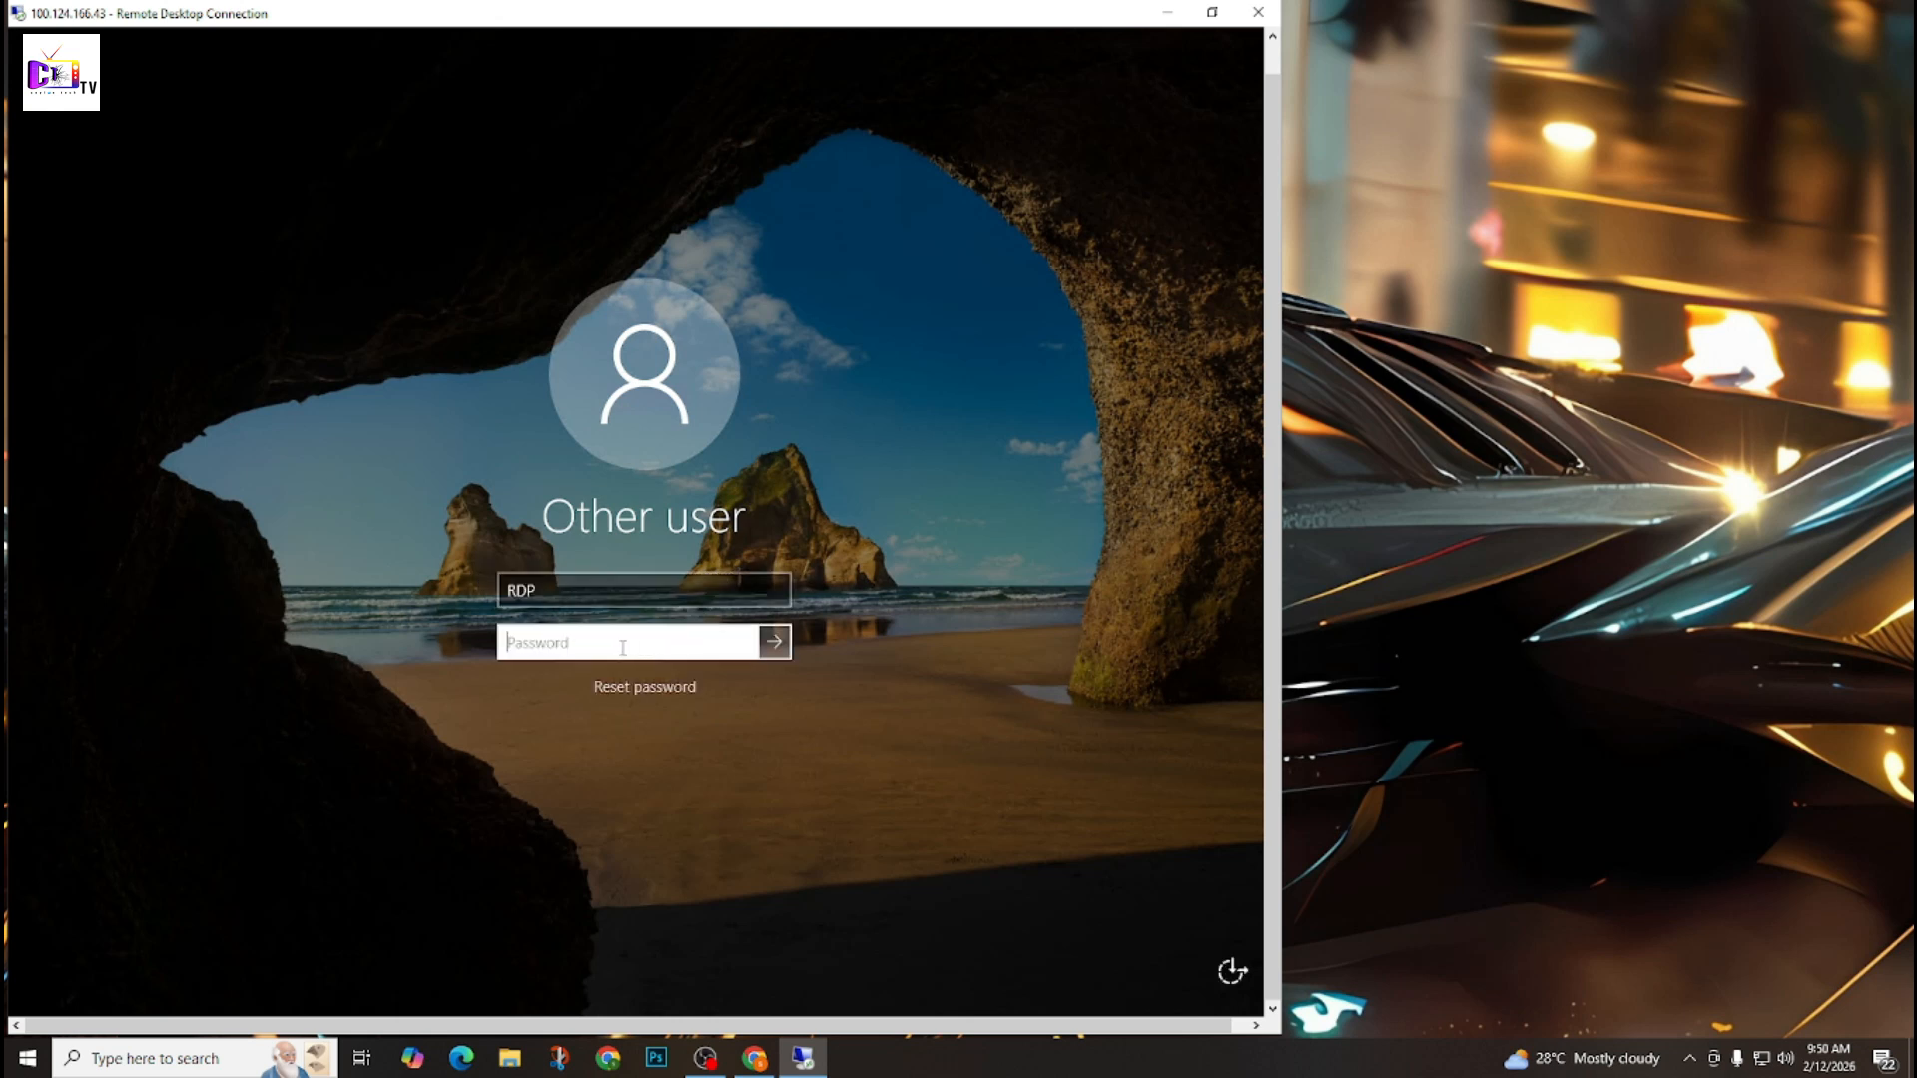
Enter the account password again to sign in as RDP, and maximize the remote session window.
text(P)
click(743, 645)
key(Return)
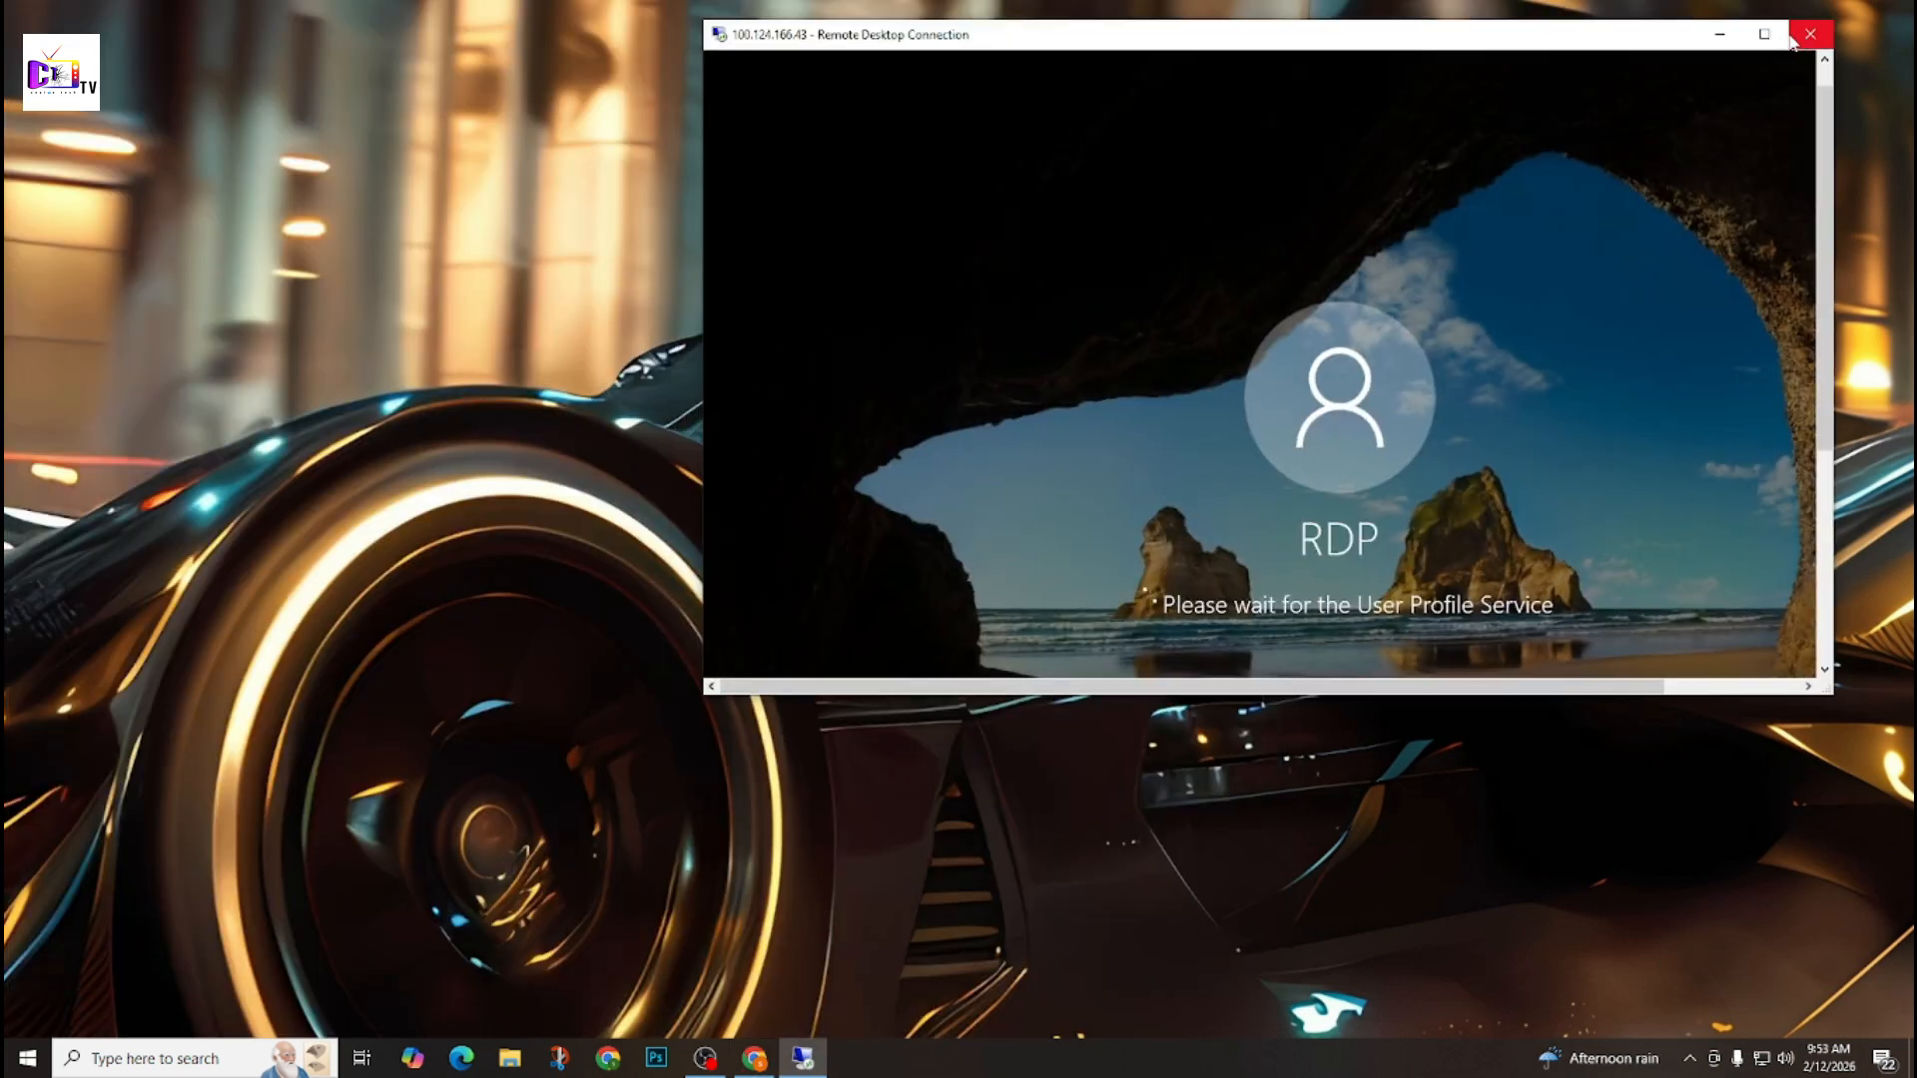
click(1765, 35)
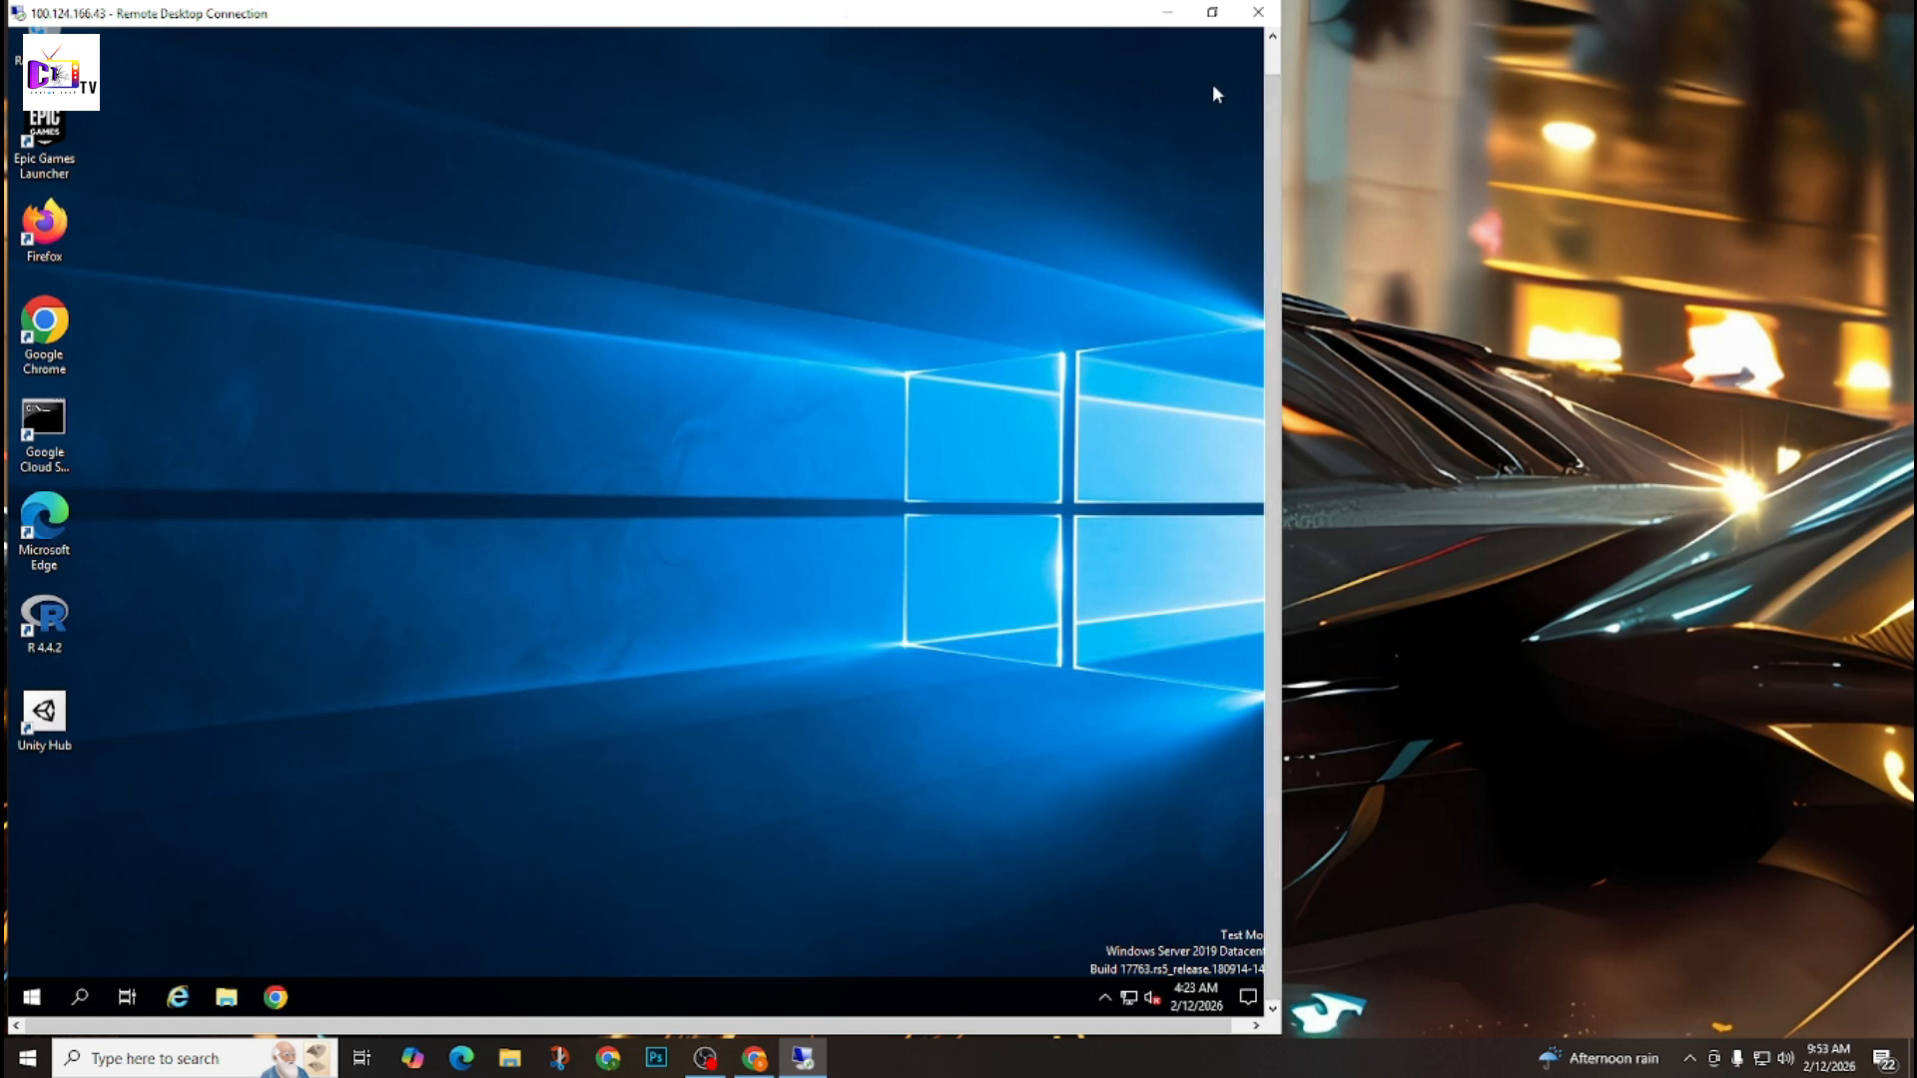
Search the remote Windows machine for "system", review the System Summary in System Information and close it.
click(1273, 60)
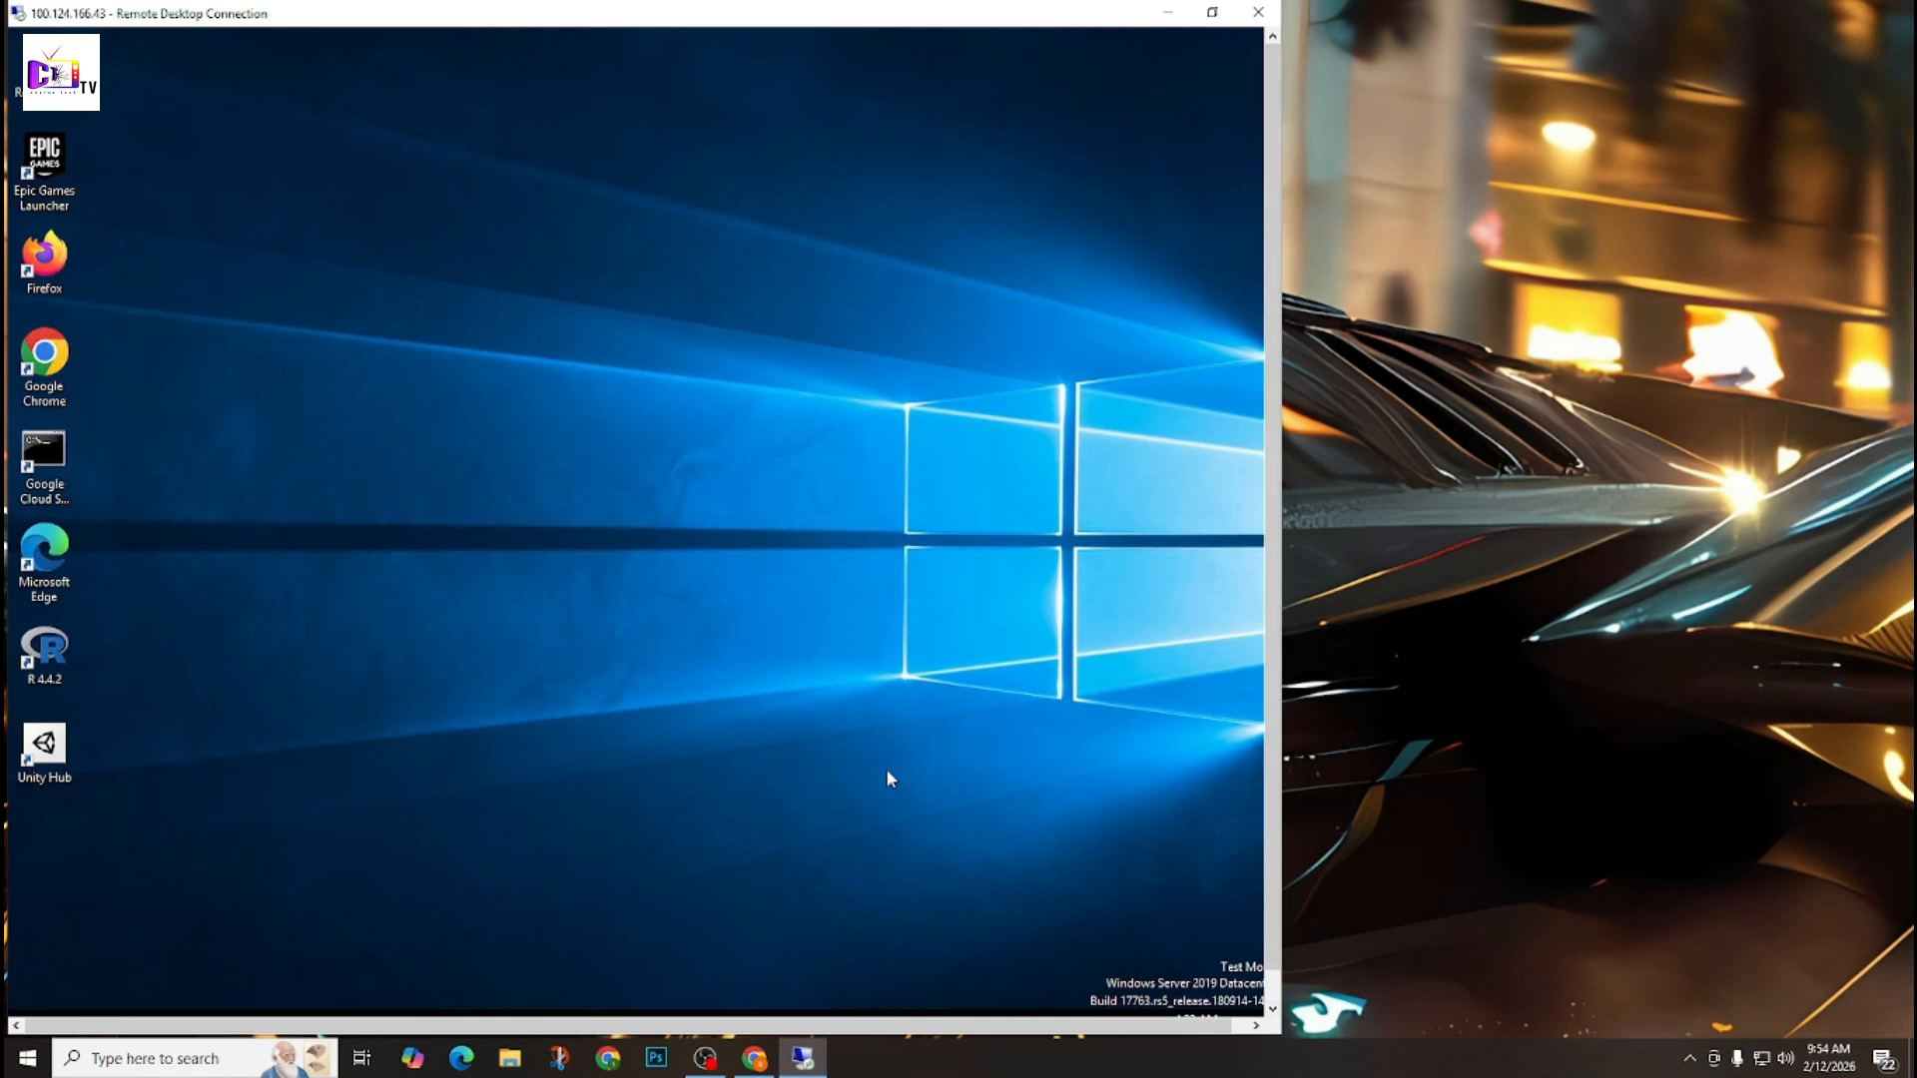
drag(1272, 963, 1274, 1015)
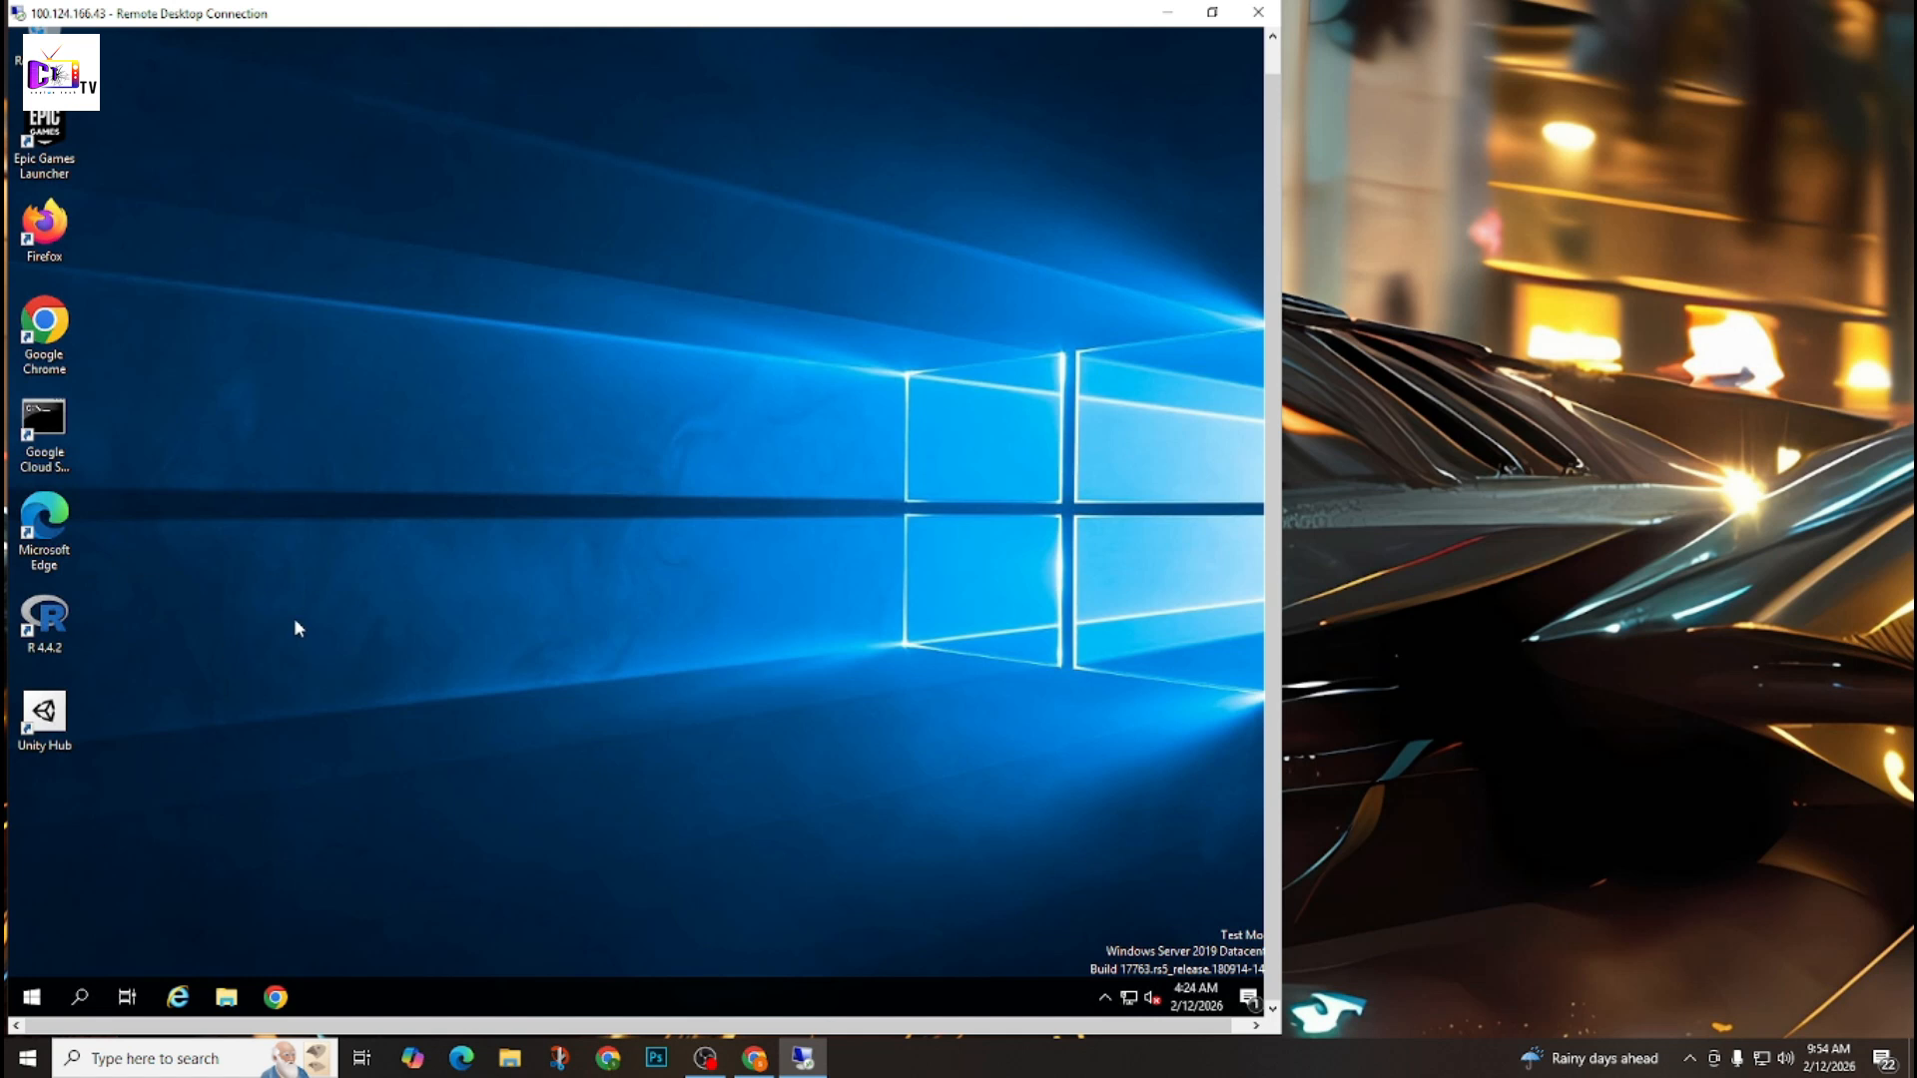
click(84, 1011)
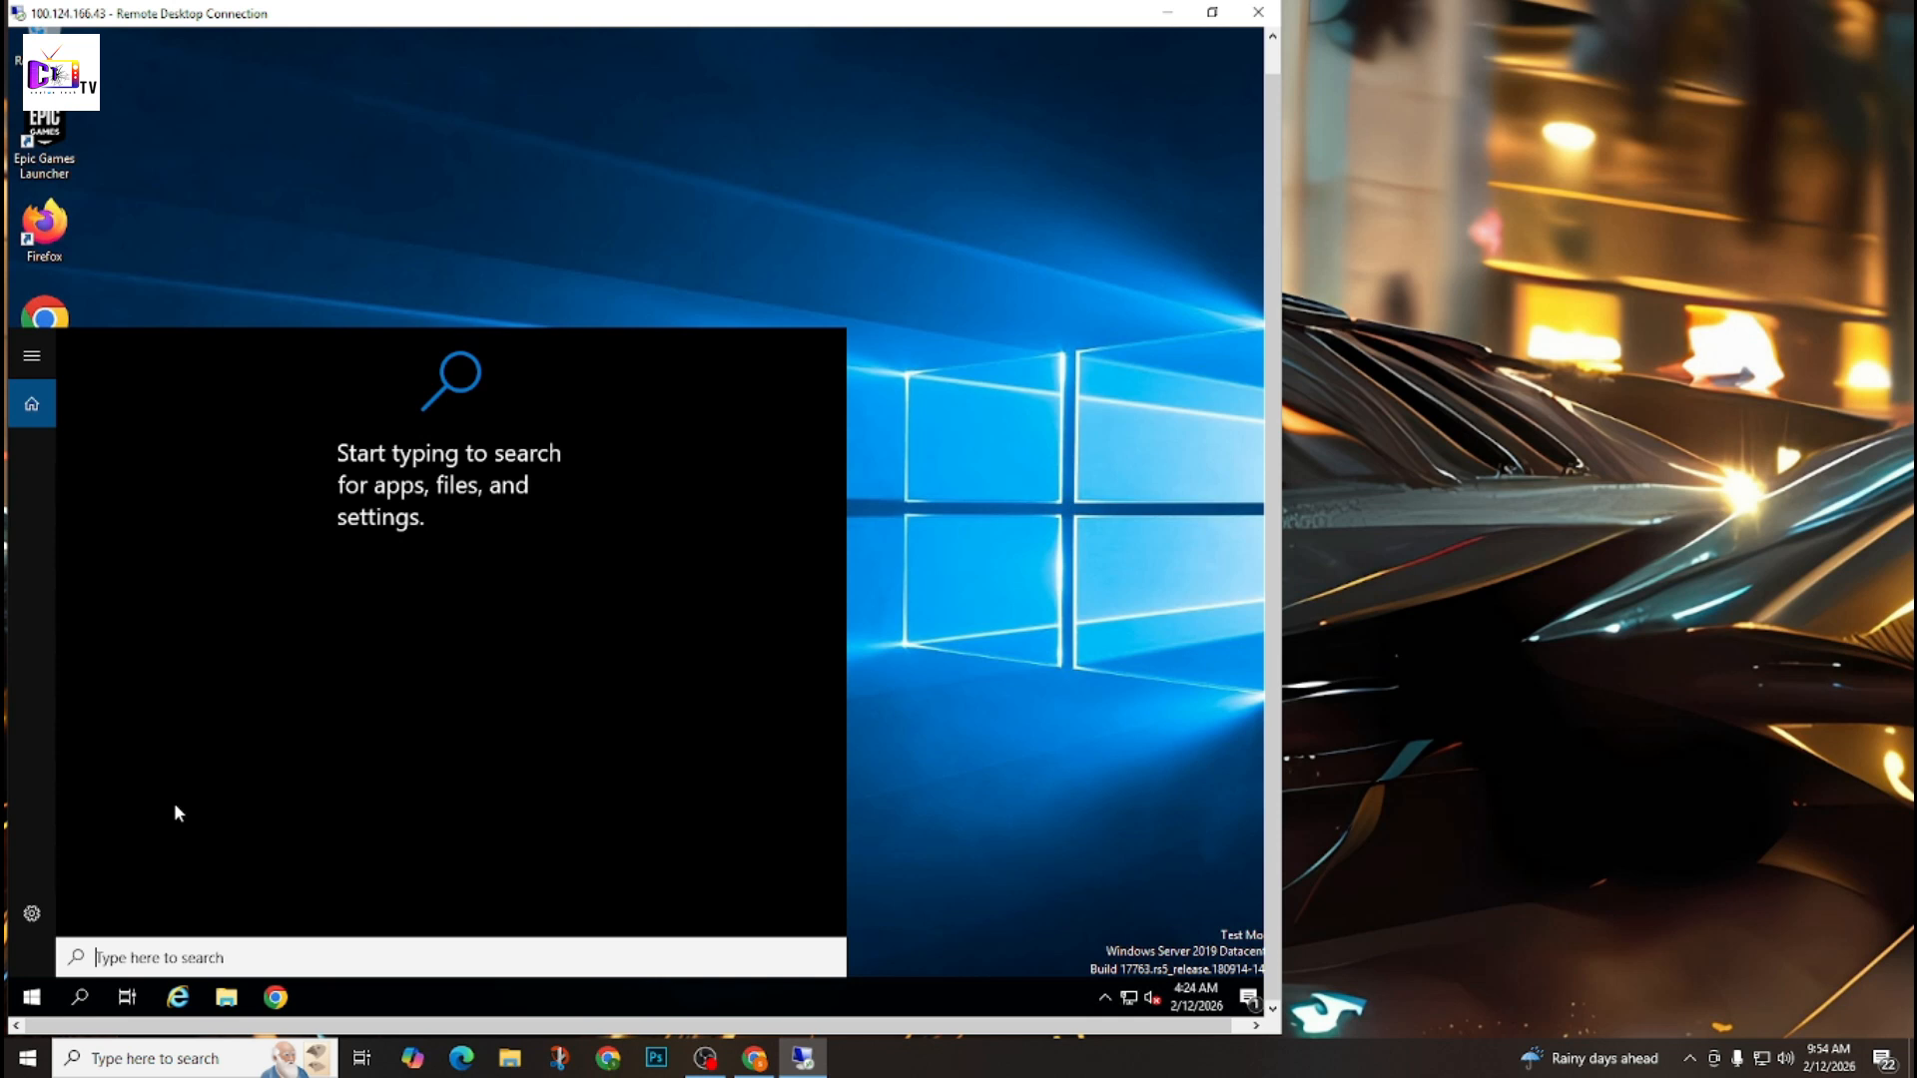
text(system)
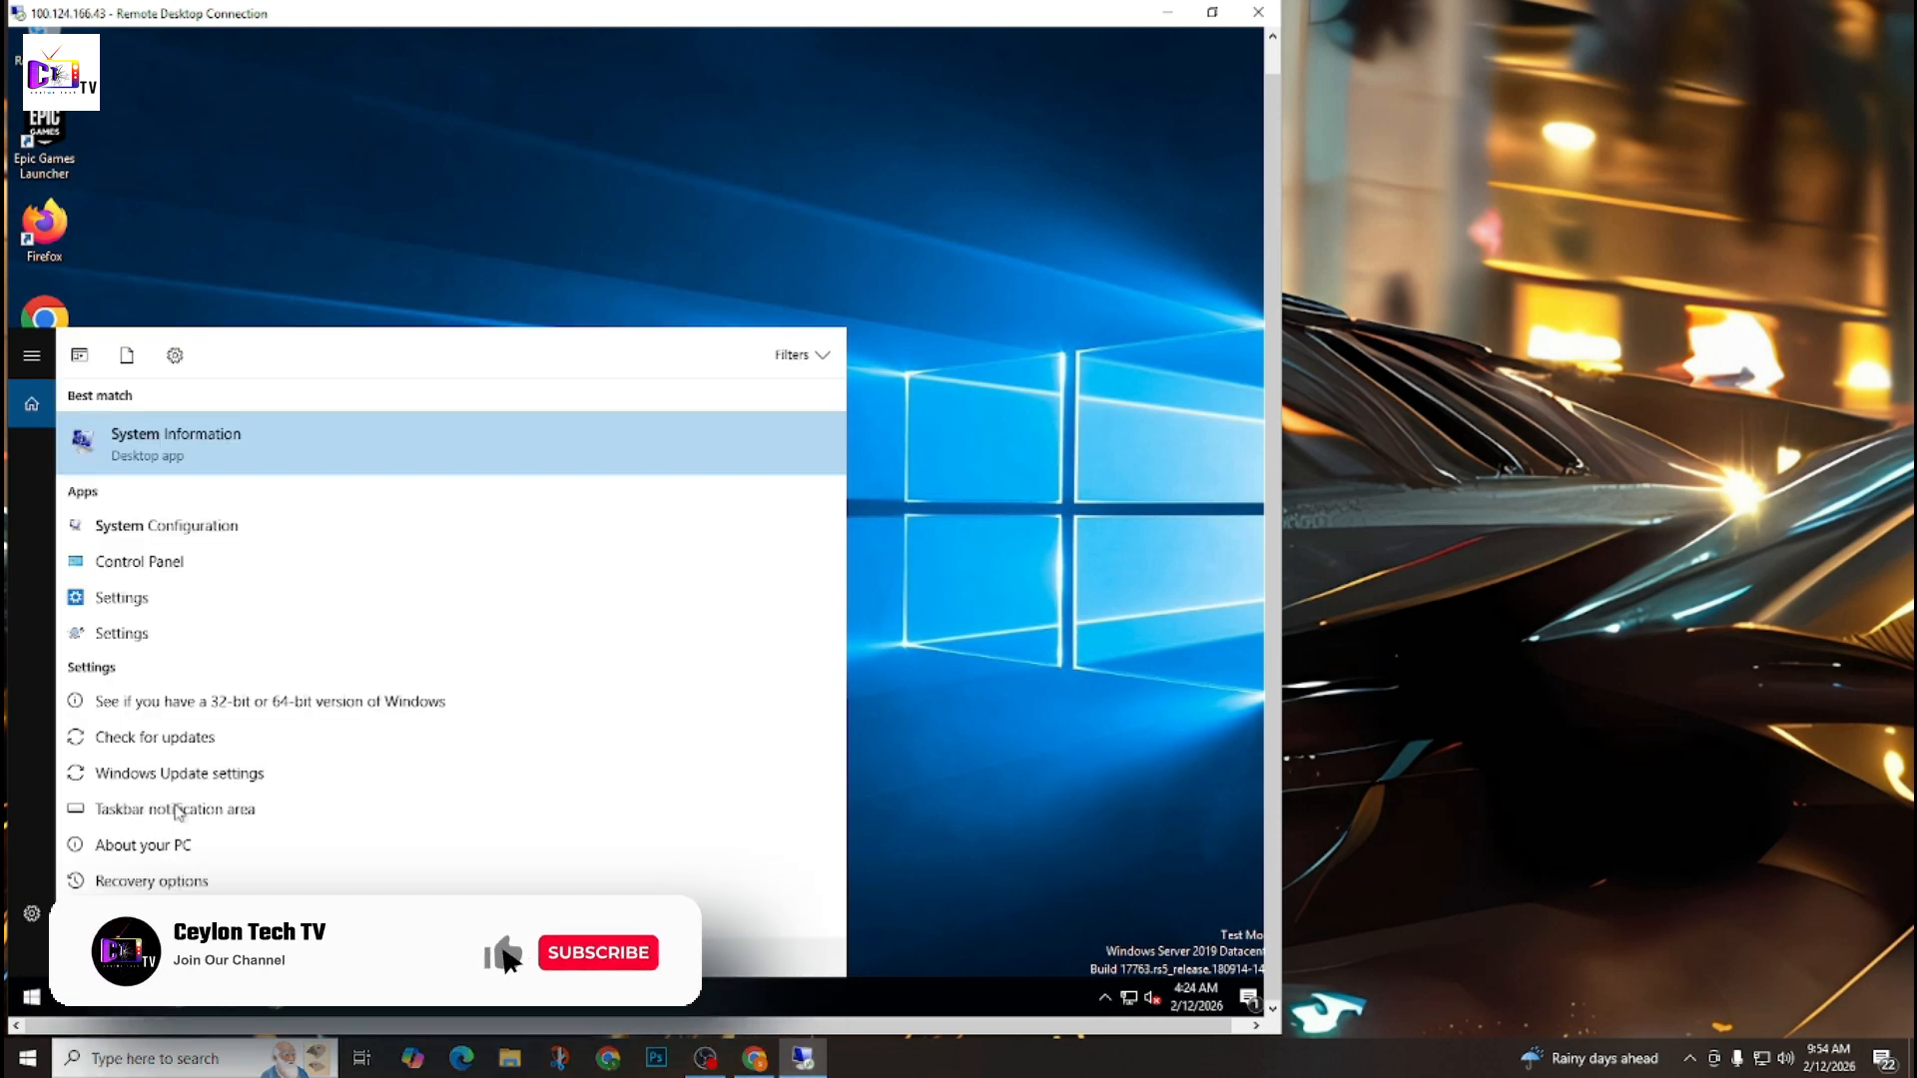
key(Return)
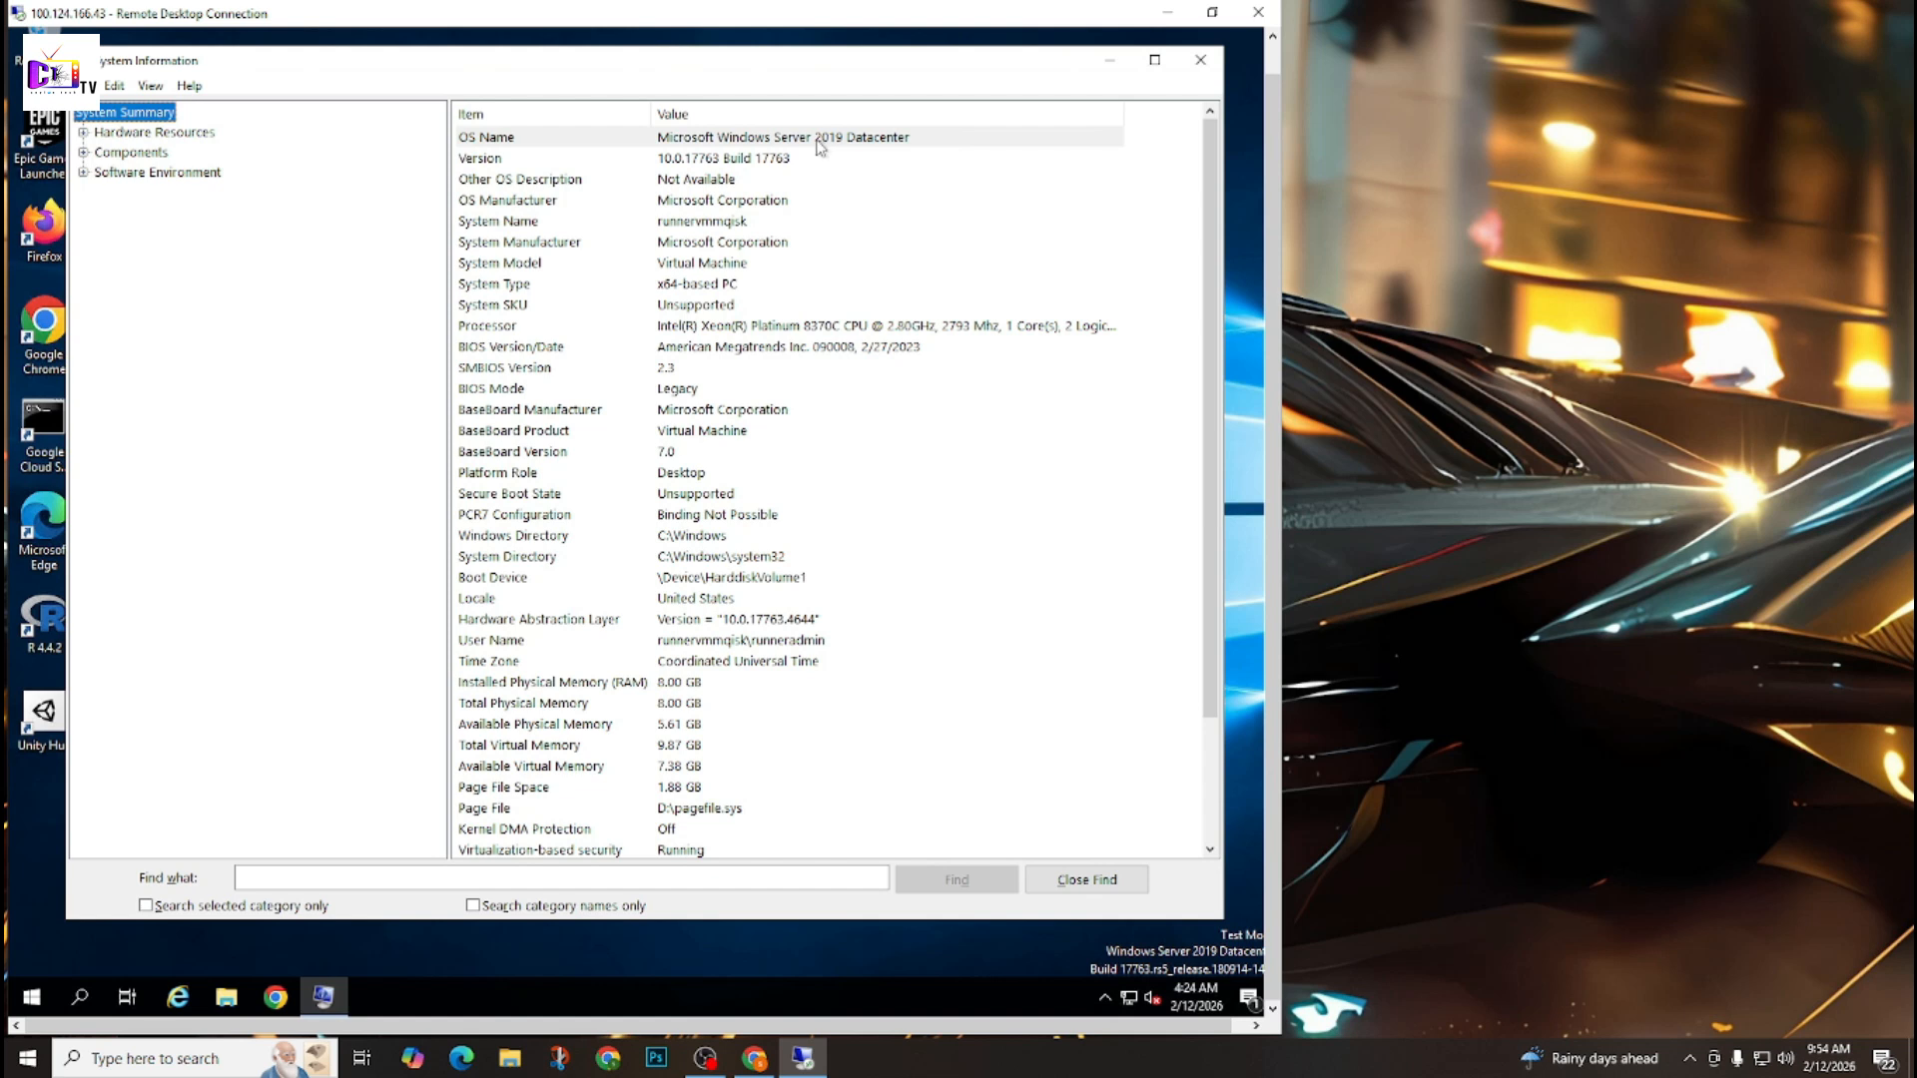
scroll(753, 369, down, 3)
click(1200, 60)
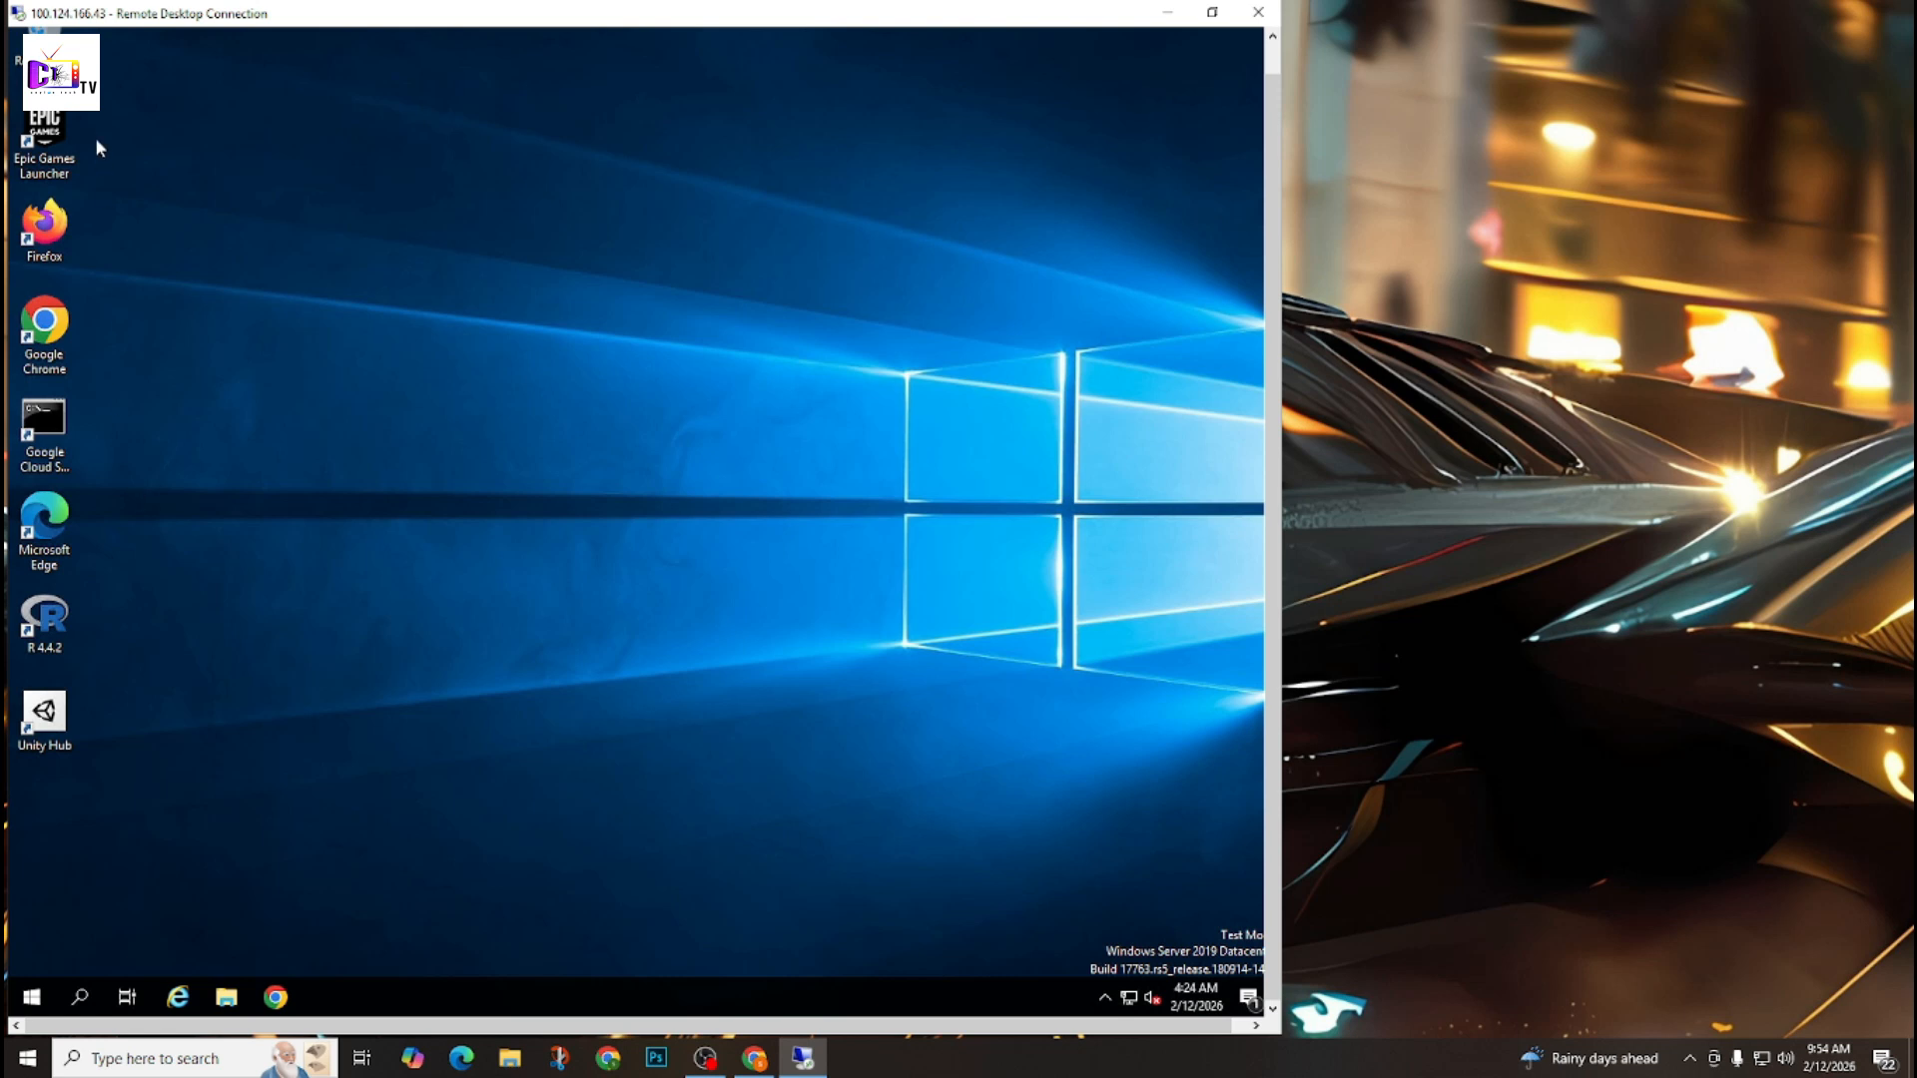
Open This PC in the remote machine's File Explorer and examine its drives and their storage space.
click(228, 998)
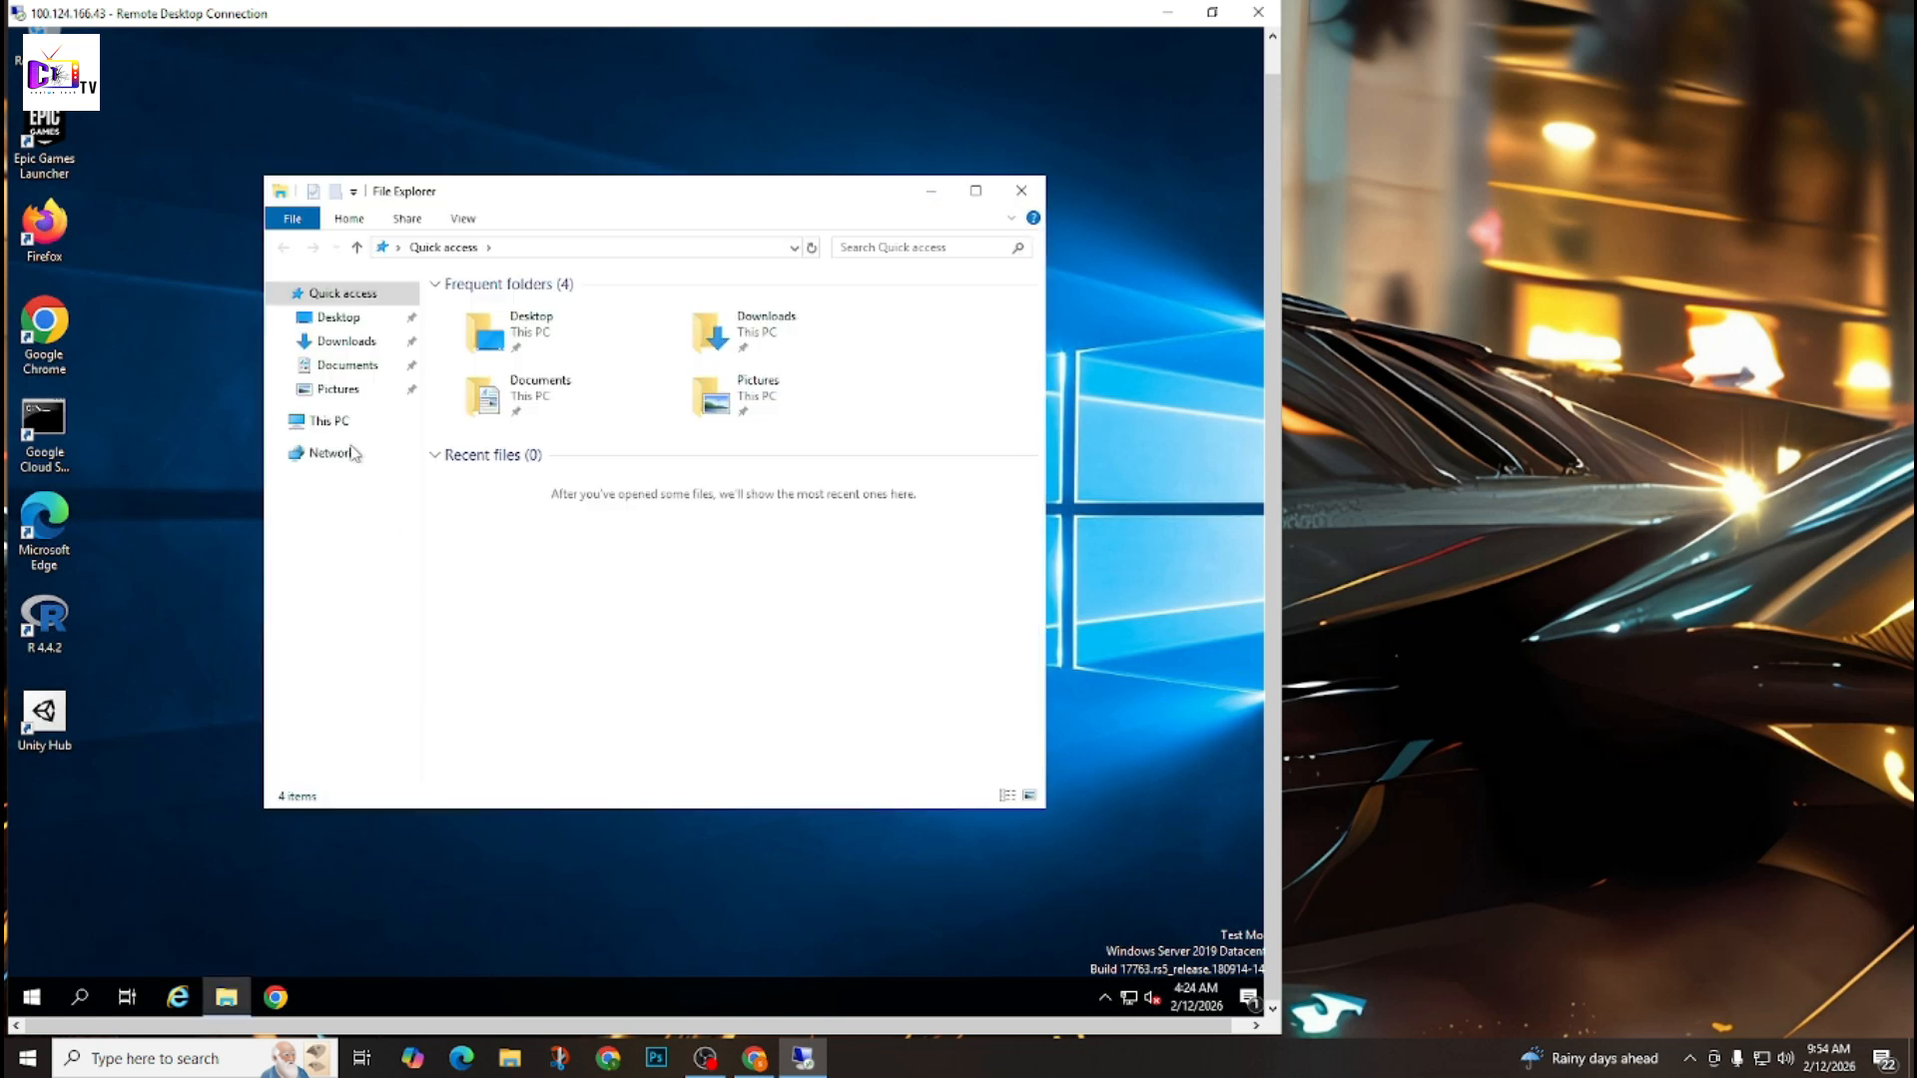
click(339, 427)
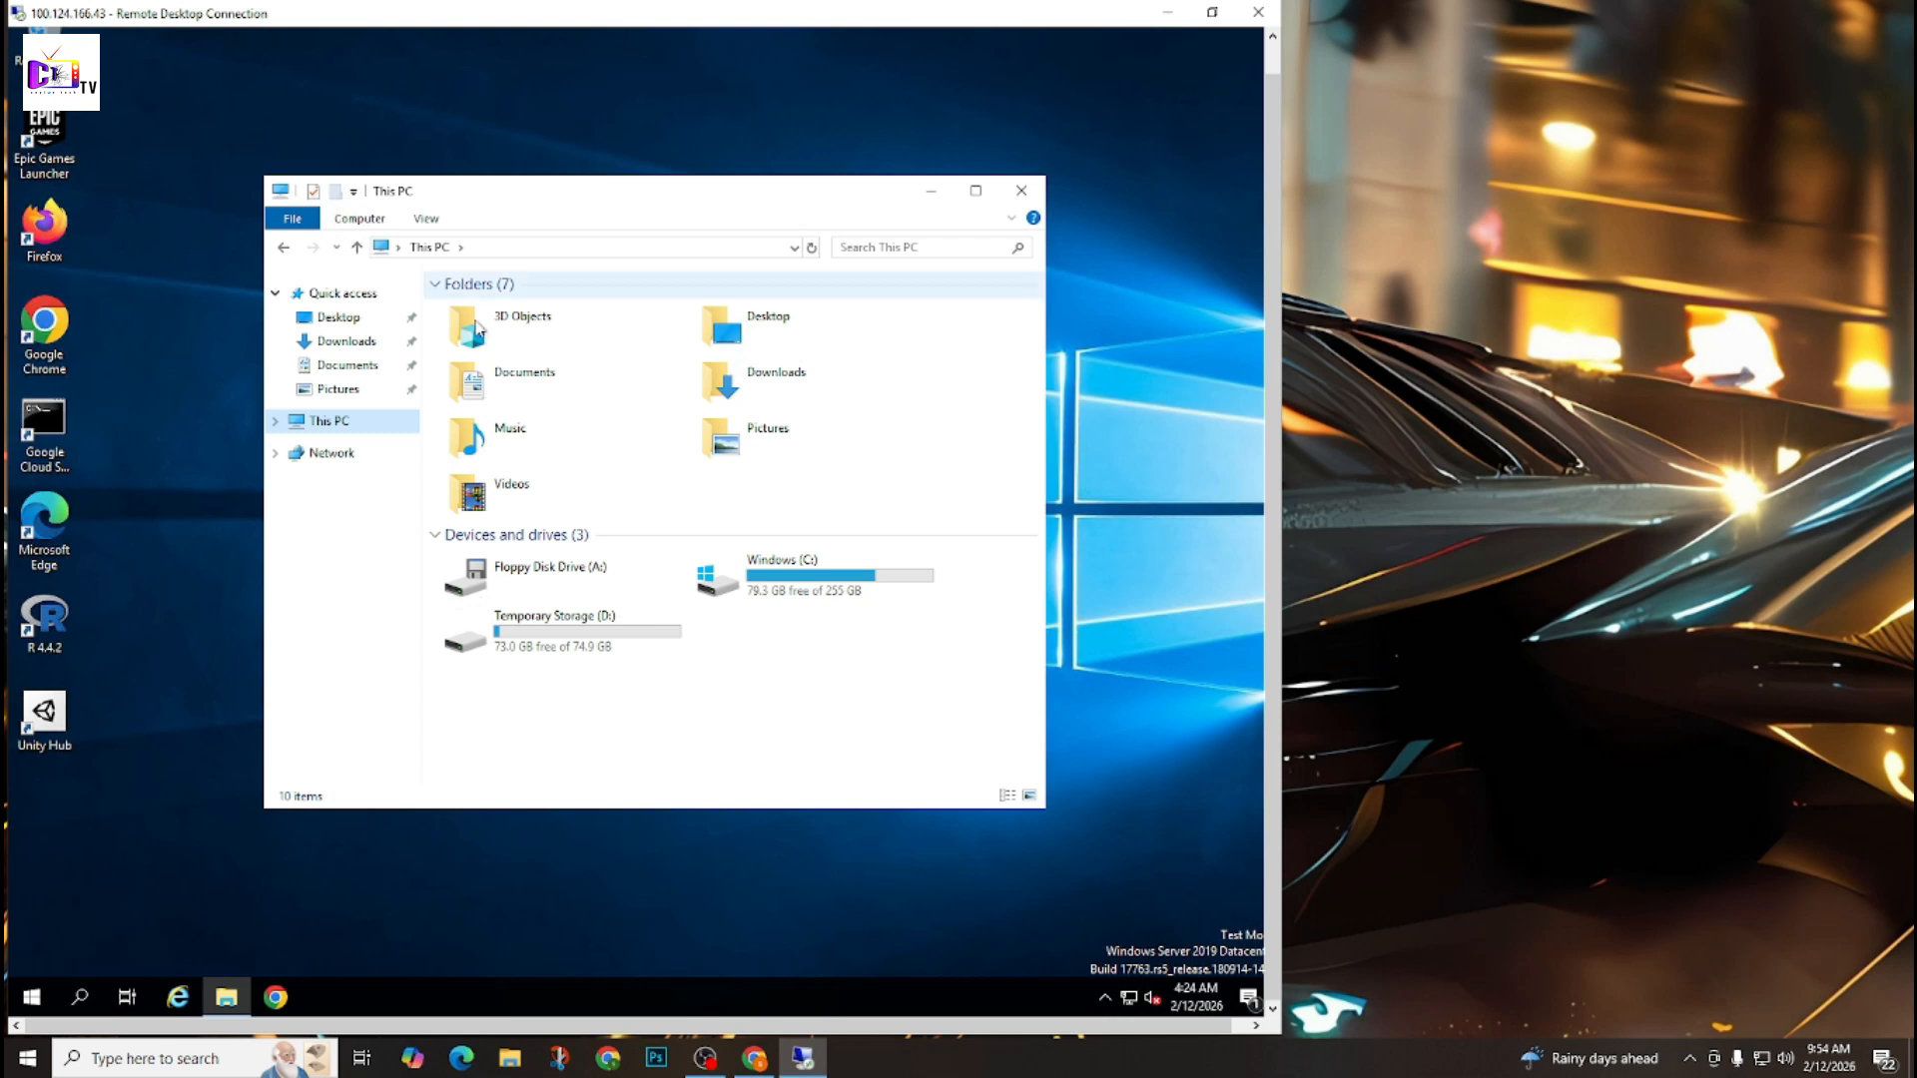
click(423, 220)
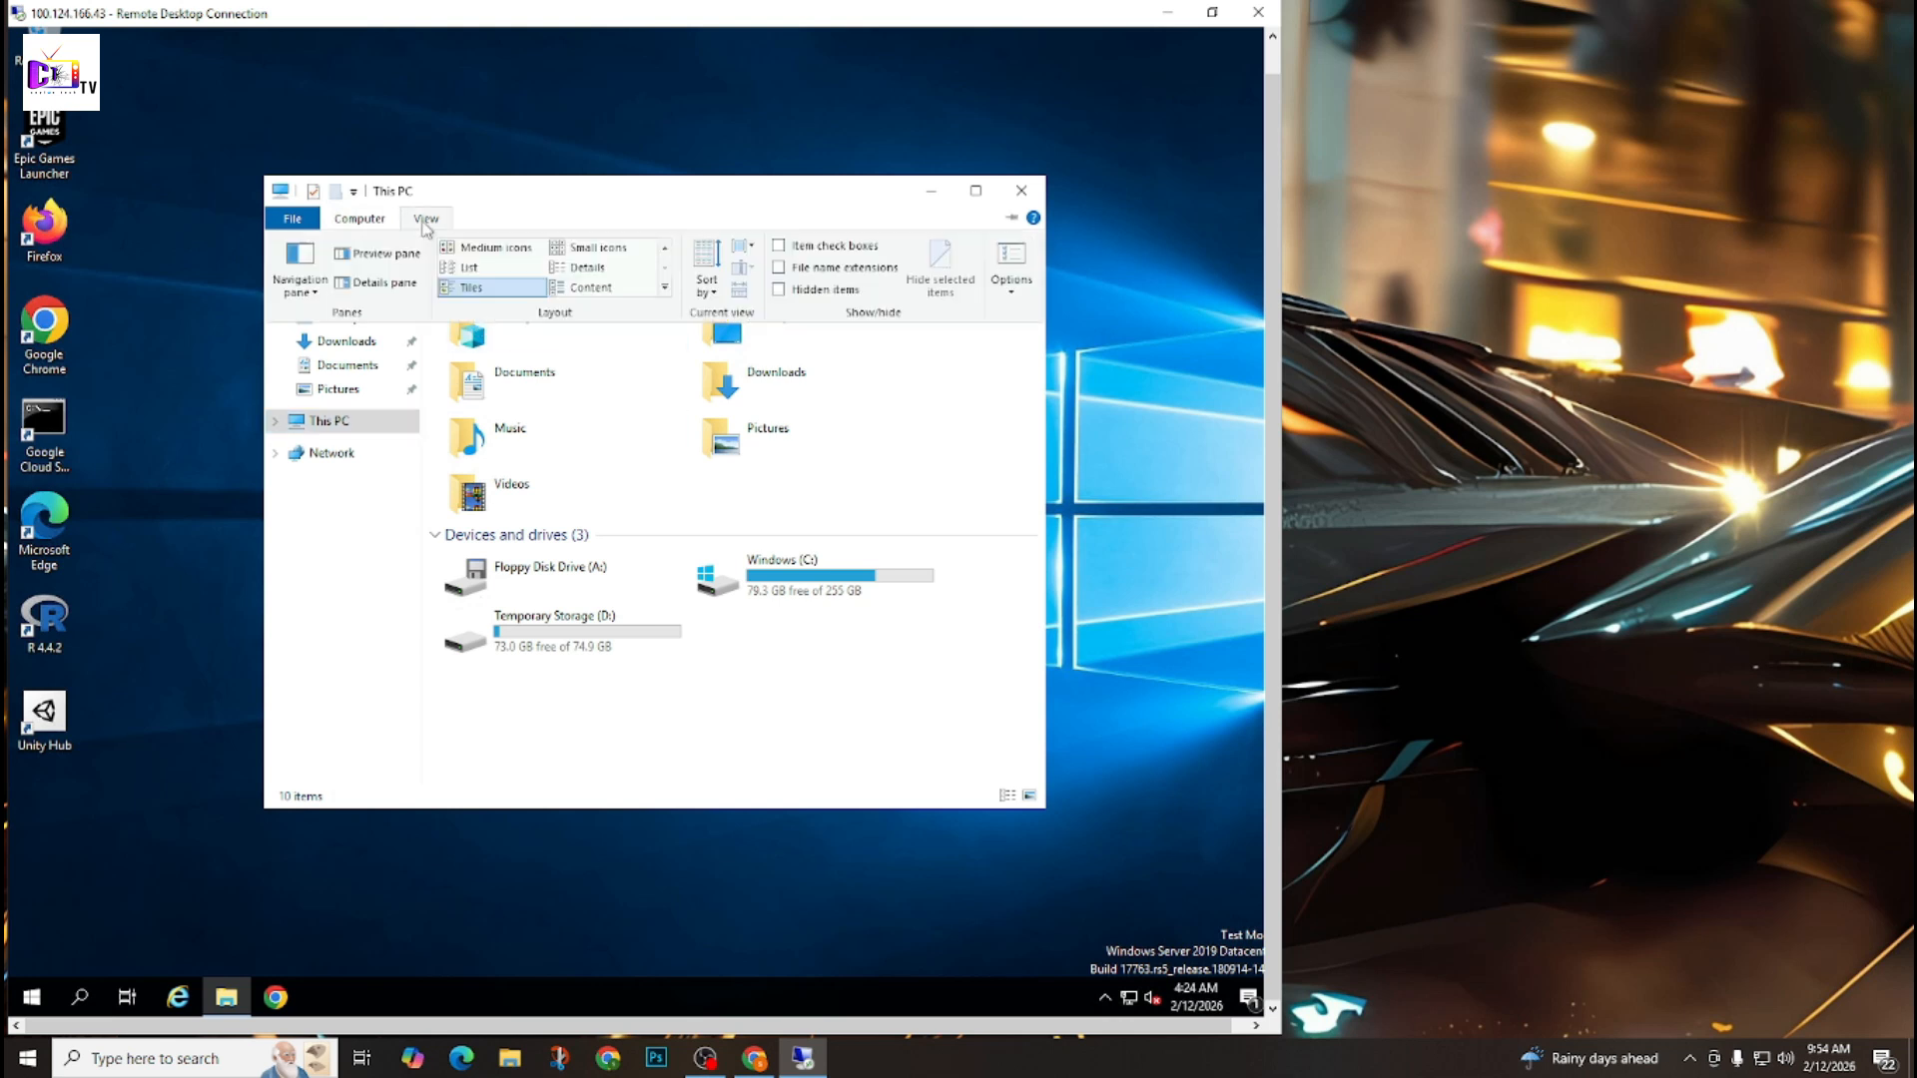
Open the remote computer's properties, review its device and Windows specifications, and close both the settings and File Explorer windows.
click(380, 219)
click(739, 269)
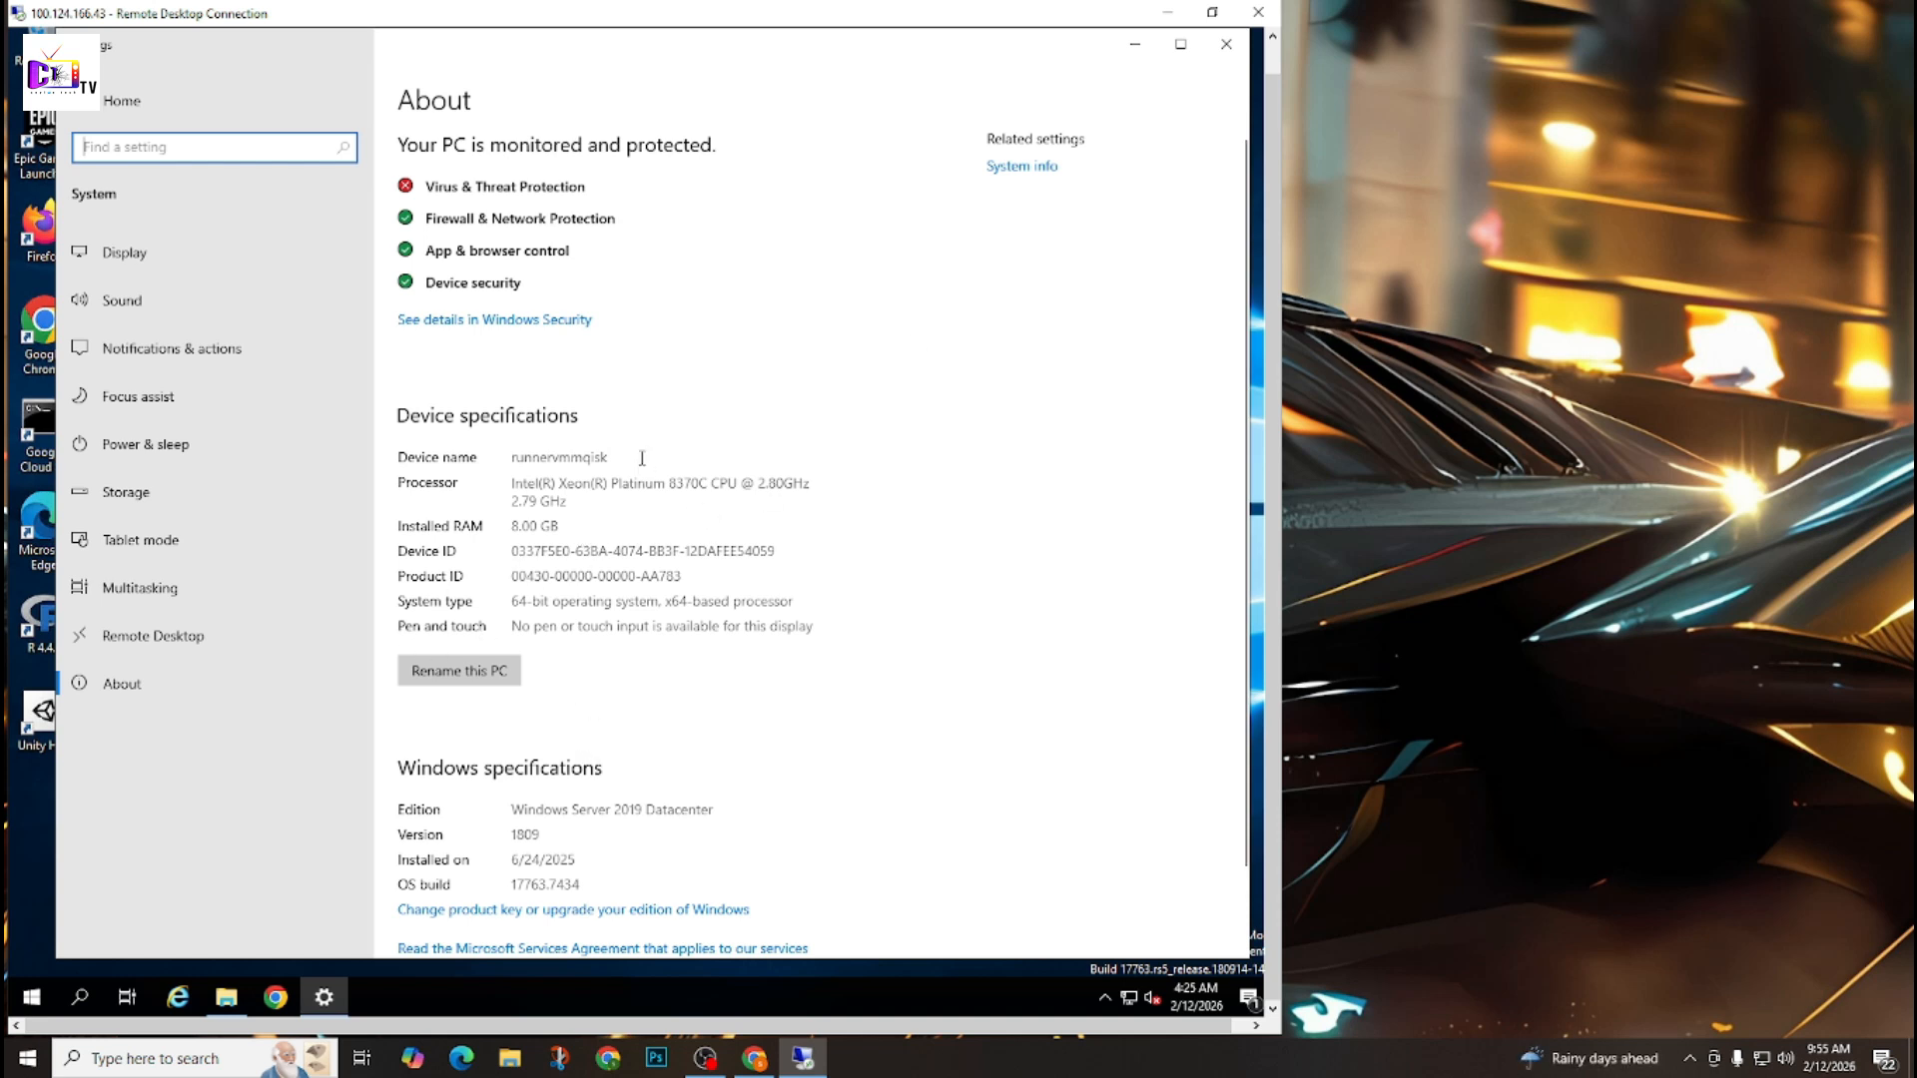
scroll(951, 550, down, 2)
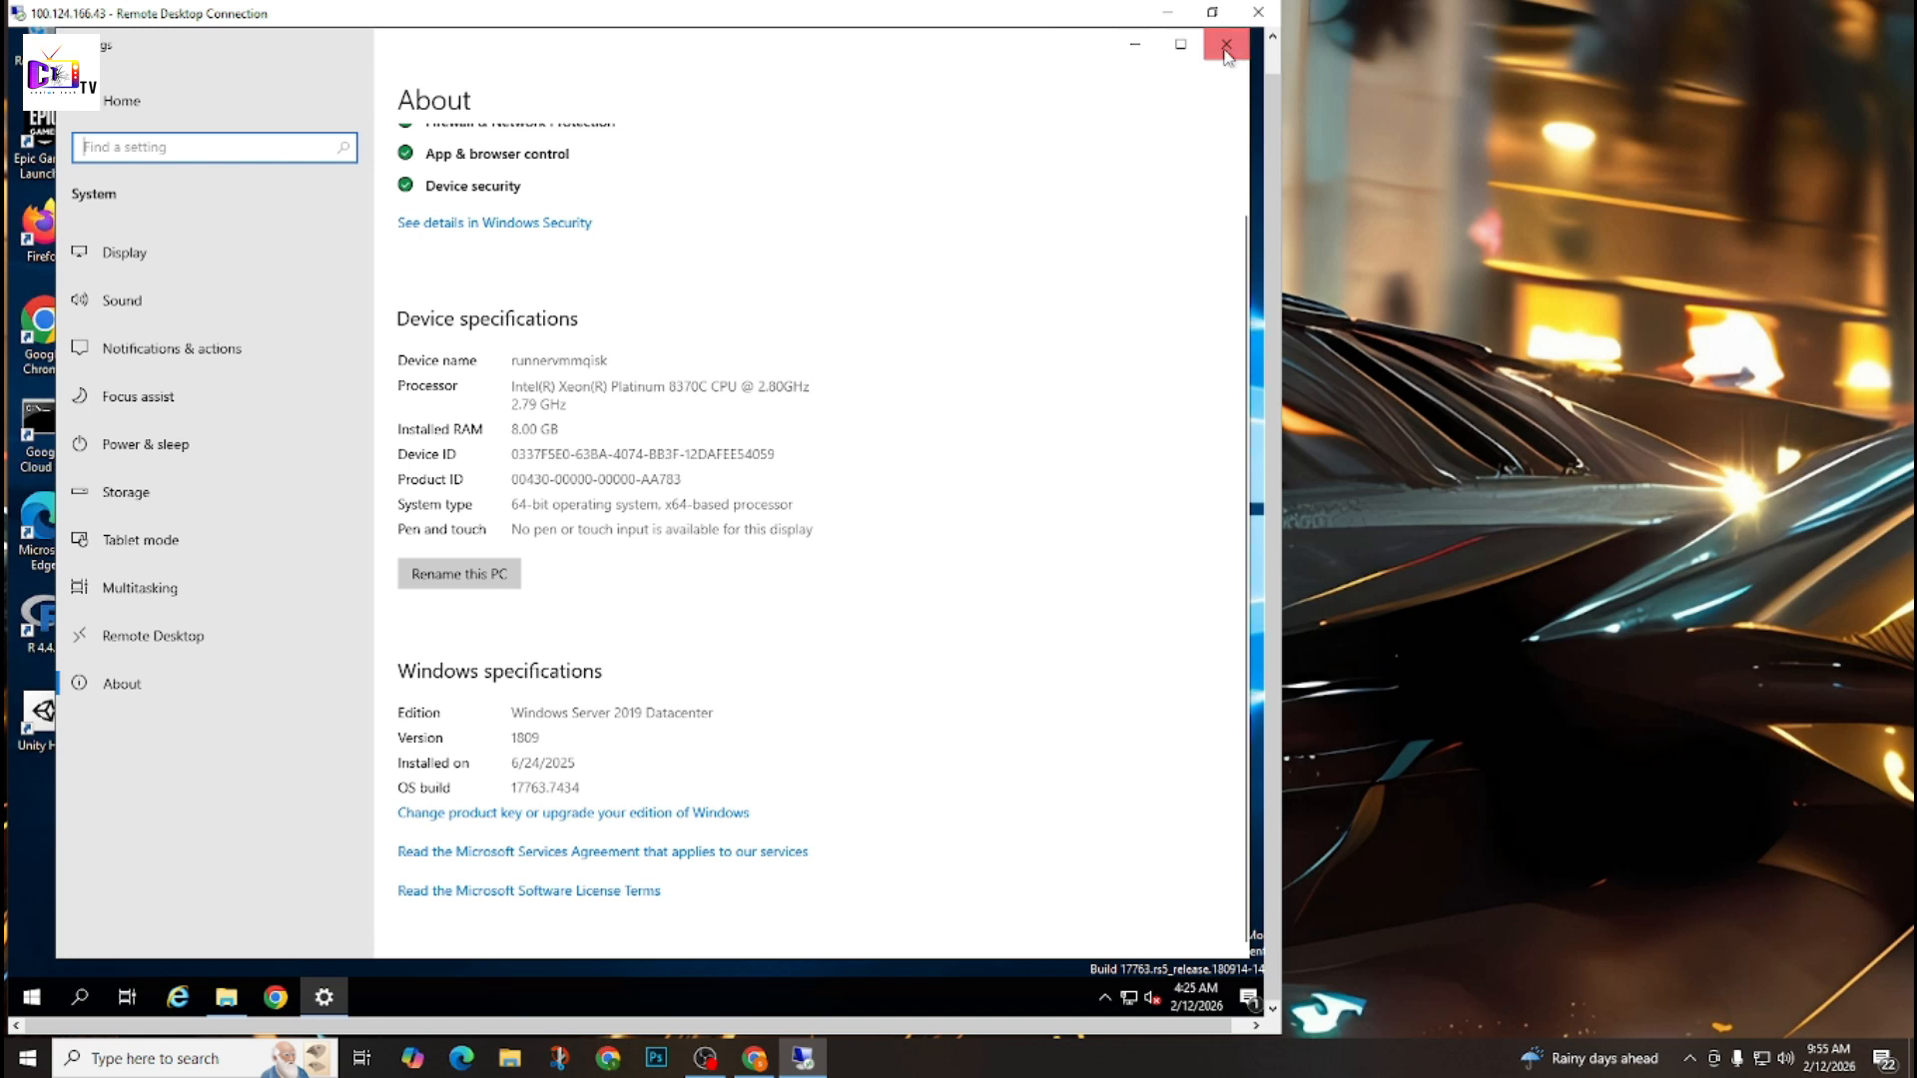
click(1226, 45)
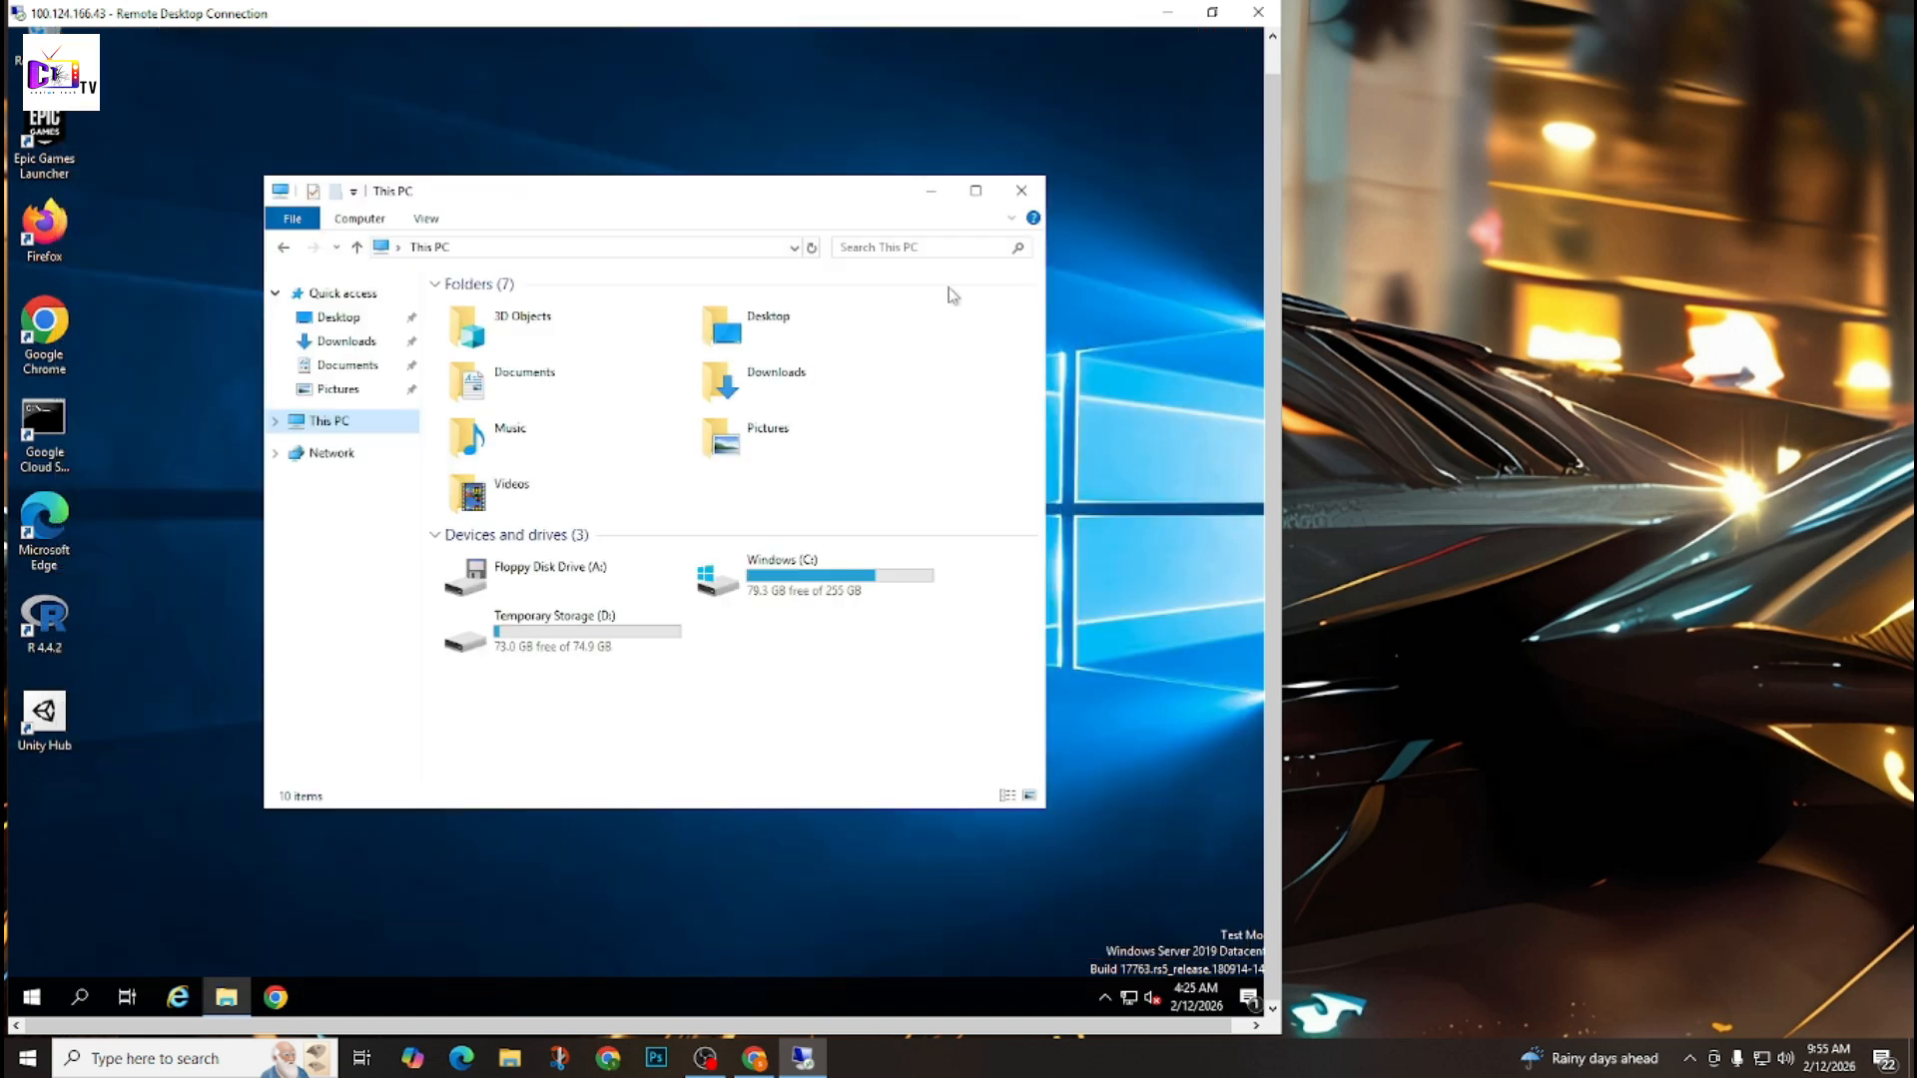
click(1021, 190)
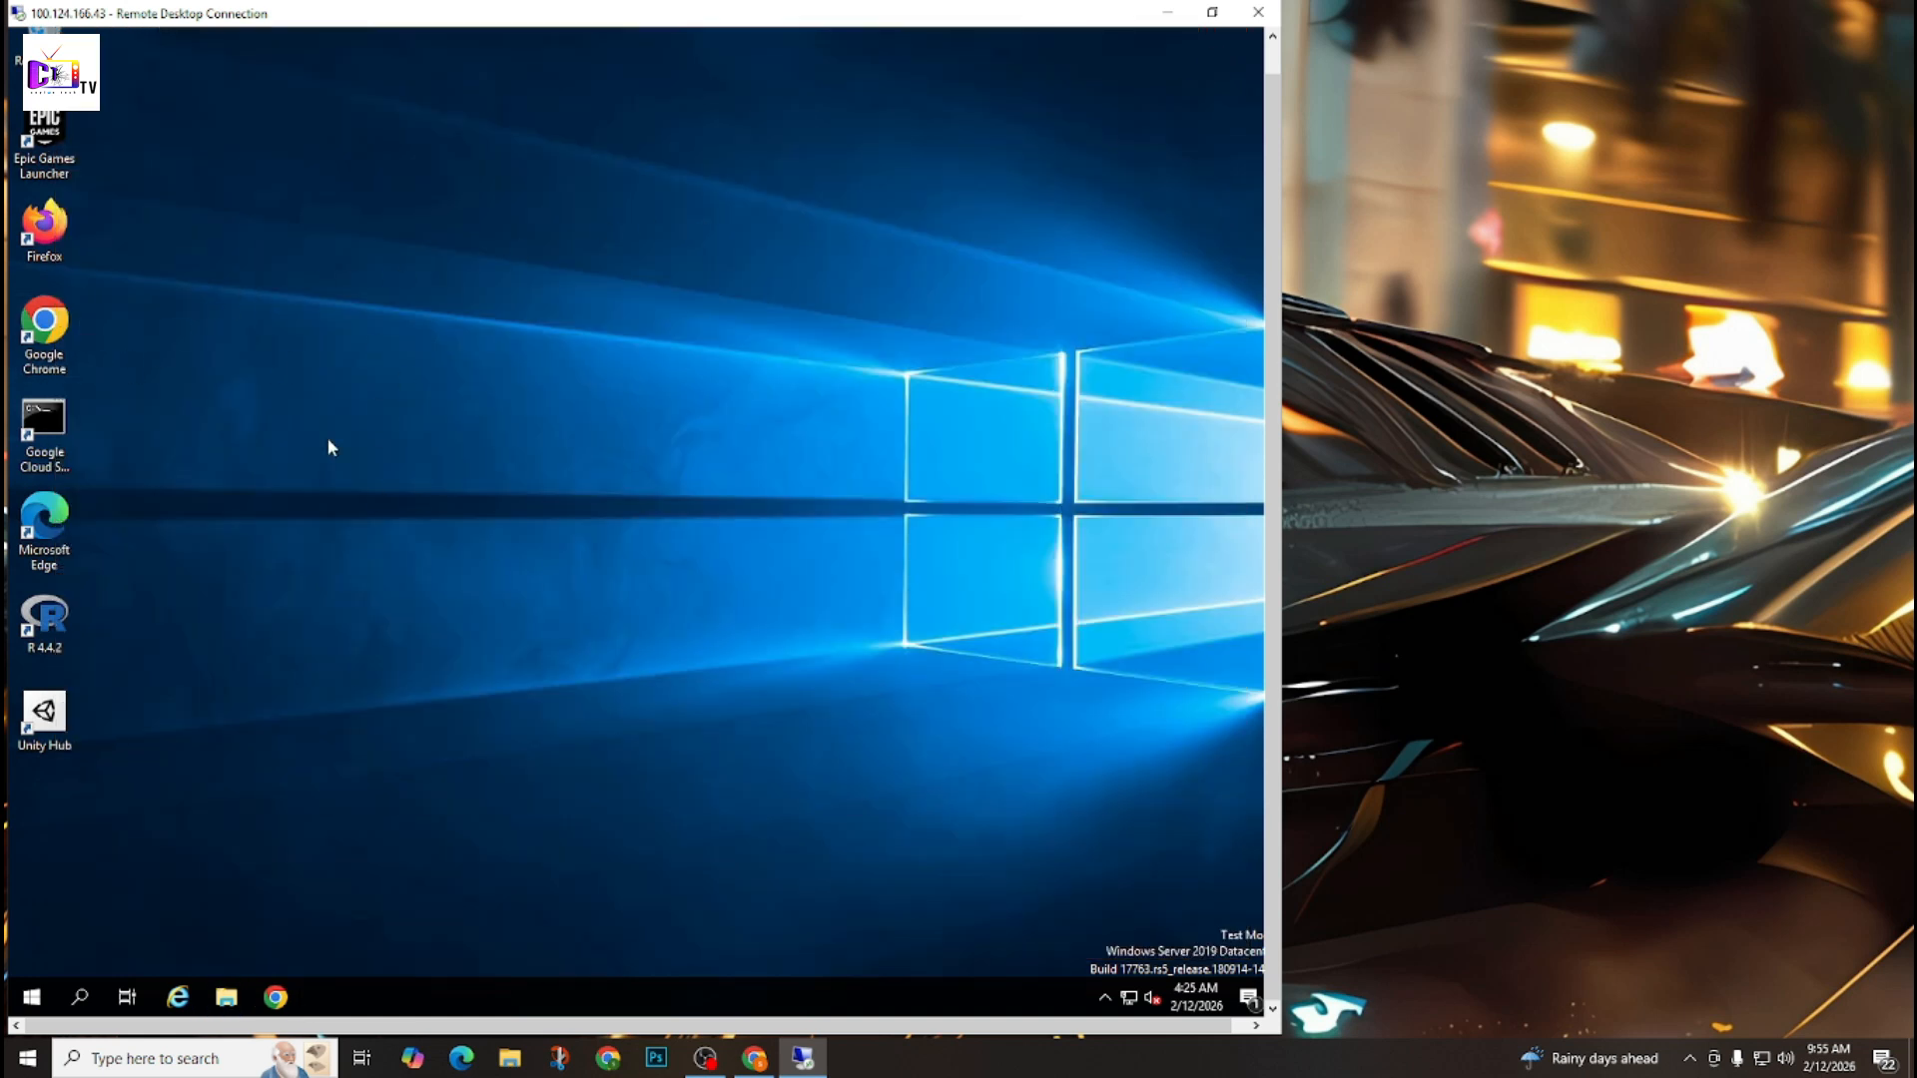
Open Google Chrome maximized on the remote machine and reach speedtest.net through a web search for "ocla".
double_click(45, 324)
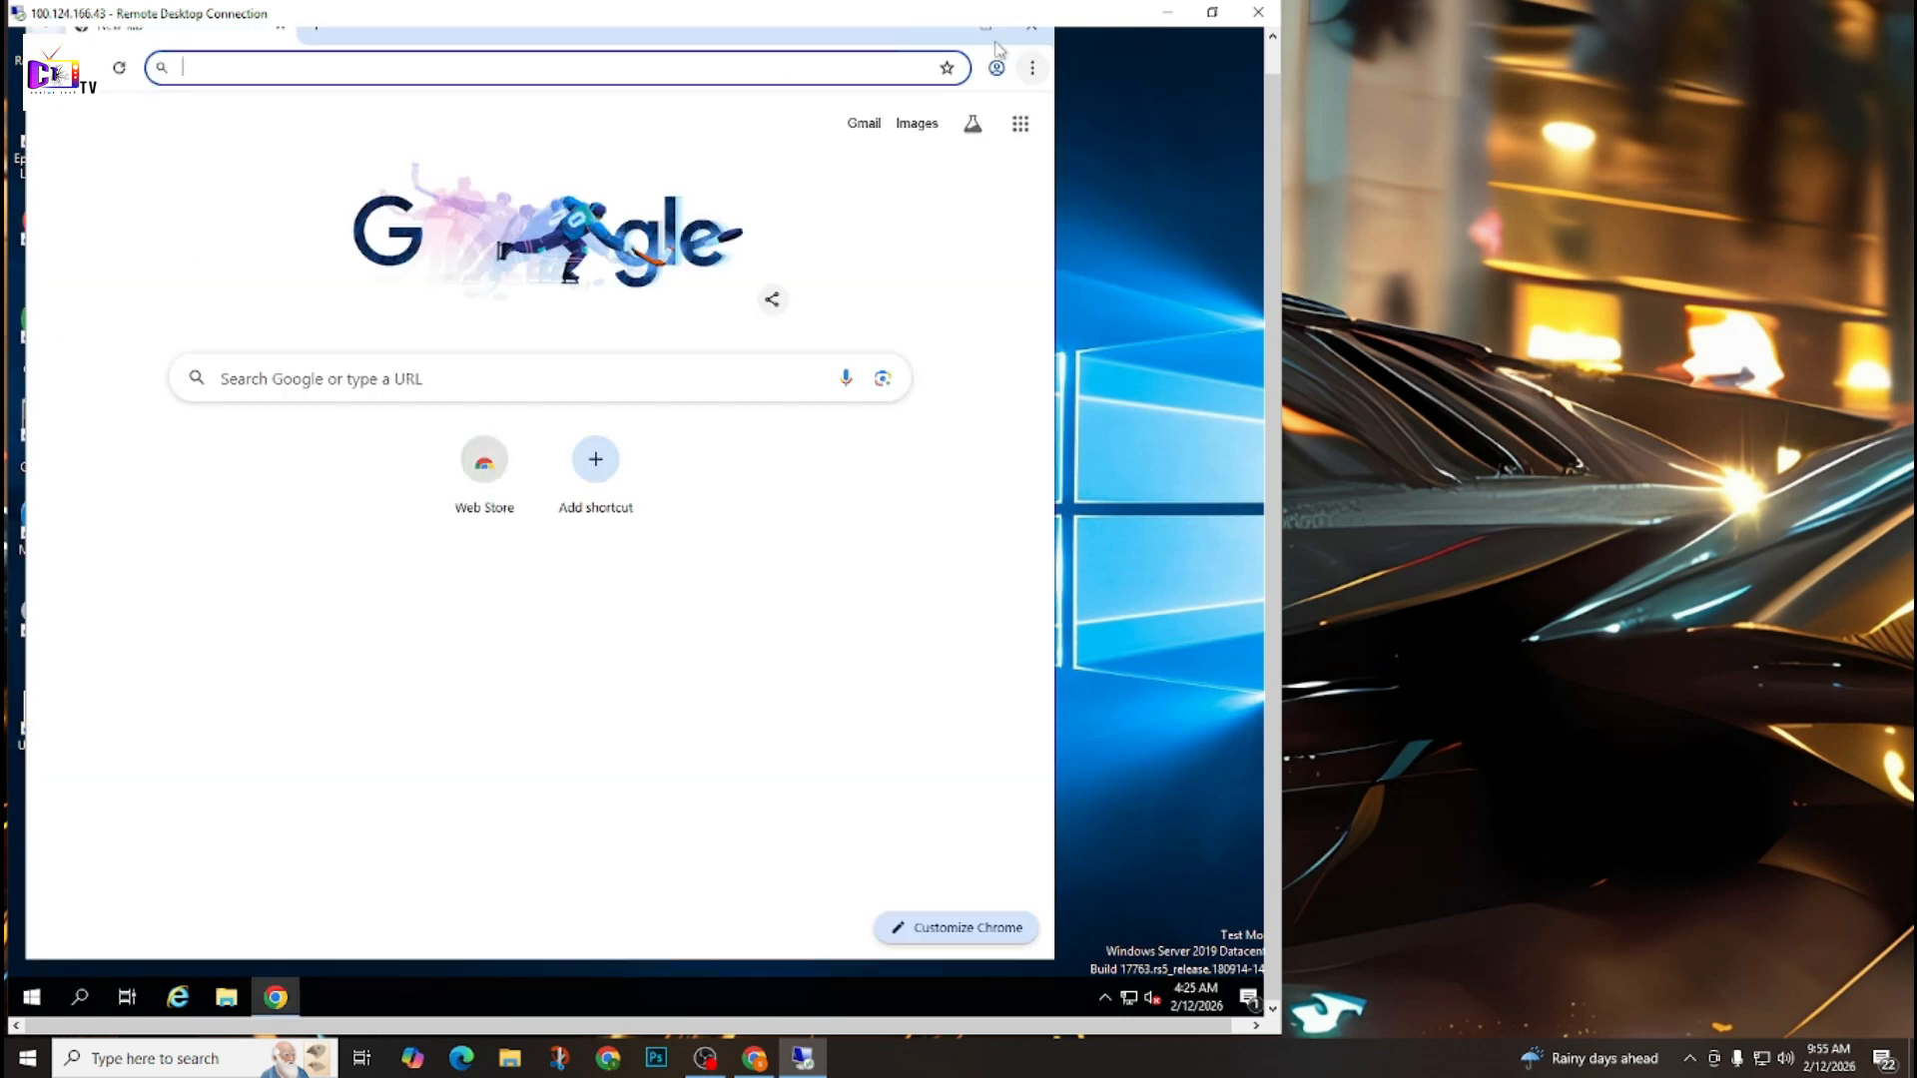
click(989, 38)
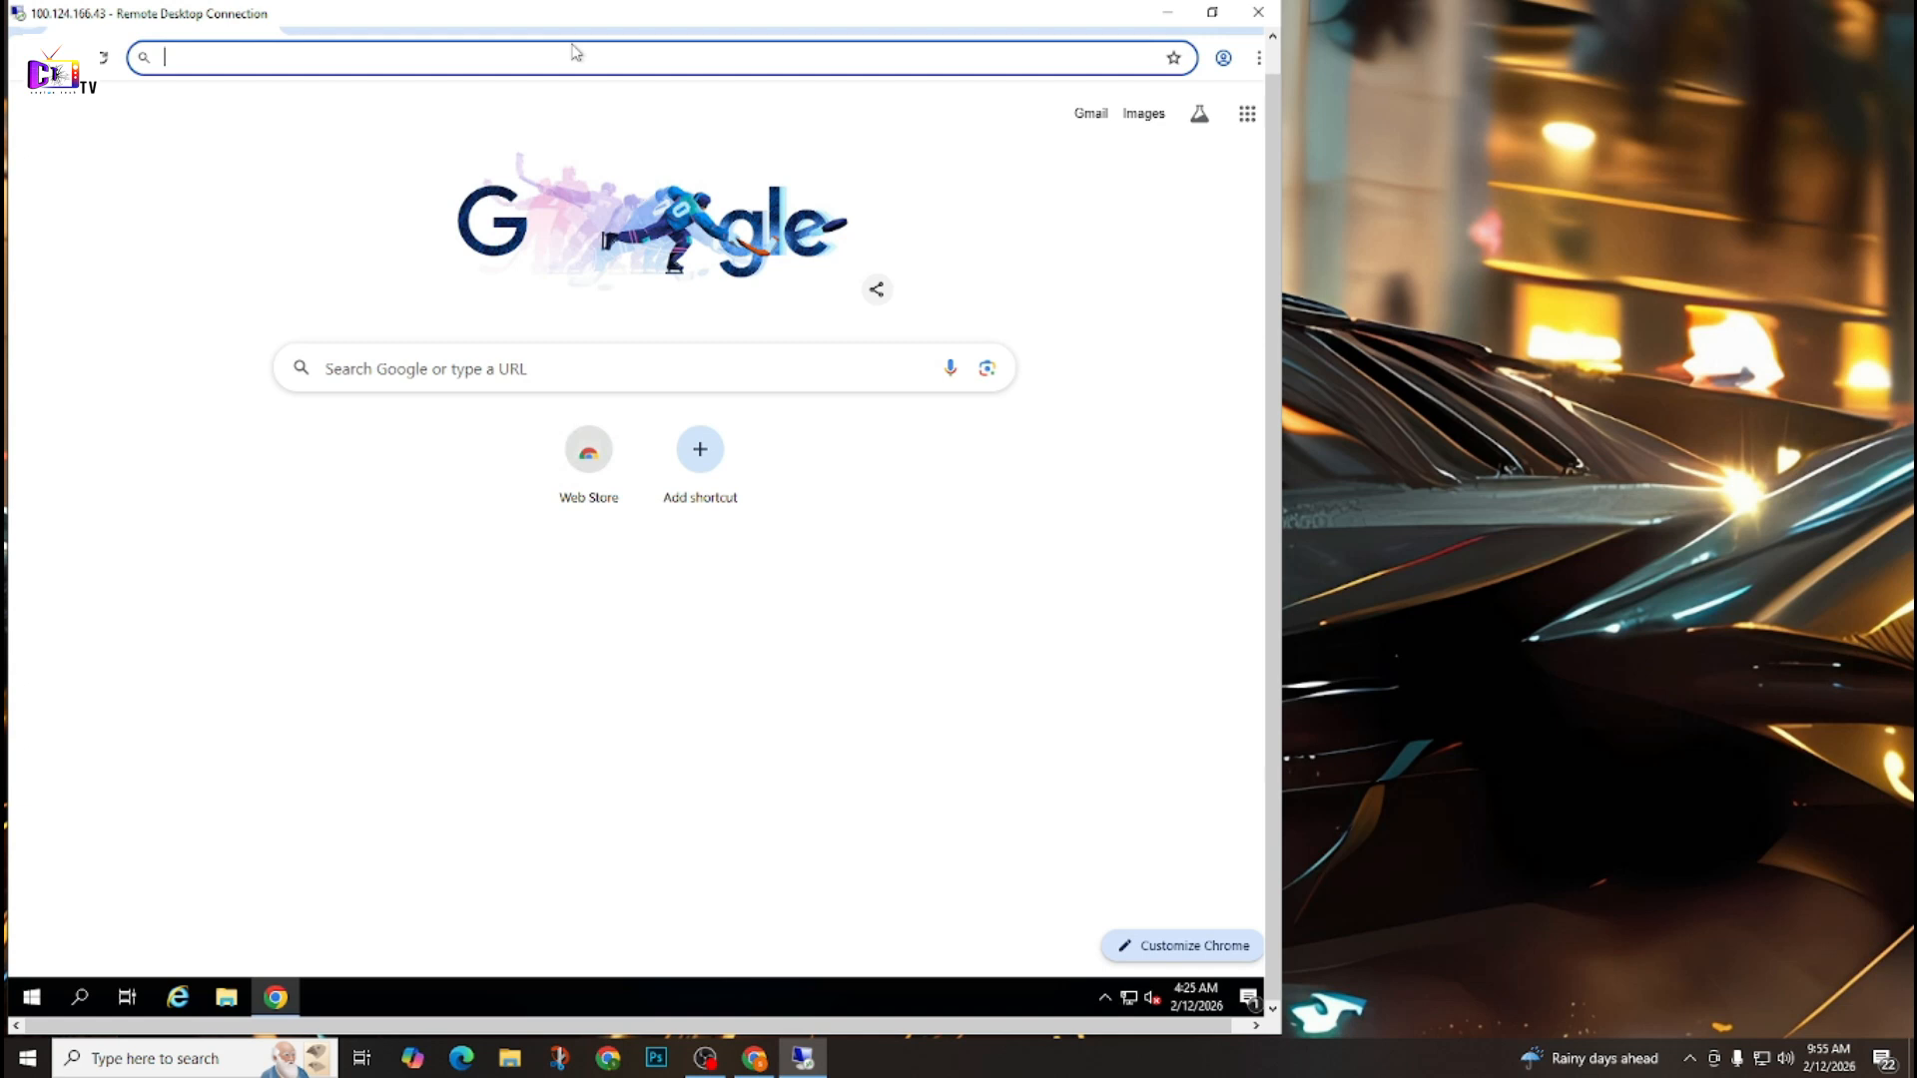
text(ocla)
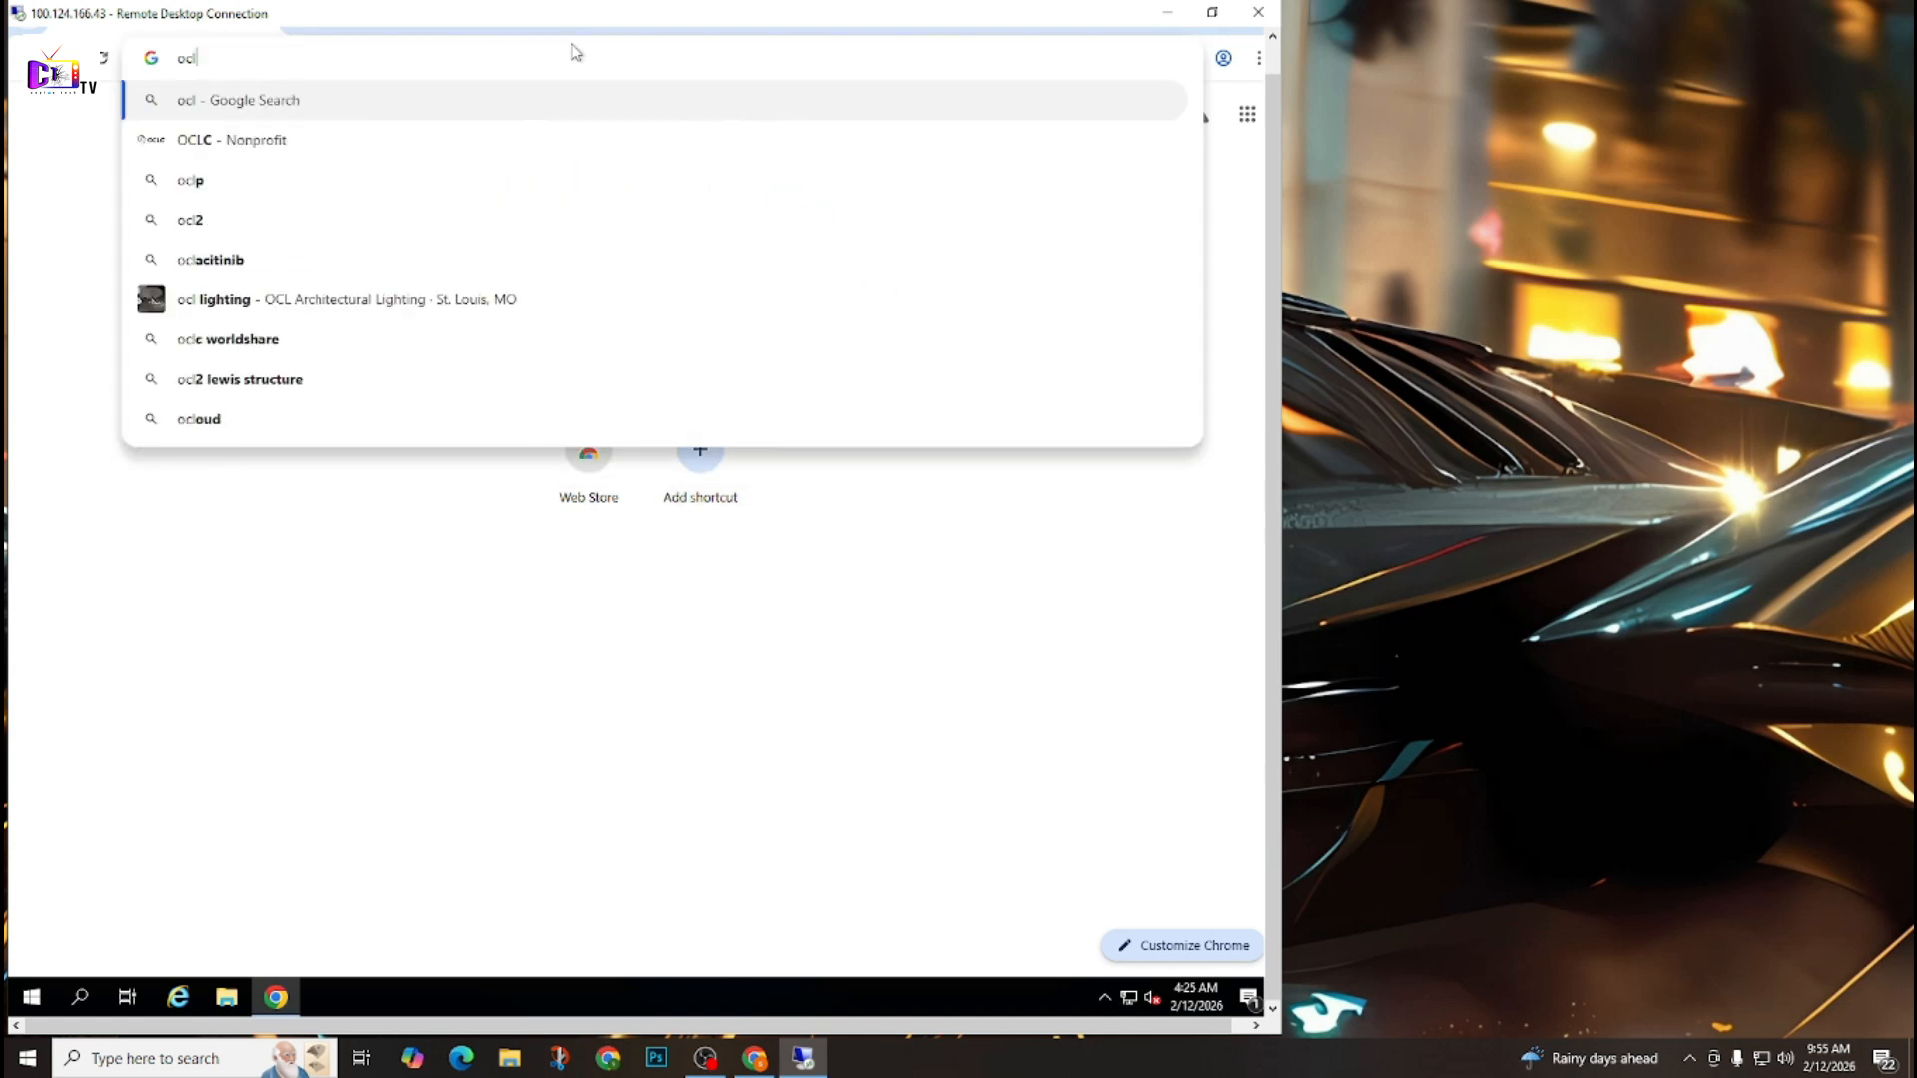
key(Down)
key(Down)
key(Down)
key(Down)
key(Down)
key(Up)
key(Up)
key(Return)
click(349, 312)
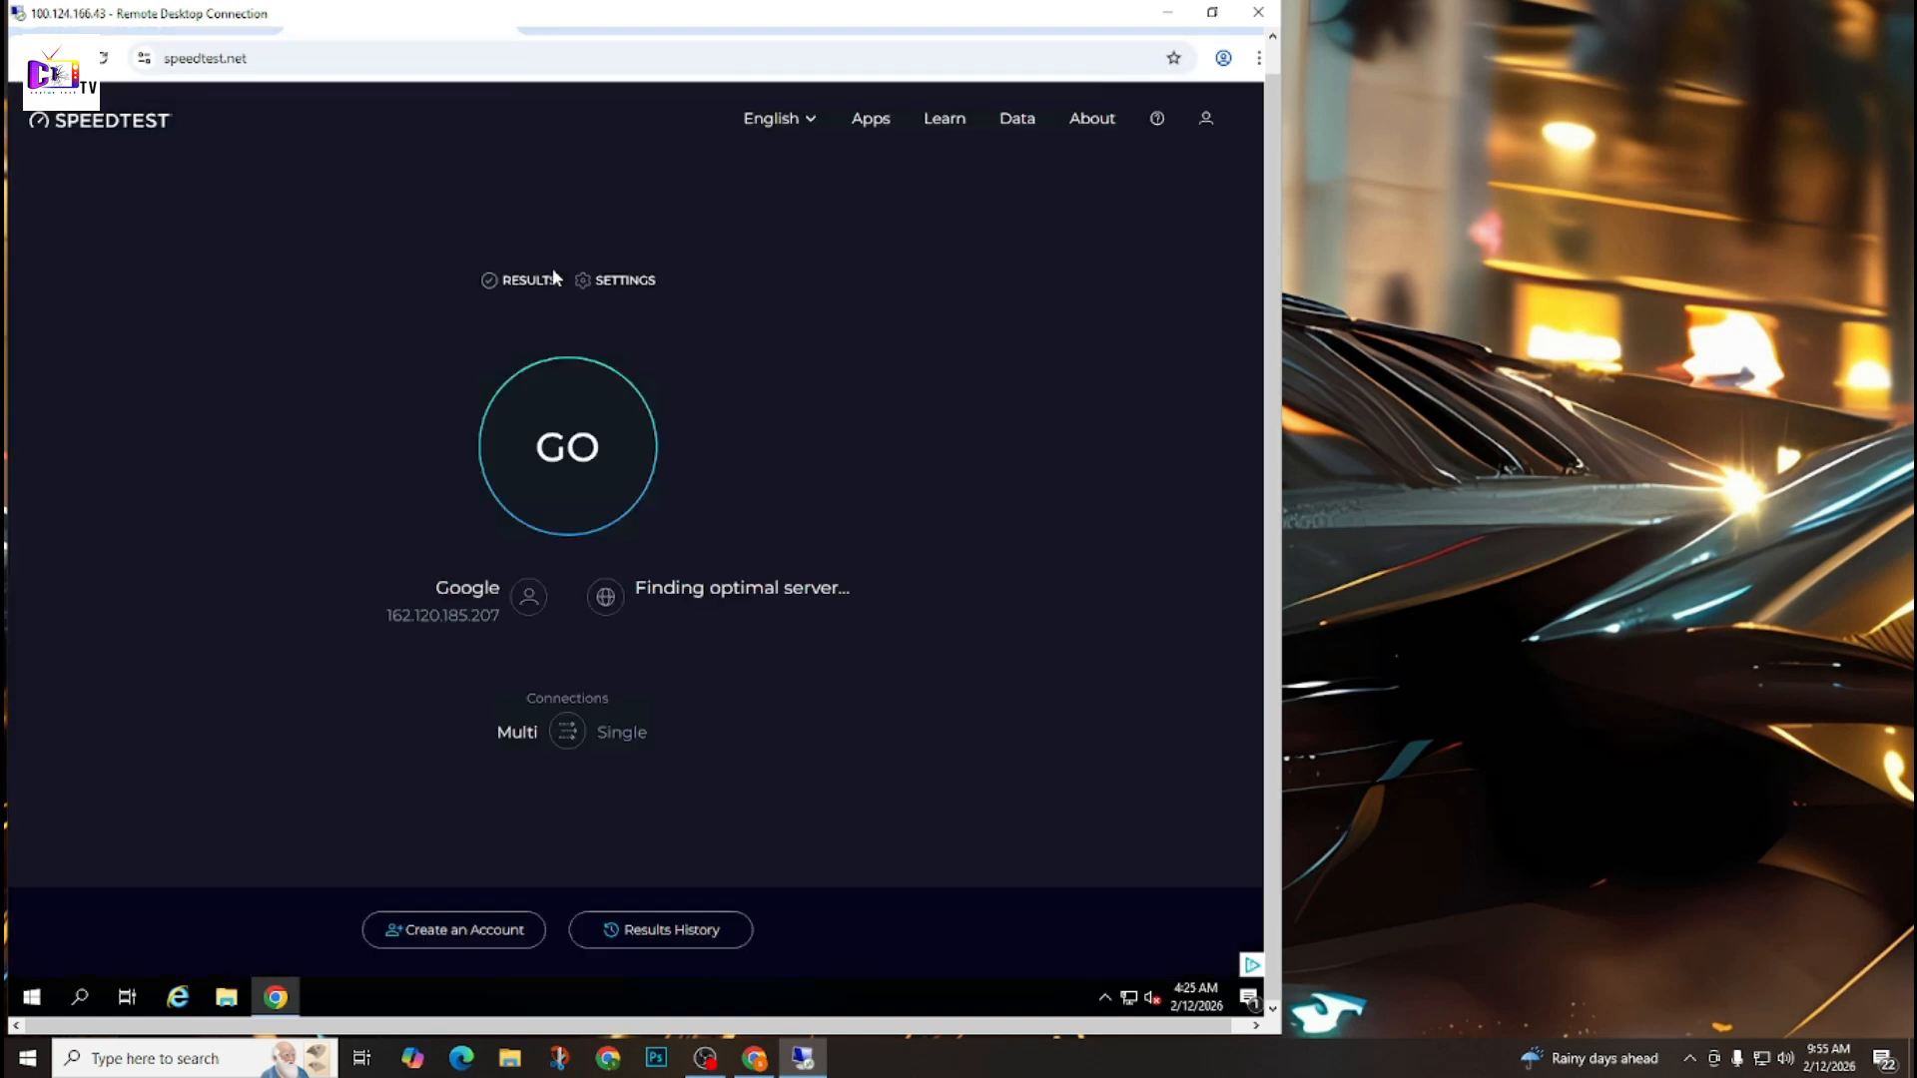
Run the Speedtest connection test, dismiss the Speedtest for Windows offer, and review the download, upload and ping results.
click(538, 468)
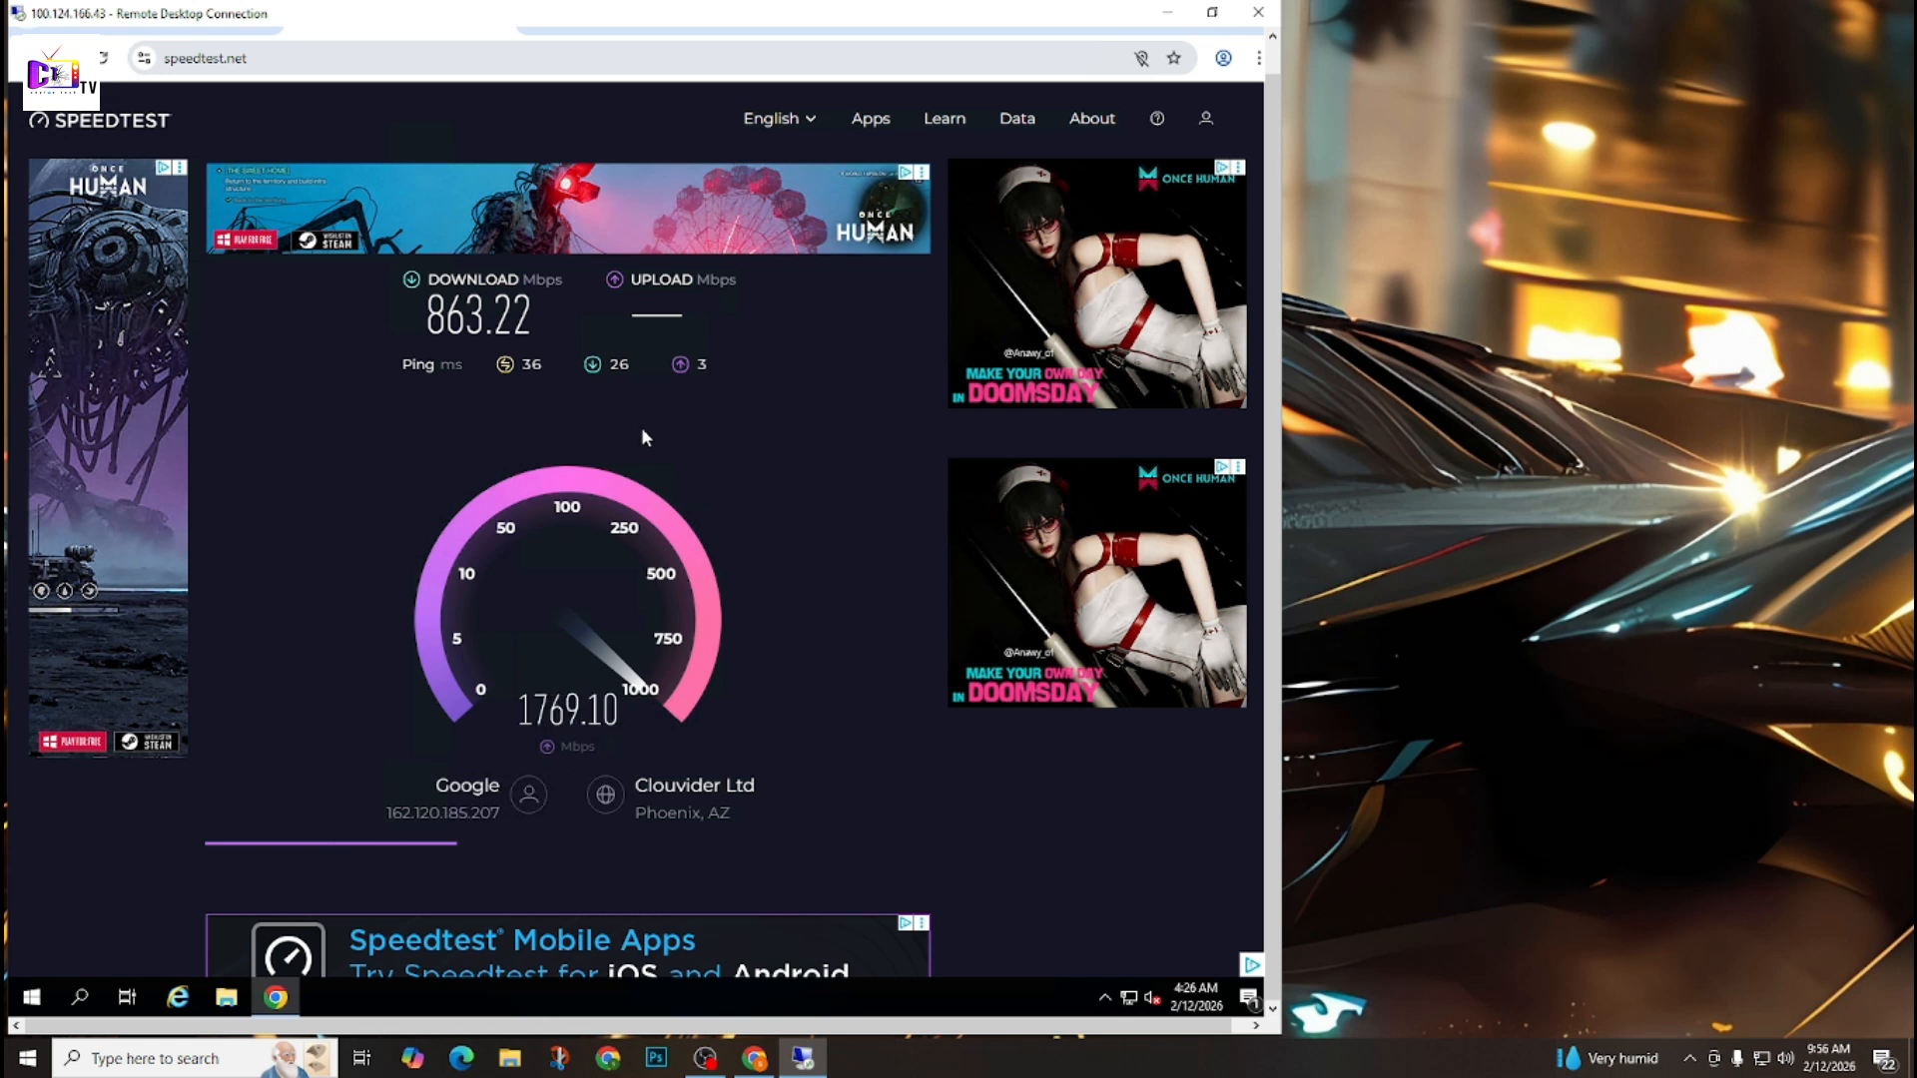
scroll(644, 440, down, 1)
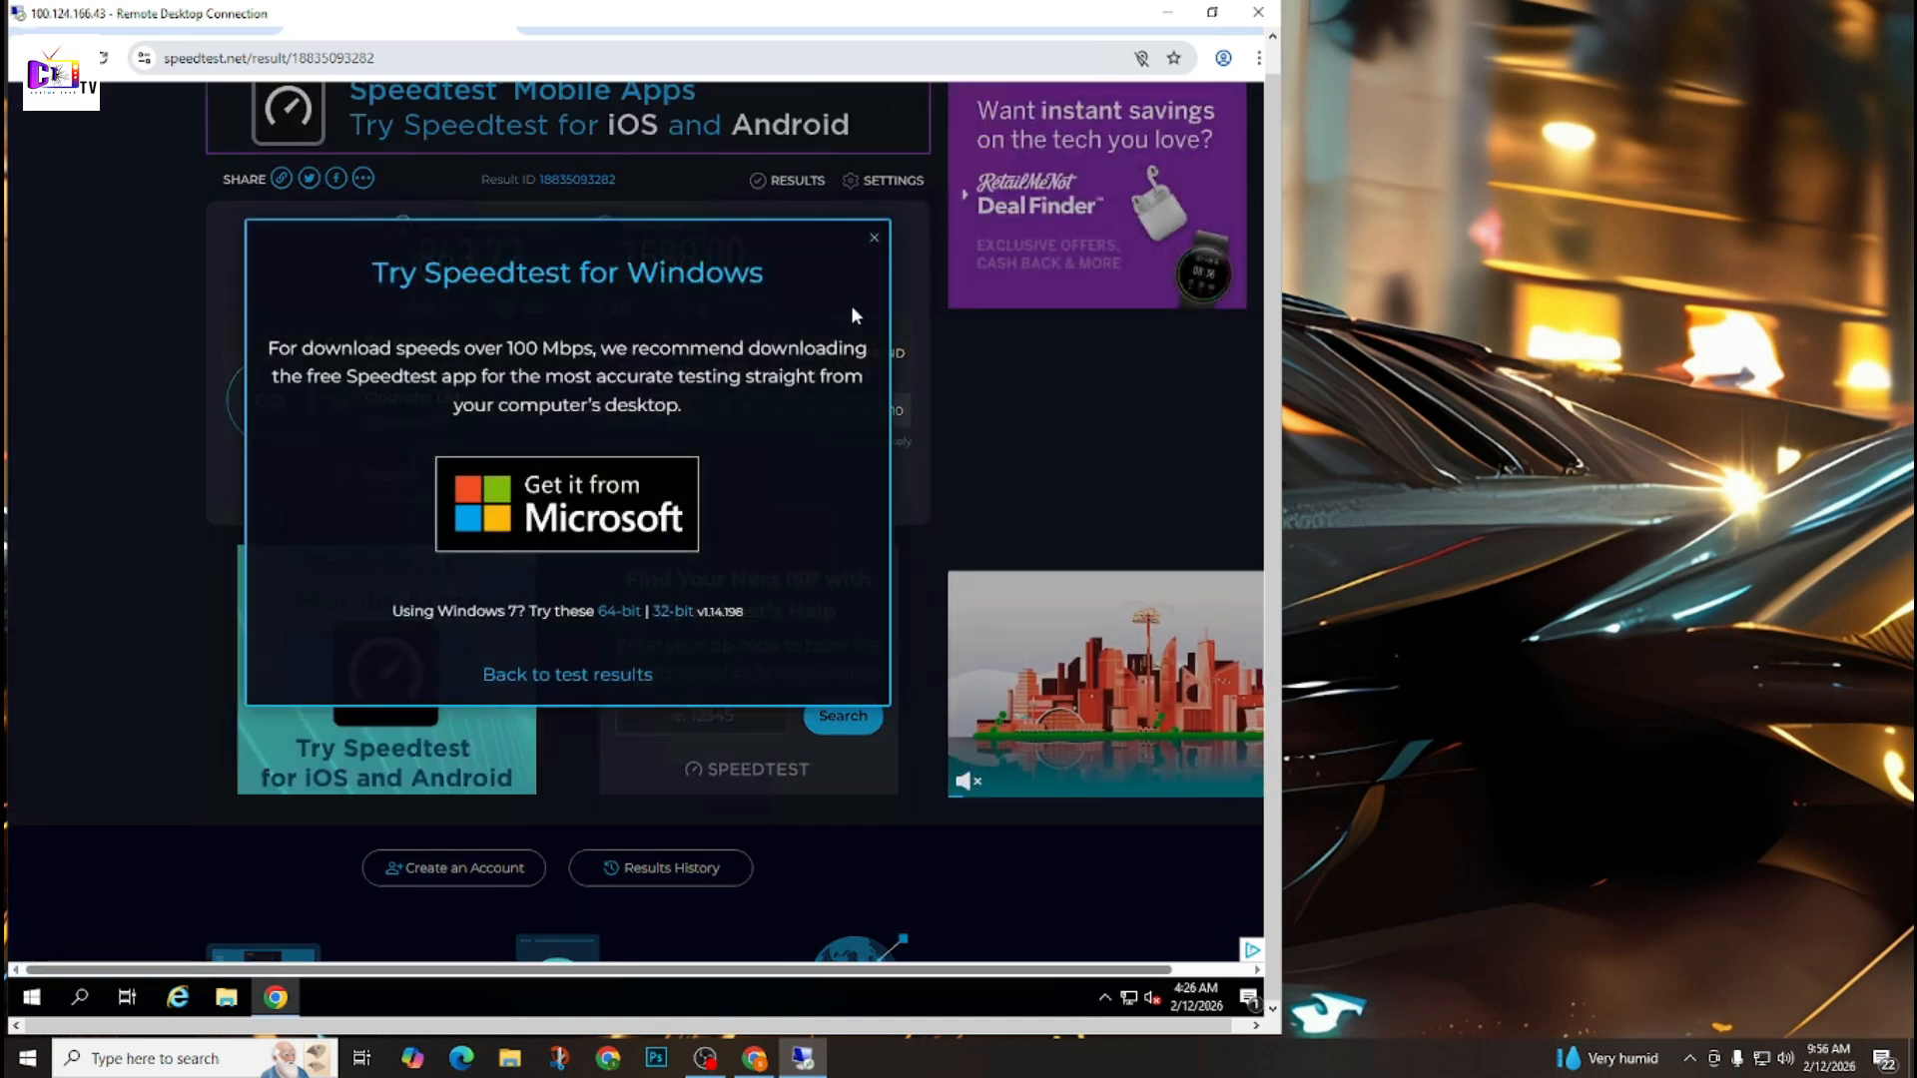
click(876, 238)
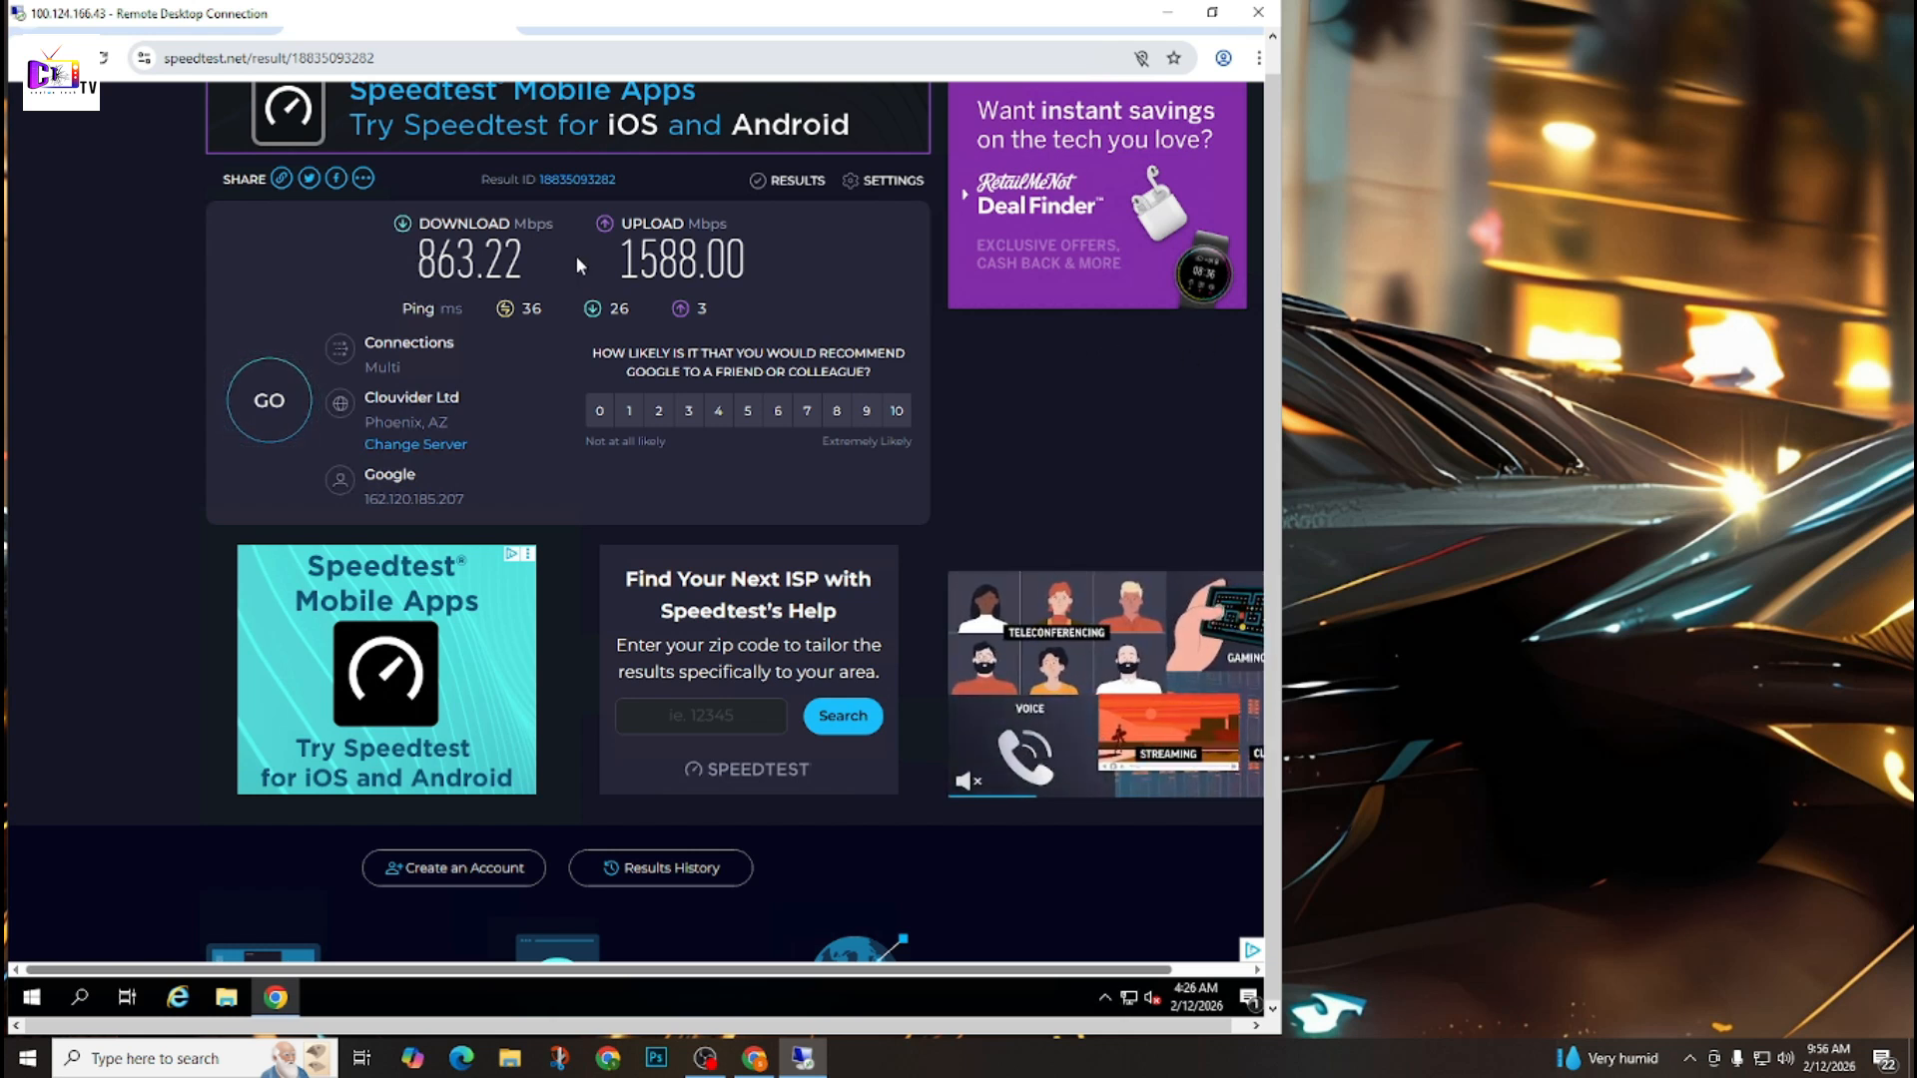
scroll(599, 411, up, 1)
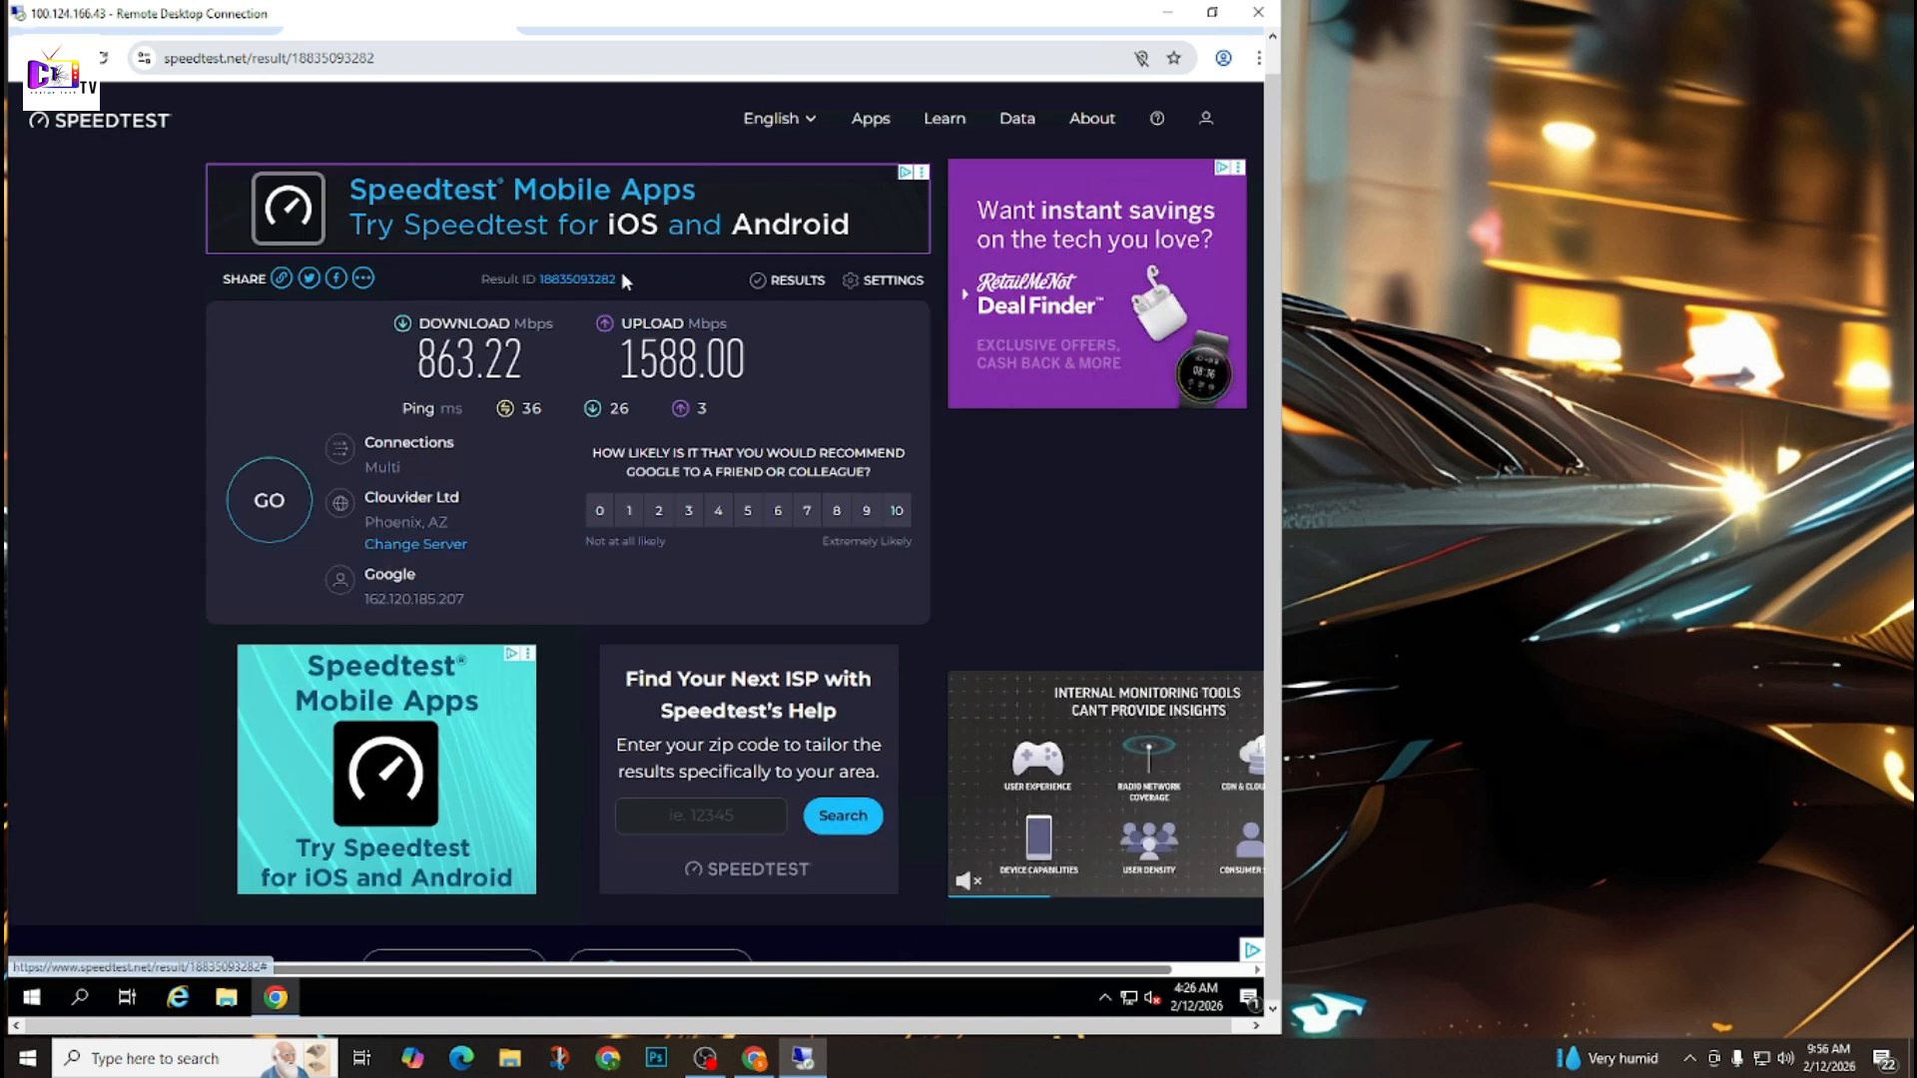